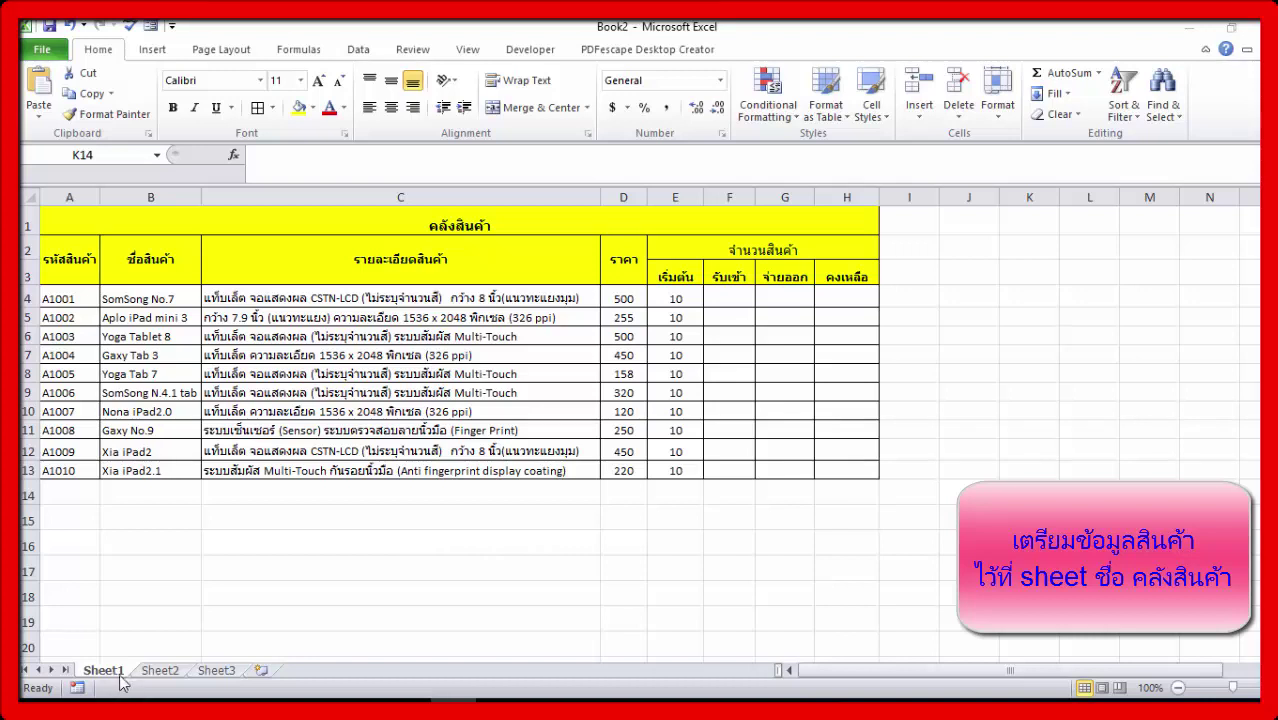
Rename the Sheet1 tab to คลังสินค้า
right_click(120, 671)
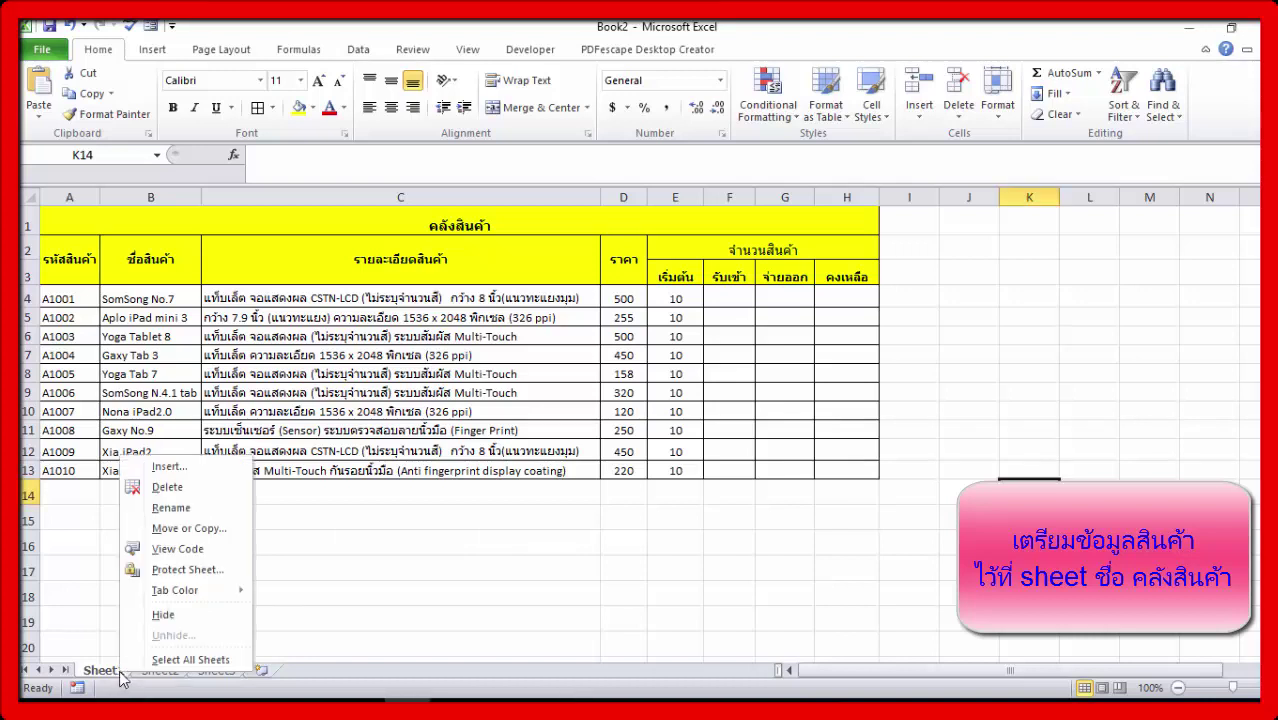
click(172, 508)
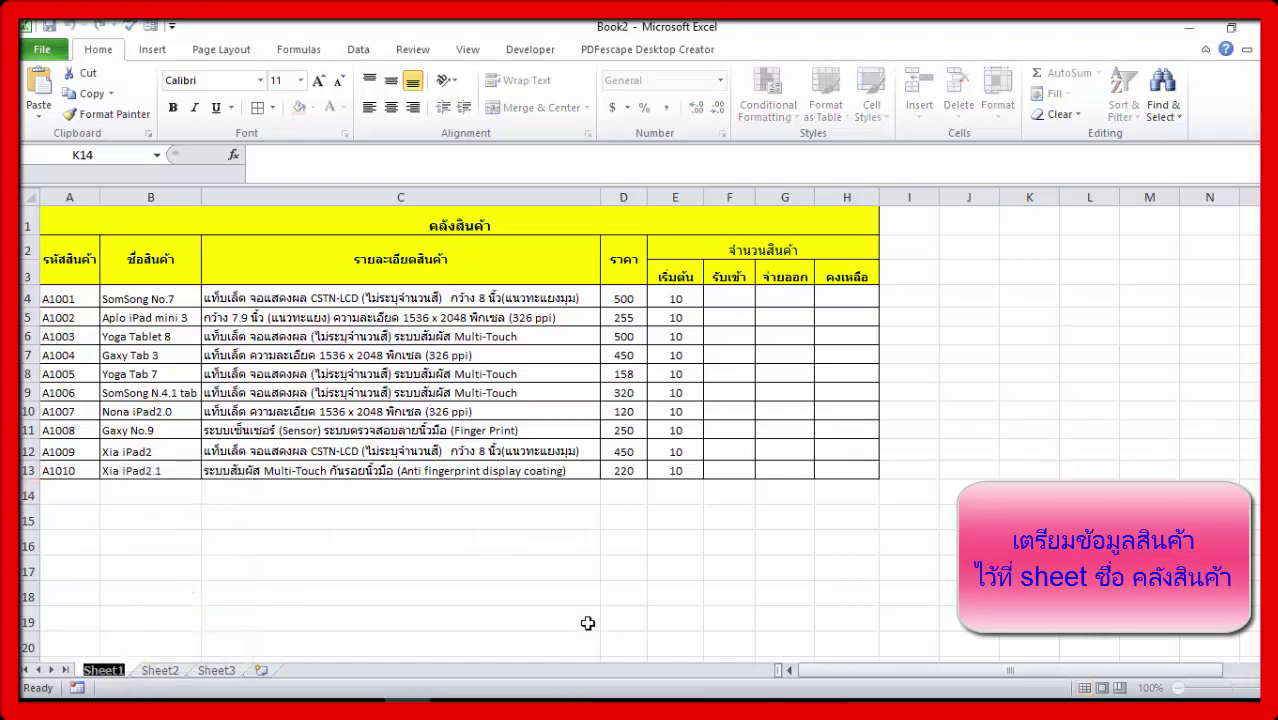
text(ค)
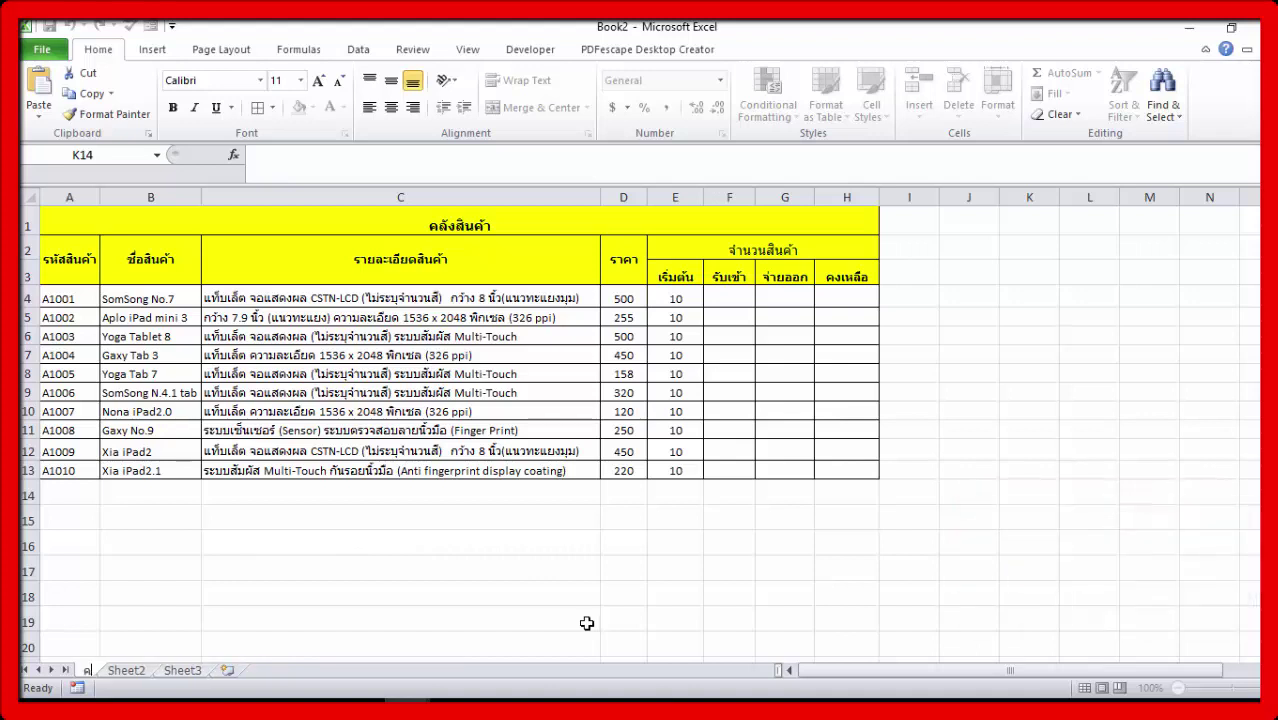
text(ลัง)
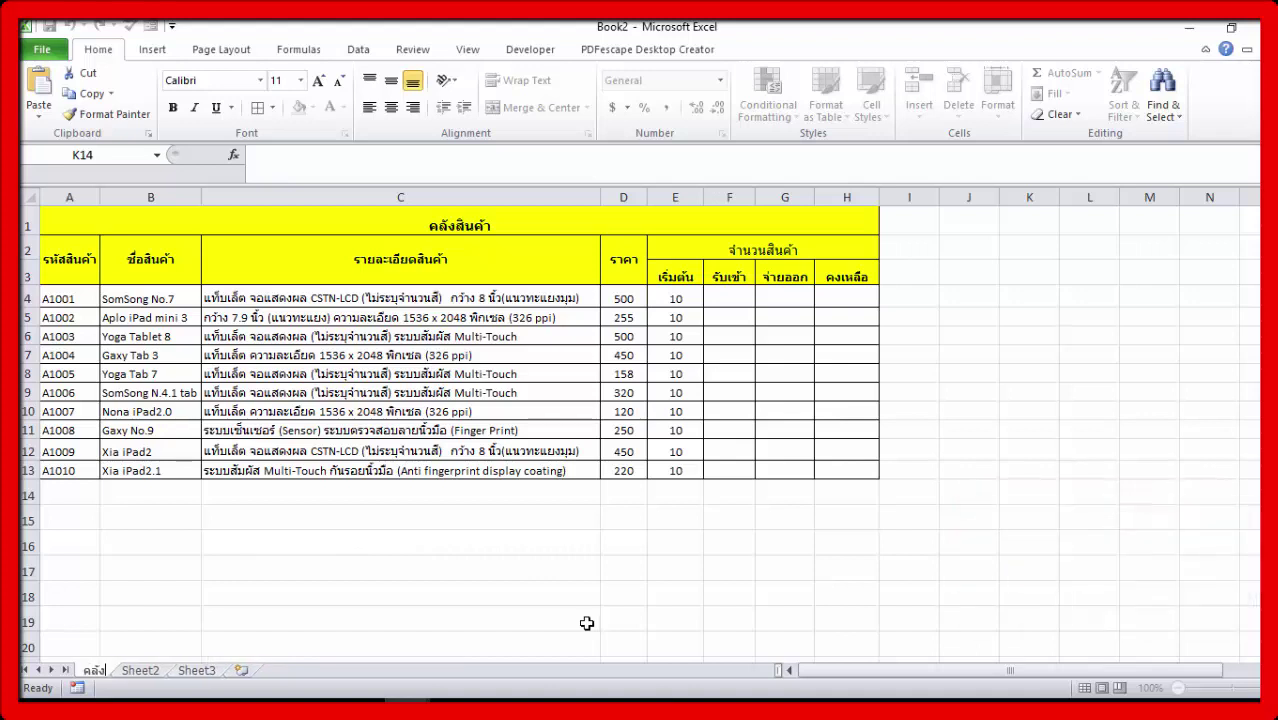
text(สินค้)
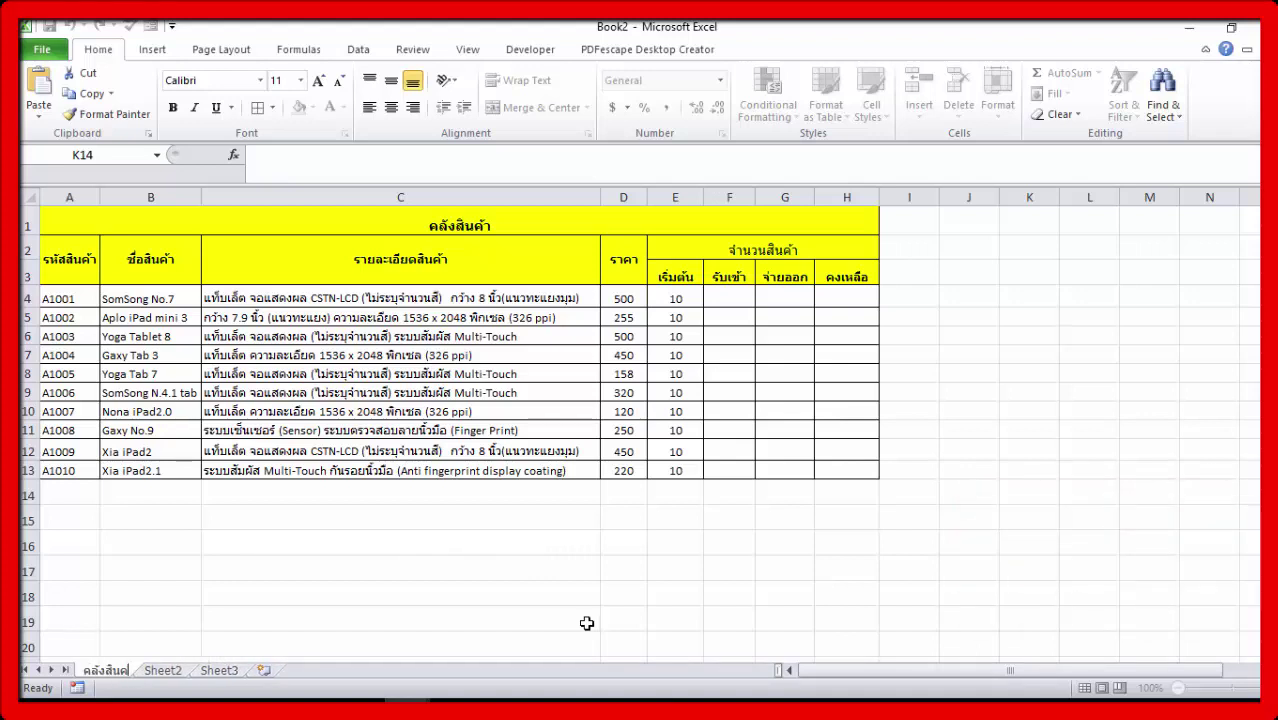
text(า)
click(522, 594)
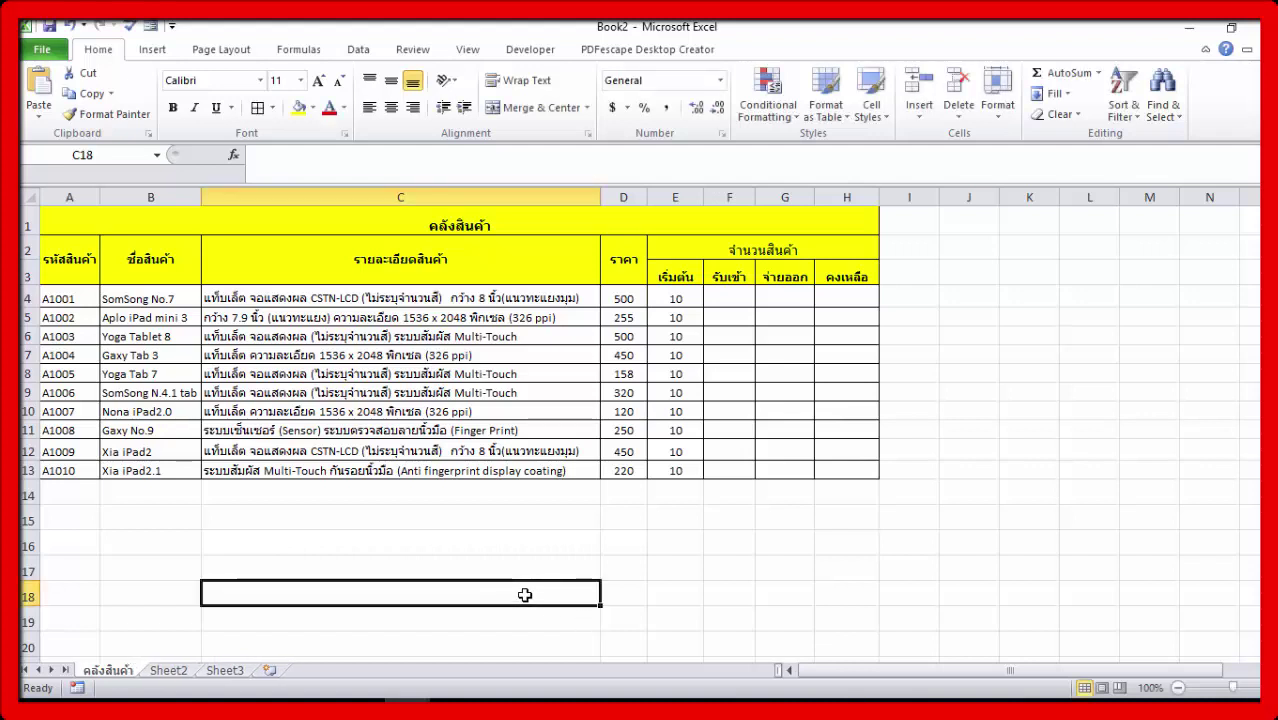
On Sheet2, label B2 วันที่ and enter =TODAY() in C2
click(168, 670)
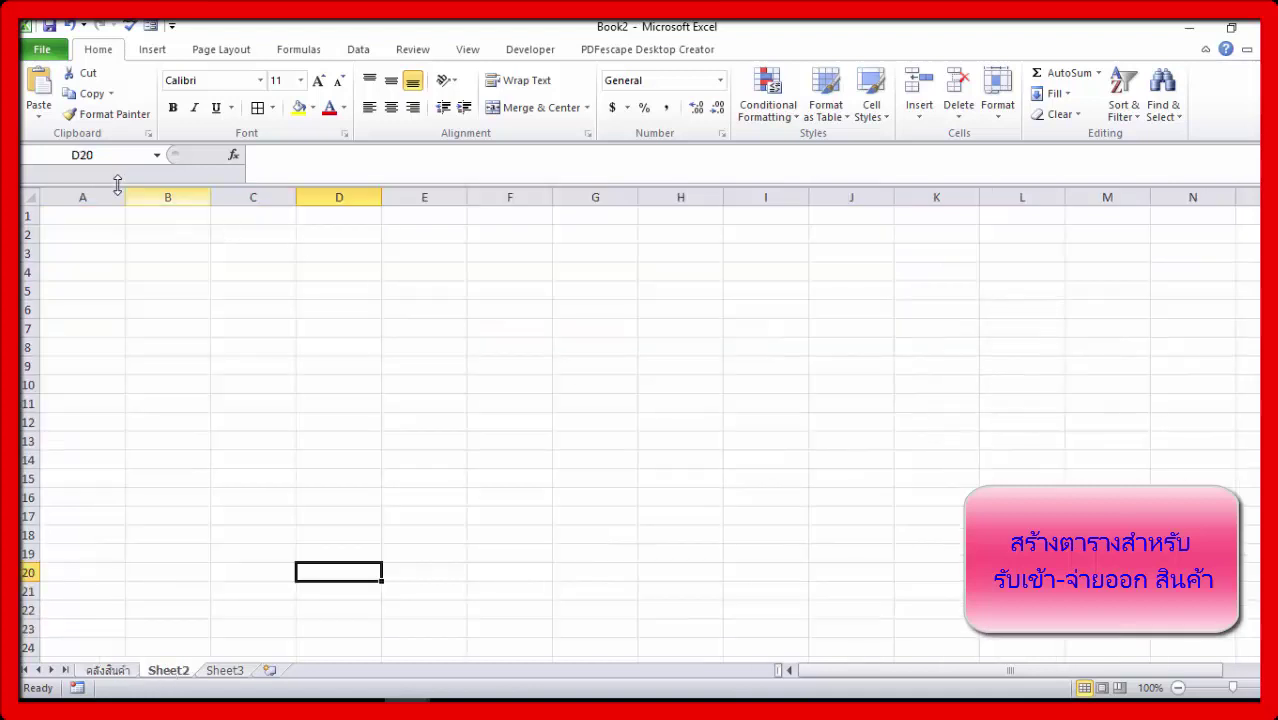
click(147, 237)
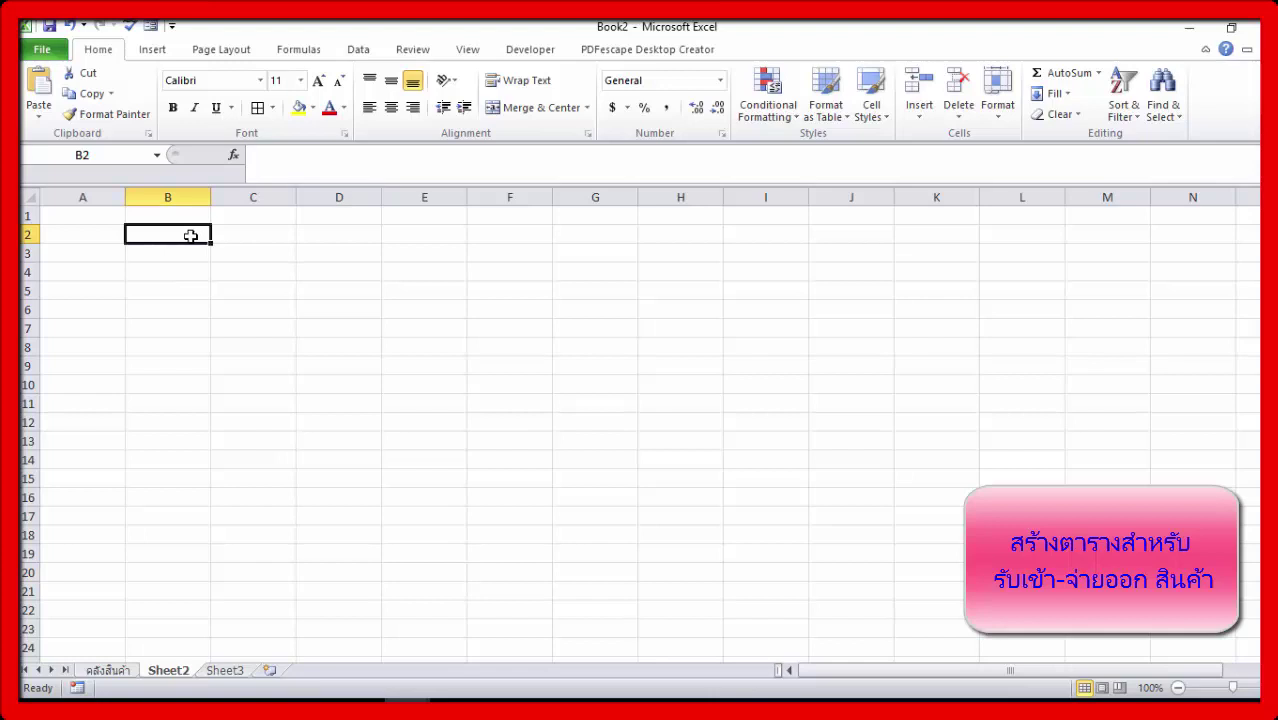
text(วันที่)
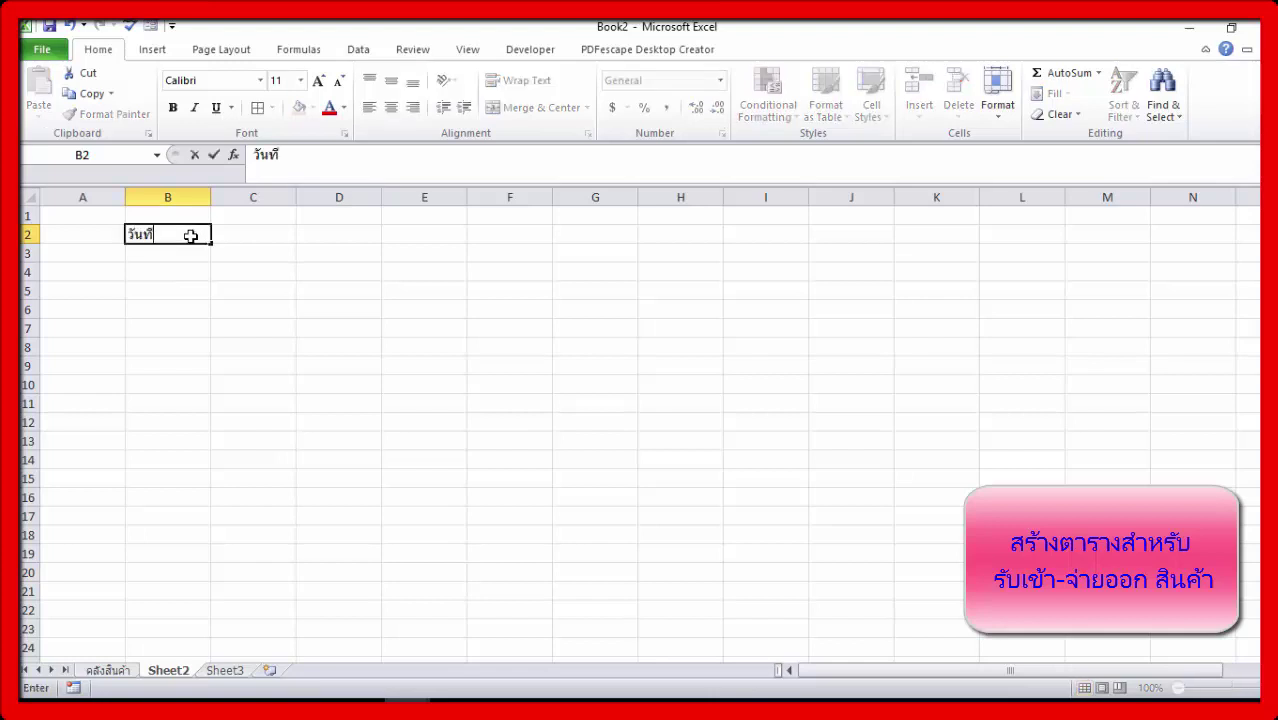
click(279, 235)
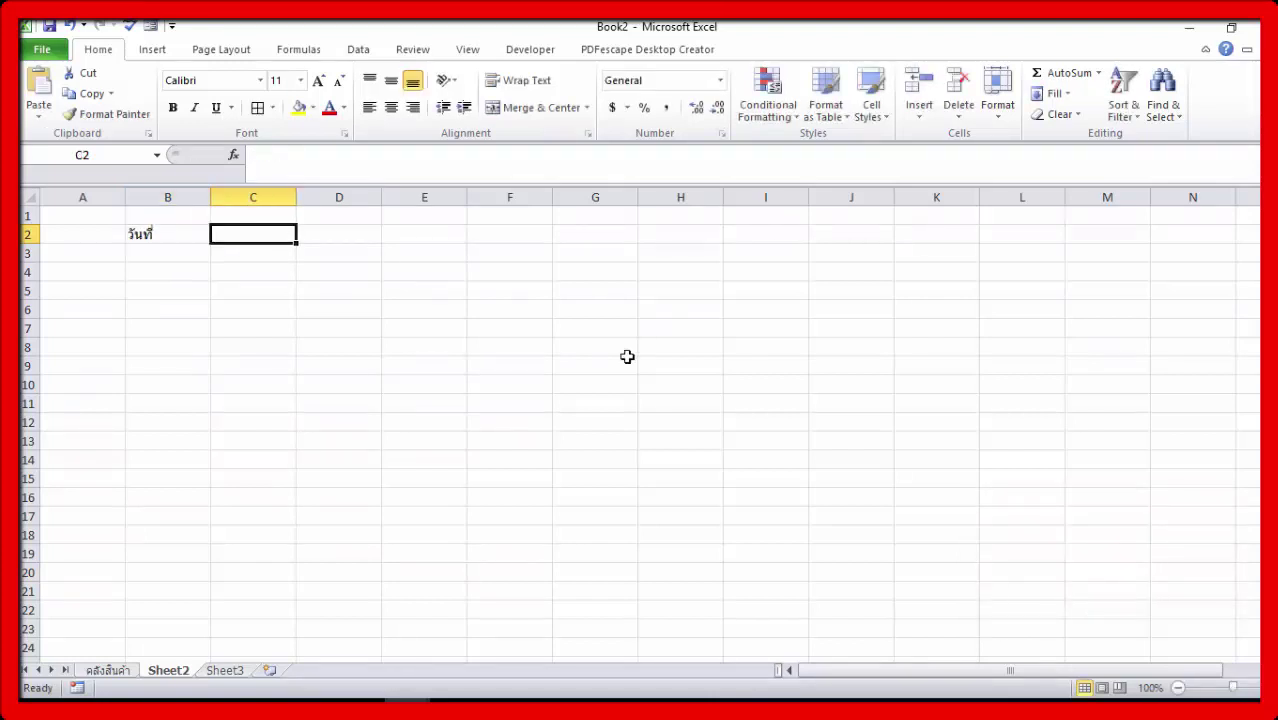
text(=)
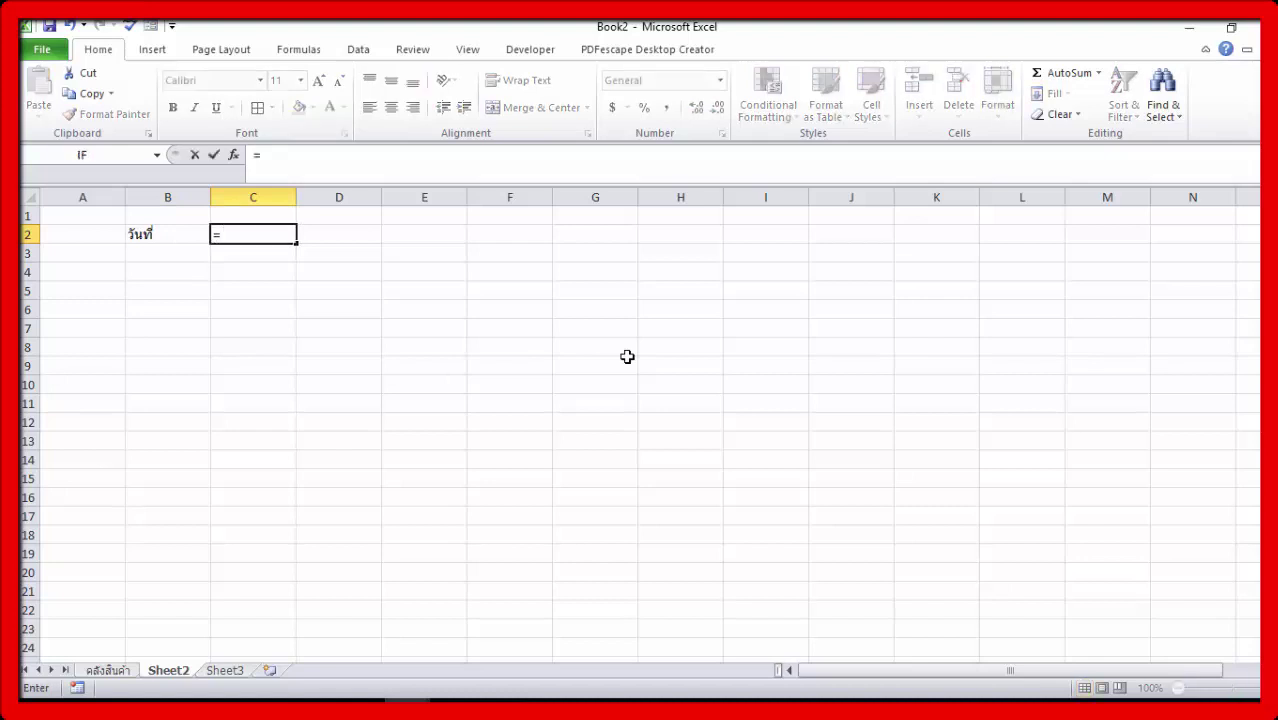
text(to)
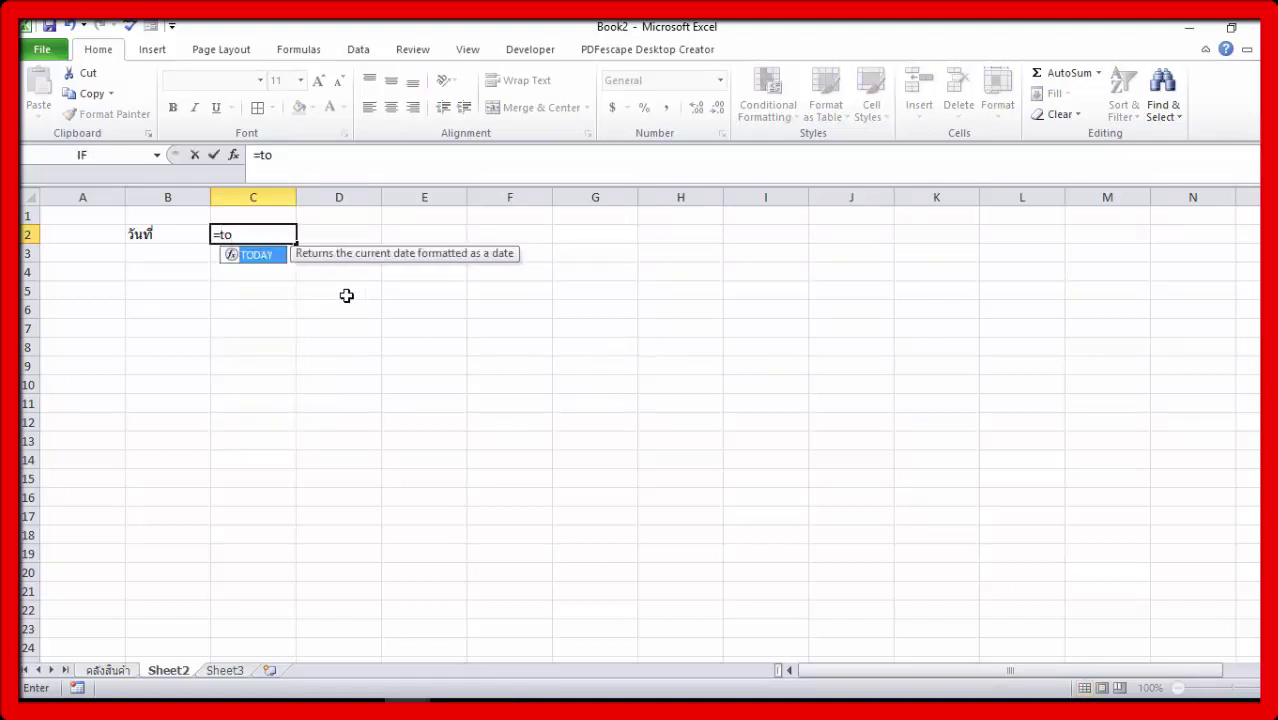
double_click(257, 255)
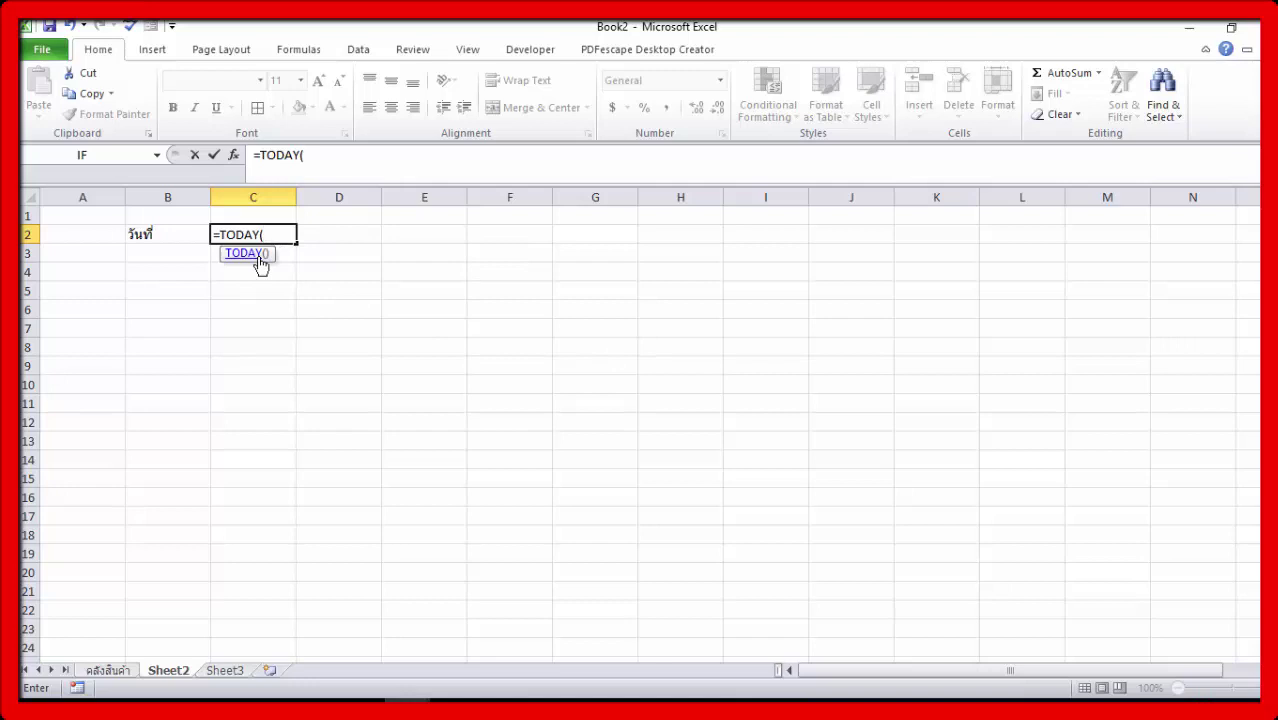
key(Return)
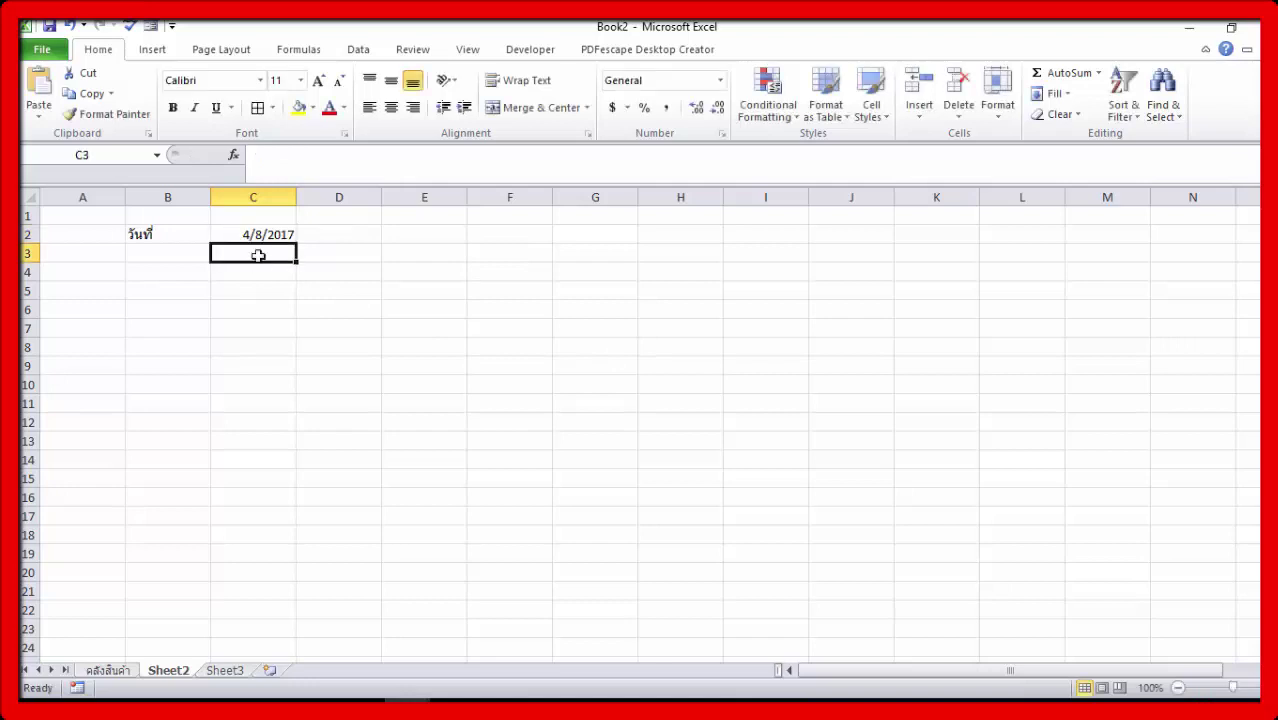
Format C2 as a Thai-locale date in the 14 มี.ค. 44 style
click(261, 236)
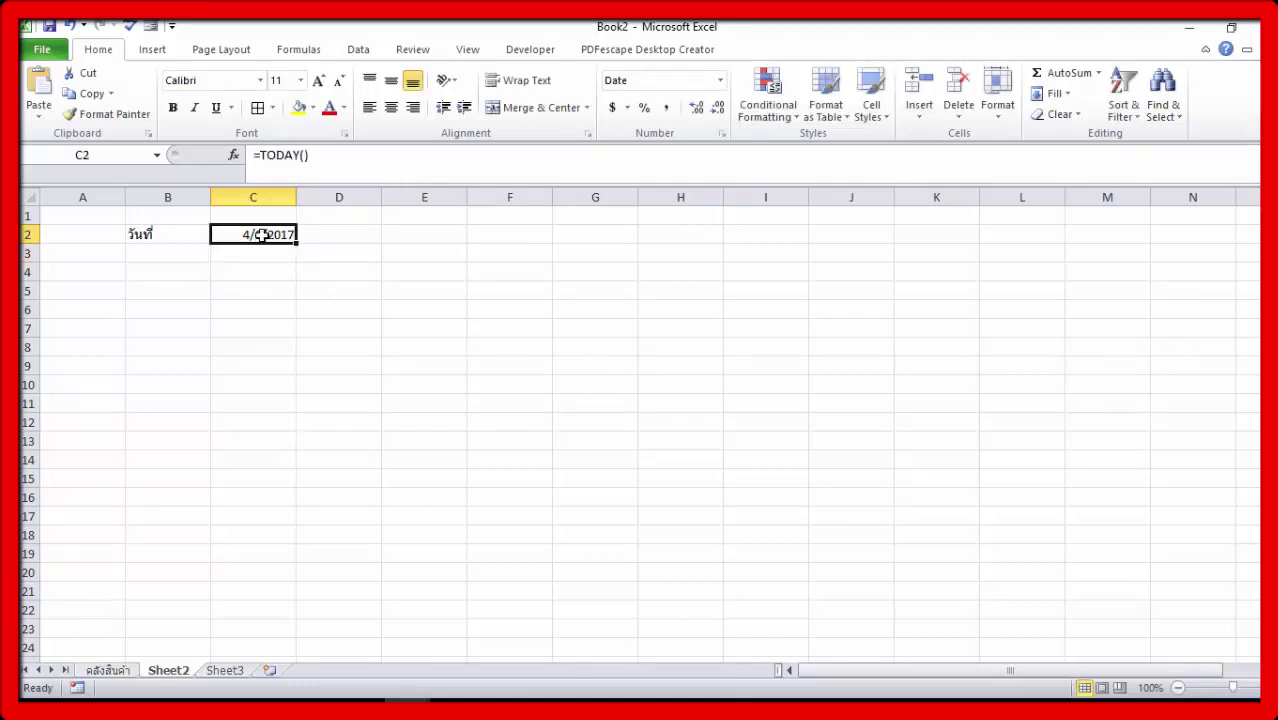
right_click(262, 236)
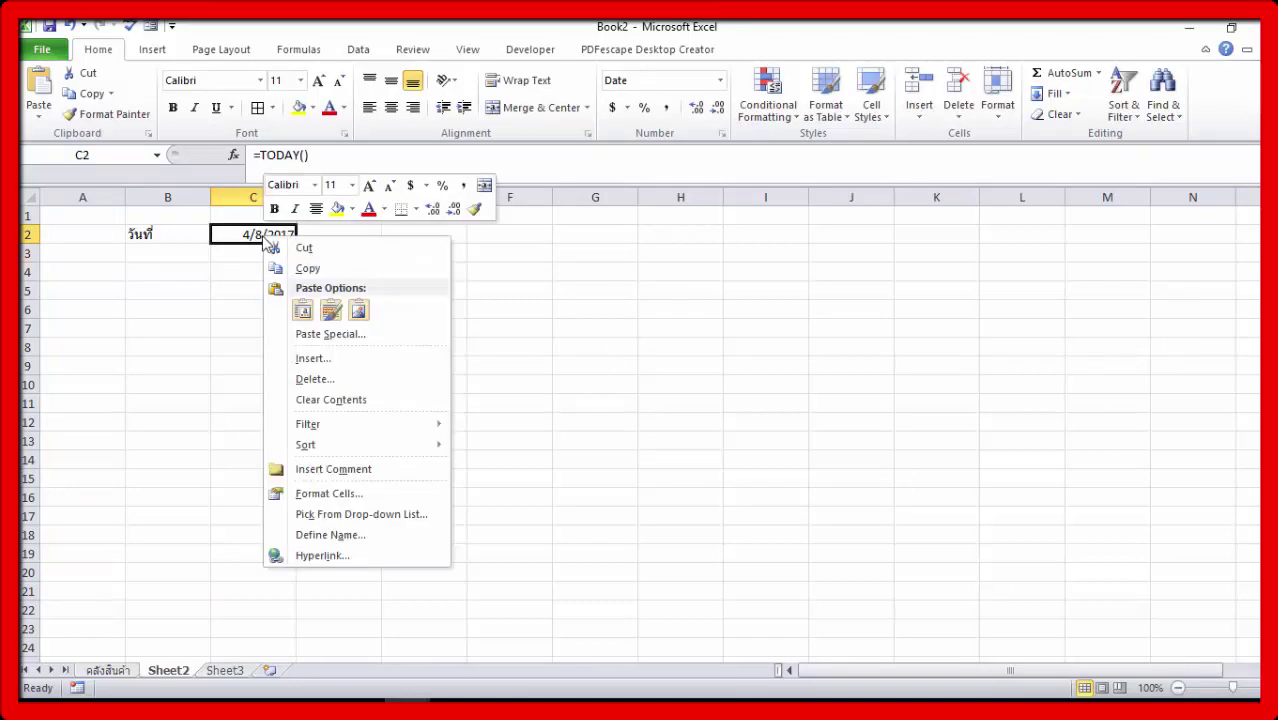
click(330, 494)
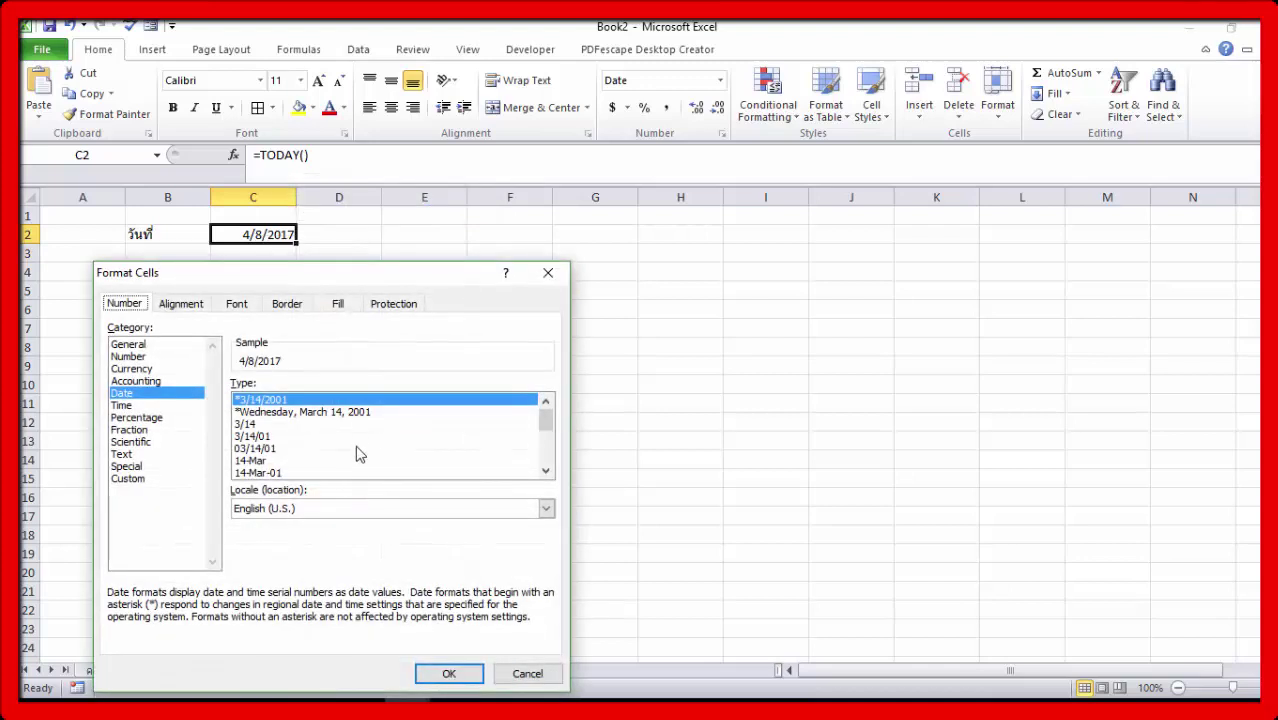
click(348, 510)
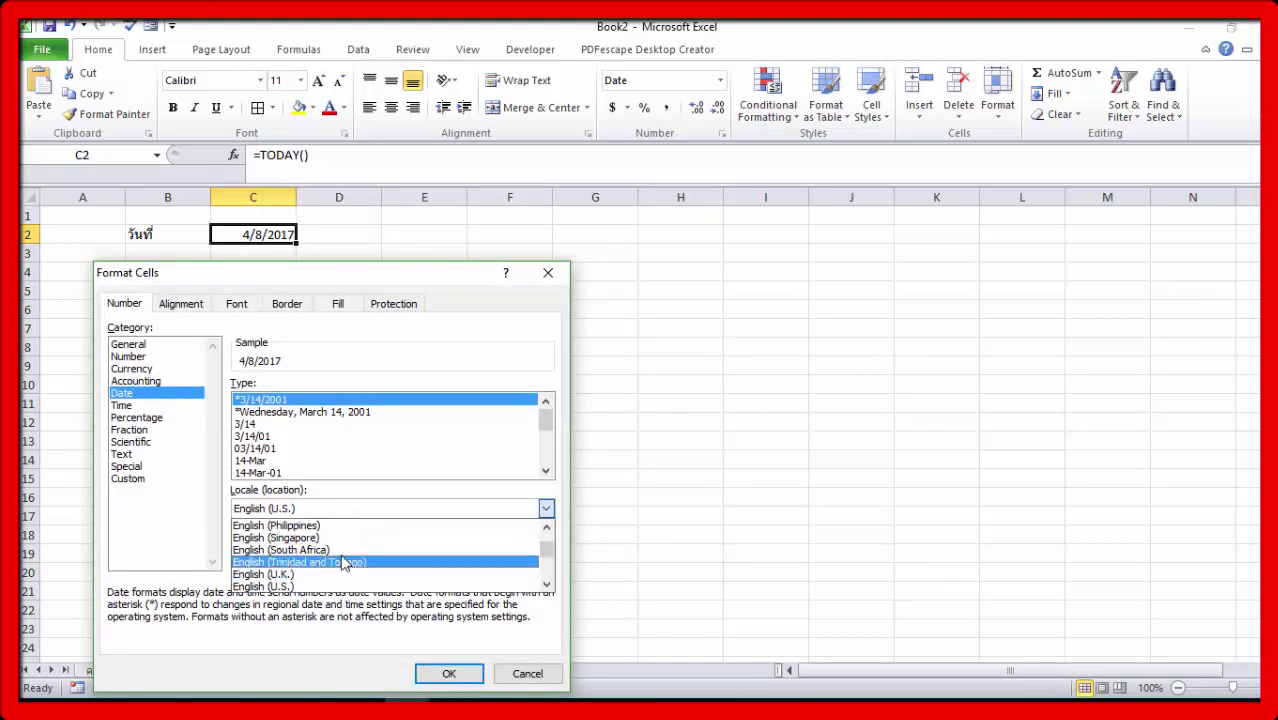
key(t)
key(h)
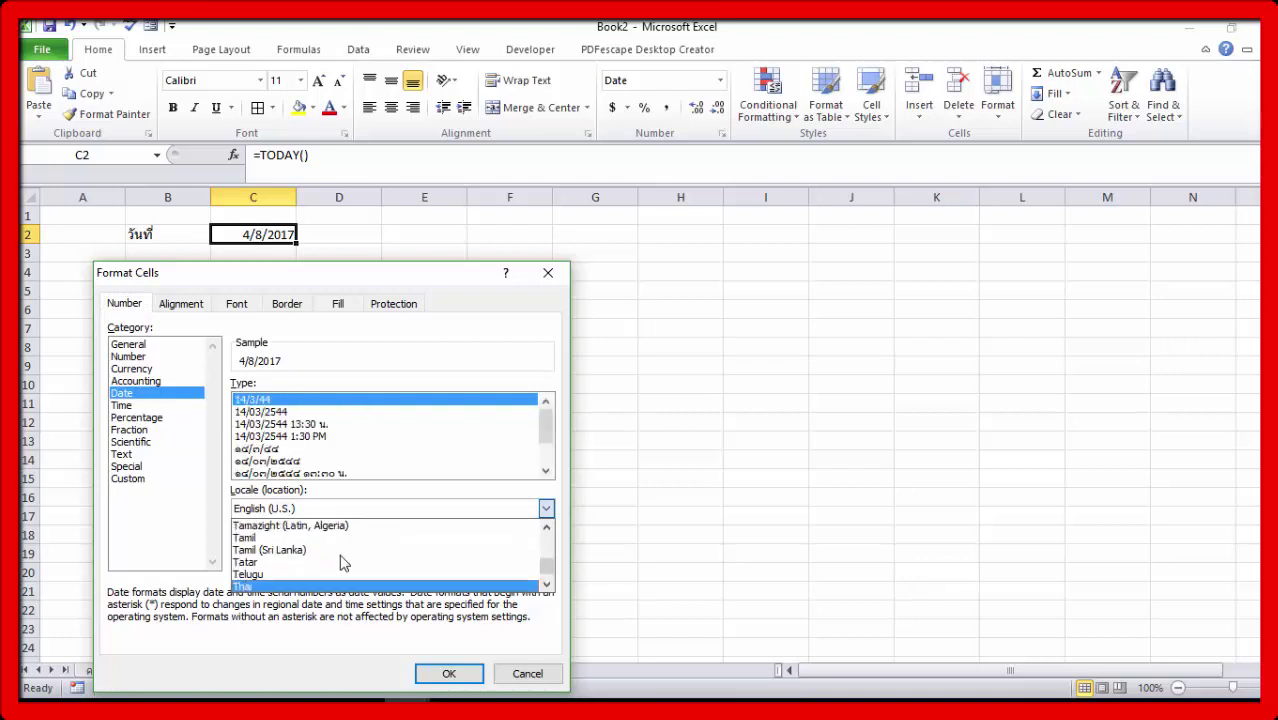
click(259, 587)
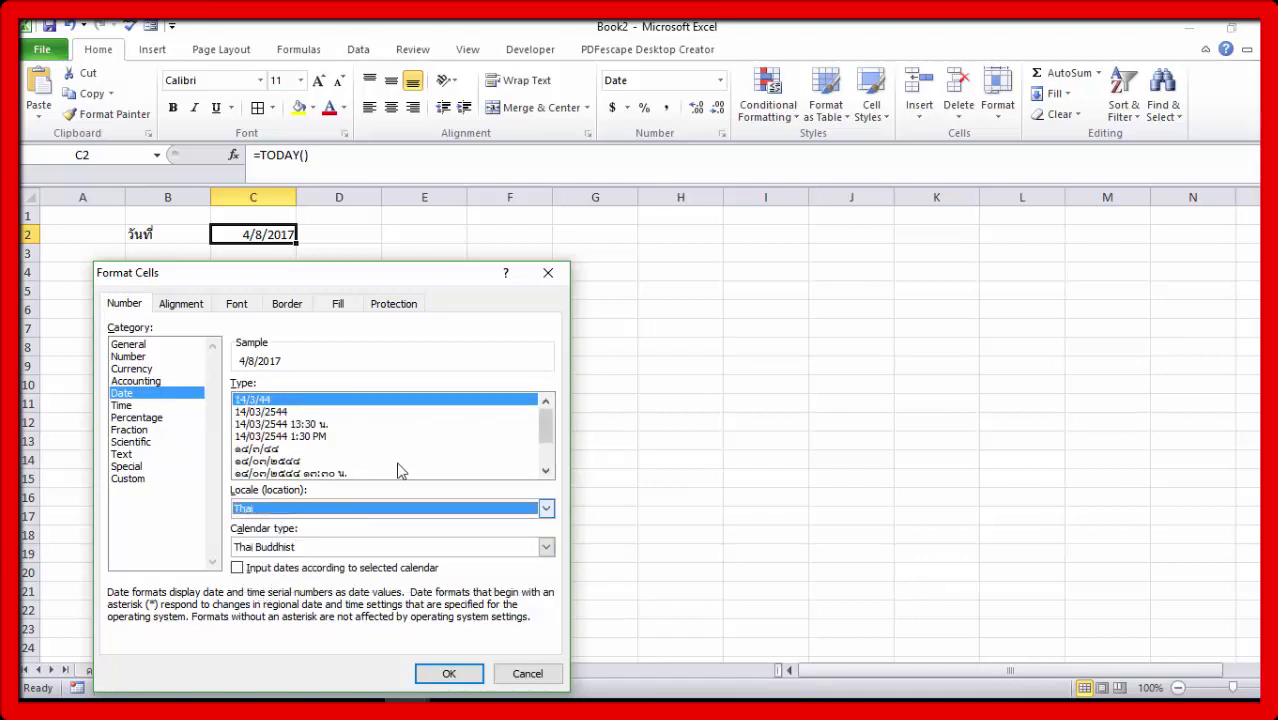
drag(548, 443, 547, 462)
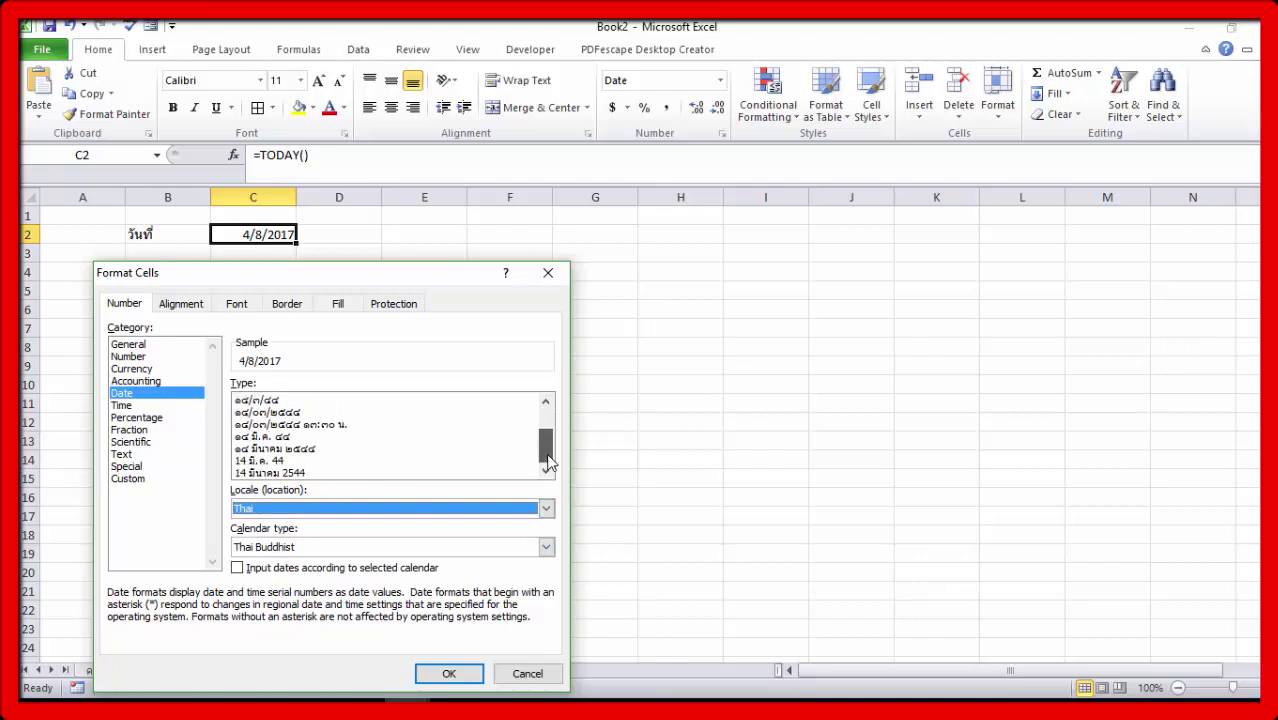
click(283, 460)
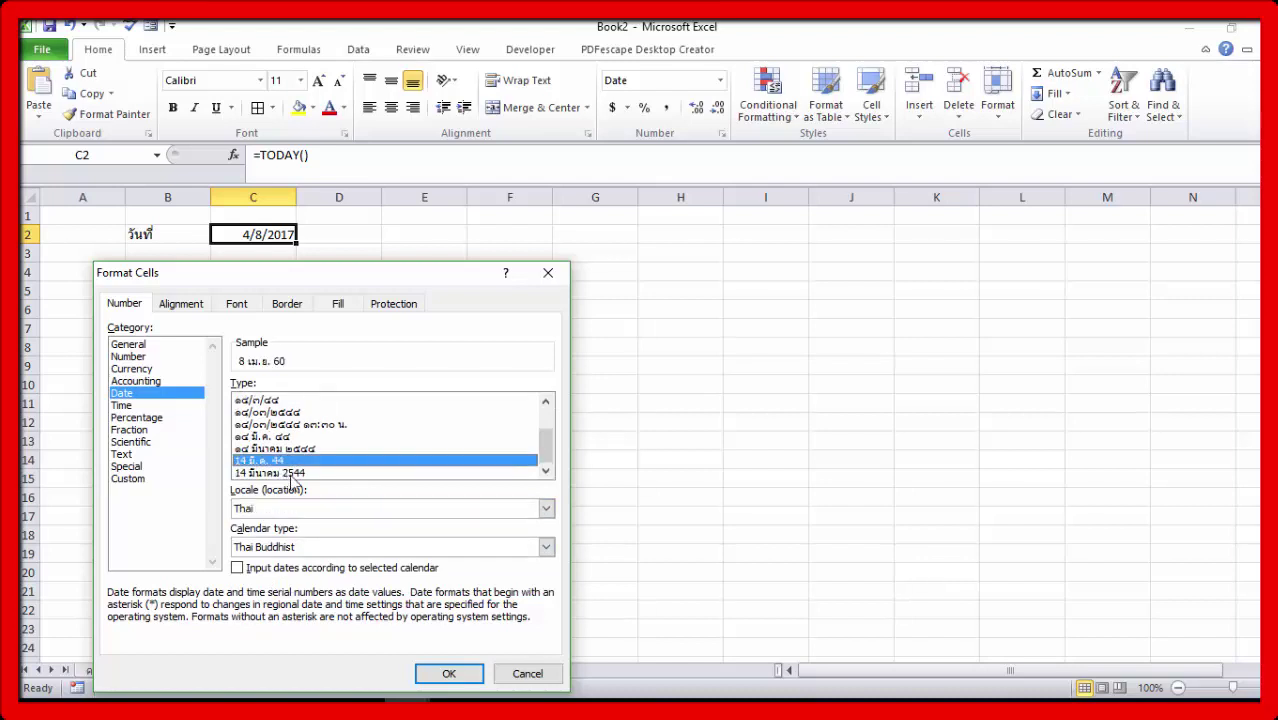
click(448, 673)
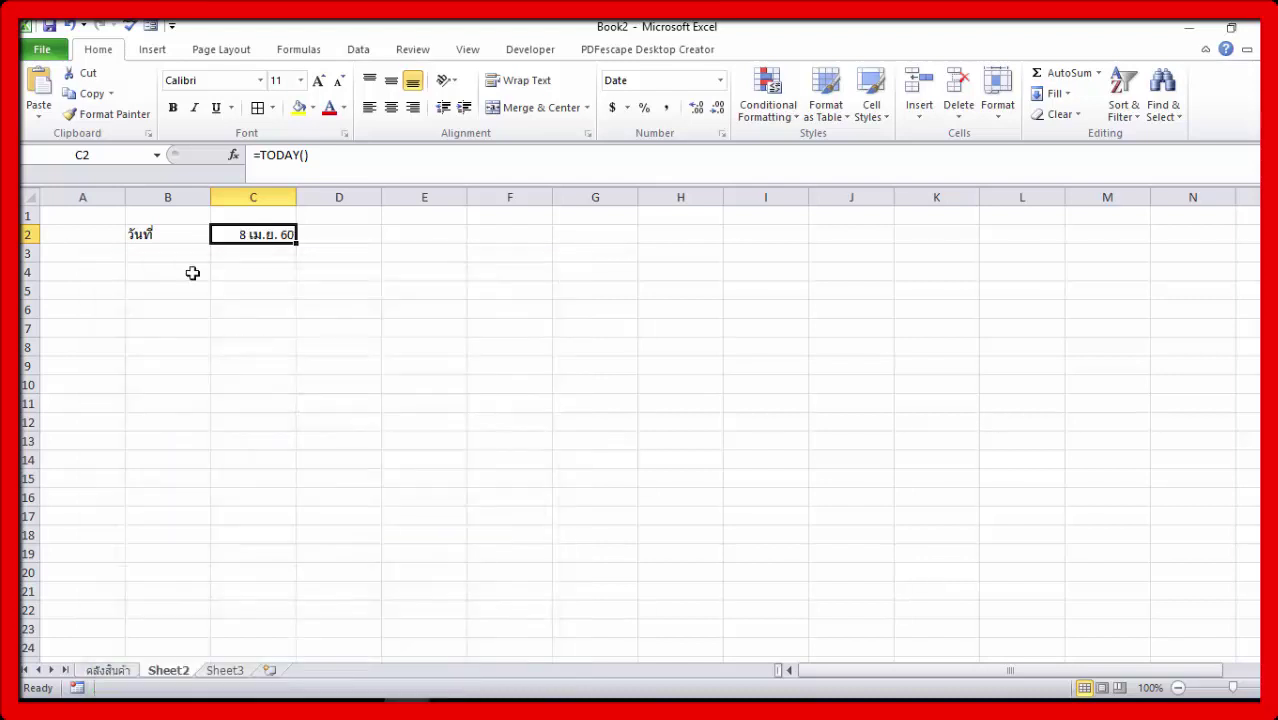
Border B4:F4 and enter headers ลำดับที่, รหัสสินค้า, ชื่อสินค้า, รับเข้า, จ่ายออก
drag(192, 273, 556, 271)
click(257, 108)
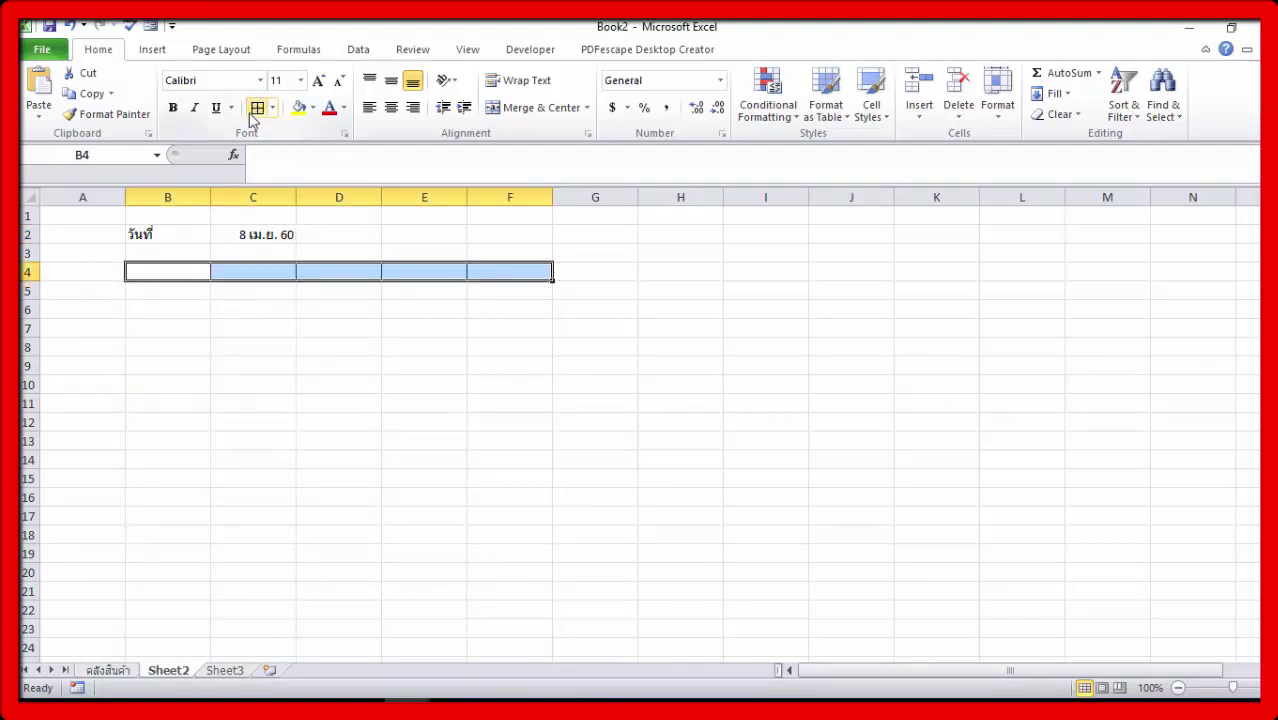
click(160, 274)
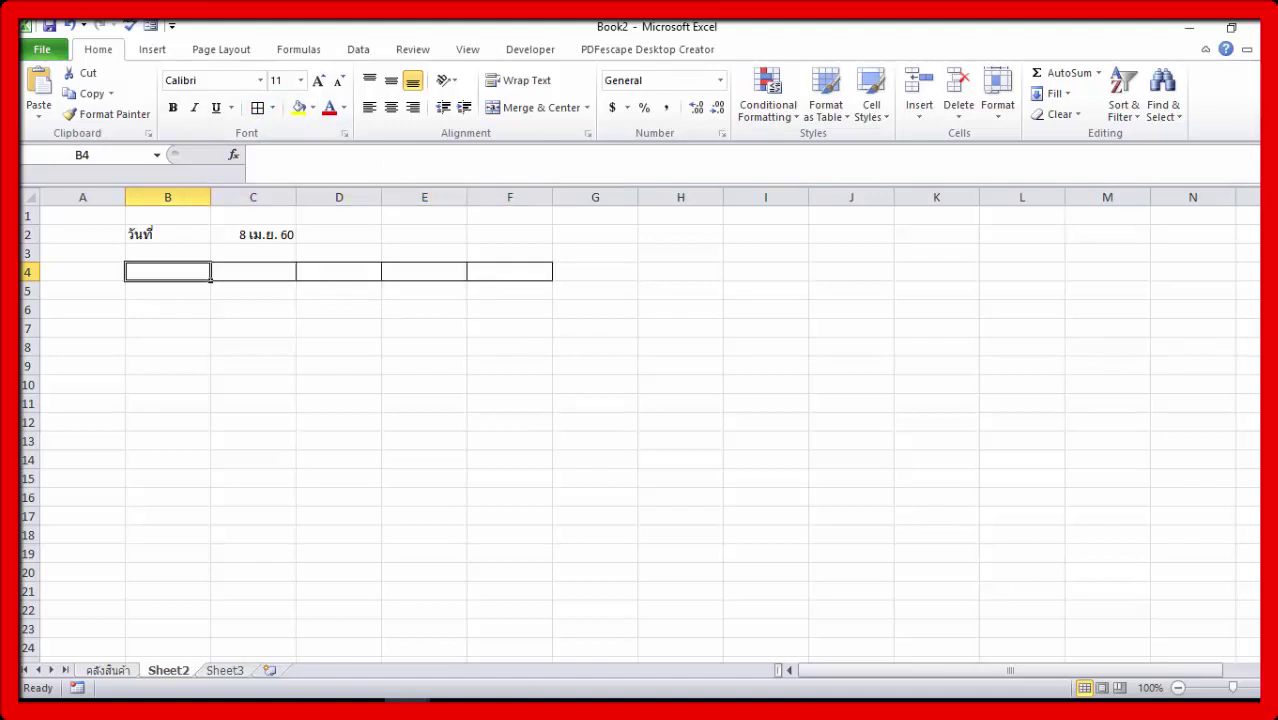
text(ล)
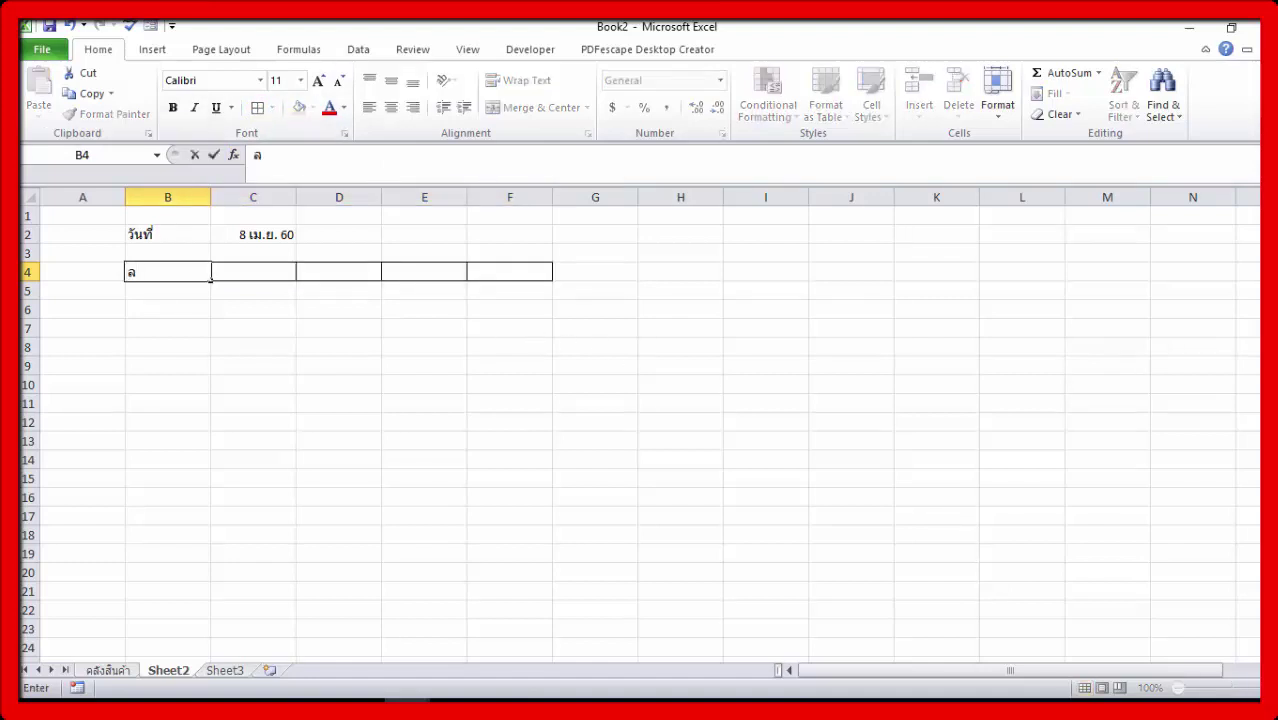
text(ต้)
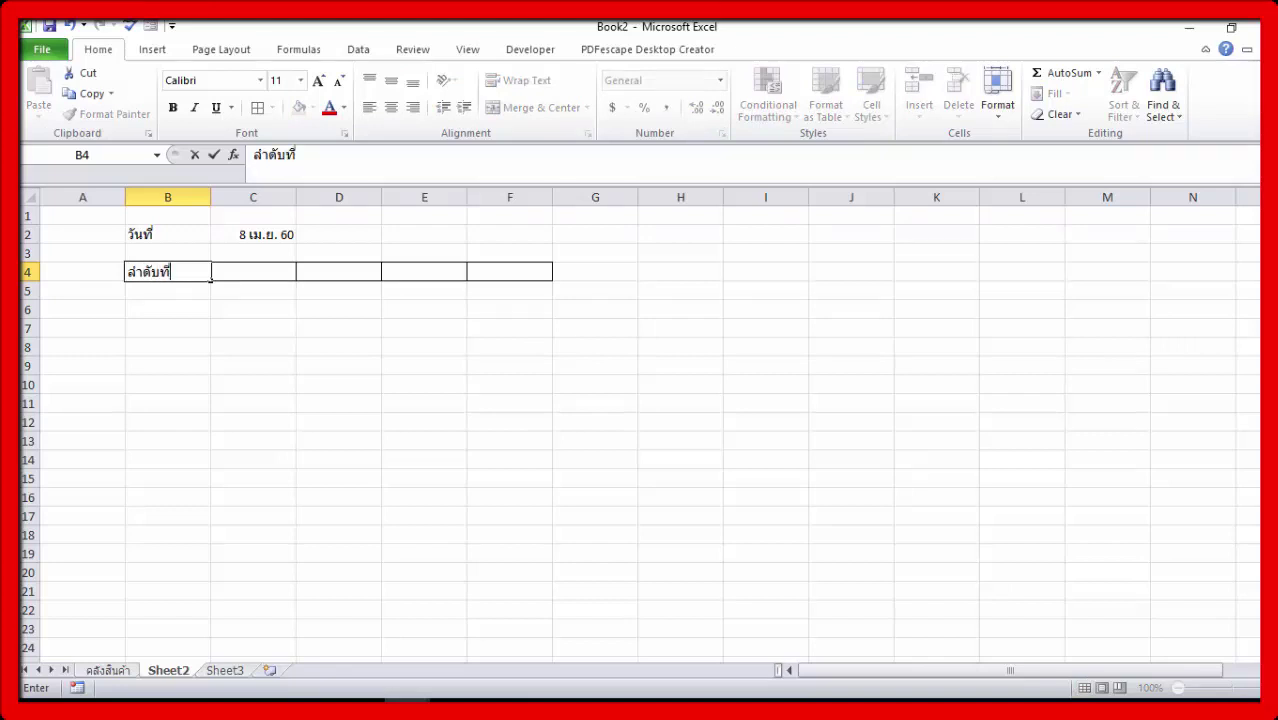
key(Tab)
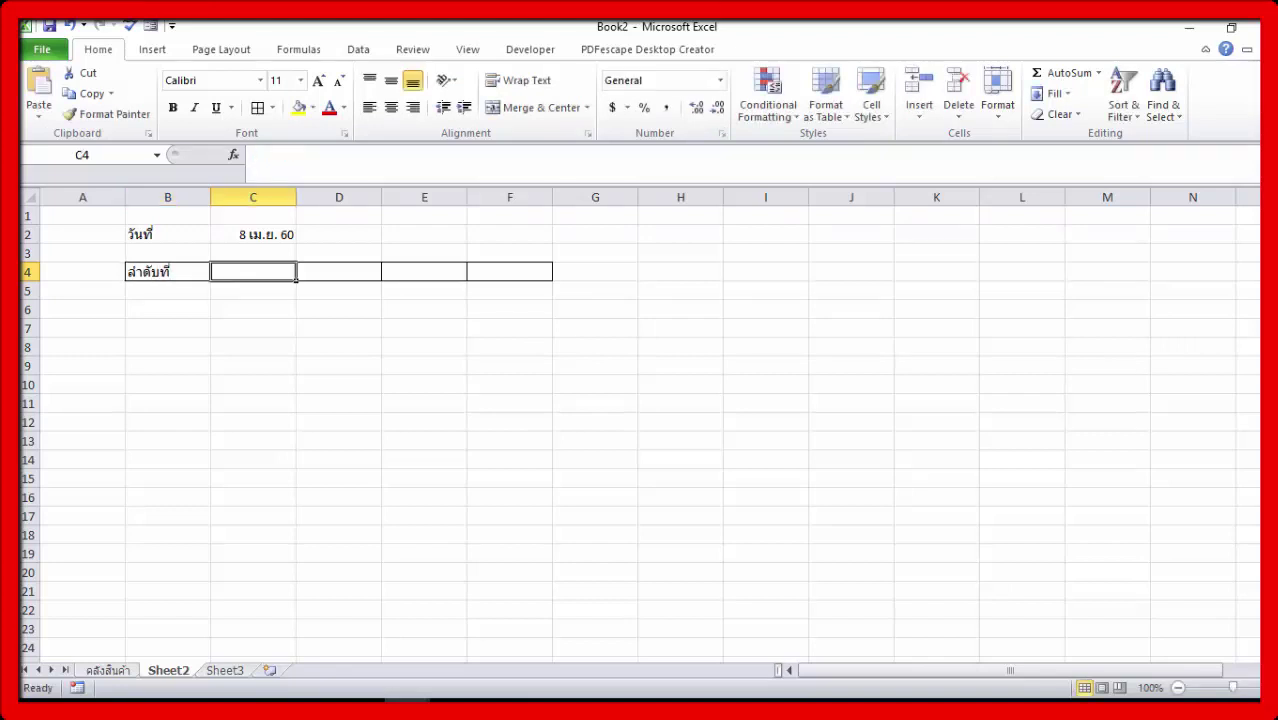
text(รหั)
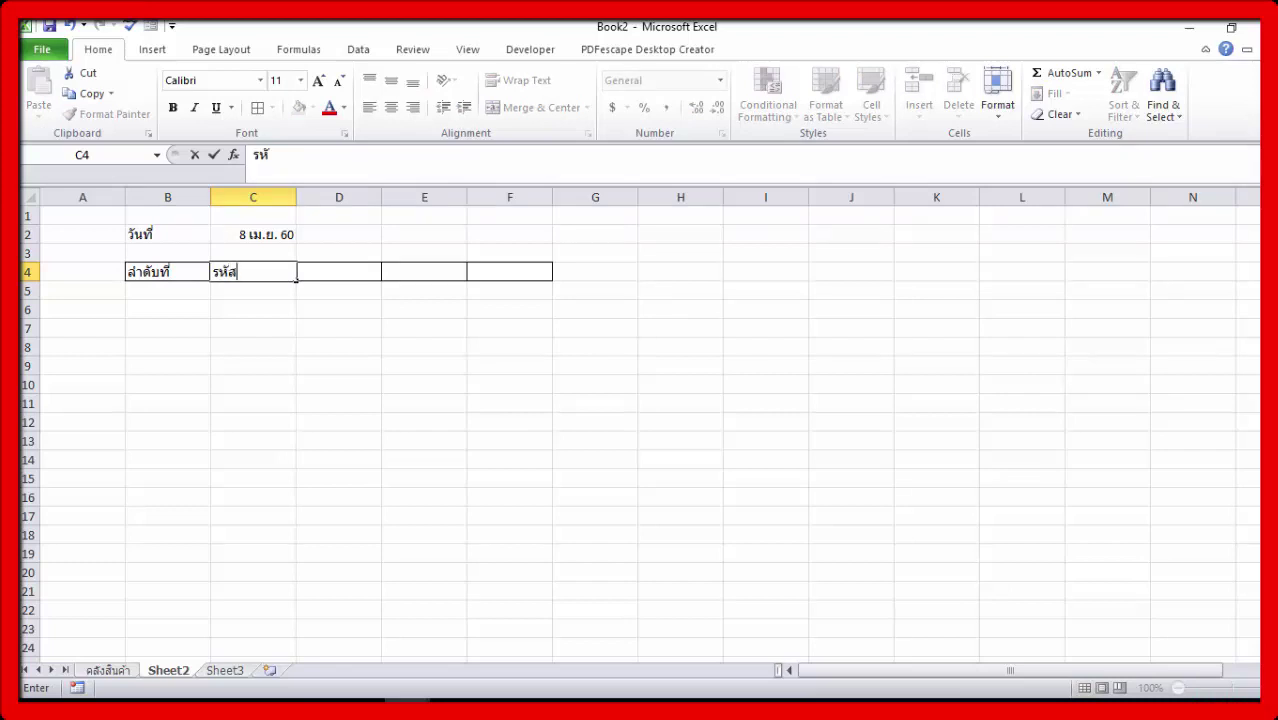
text(สสินค้า)
key(Tab)
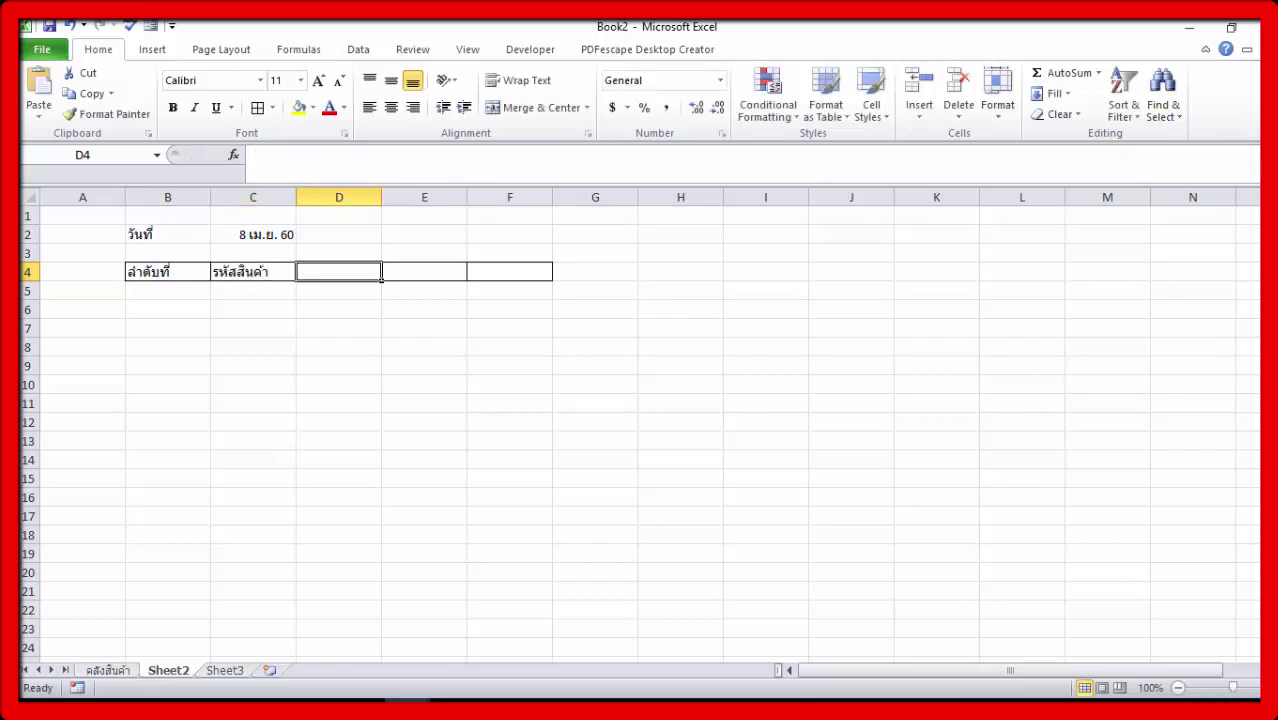
text(ชื่)
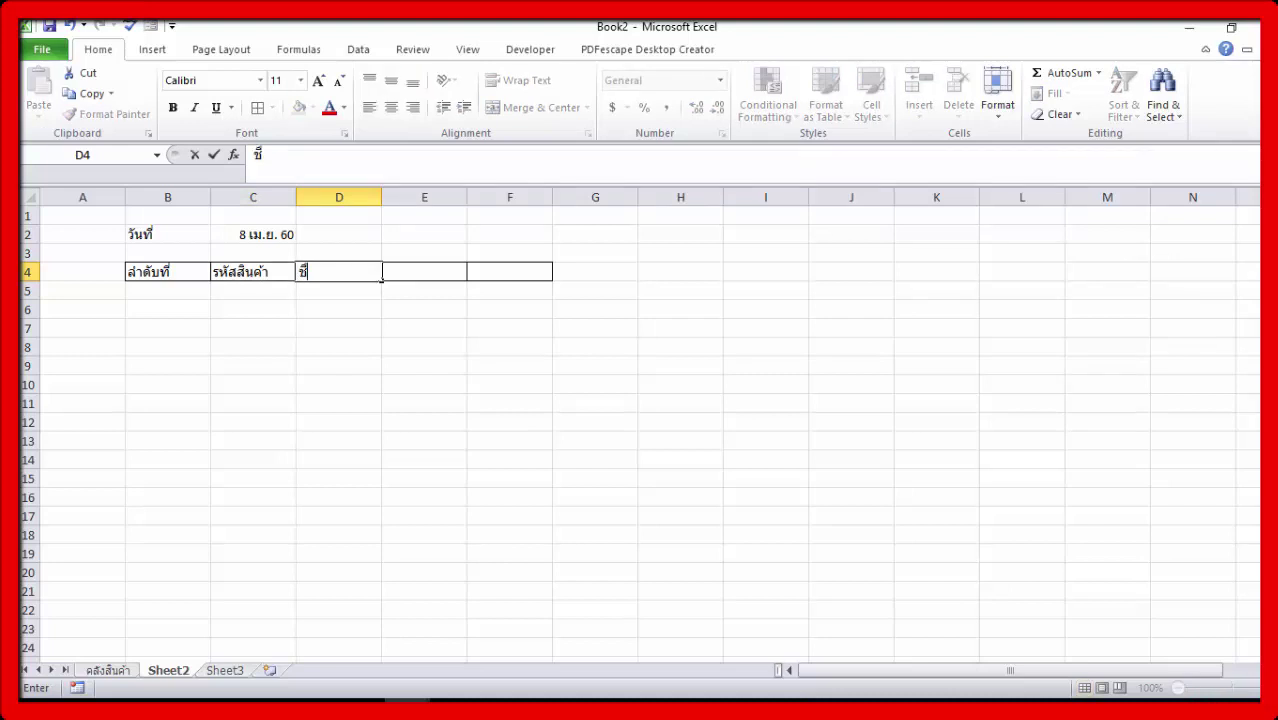
text(อสิ)
text(นค)
text(้า)
key(Tab)
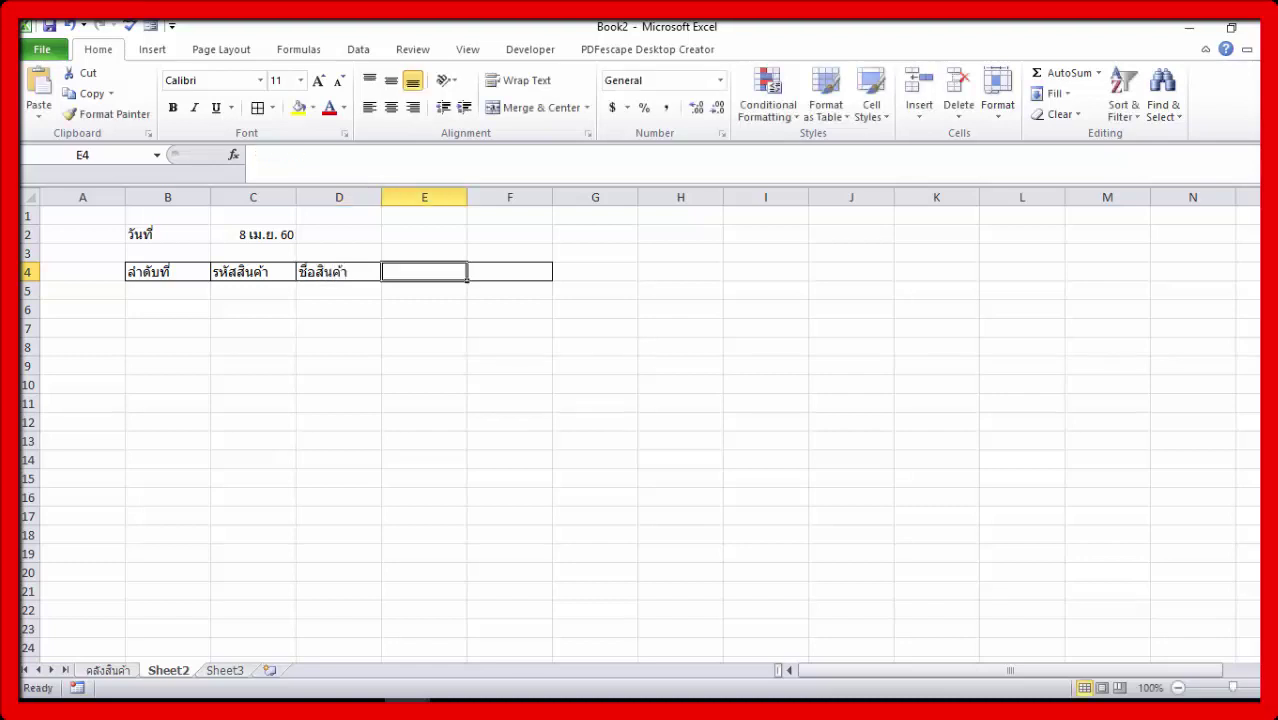
text(รับเ)
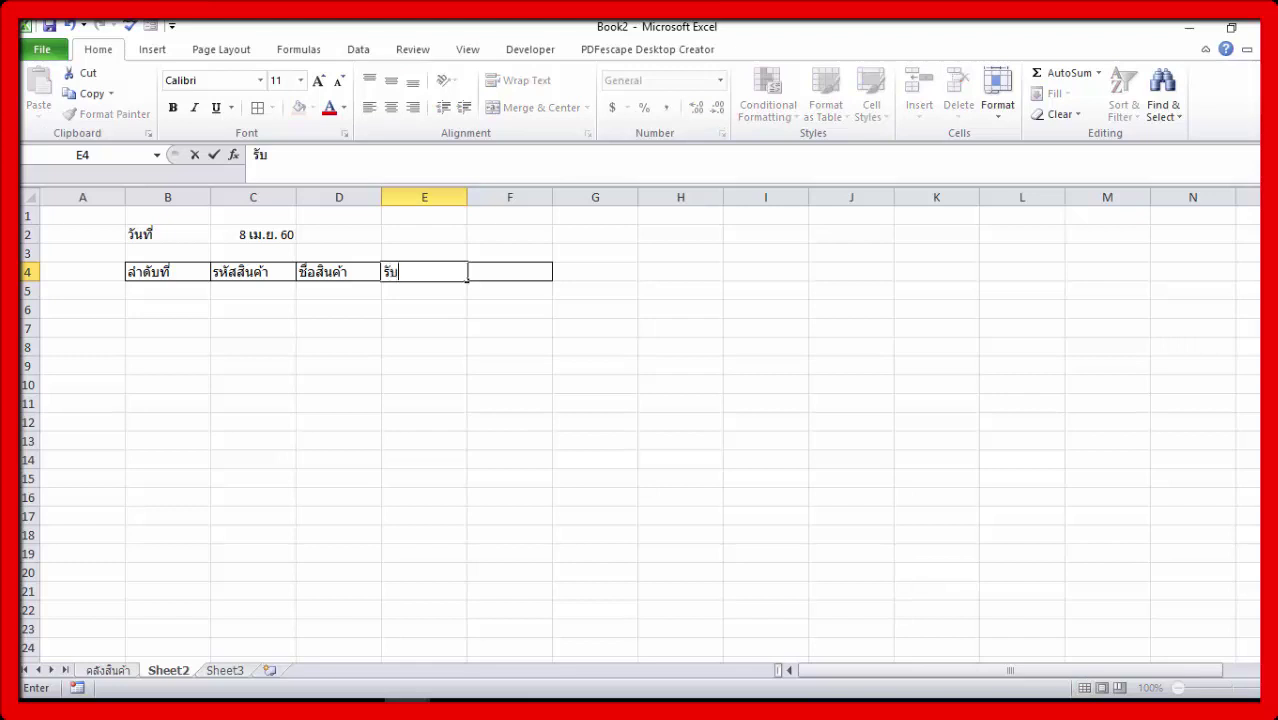
text(ข้า)
key(Tab)
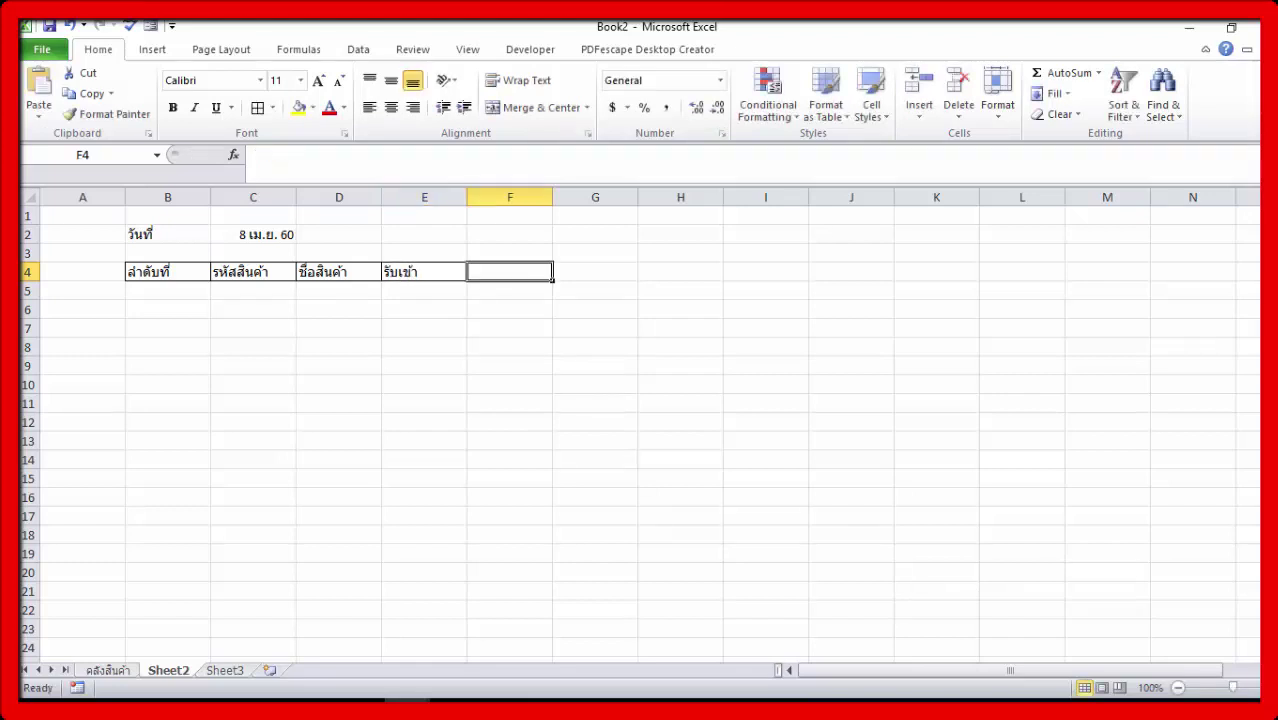
text(จ่าย)
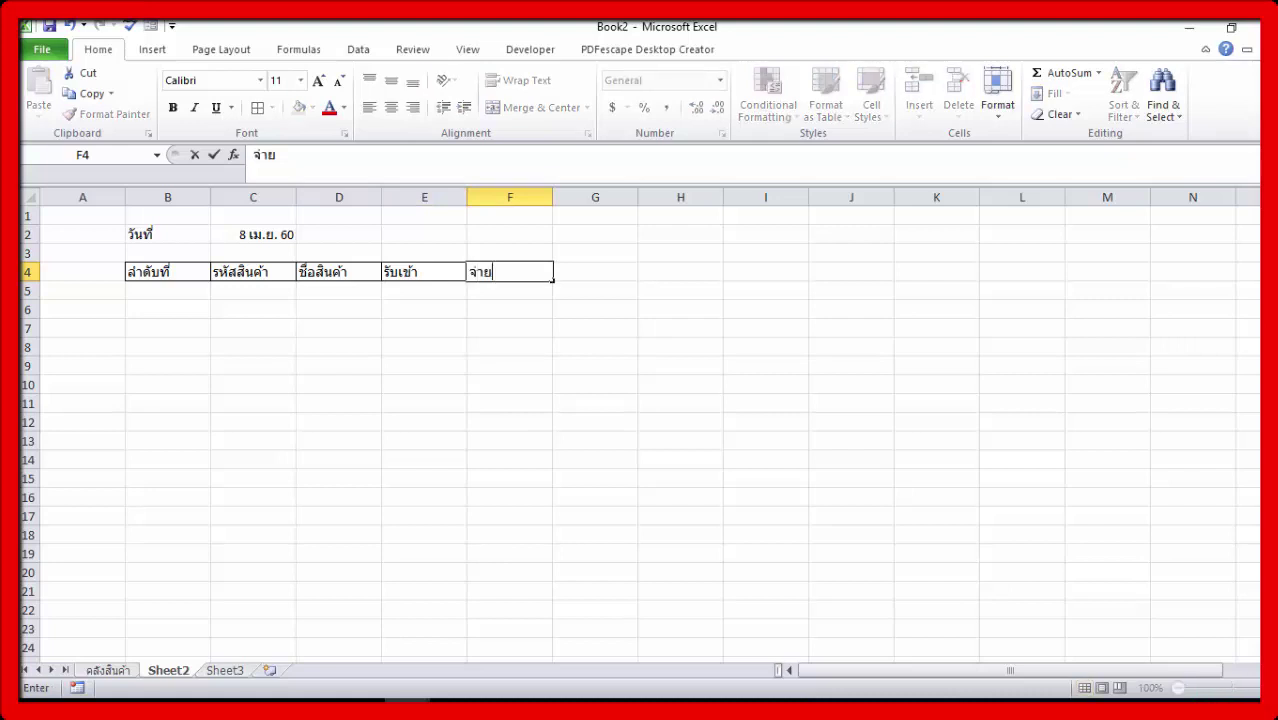
text(ออก)
click(568, 360)
Centre the header titles in B4:F4
drag(160, 272, 500, 270)
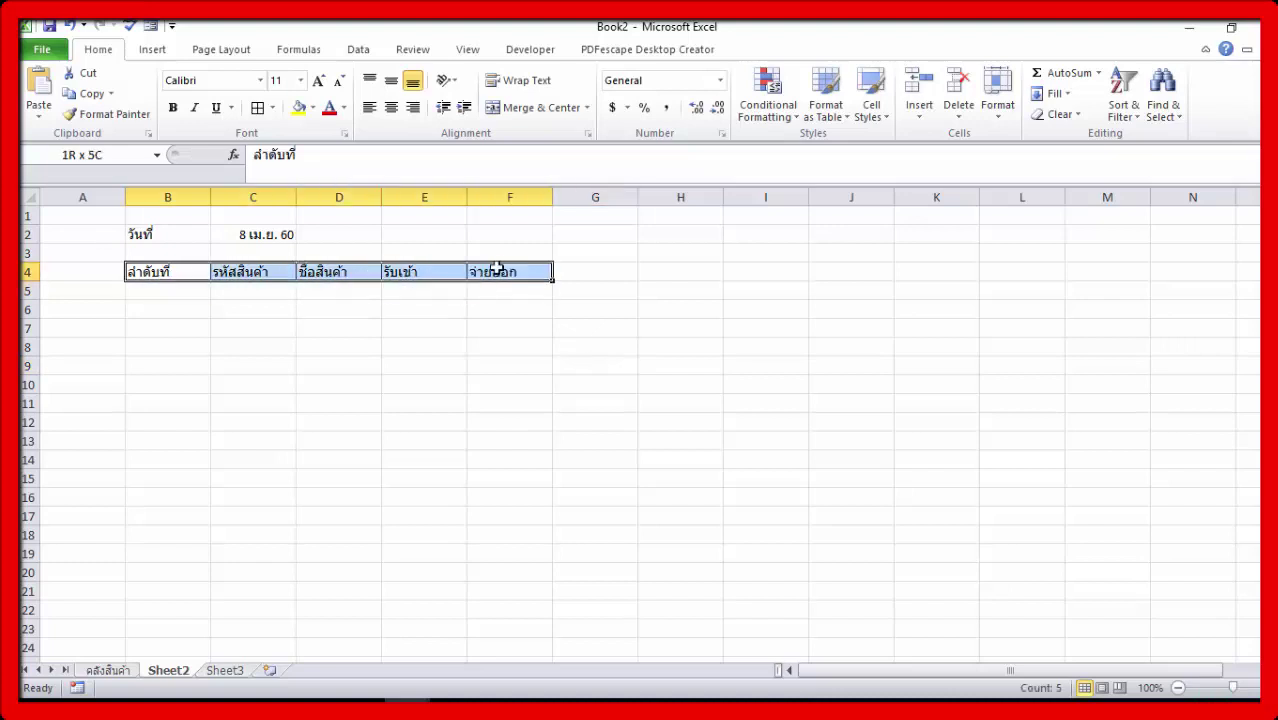
click(391, 108)
click(688, 300)
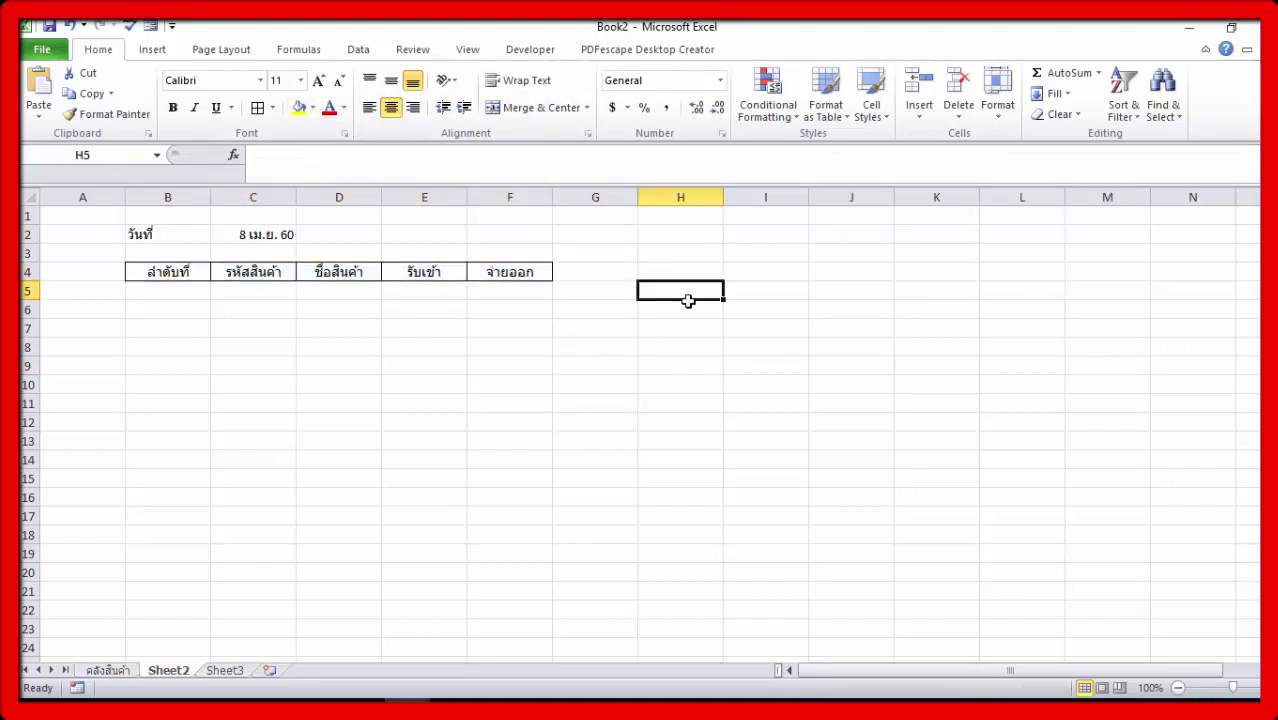
drag(688, 300, 660, 312)
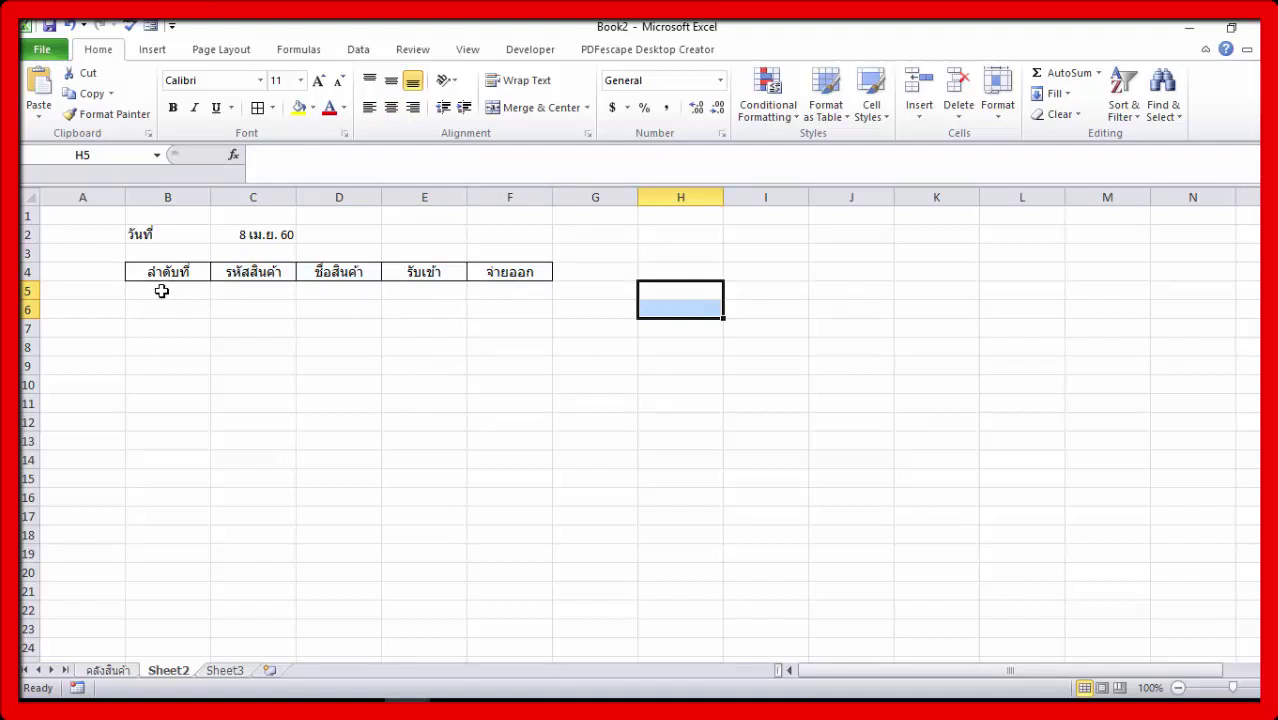
click(261, 285)
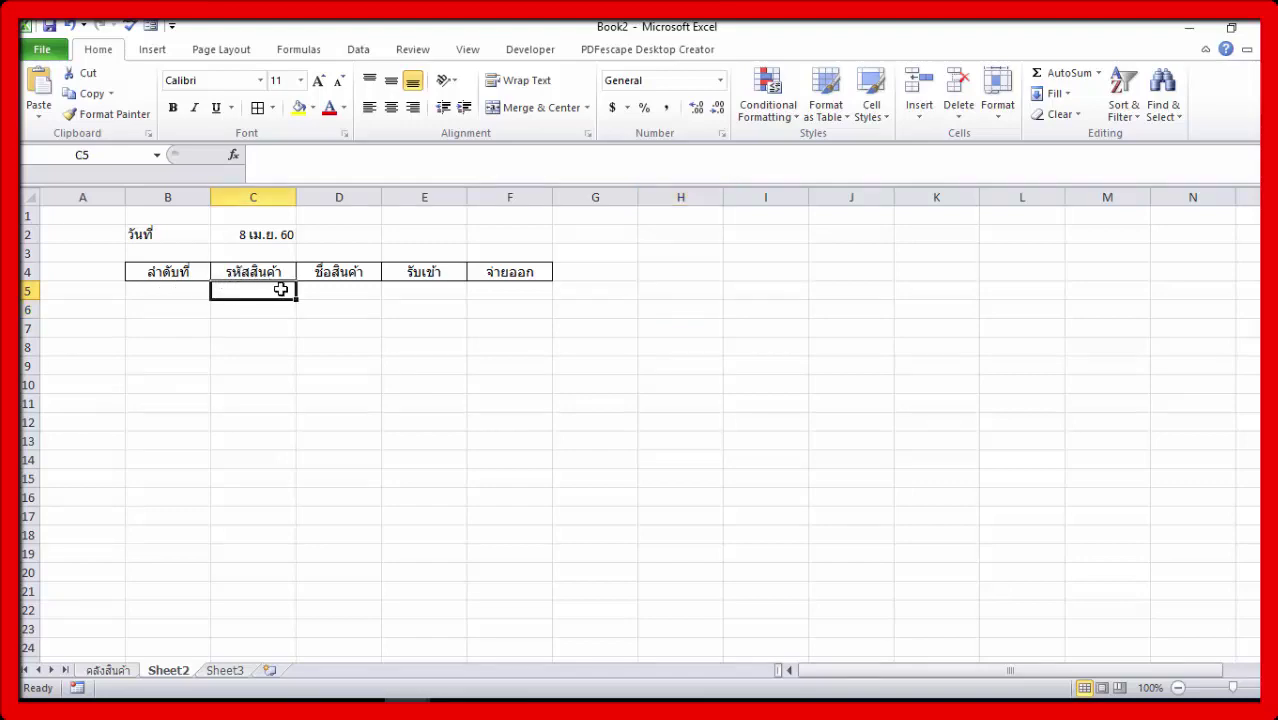
Give C5 a List validation sourced from คลังสินค้า!A4:A13
click(362, 51)
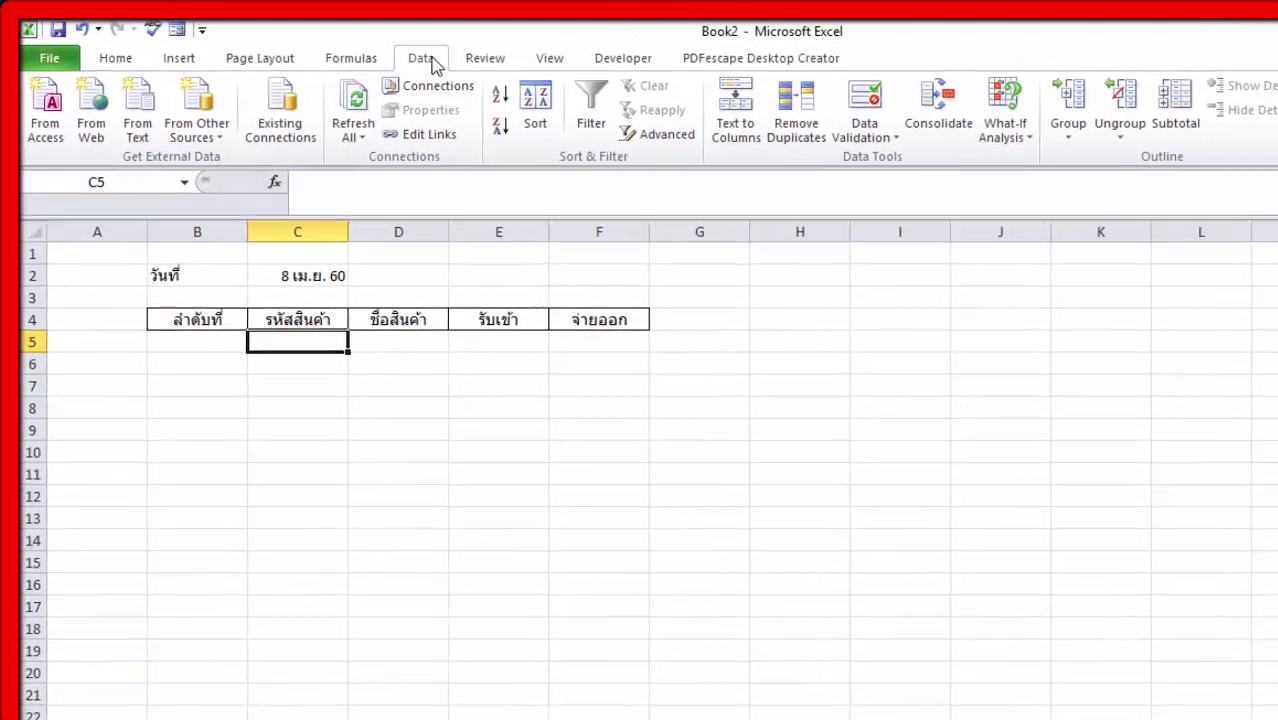
click(891, 137)
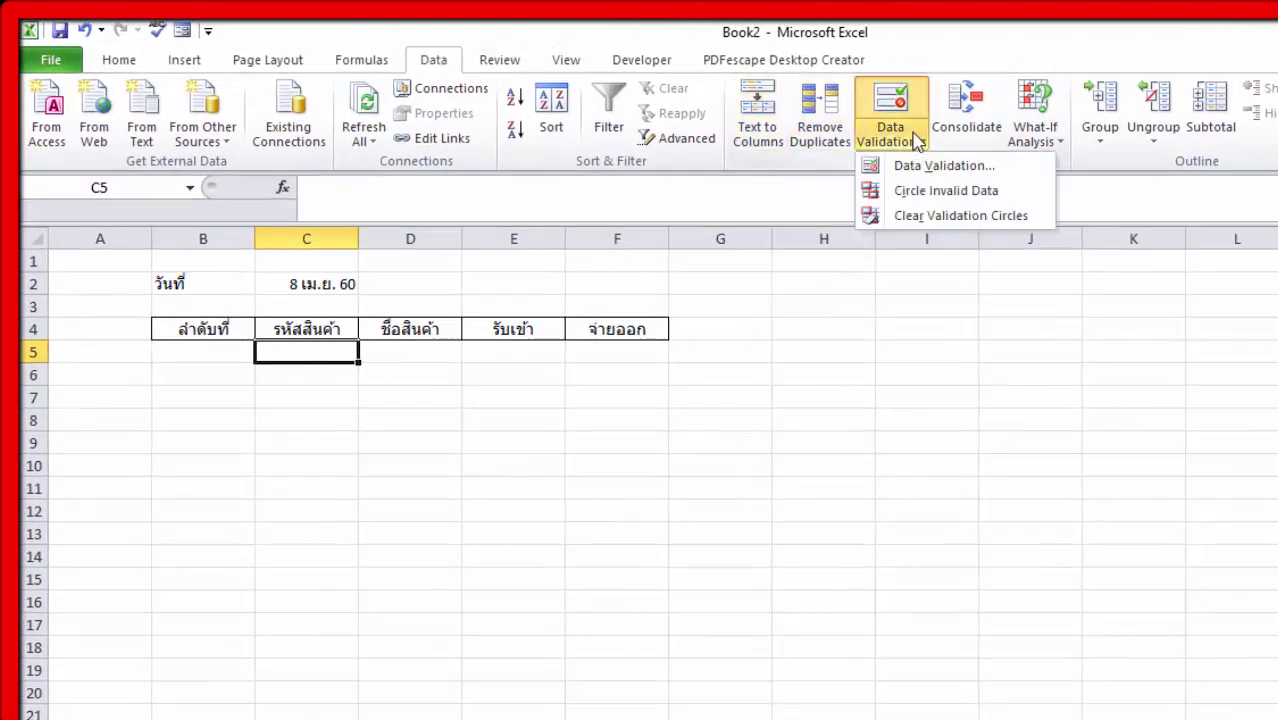
click(903, 166)
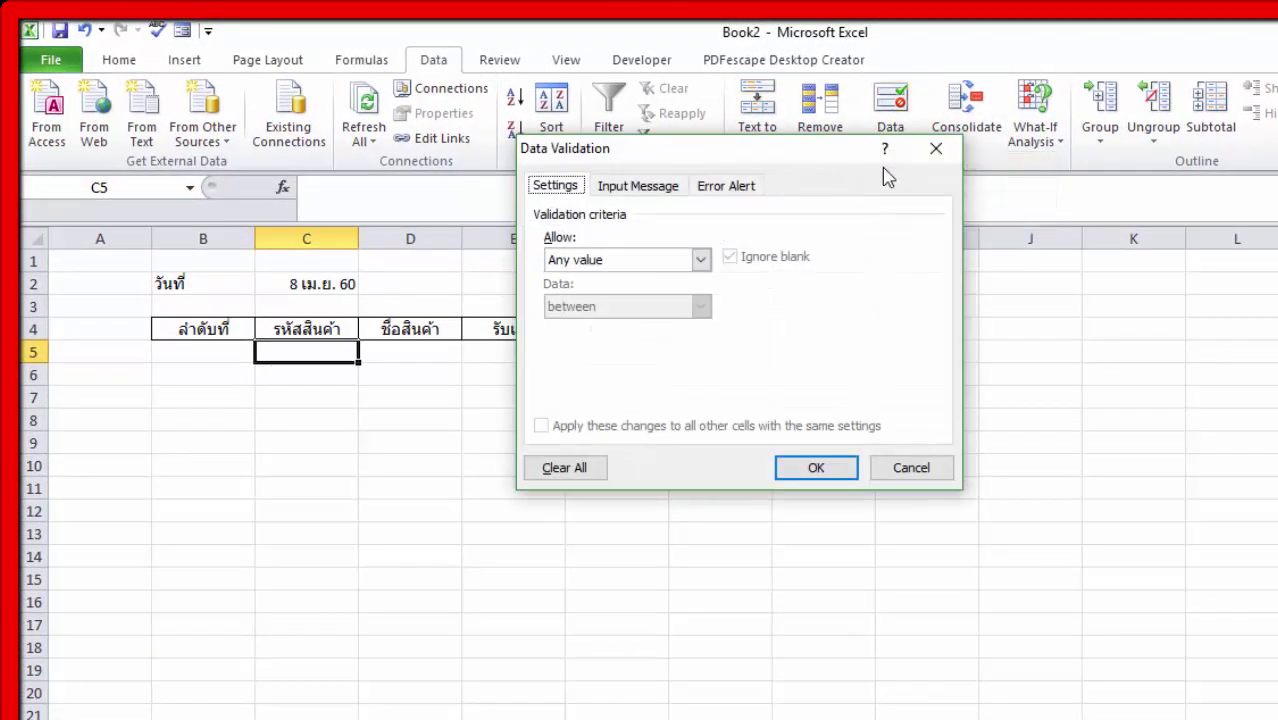
click(701, 259)
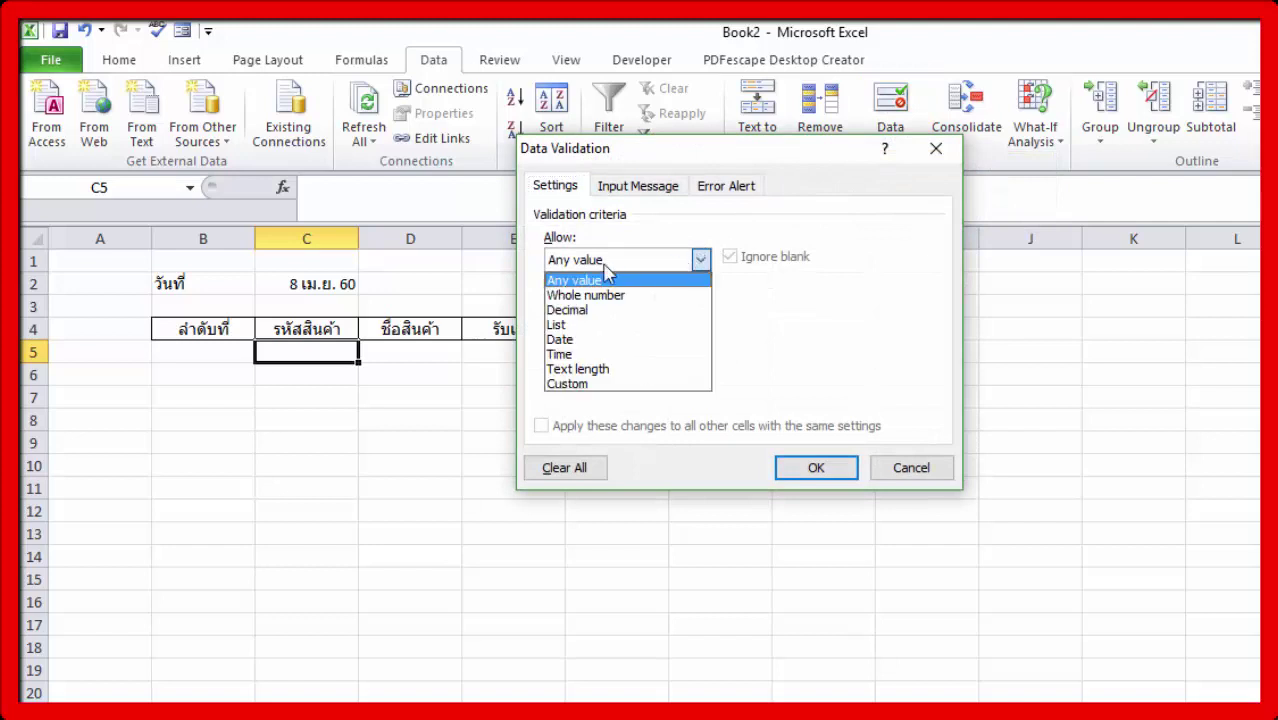
click(558, 326)
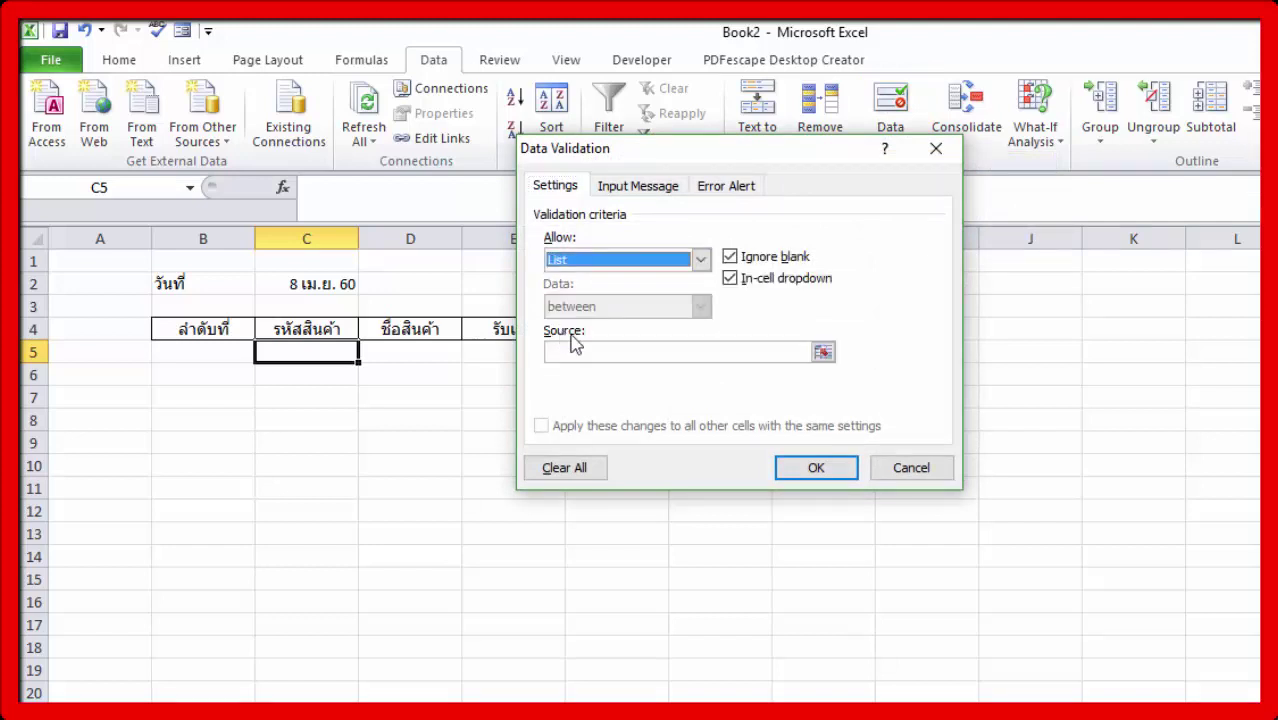
click(822, 352)
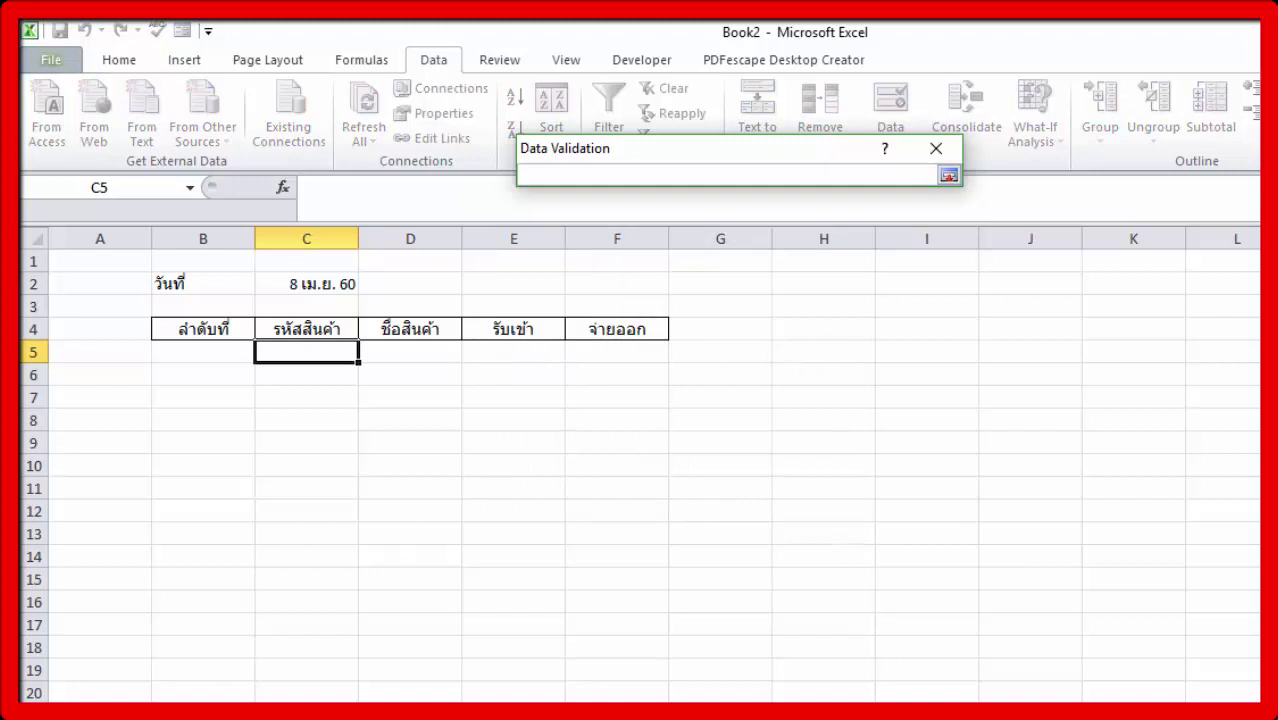
click(110, 710)
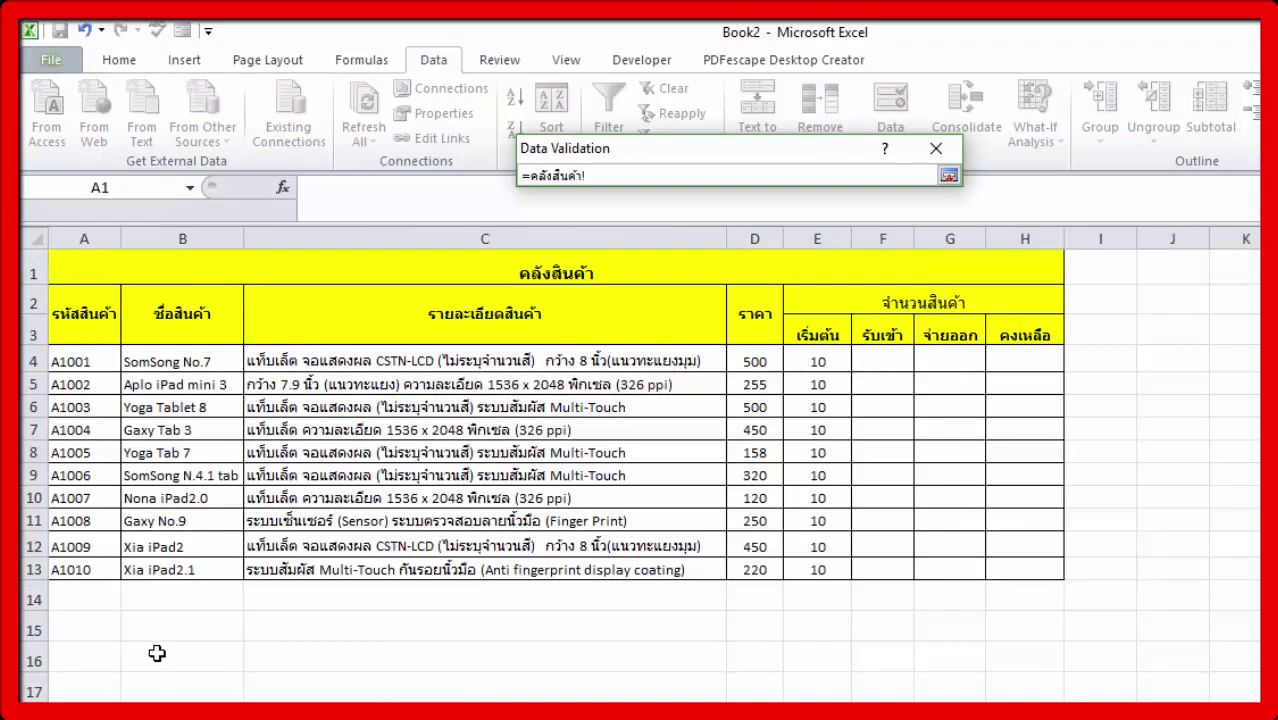
drag(95, 360, 106, 565)
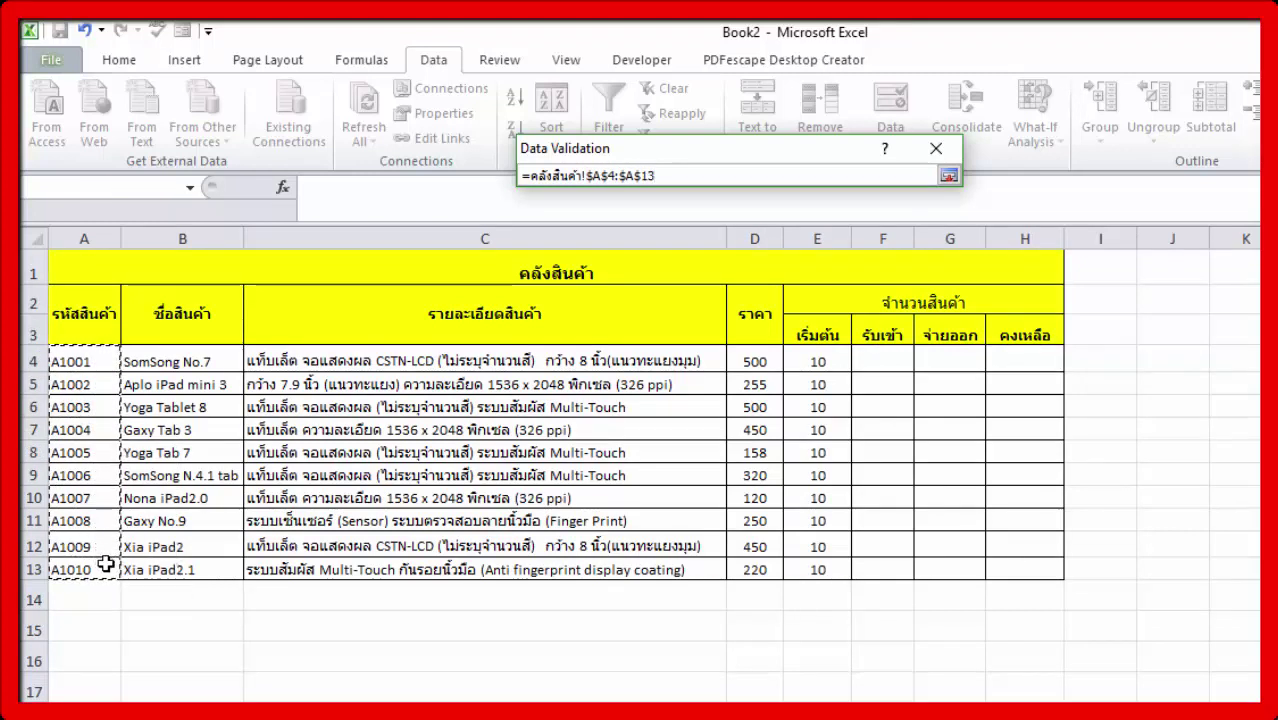
click(948, 177)
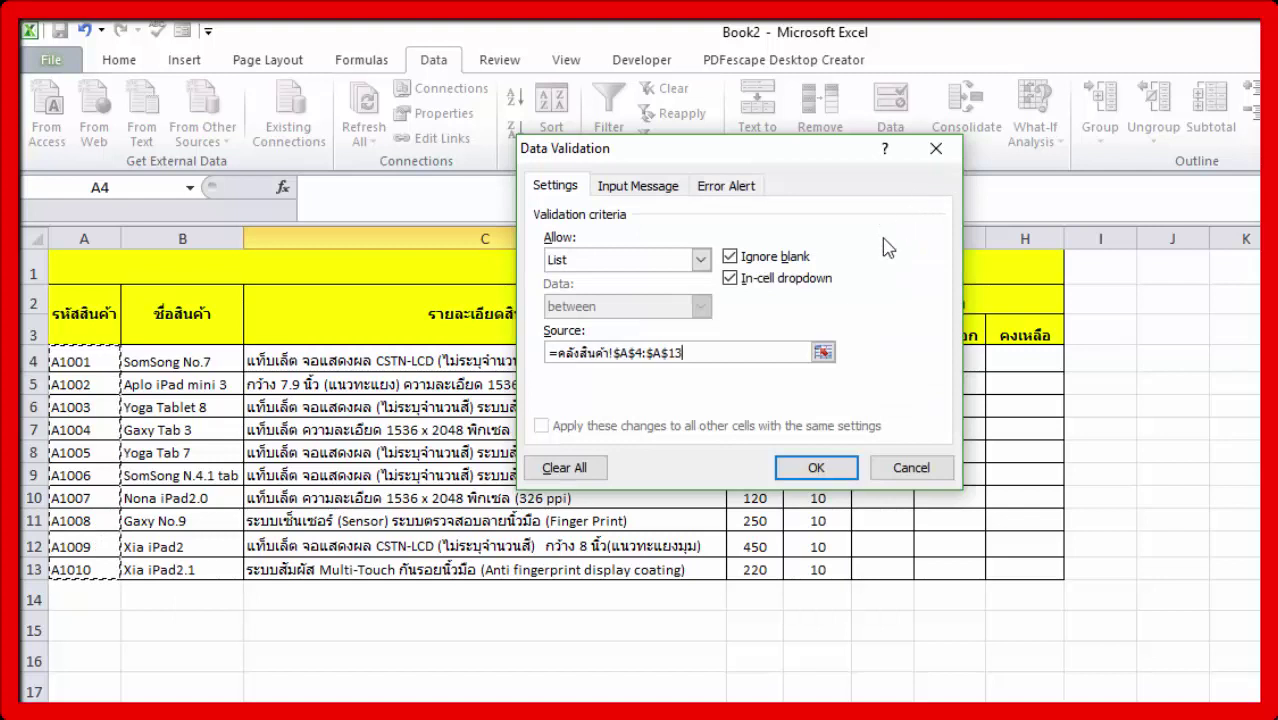
click(815, 468)
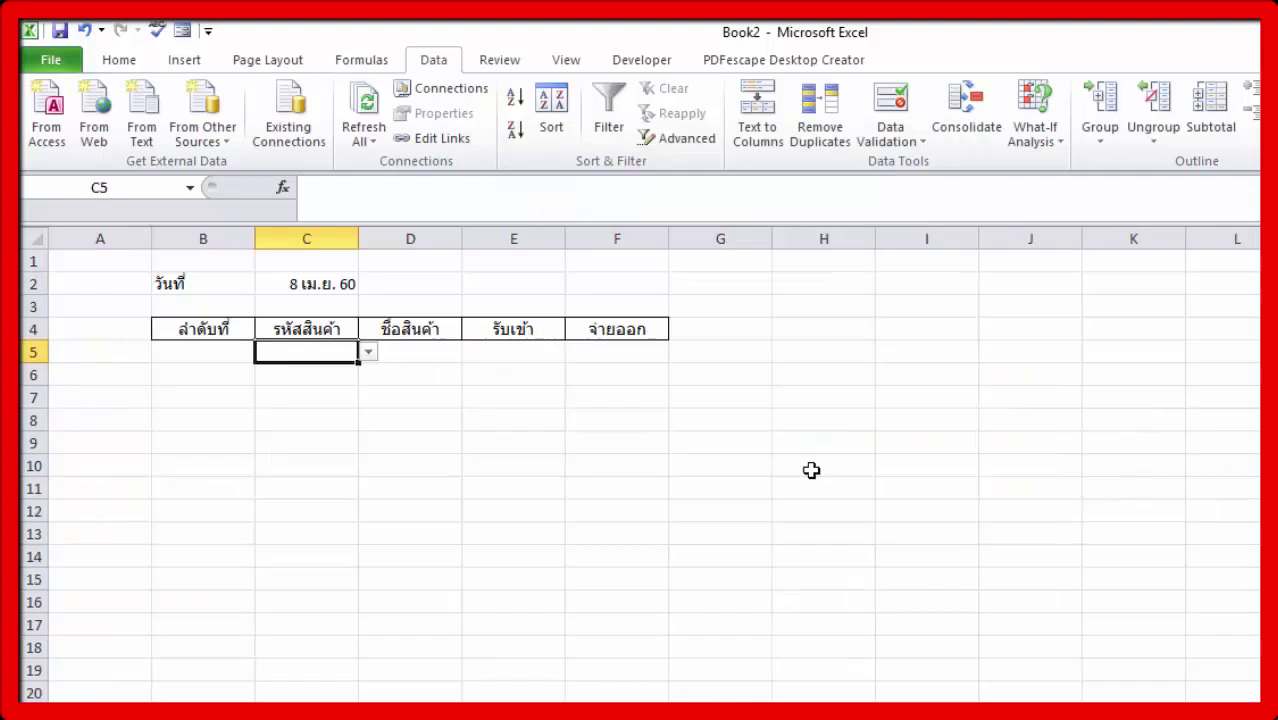
Test C5's dropdown, then begin D5's formula as =if(C5=0,0,VLOOKUP(C5,
click(368, 353)
click(369, 355)
click(420, 354)
text(=)
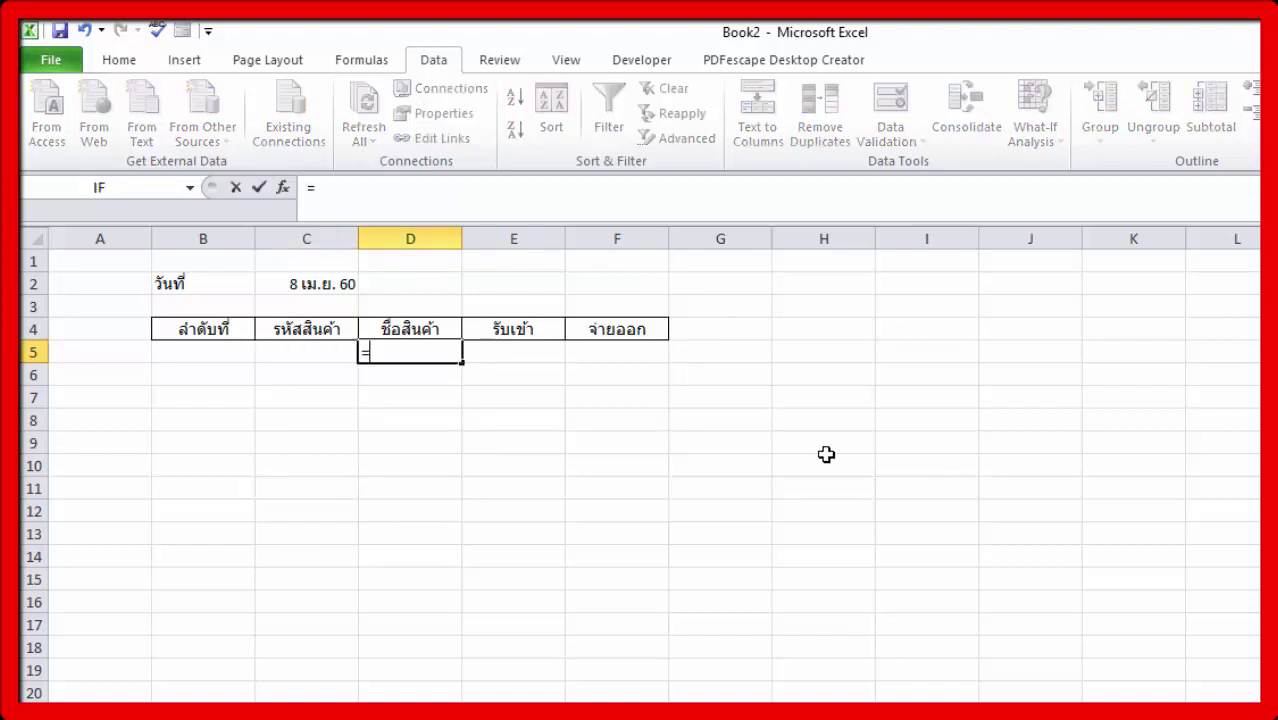
text(i)
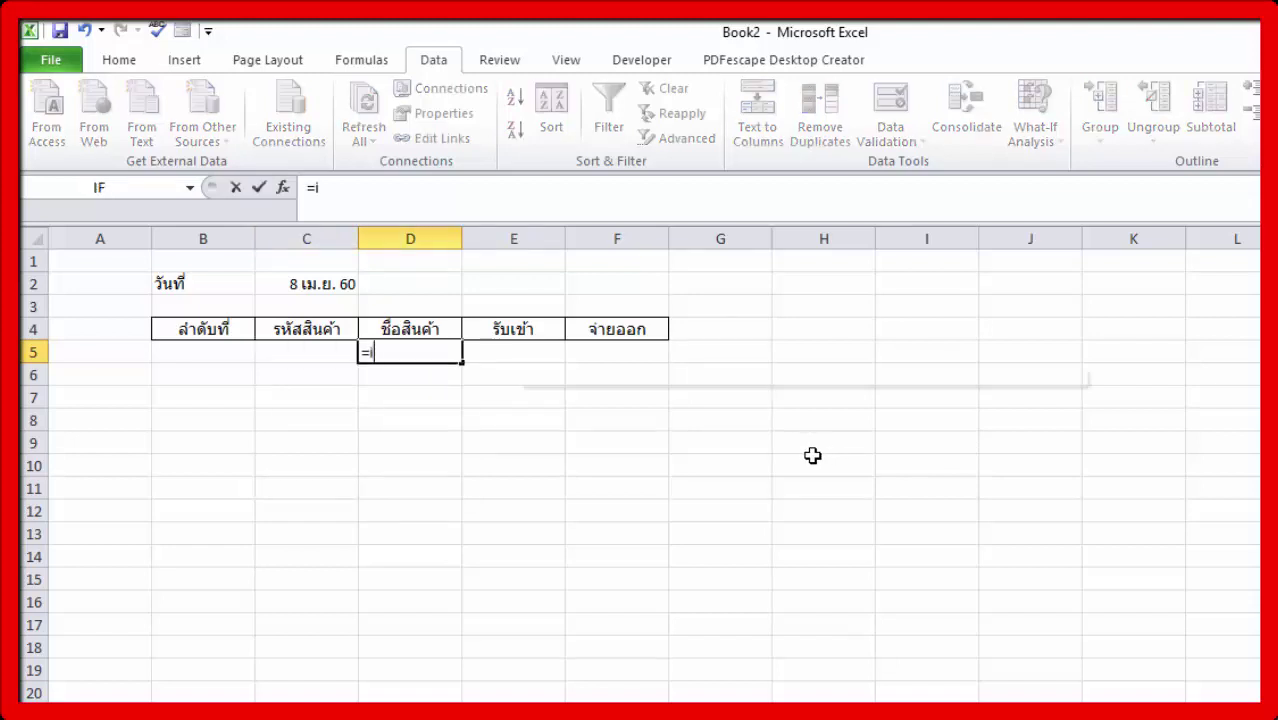
text(f()
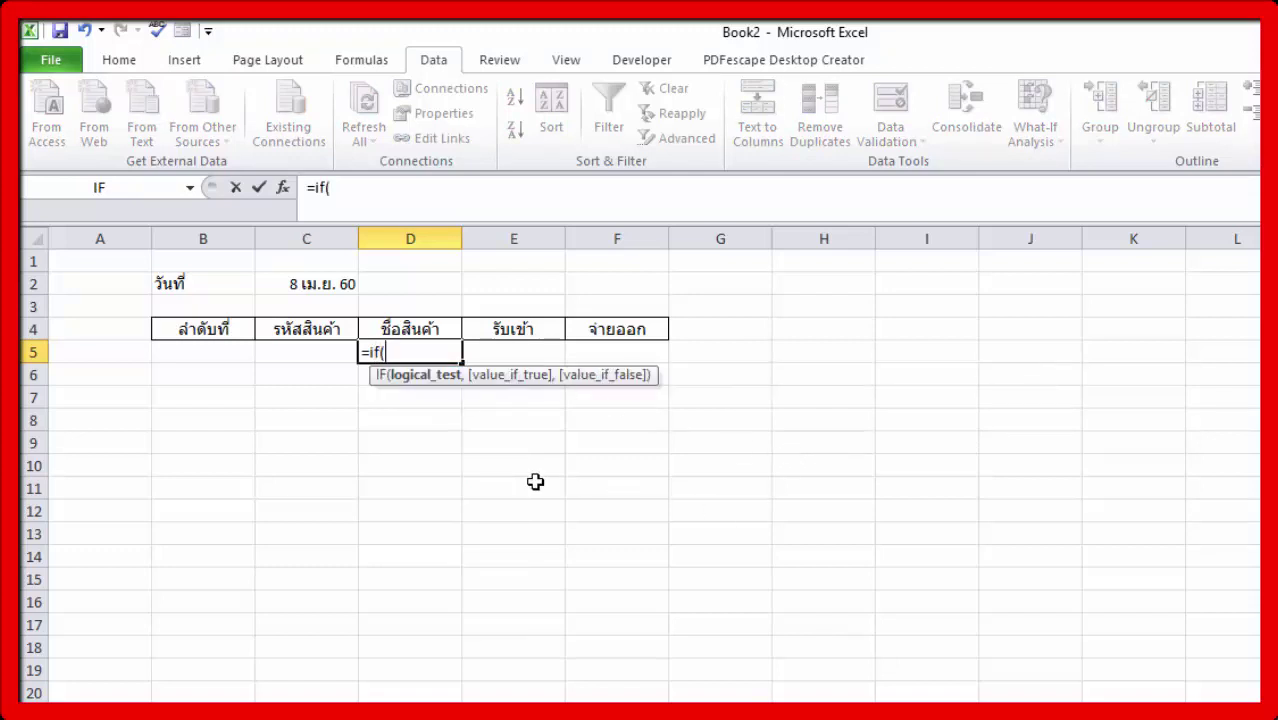
click(310, 357)
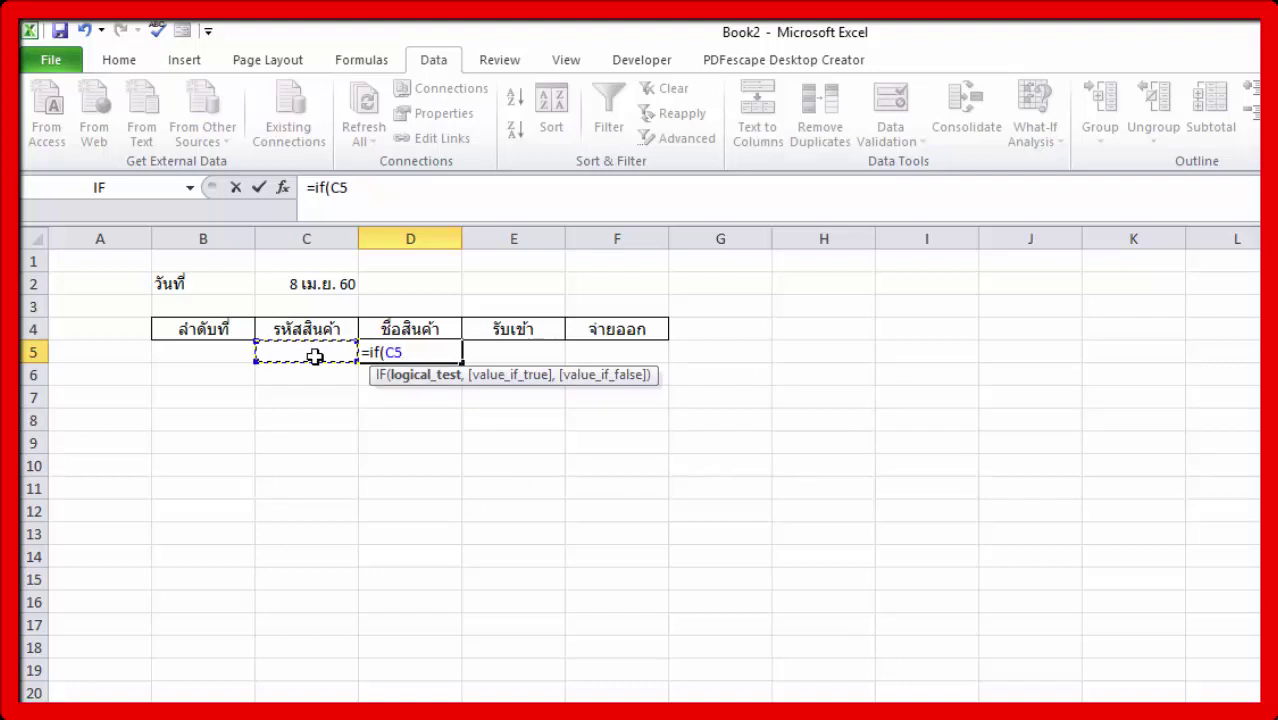
text(=)
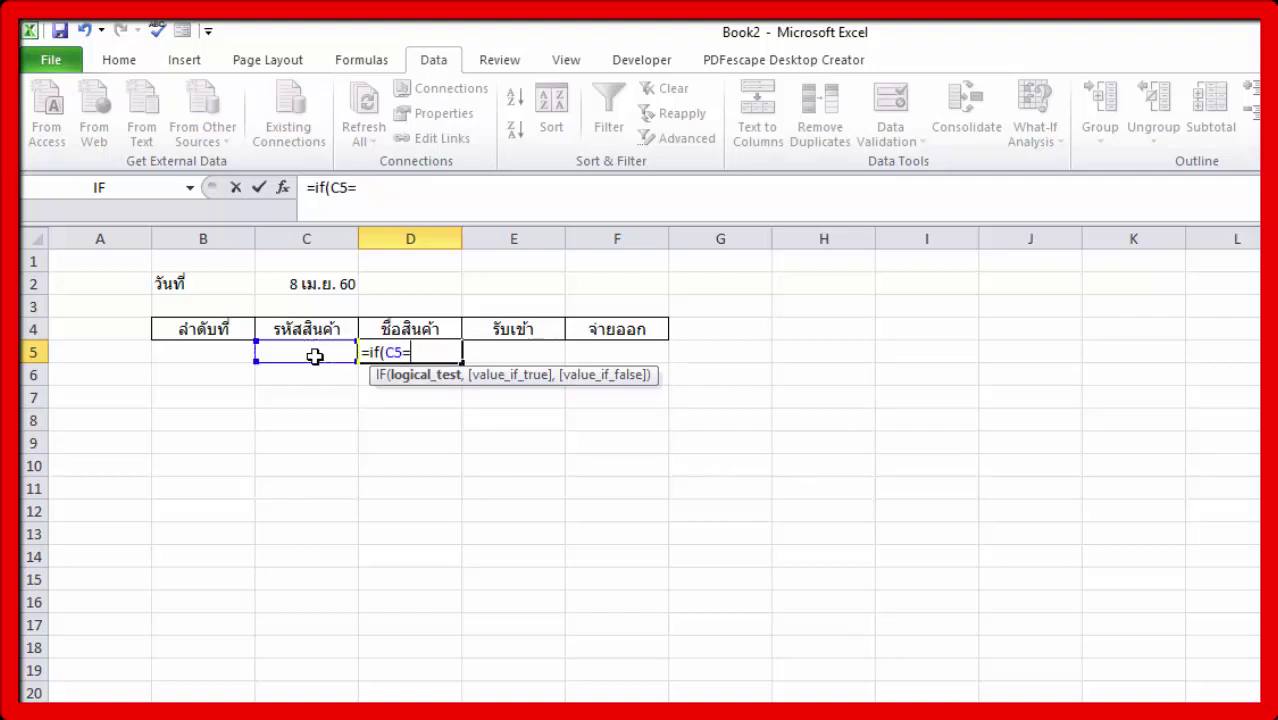
text(0)
text(,0)
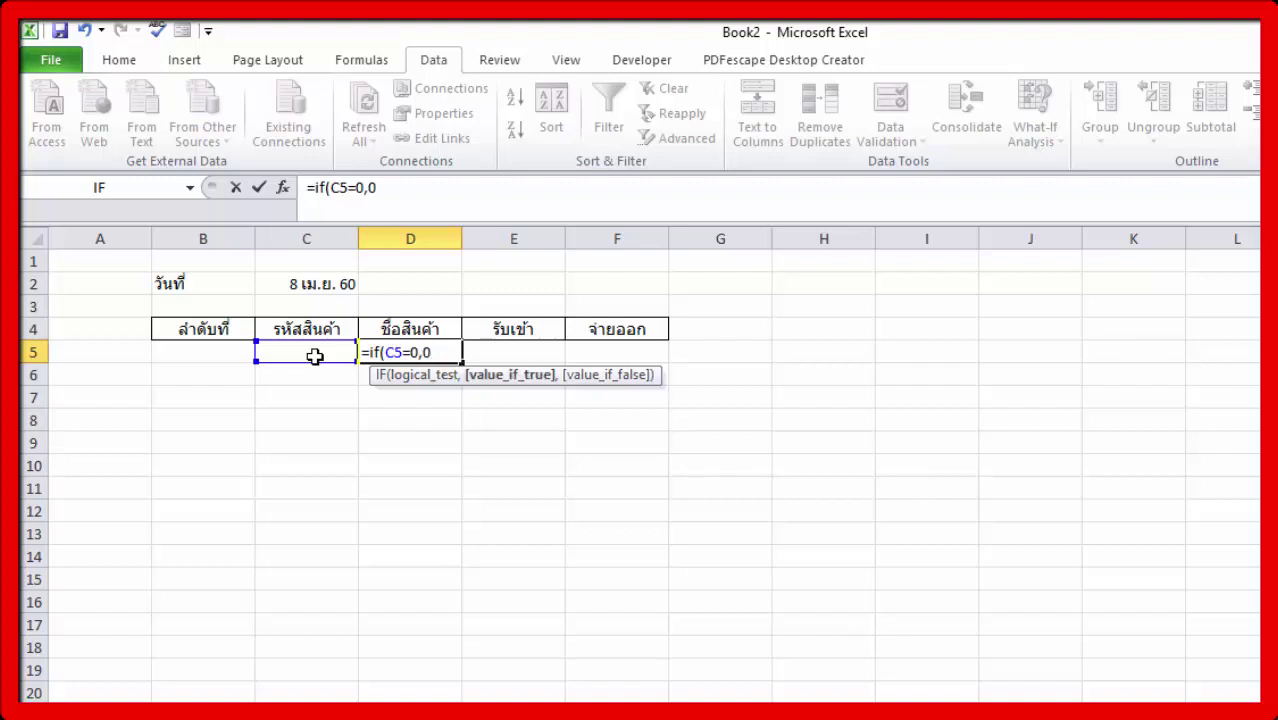
text(,)
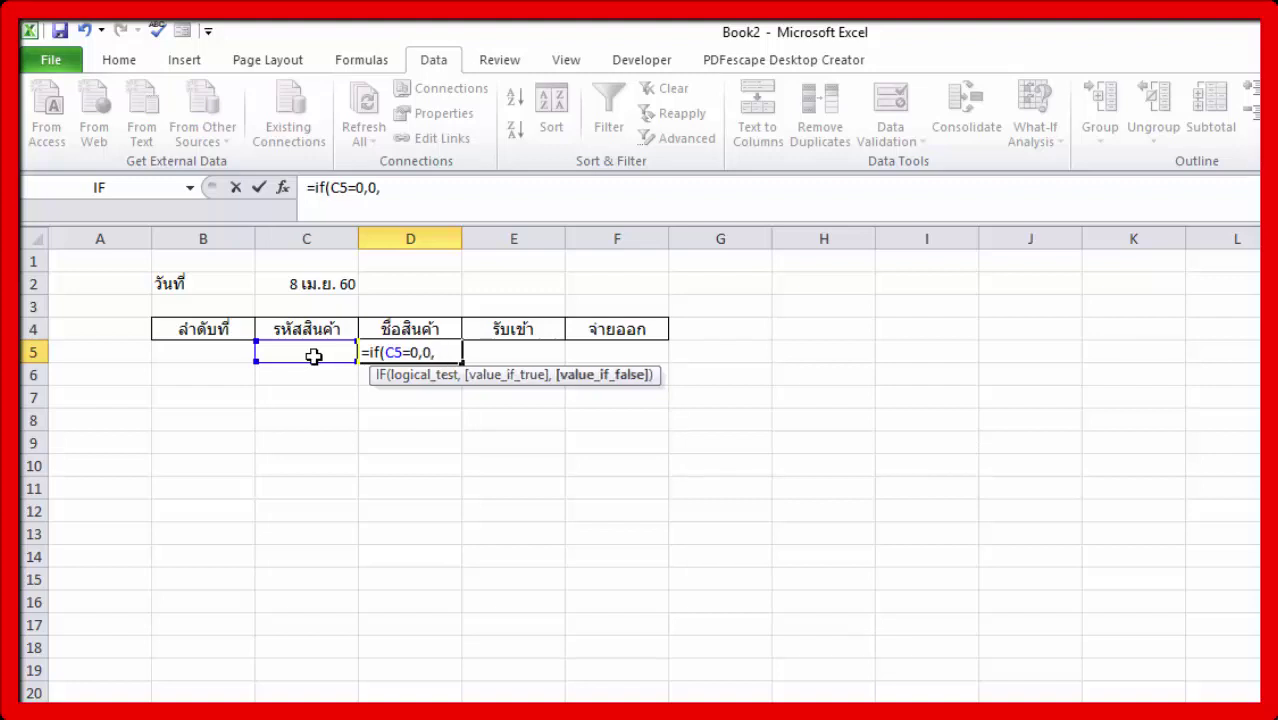
text(v)
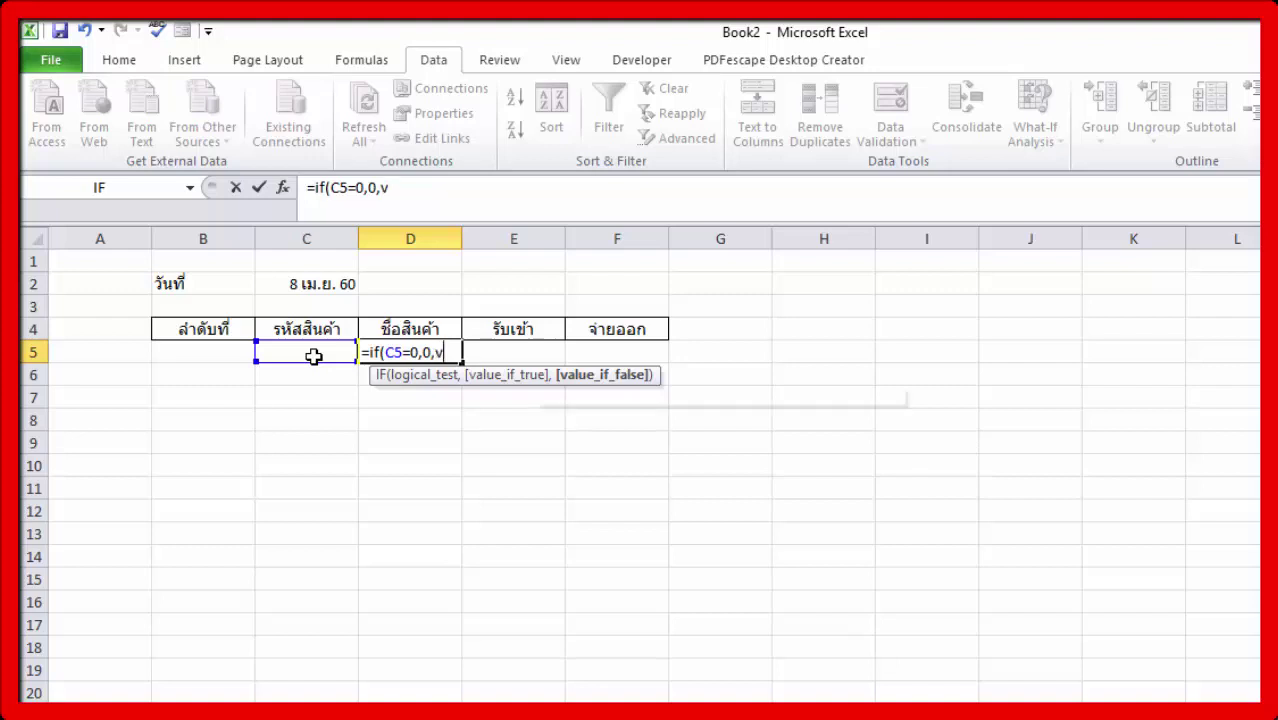
text(l)
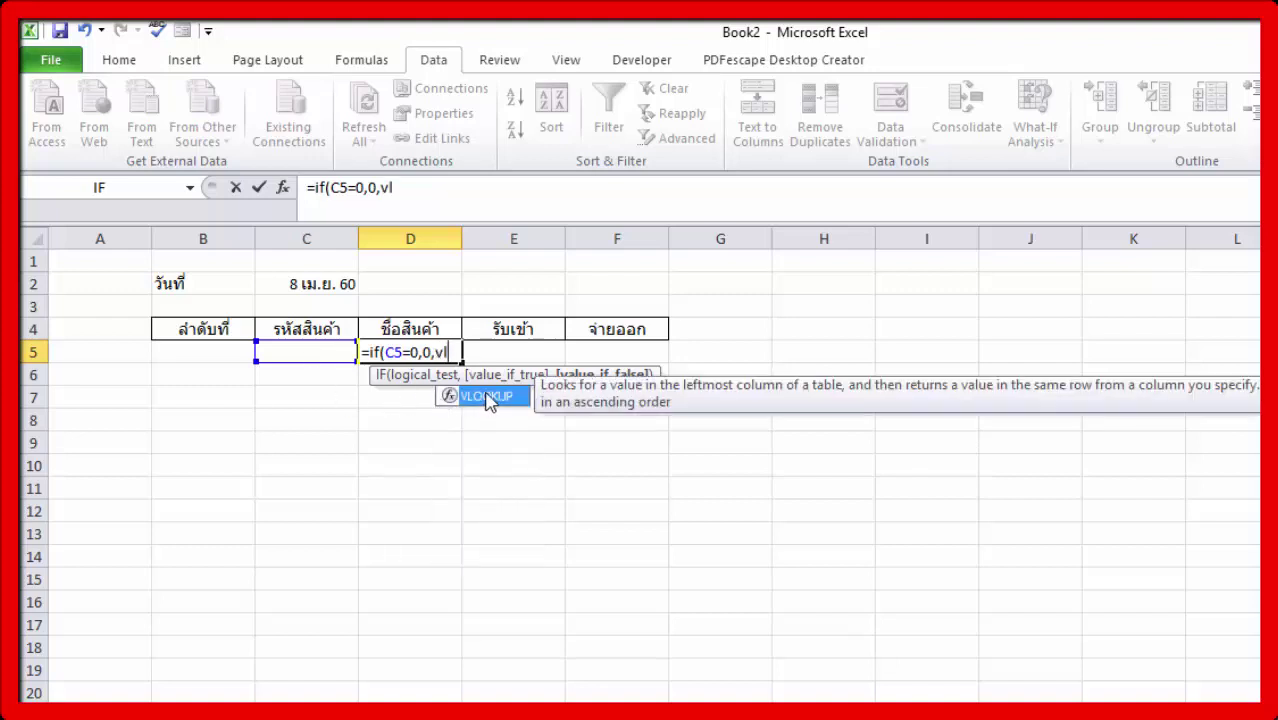
double_click(485, 397)
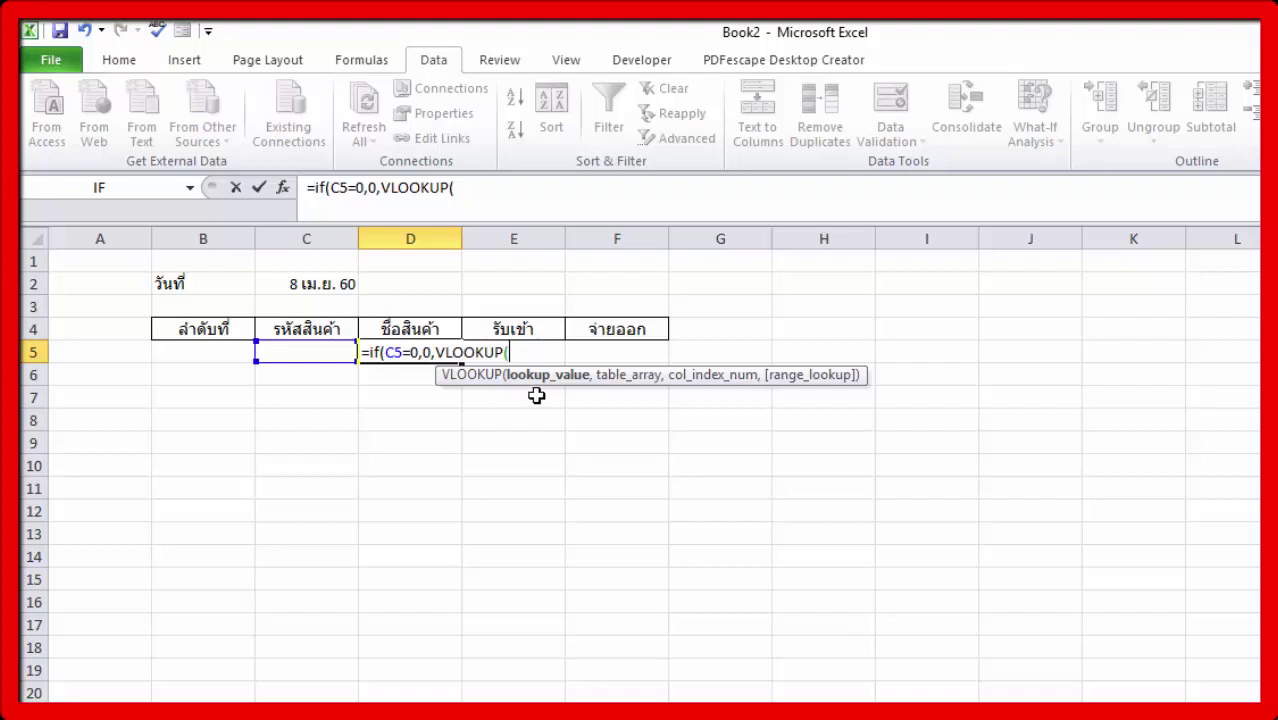
click(326, 355)
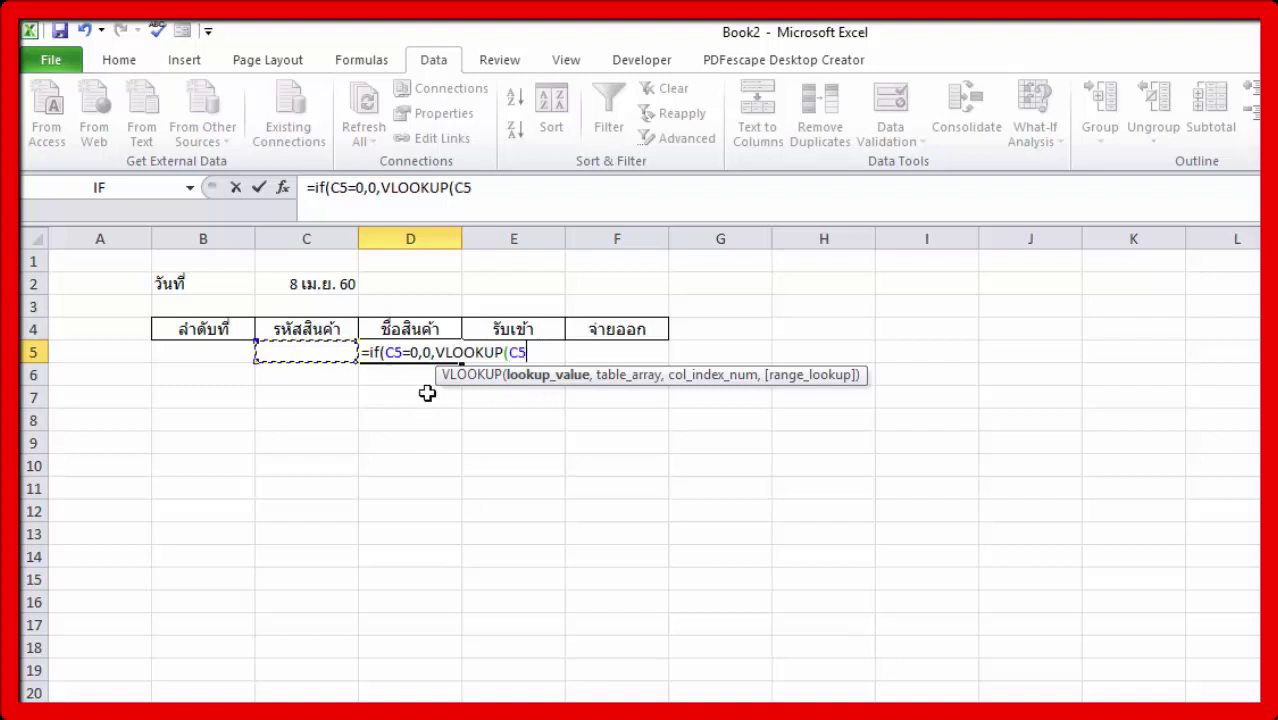
text(,)
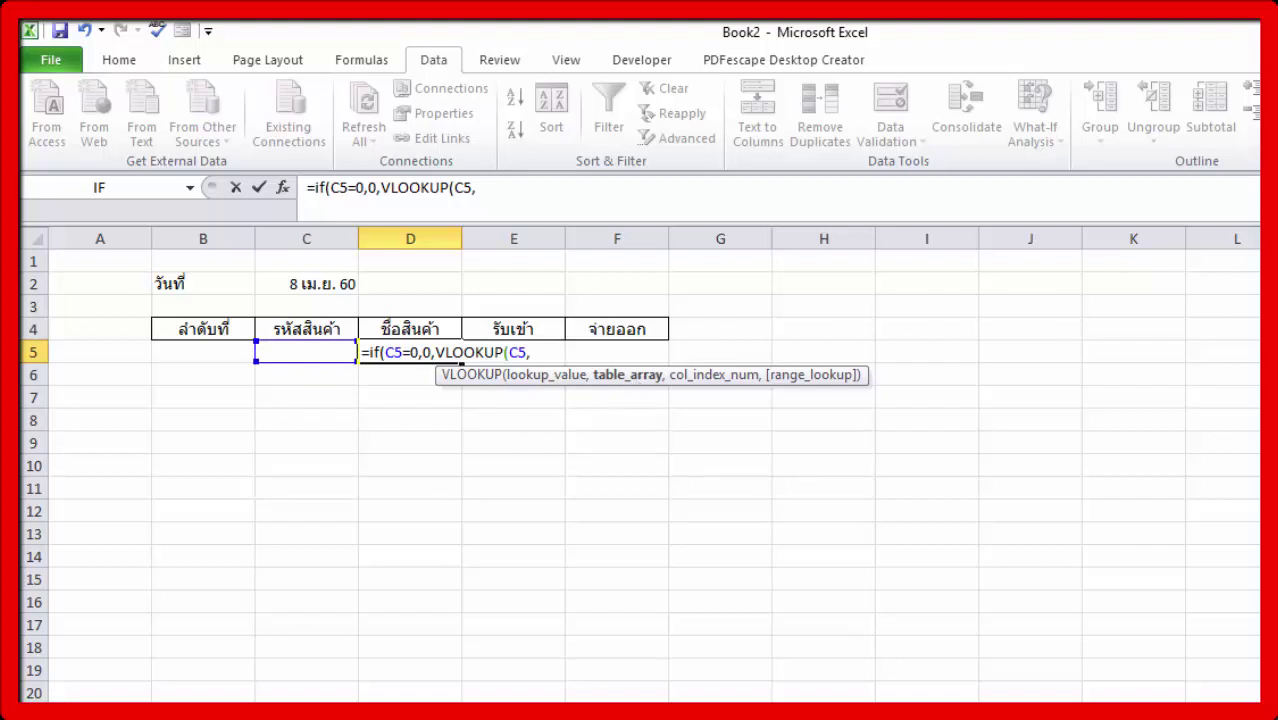
Complete D5 as =if(C5=0,0,VLOOKUP(C5,คลังสินค้า!$A$4:$B$13,2,0)), accepting the correction
click(110, 712)
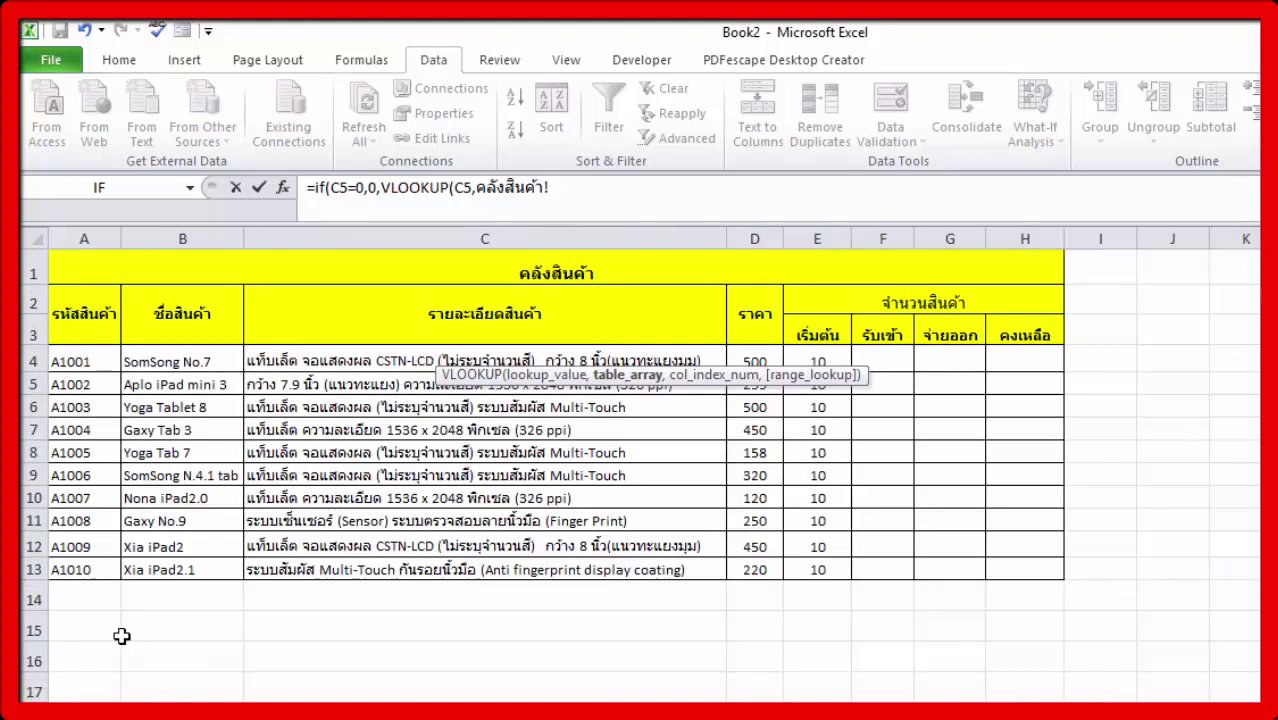
mouse_move(100, 361)
mouse_down()
mouse_move(200, 535)
mouse_move(200, 571)
mouse_up()
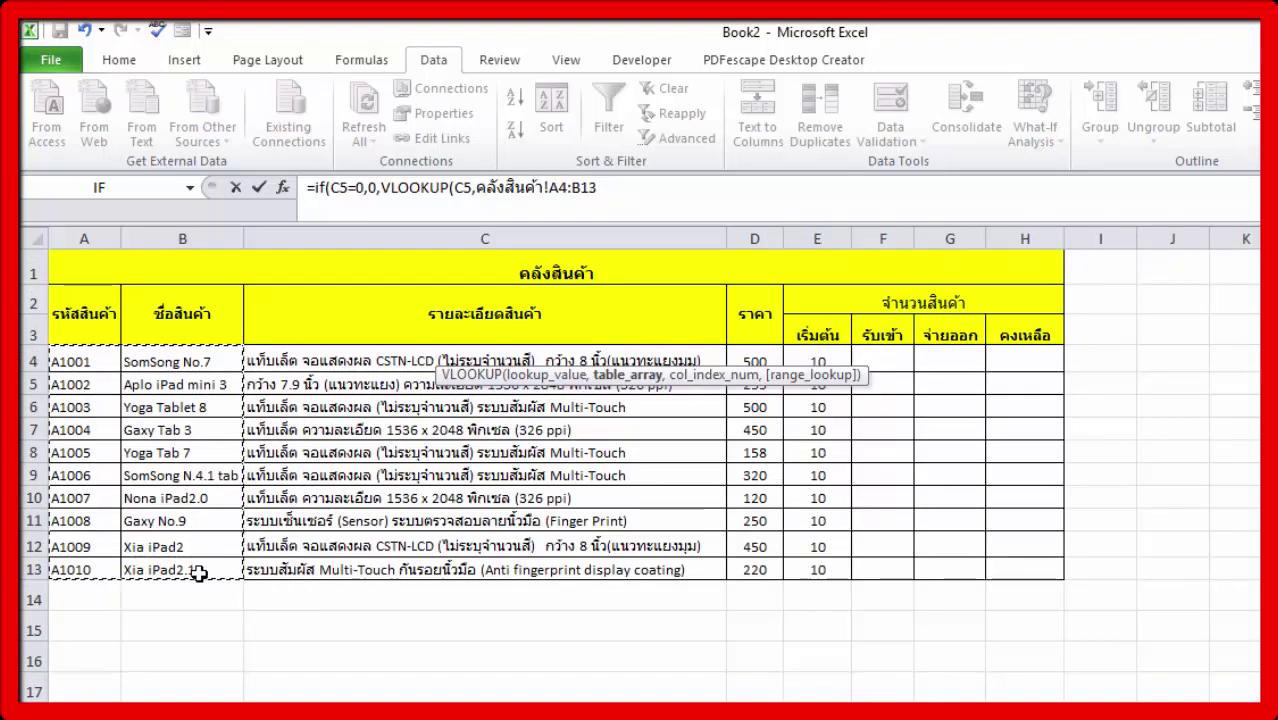
text(,)
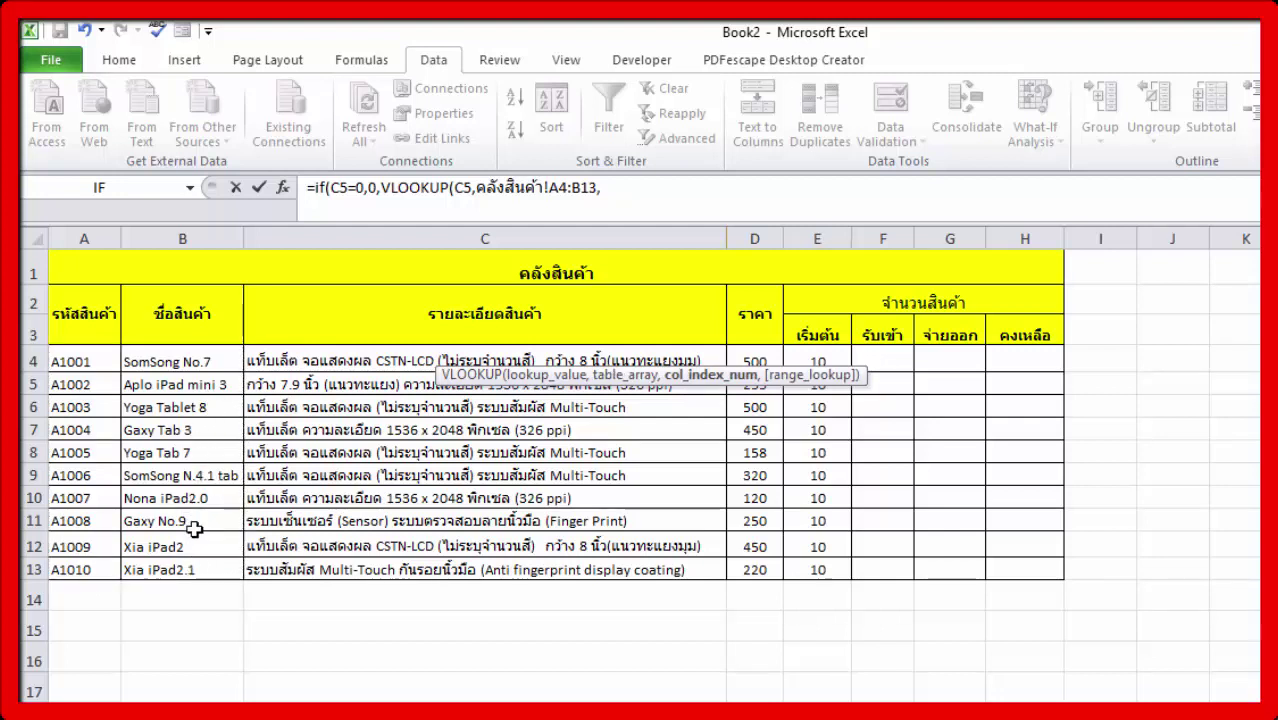
text(2)
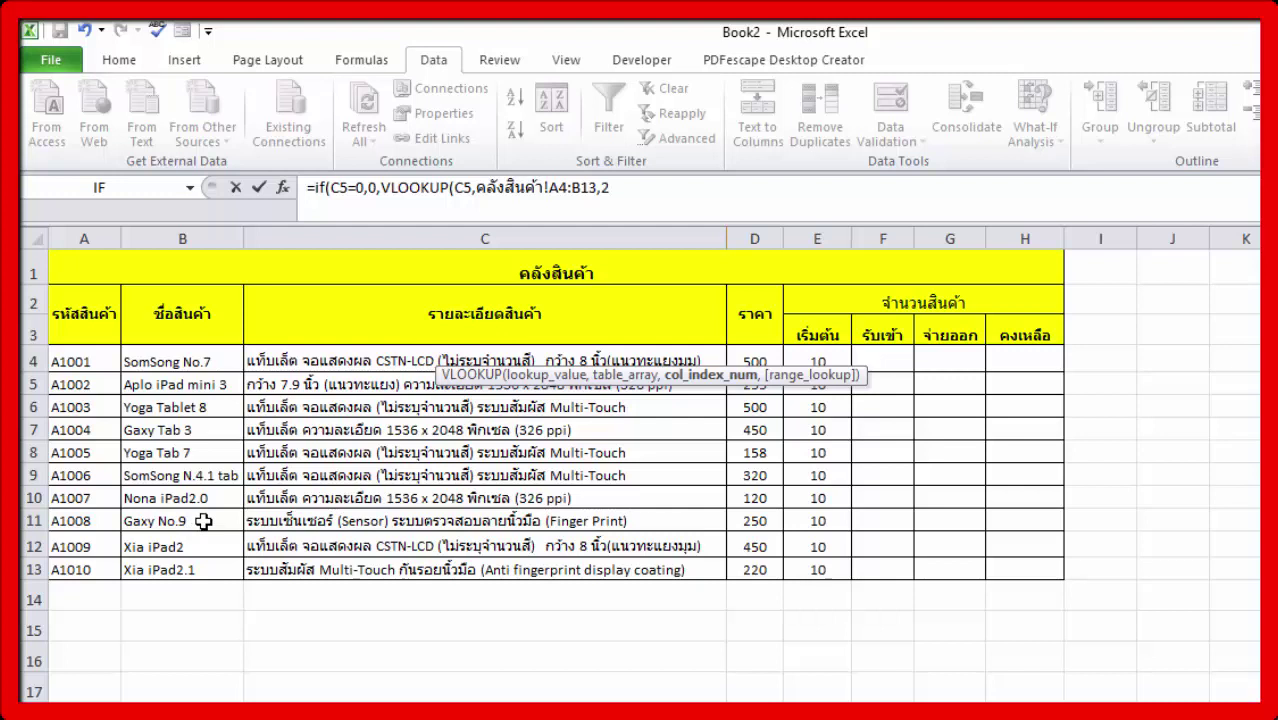
text(,)
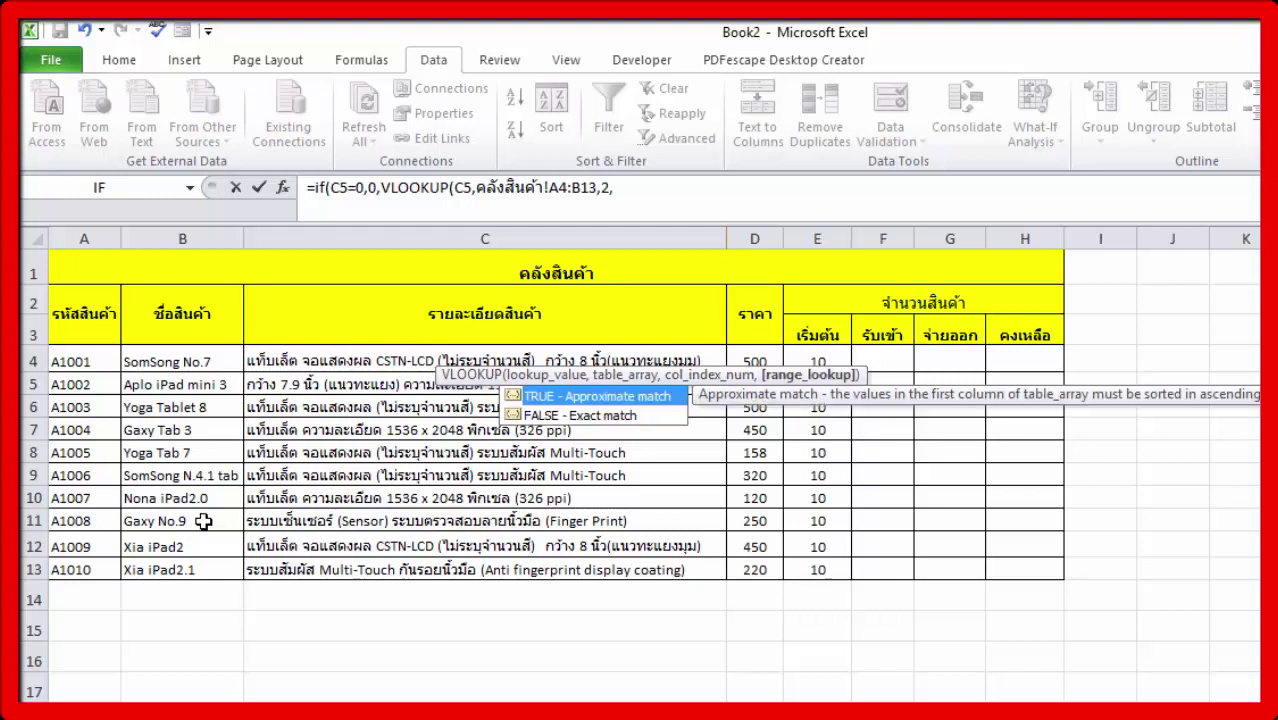
text(0)
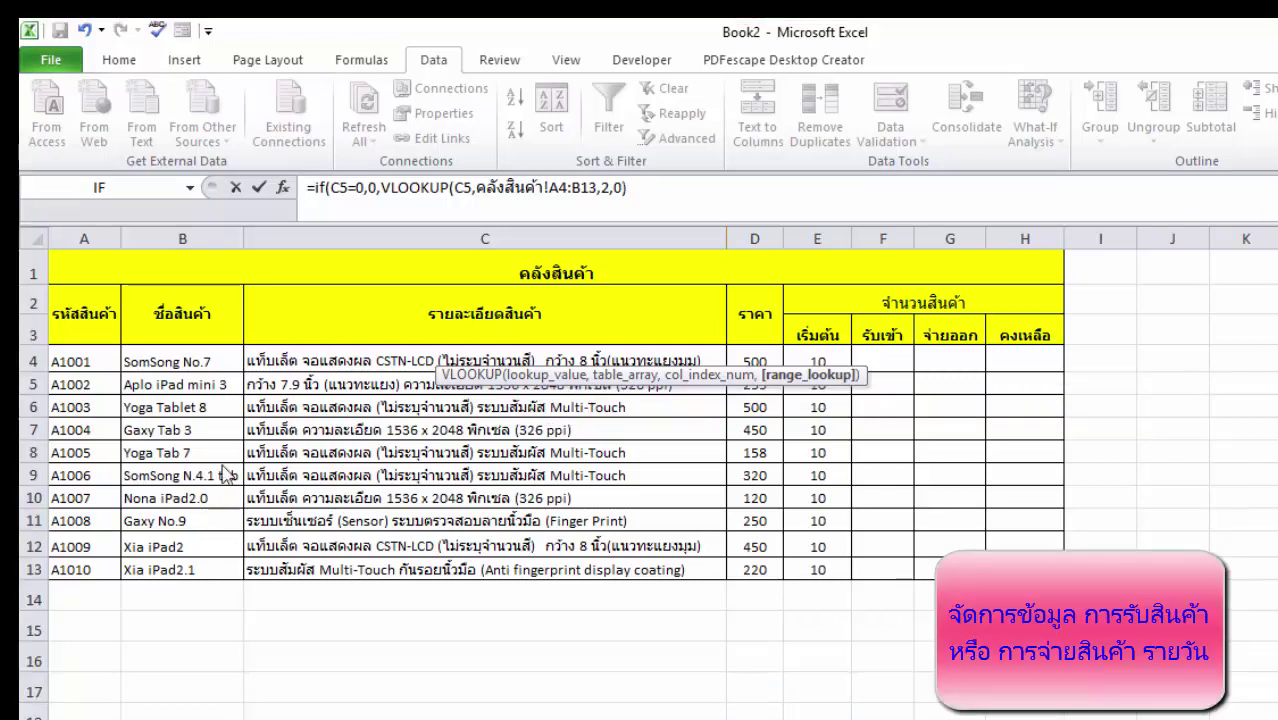
key(Right)
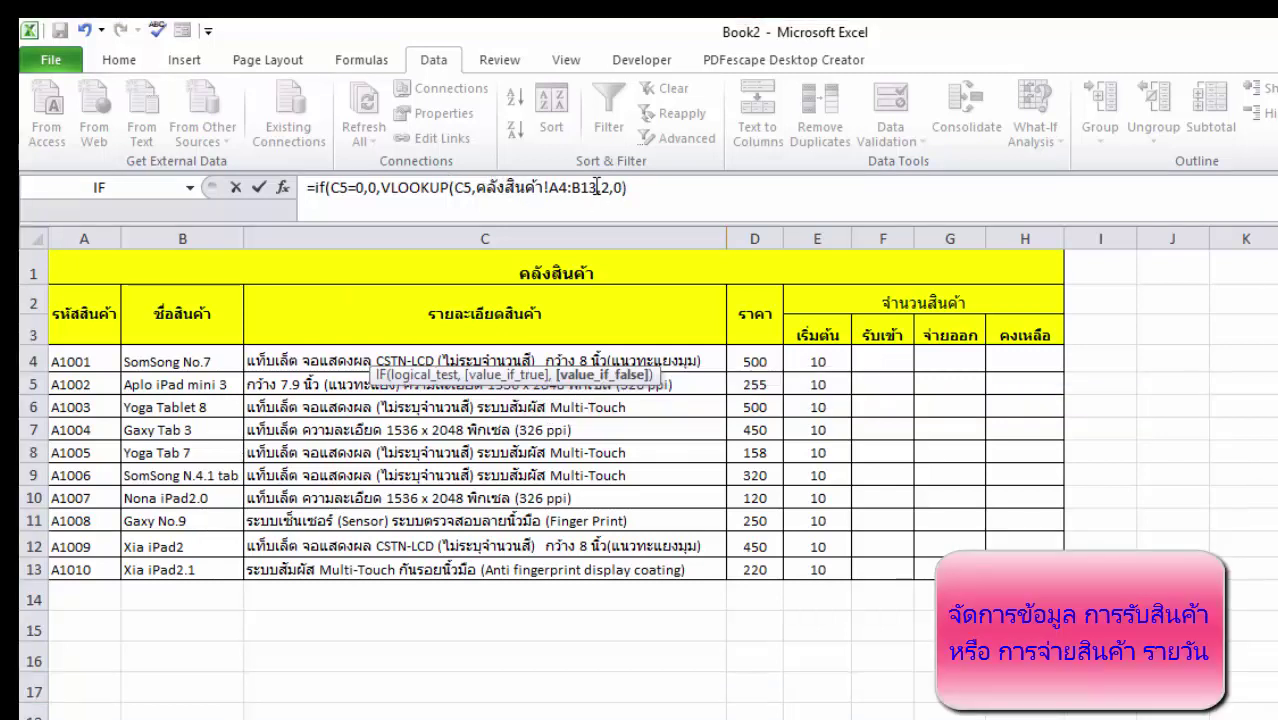
drag(598, 188, 546, 190)
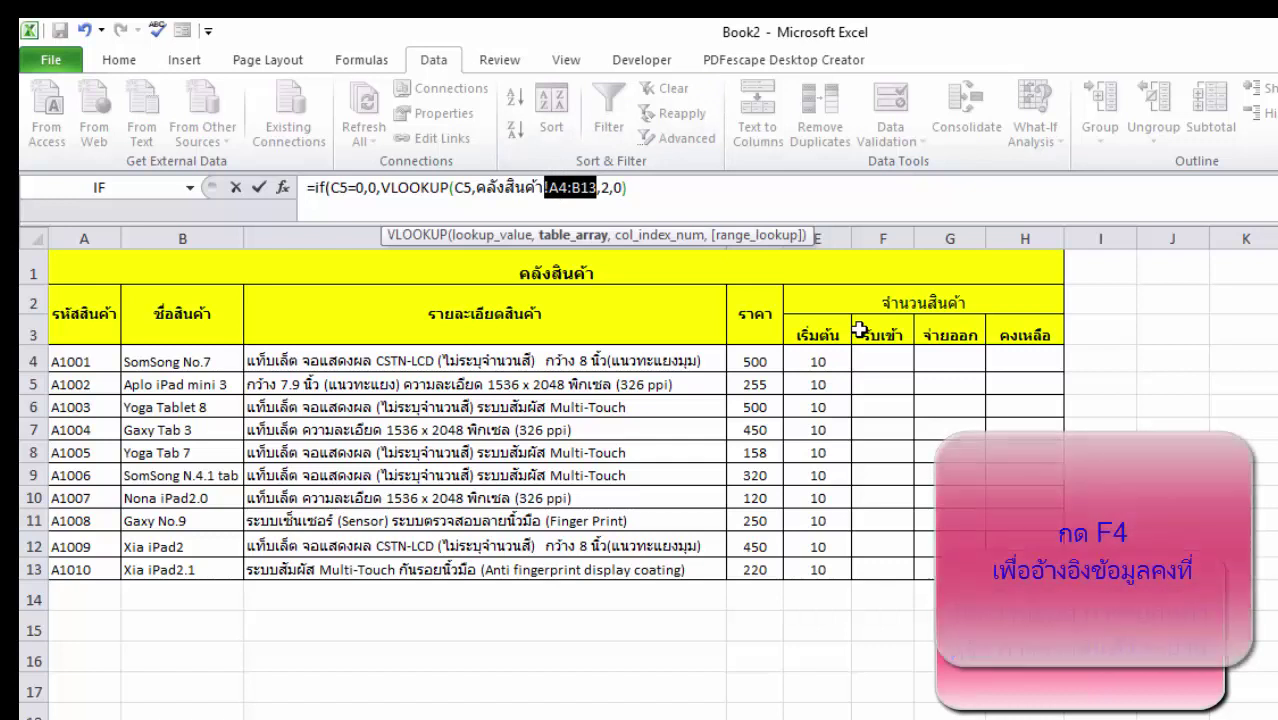
key(F4)
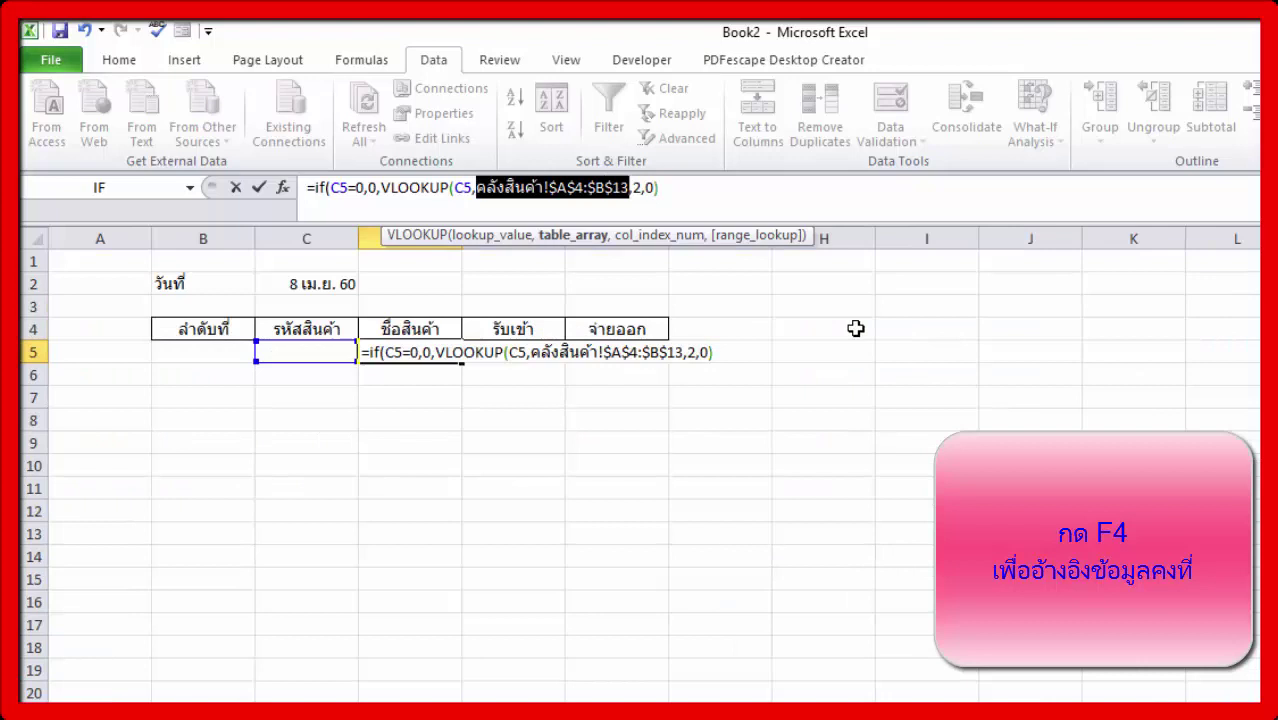
key(Return)
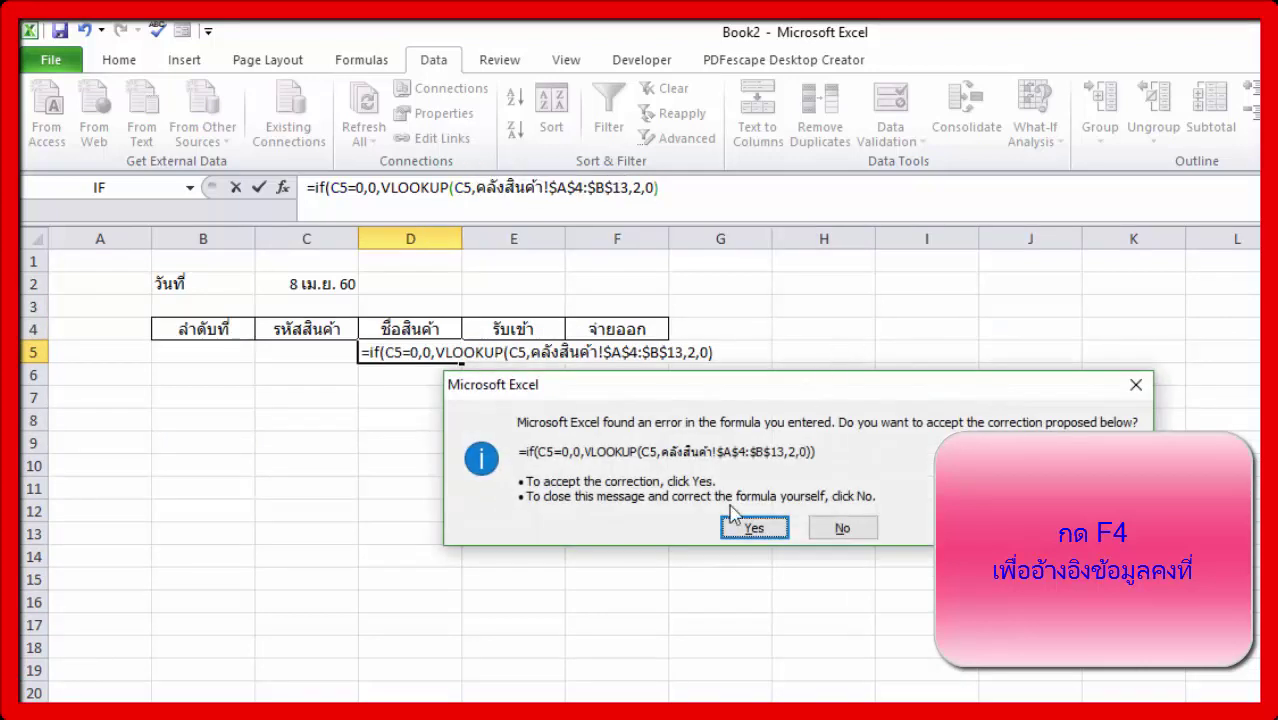
click(745, 527)
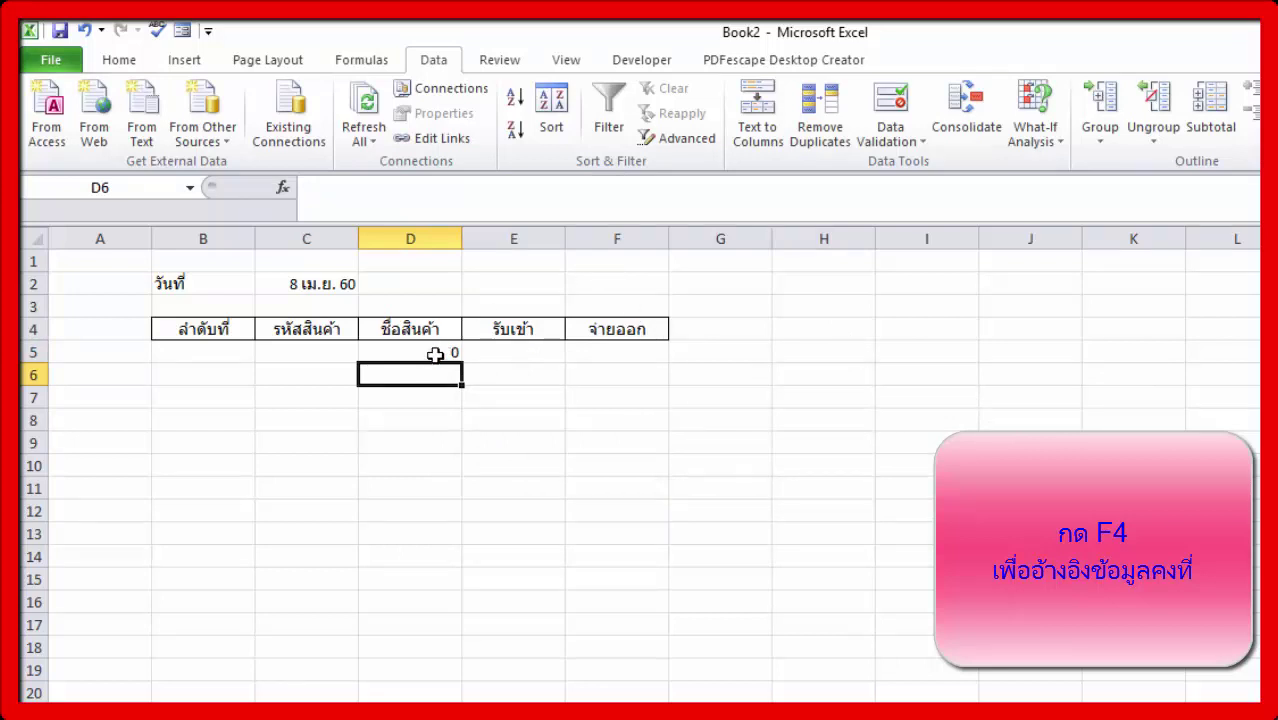
Pick product code A1005 from C5's dropdown
click(338, 356)
click(369, 356)
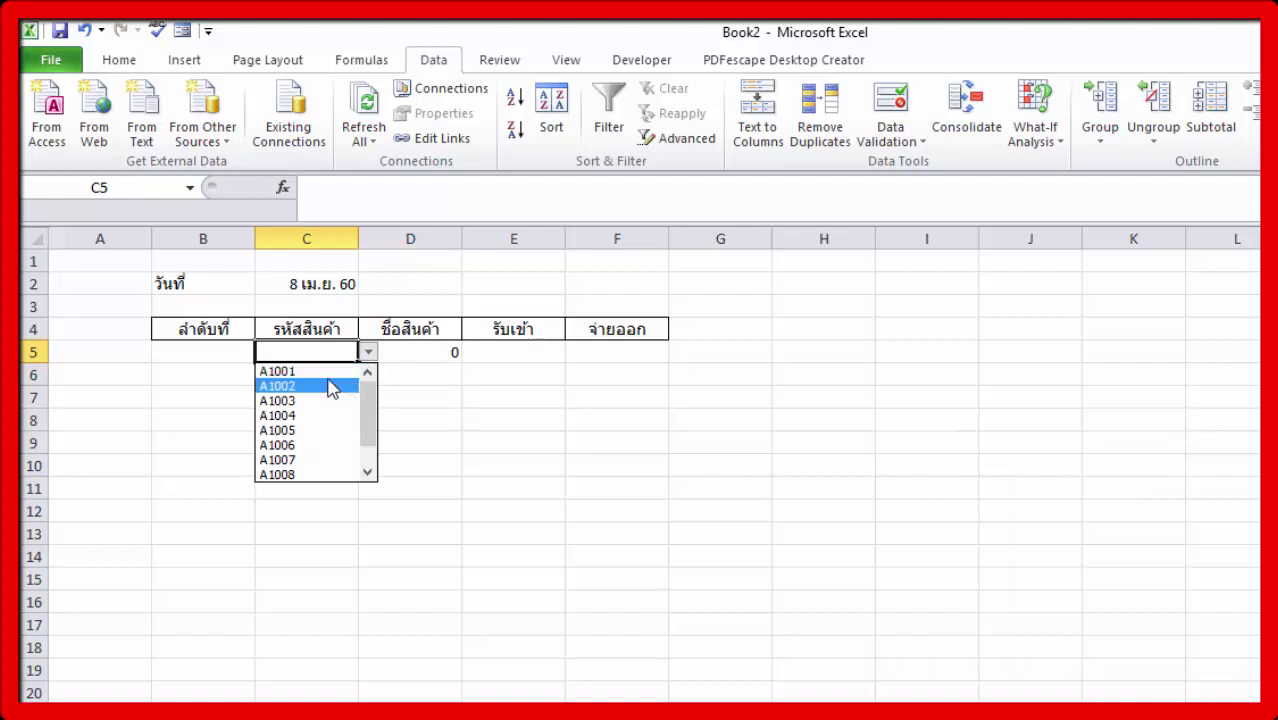
click(330, 373)
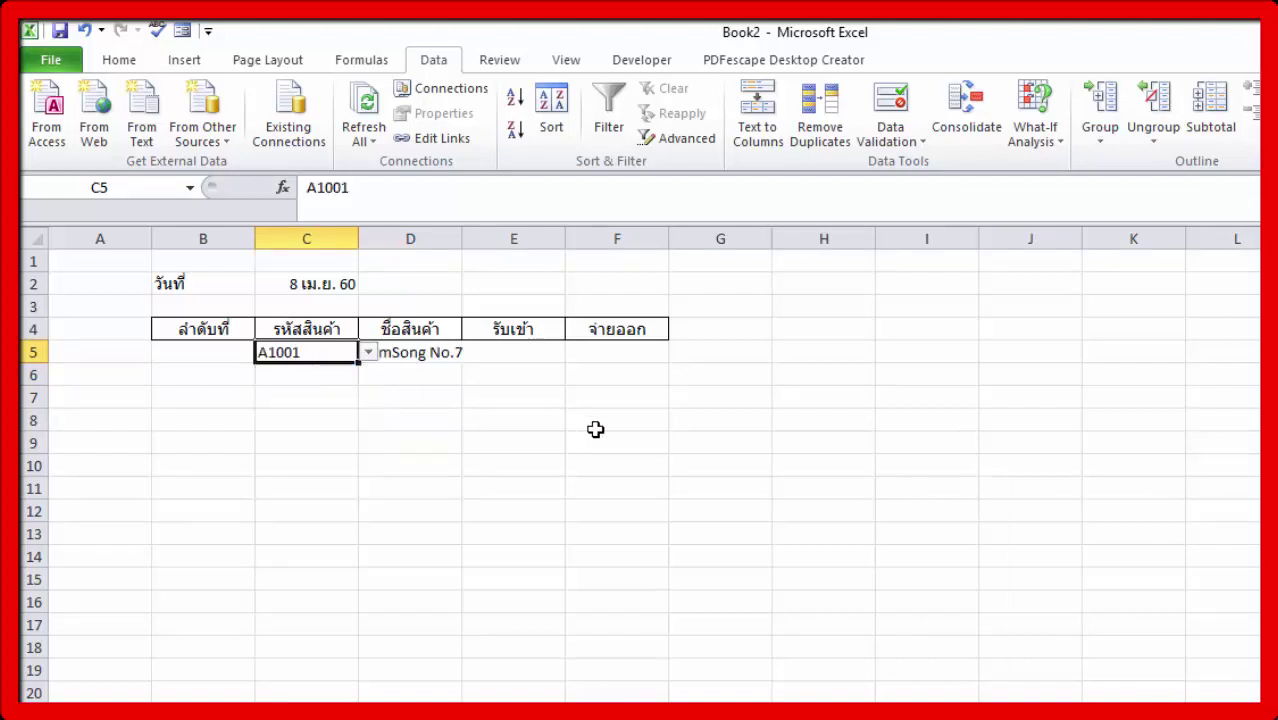
click(369, 353)
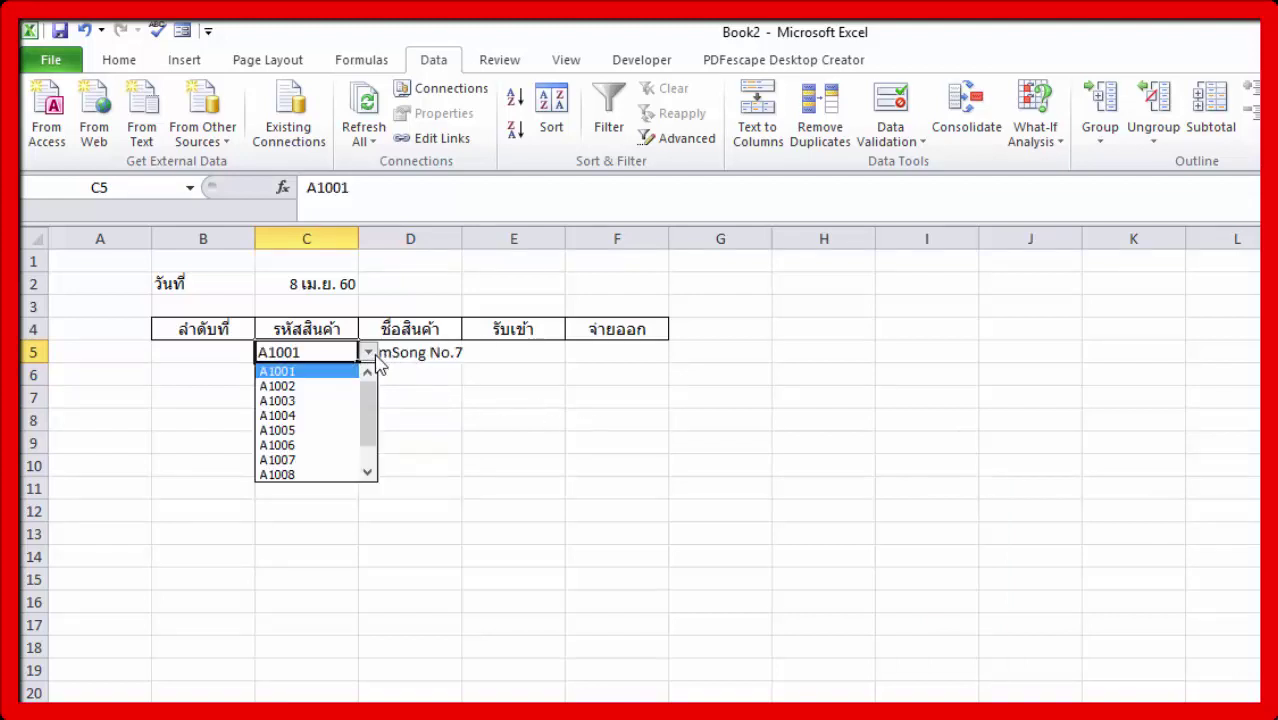
click(280, 430)
click(764, 485)
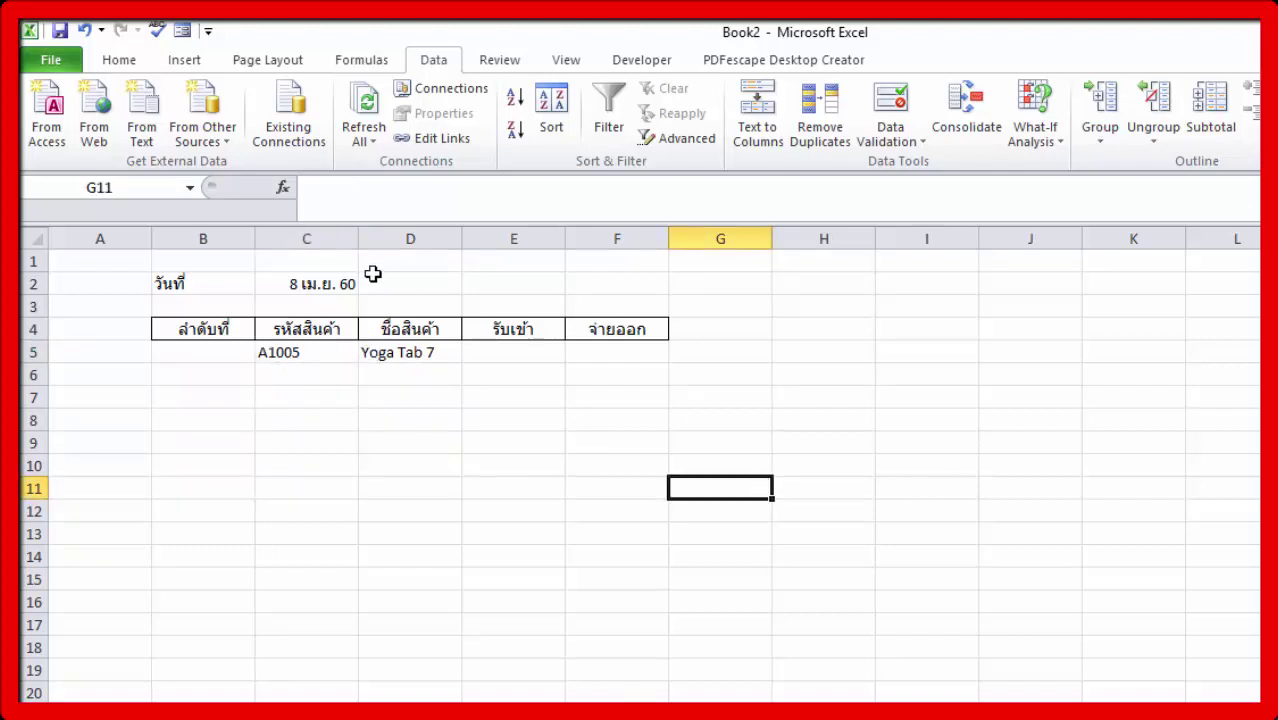
Resize columns C and D and centre D5 and C5
mouse_move(358, 240)
mouse_down()
mouse_move(375, 241)
mouse_move(353, 240)
mouse_up()
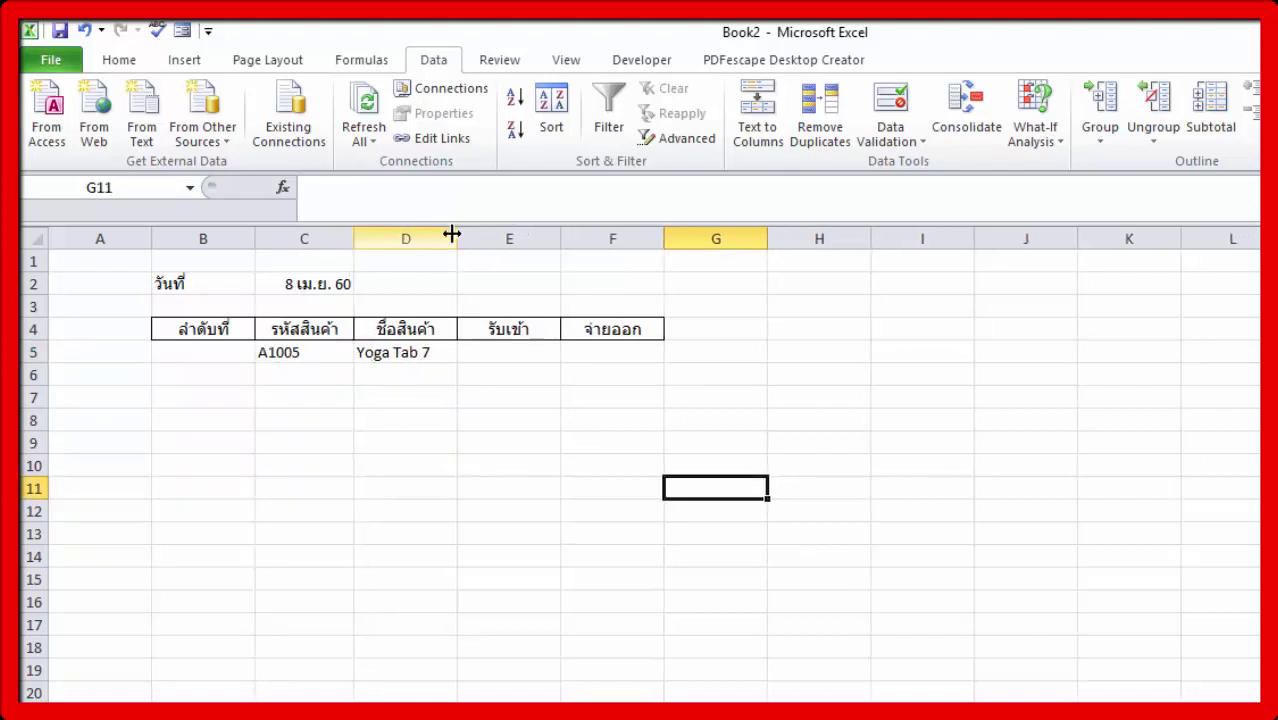
drag(456, 238, 496, 238)
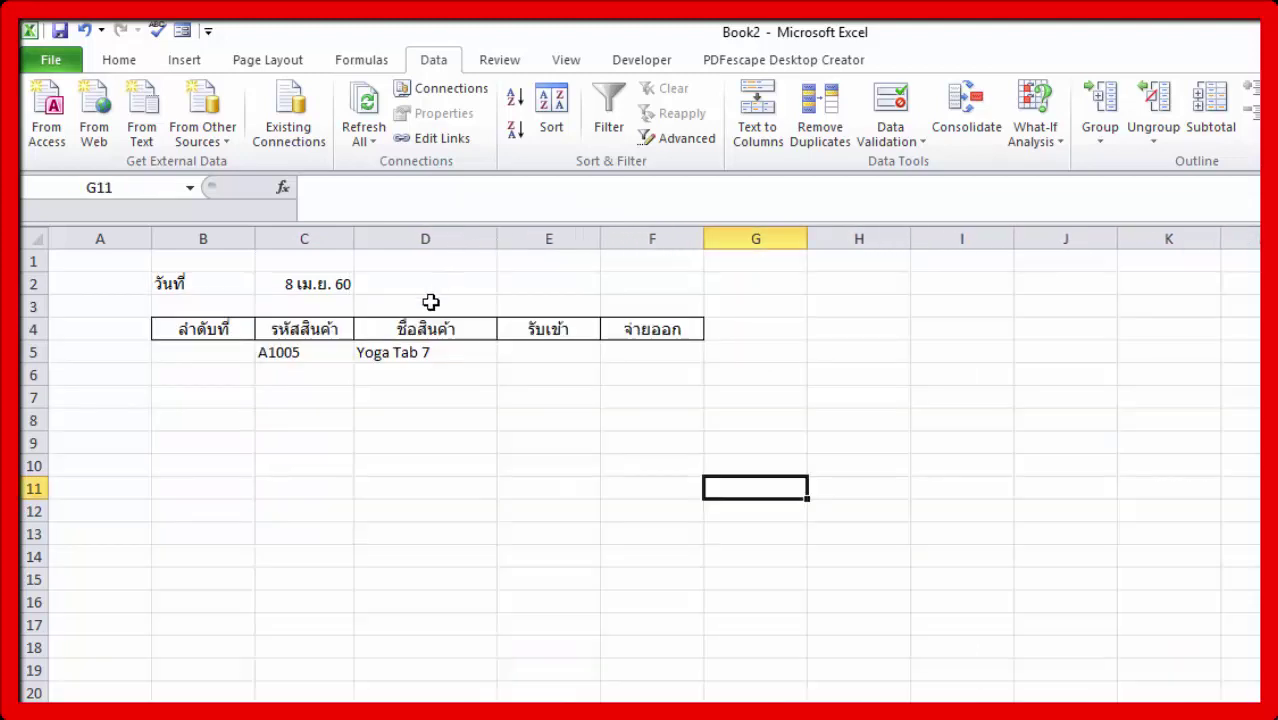
click(415, 356)
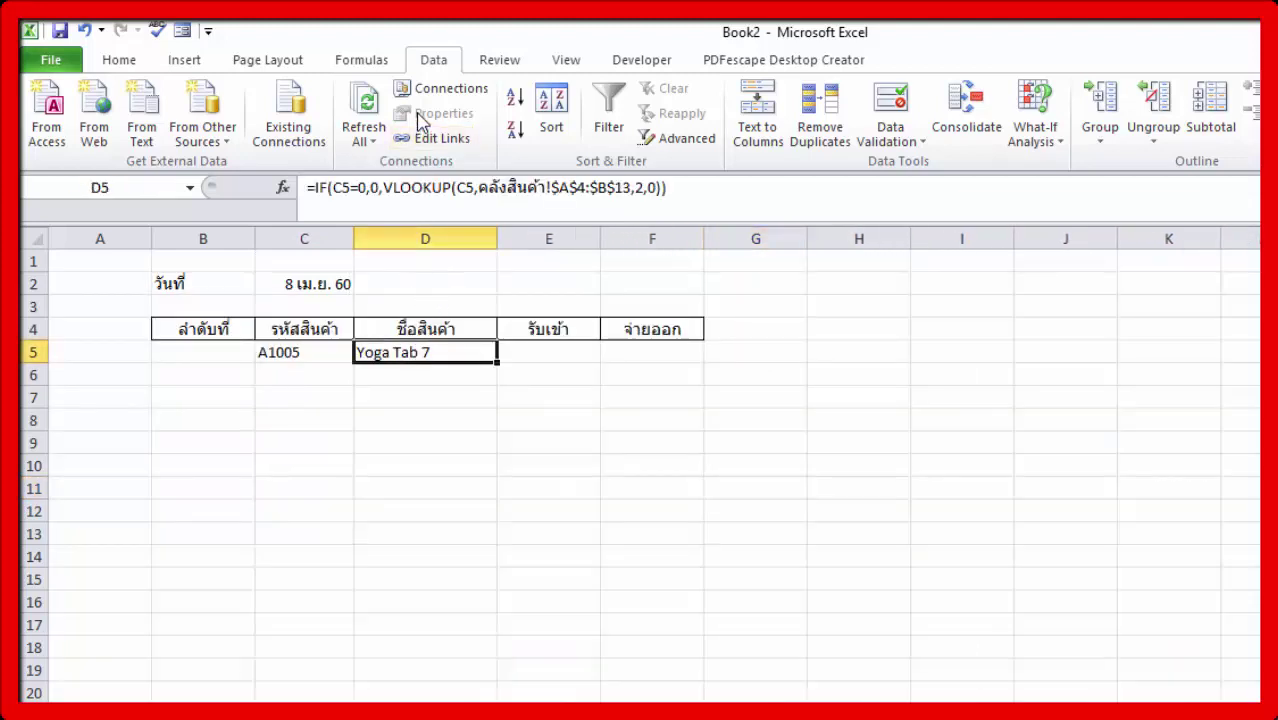
click(126, 64)
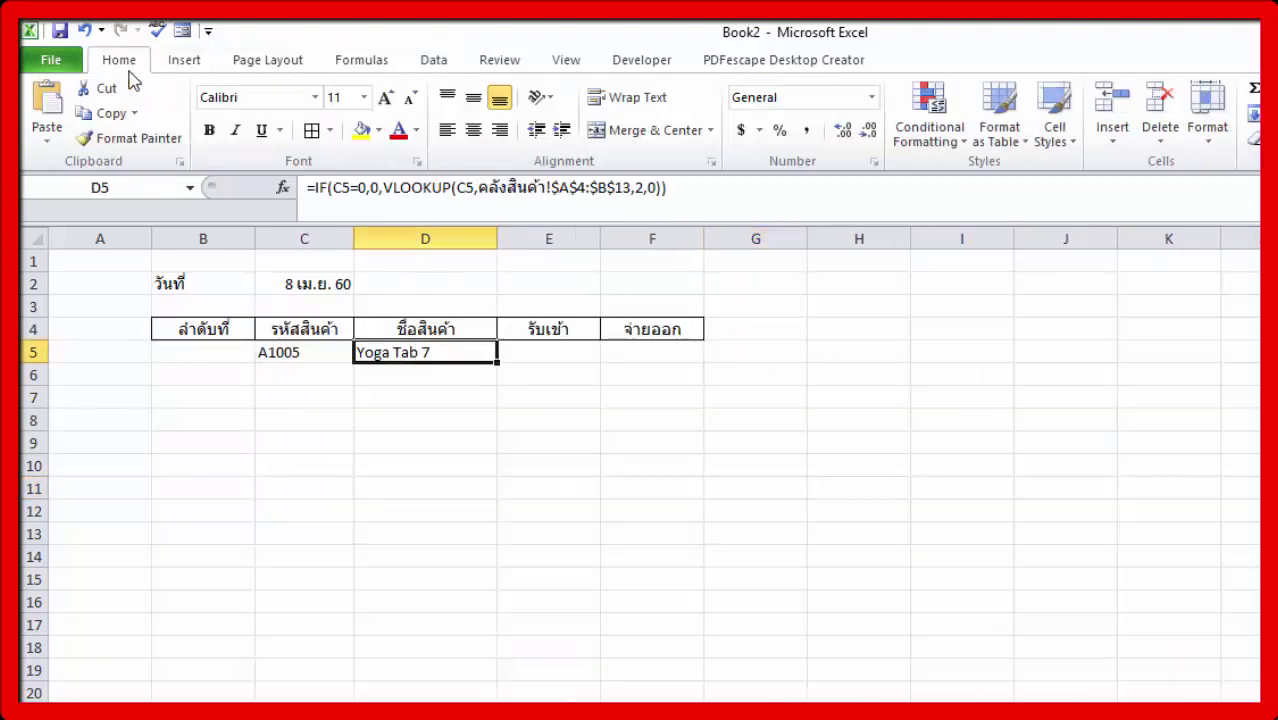
click(474, 131)
click(654, 404)
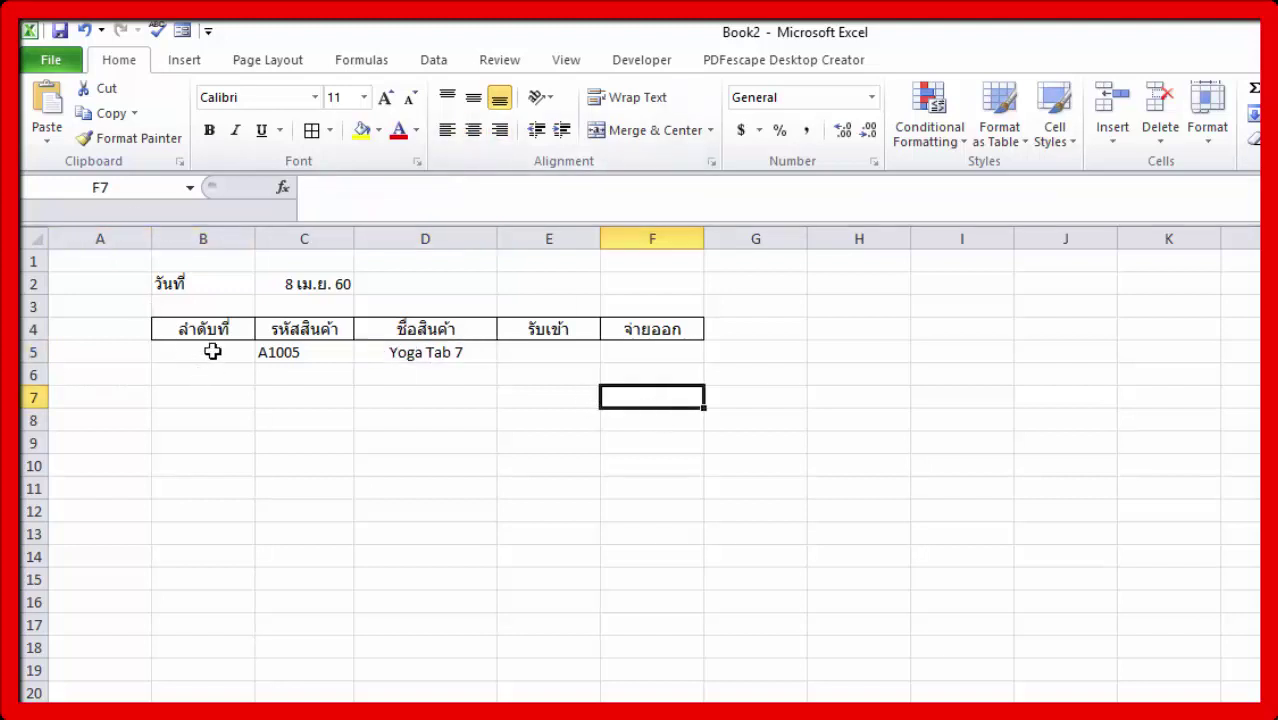
click(285, 351)
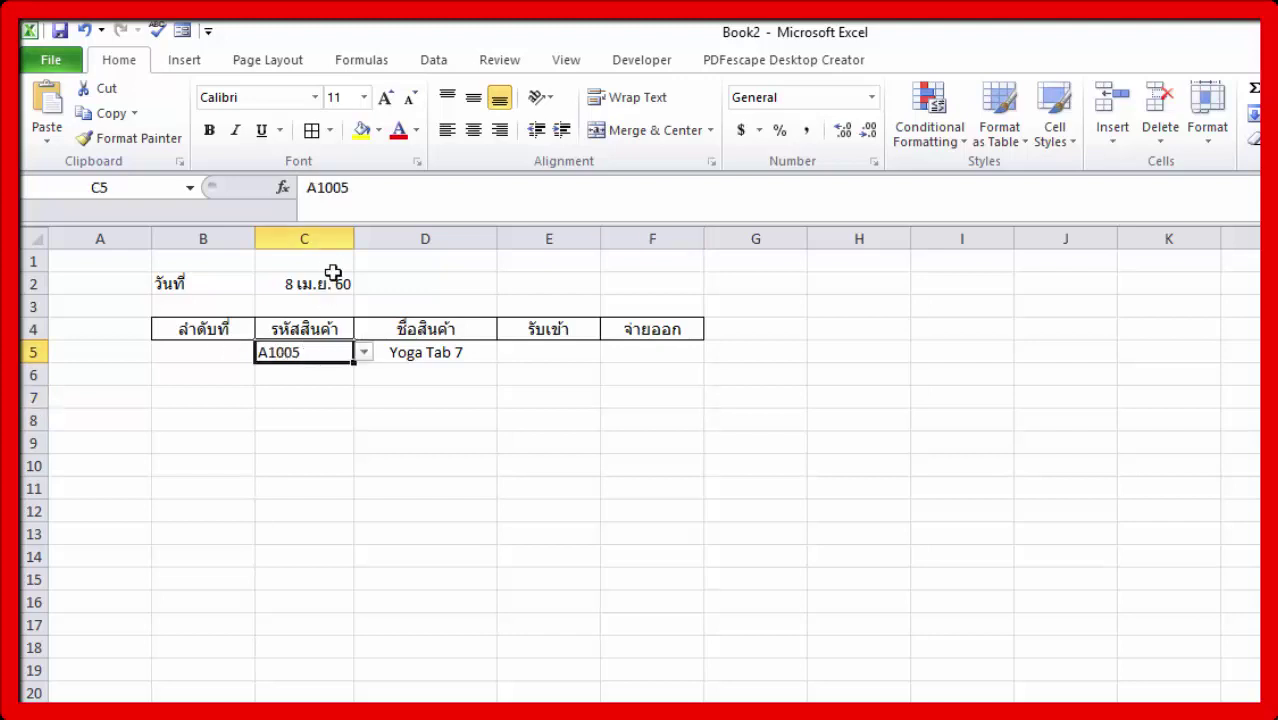
click(478, 133)
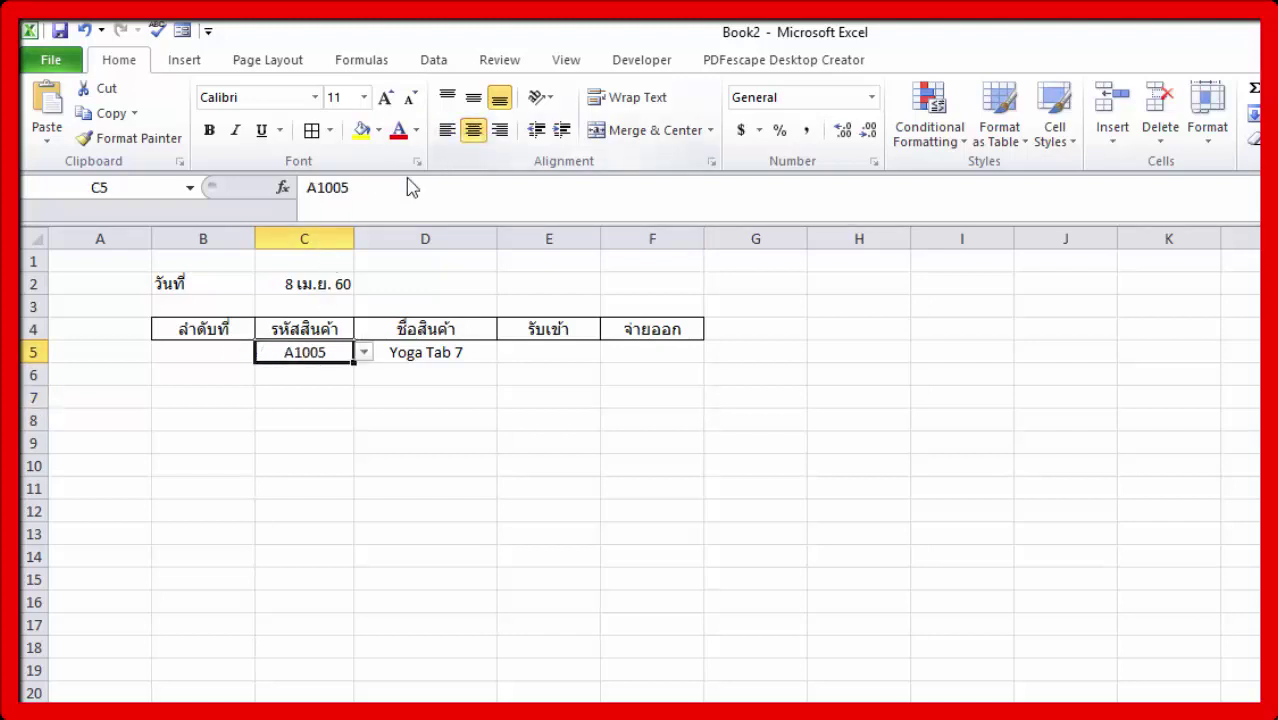
click(190, 356)
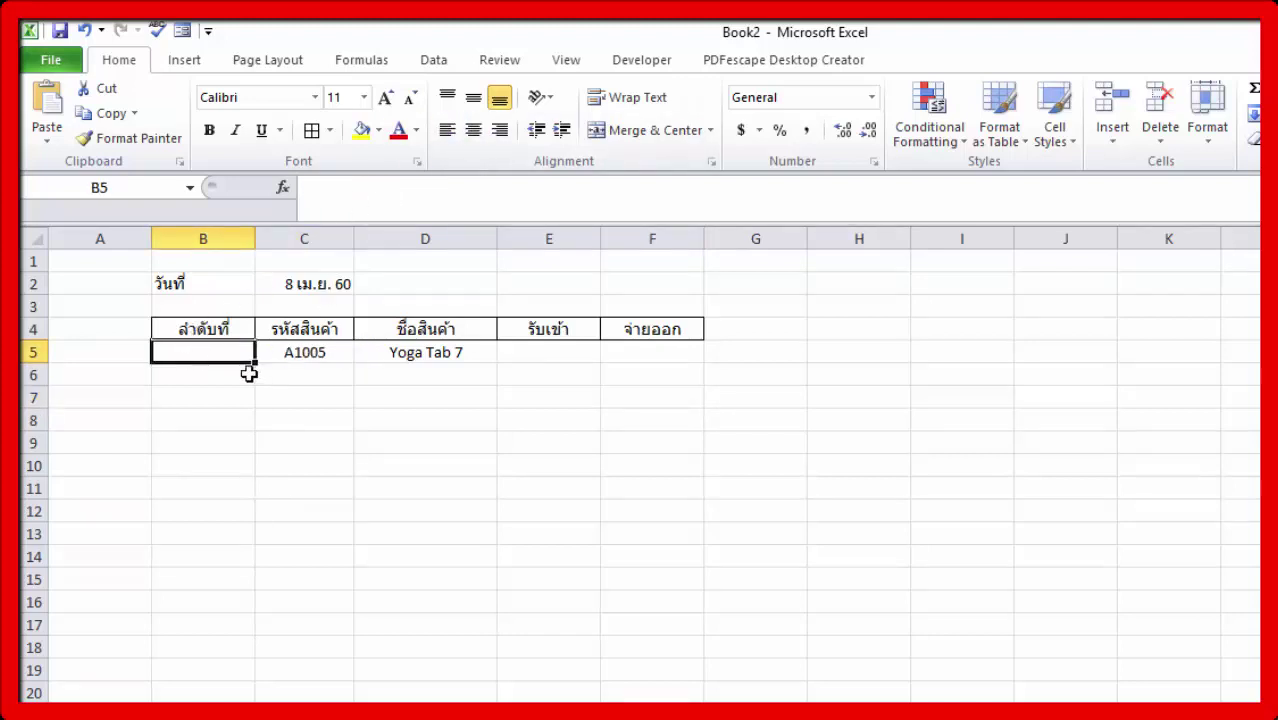
Enter =IF(ISBLANK(C5),0,1) in B5 and centre it
text(=)
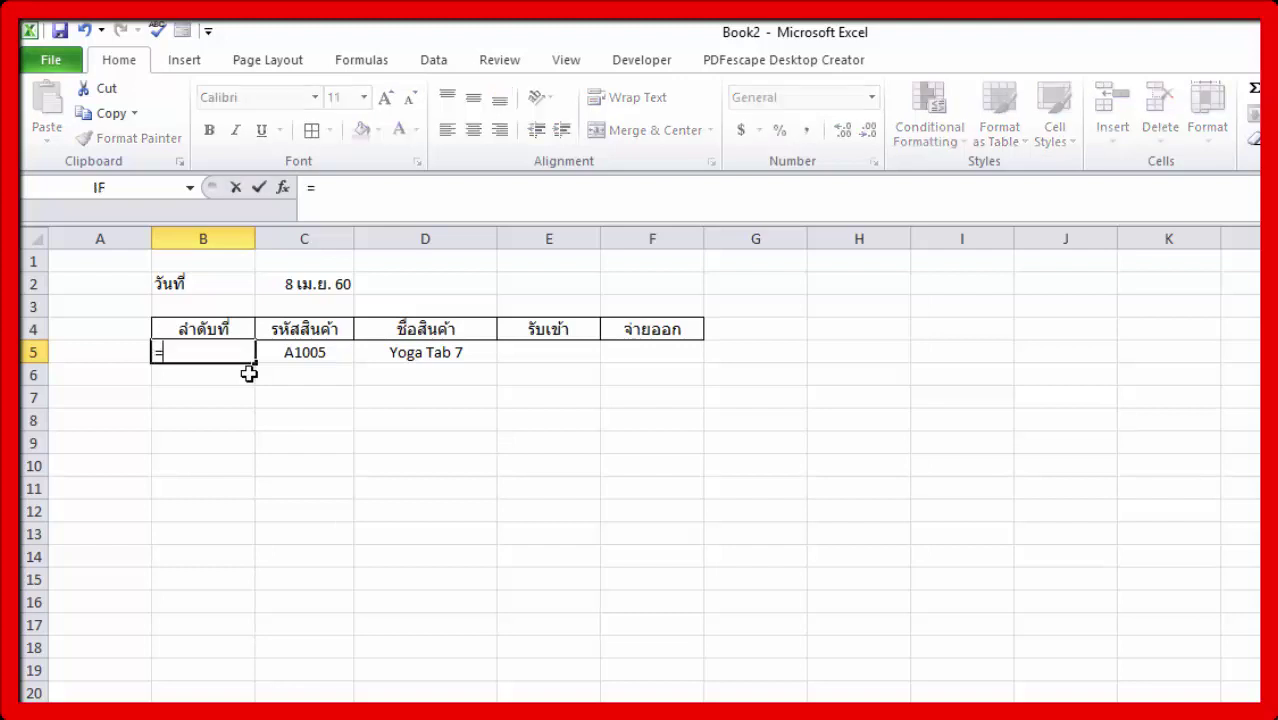
text(if)
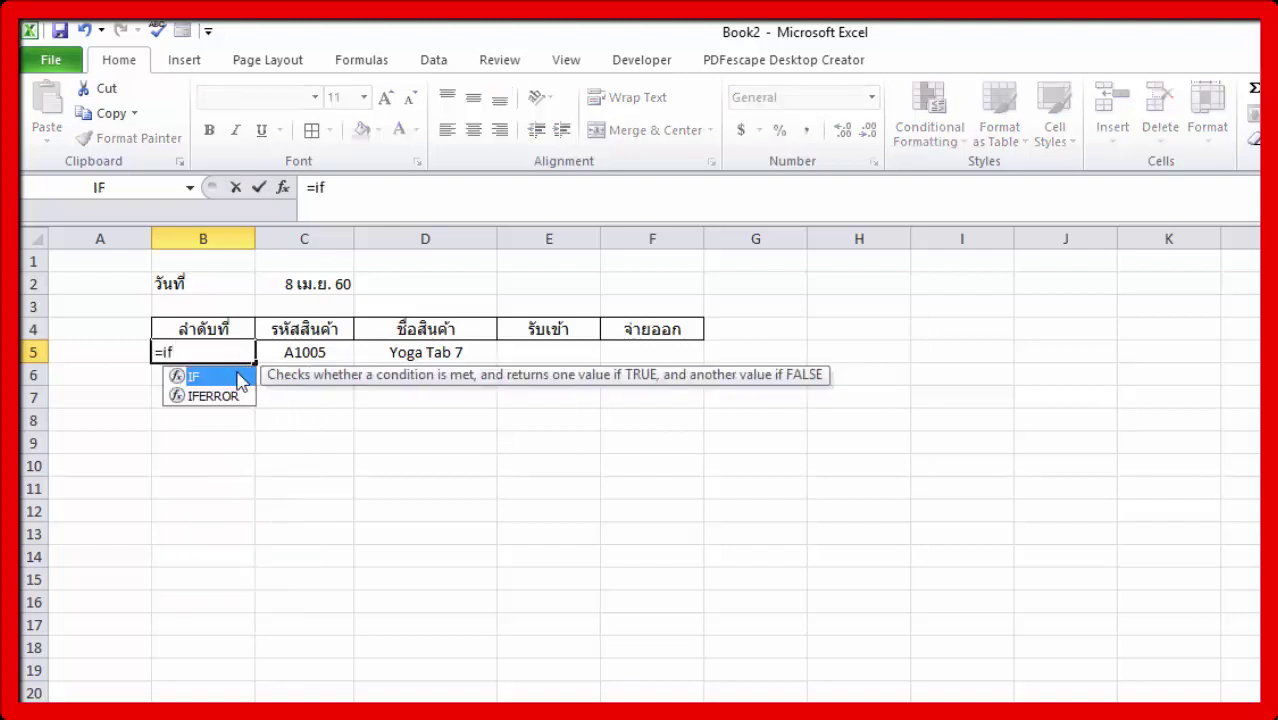
double_click(213, 378)
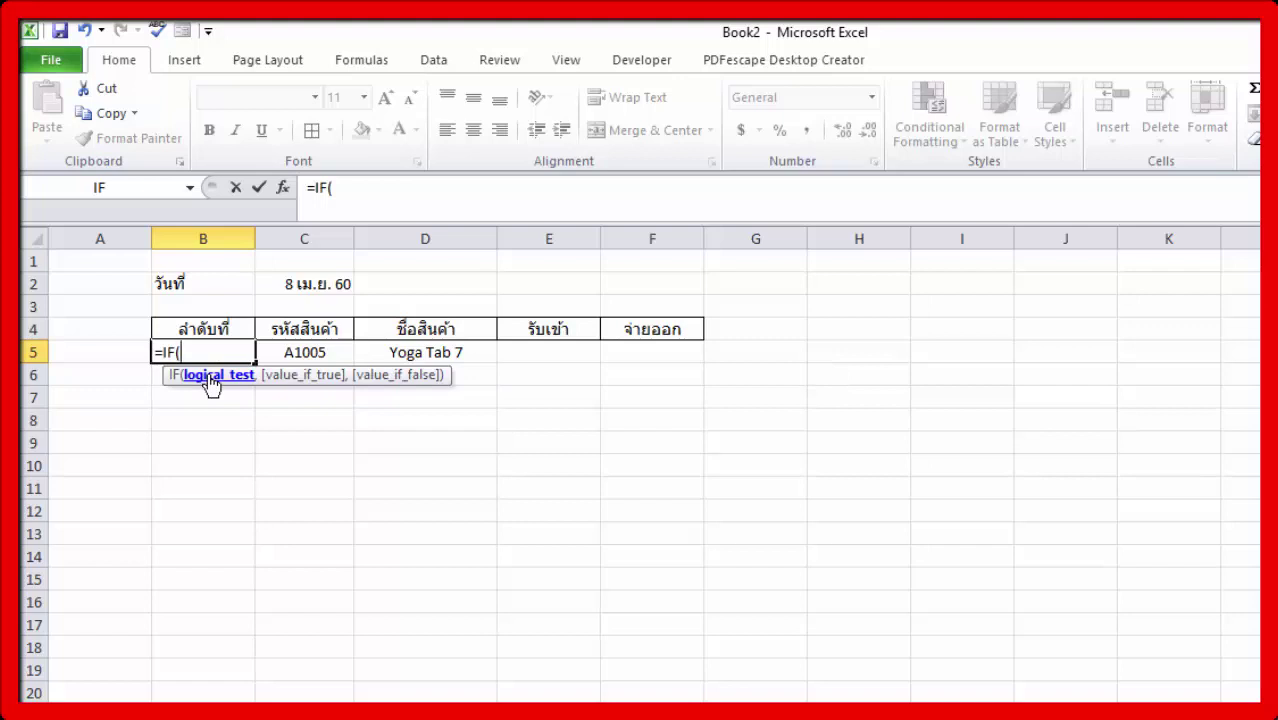
text(is)
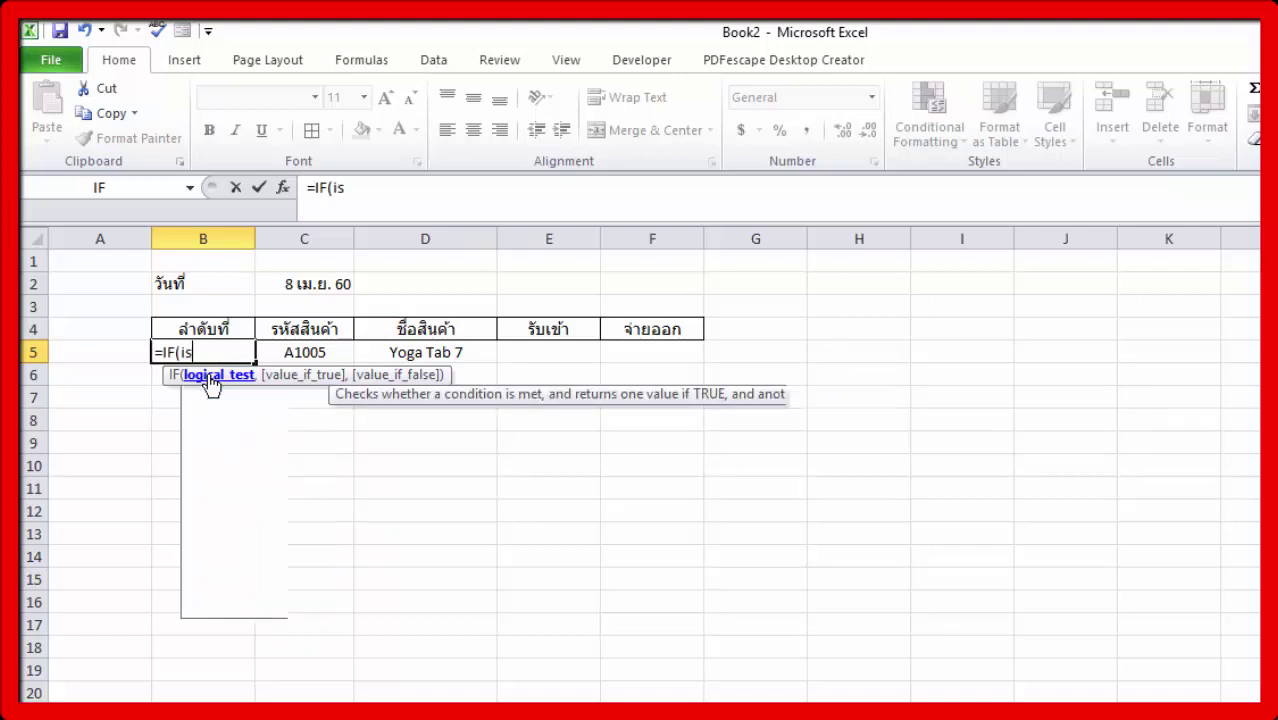
double_click(245, 397)
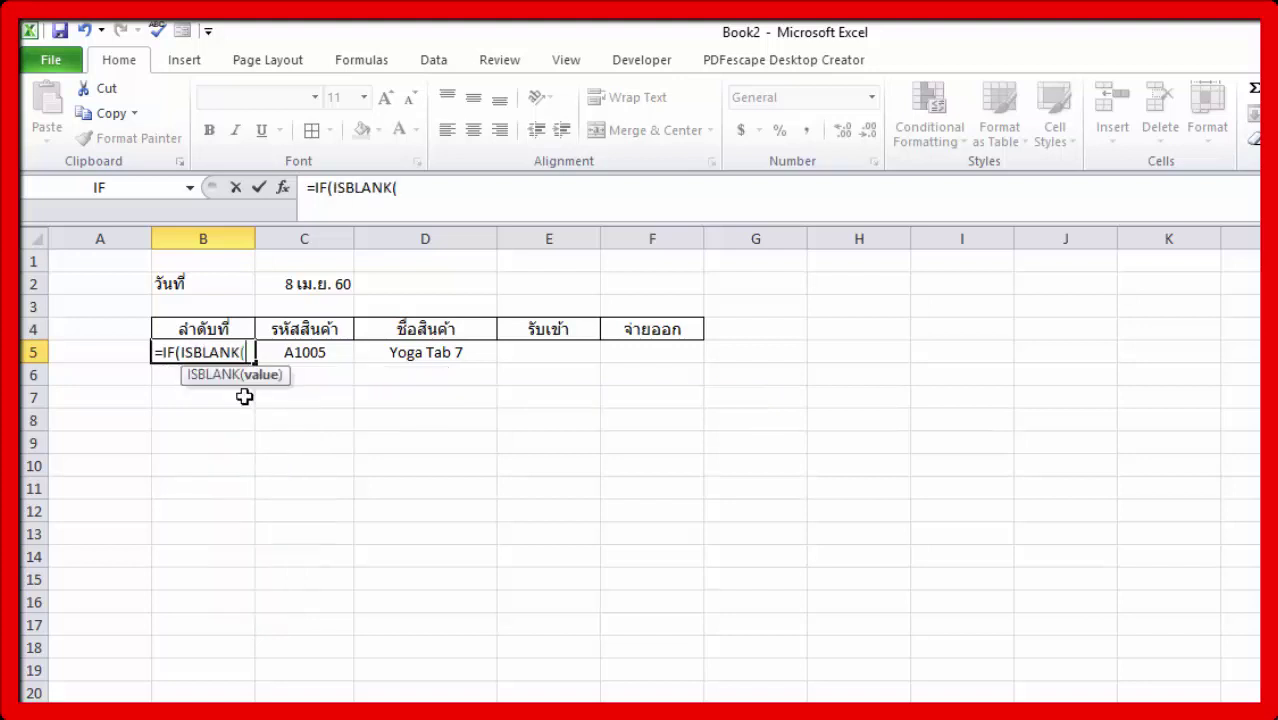
click(308, 355)
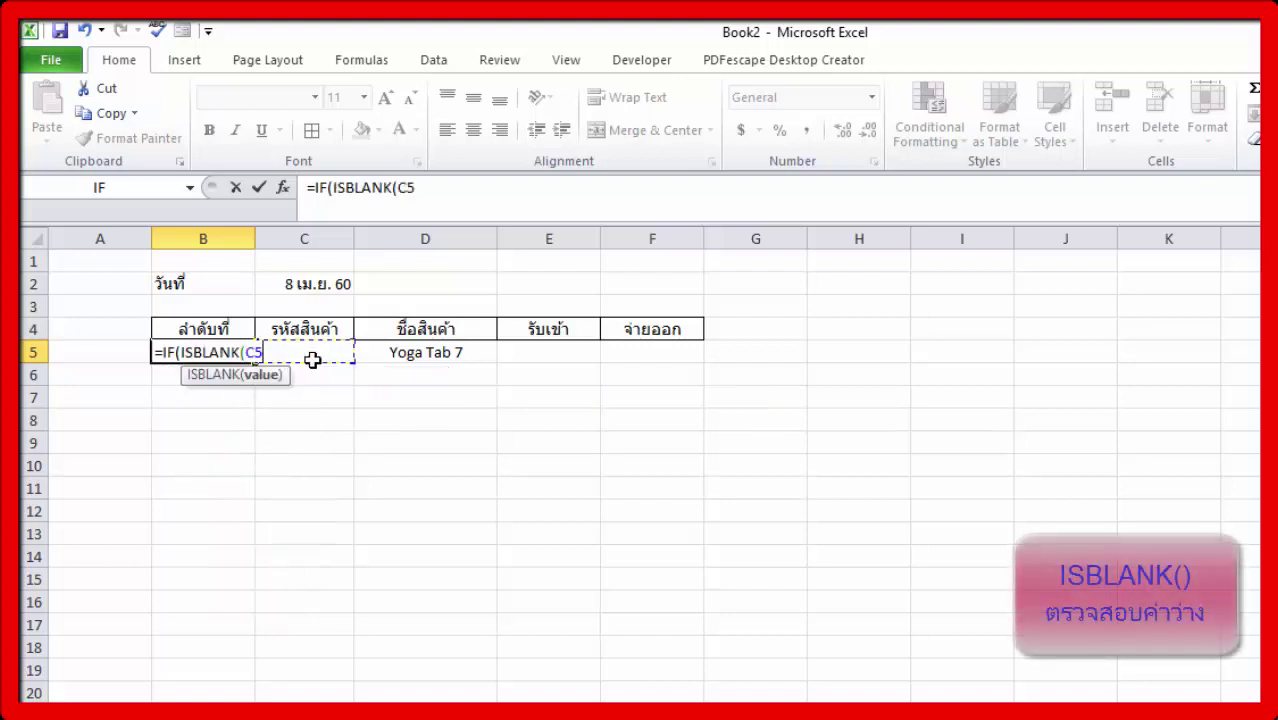
text())
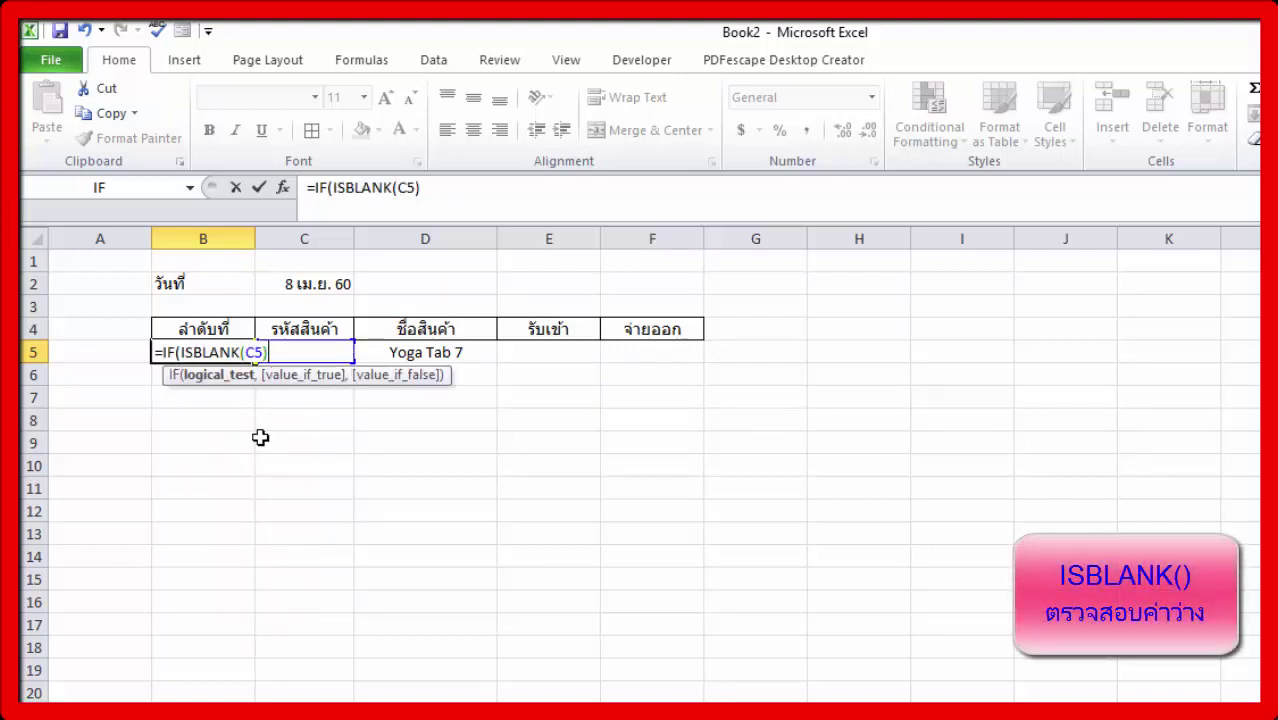
text(,)
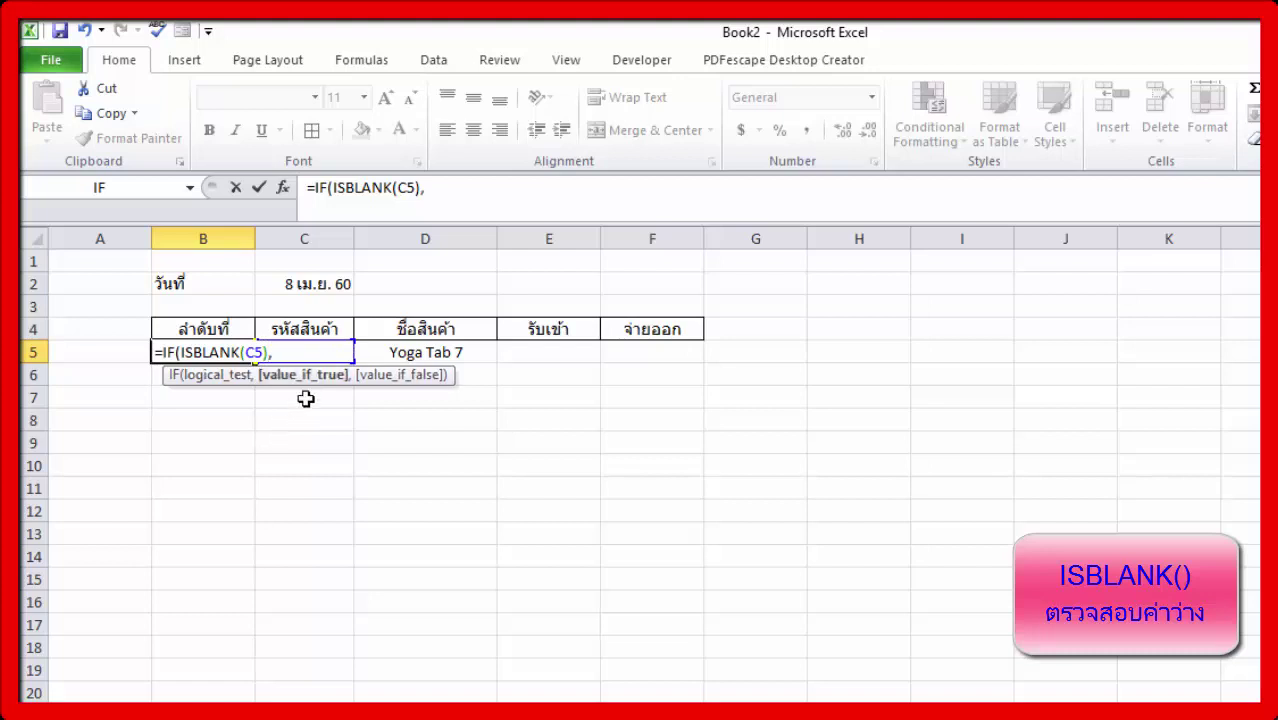
text(0)
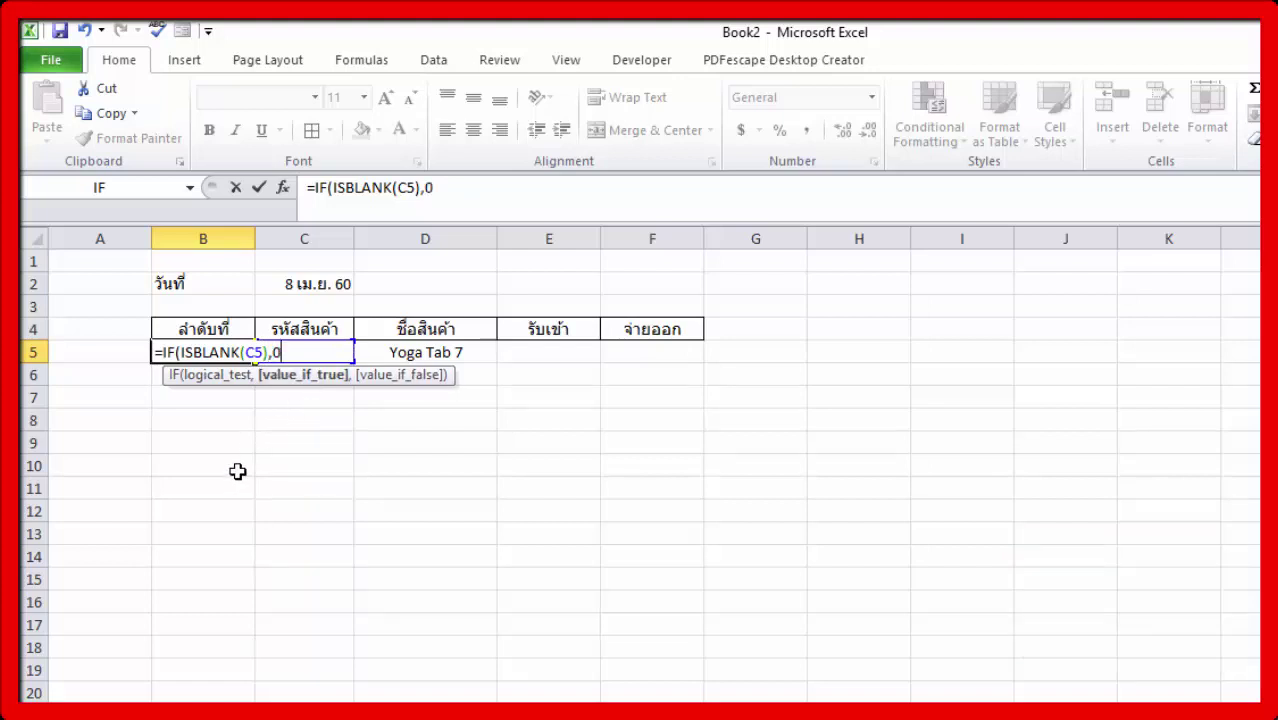
text(,1)
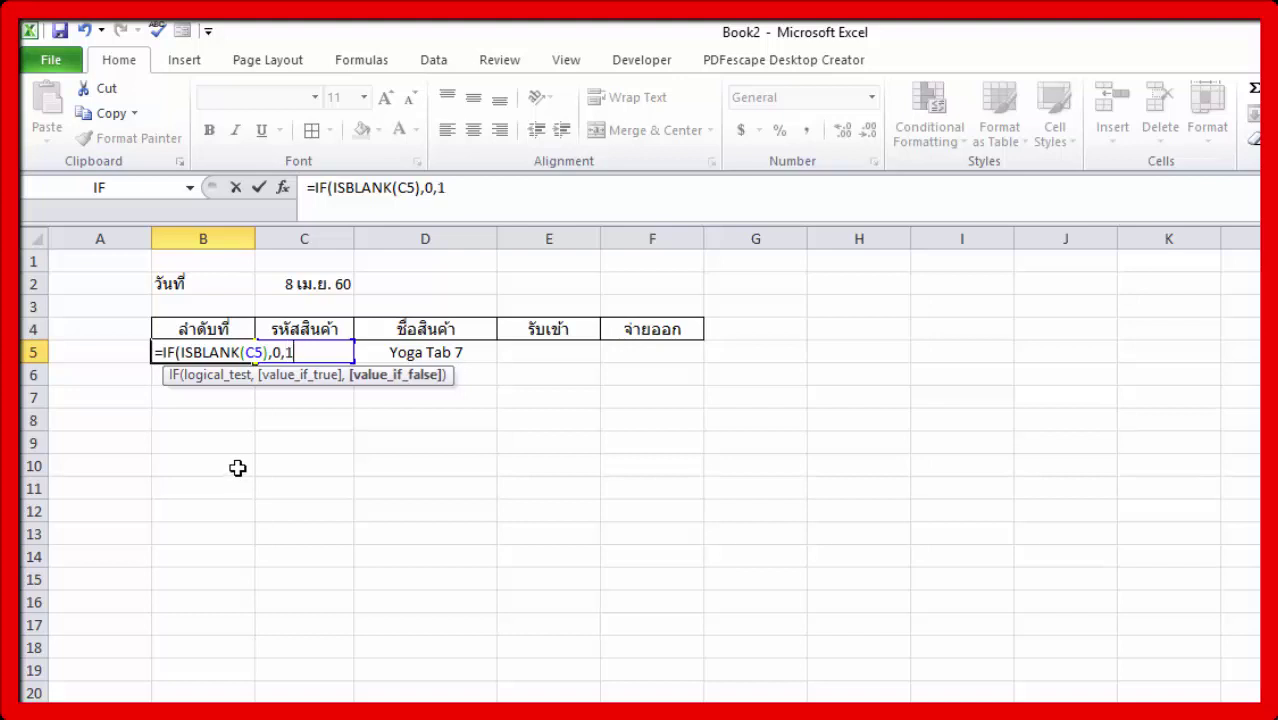
text())
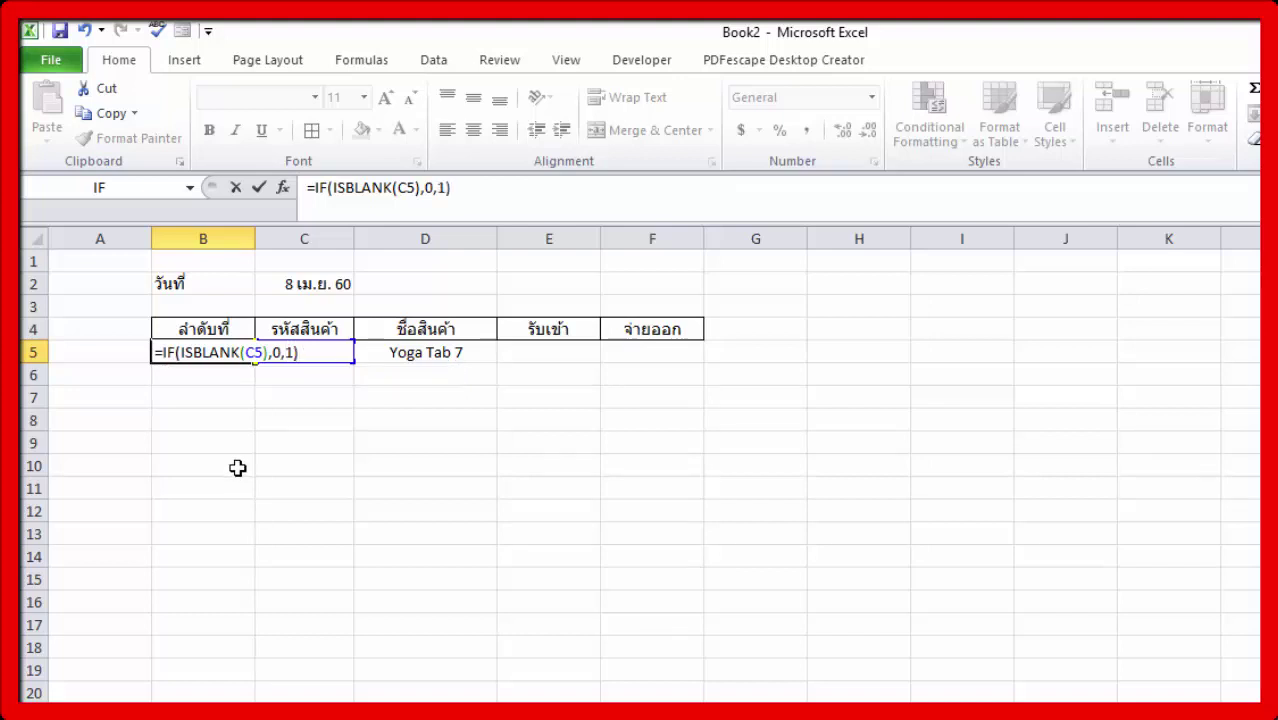
key(Return)
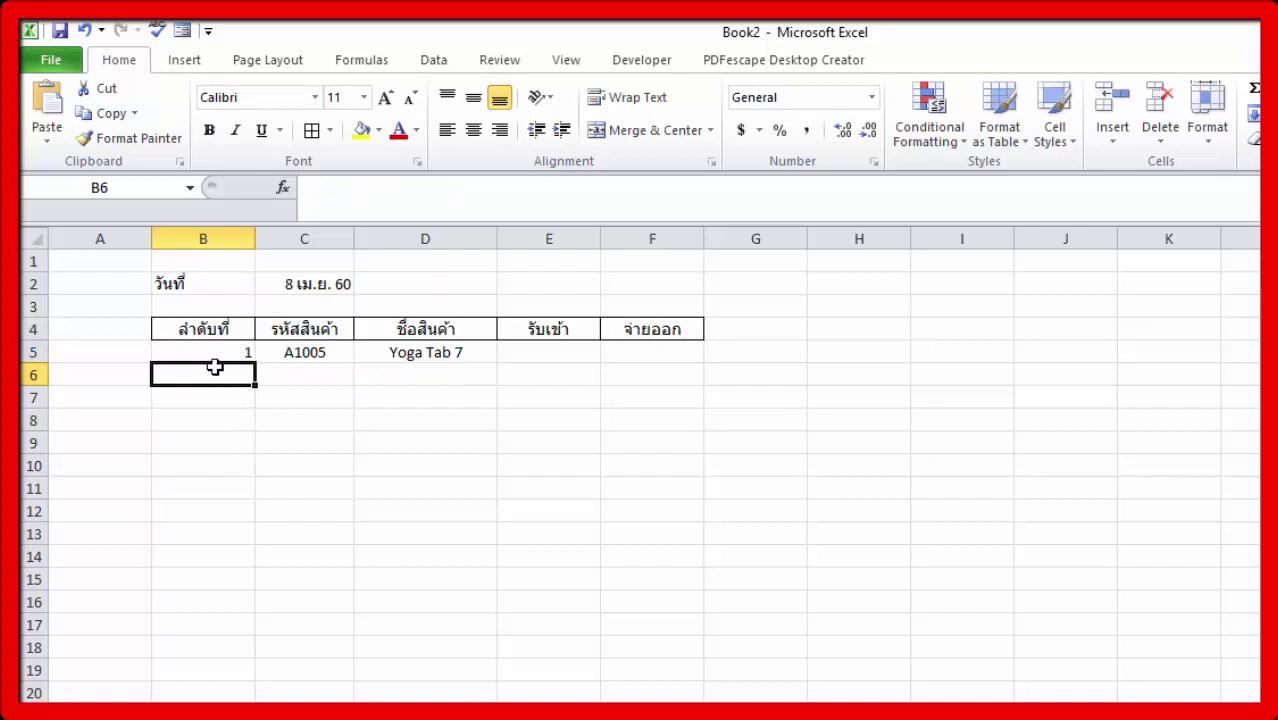
click(218, 352)
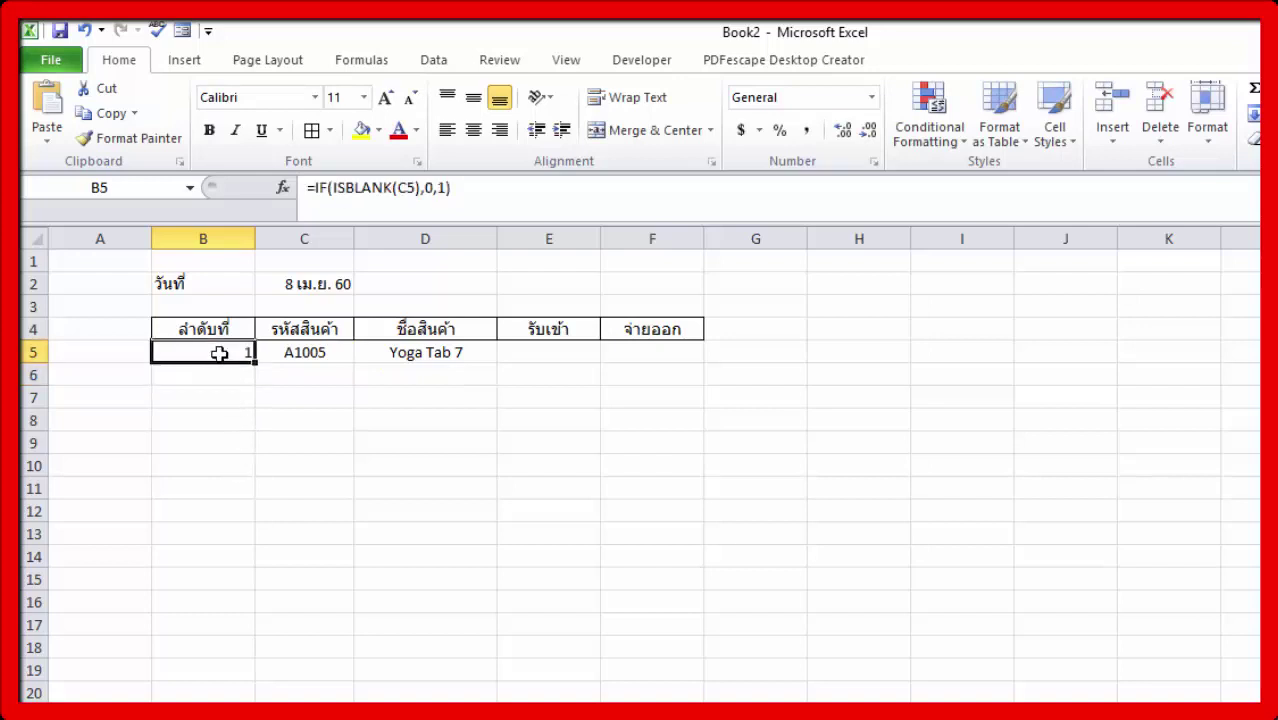
click(482, 135)
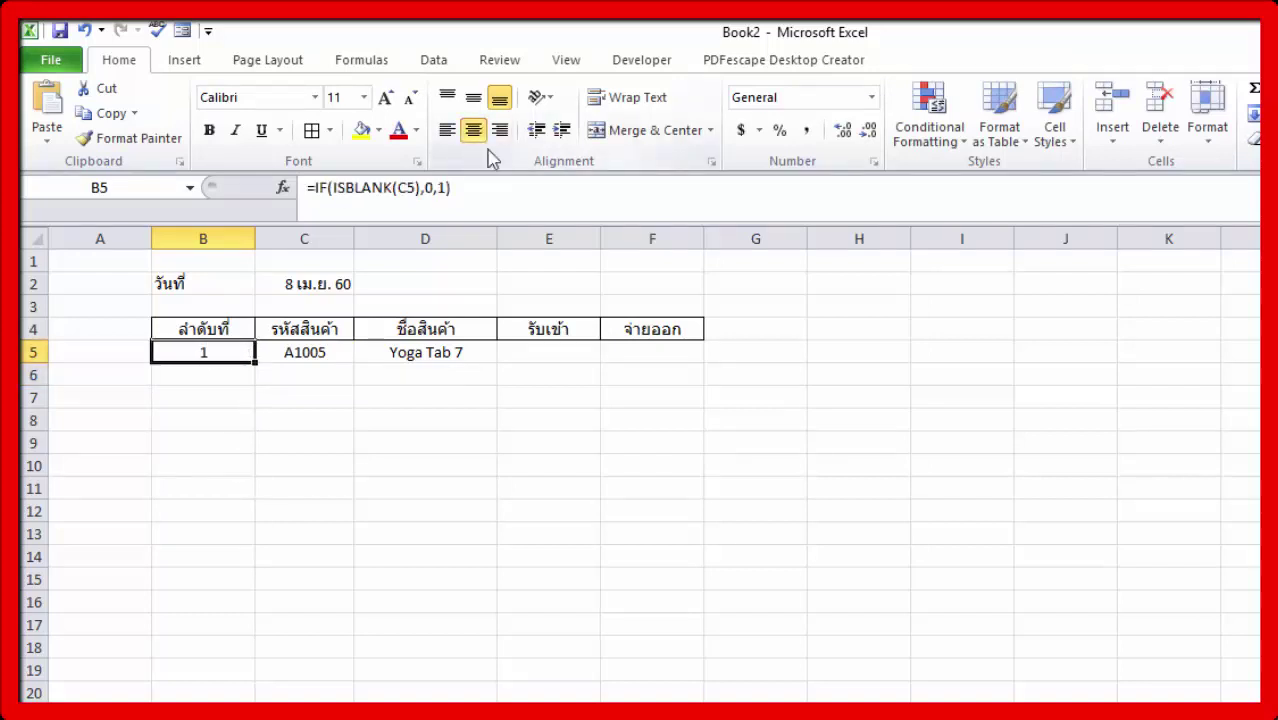
Test the formulas by choosing A1003 in C5, then clear C5
click(342, 352)
click(366, 353)
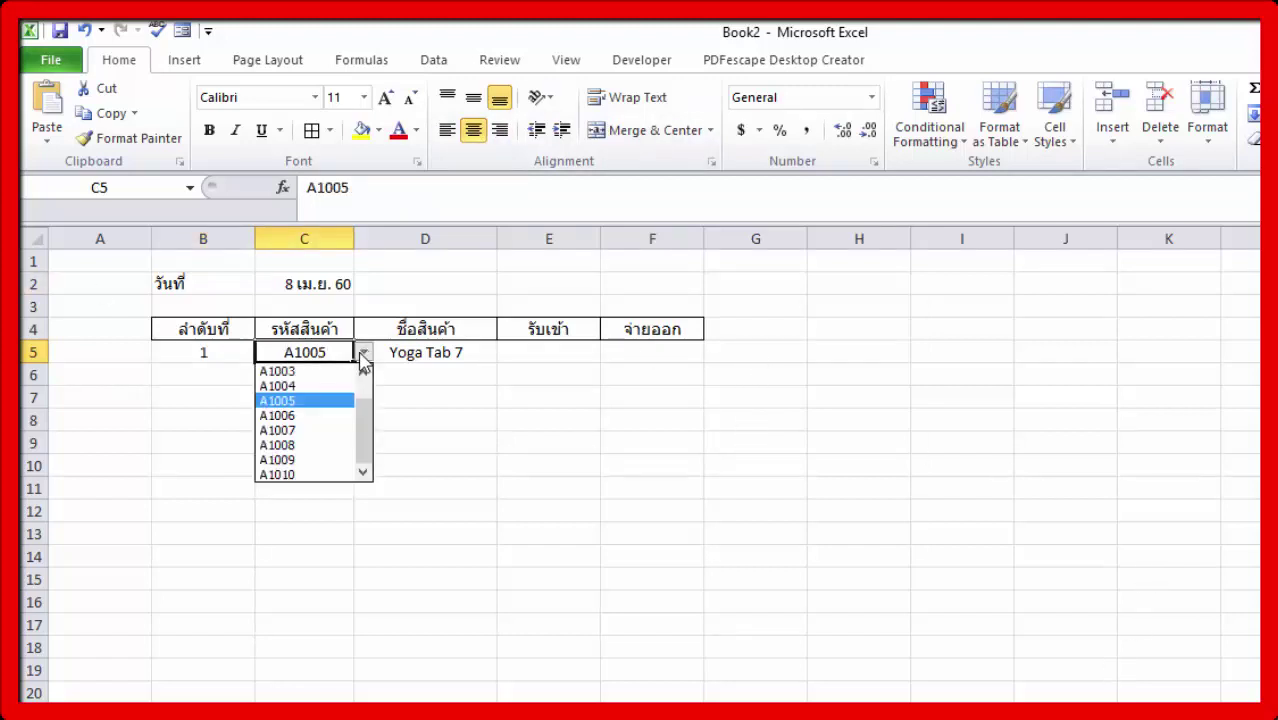
click(309, 386)
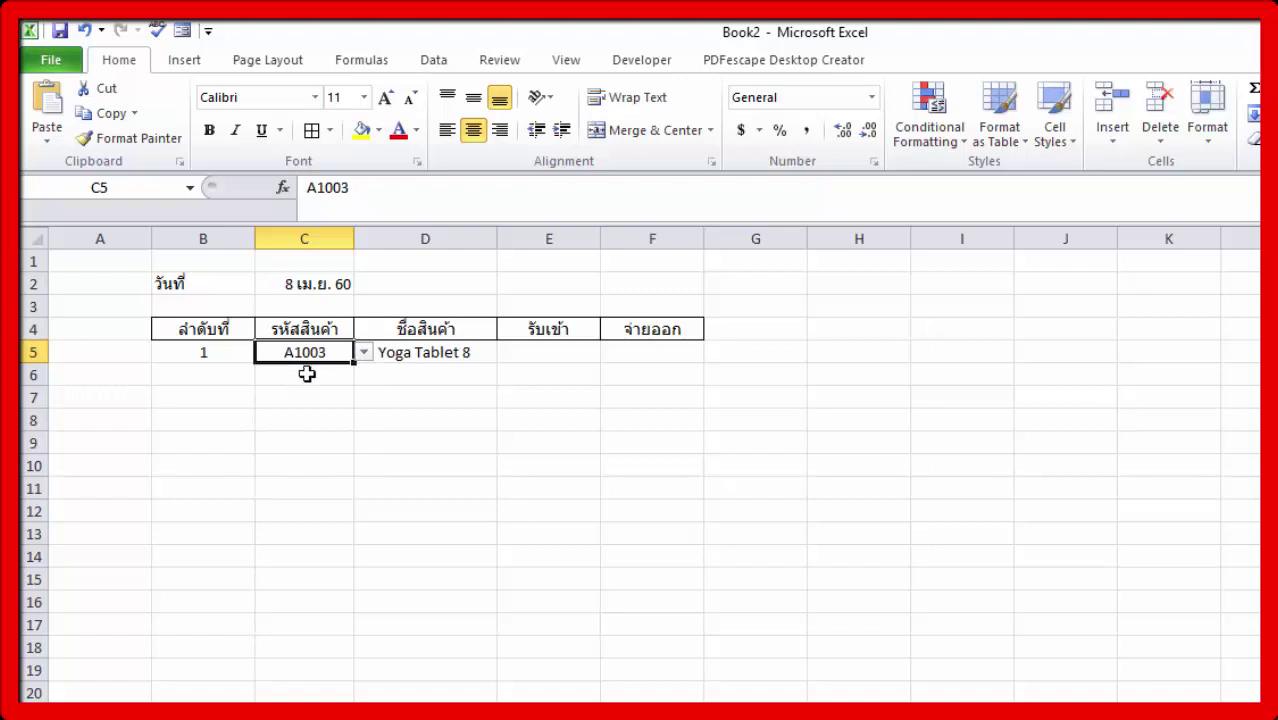
key(Delete)
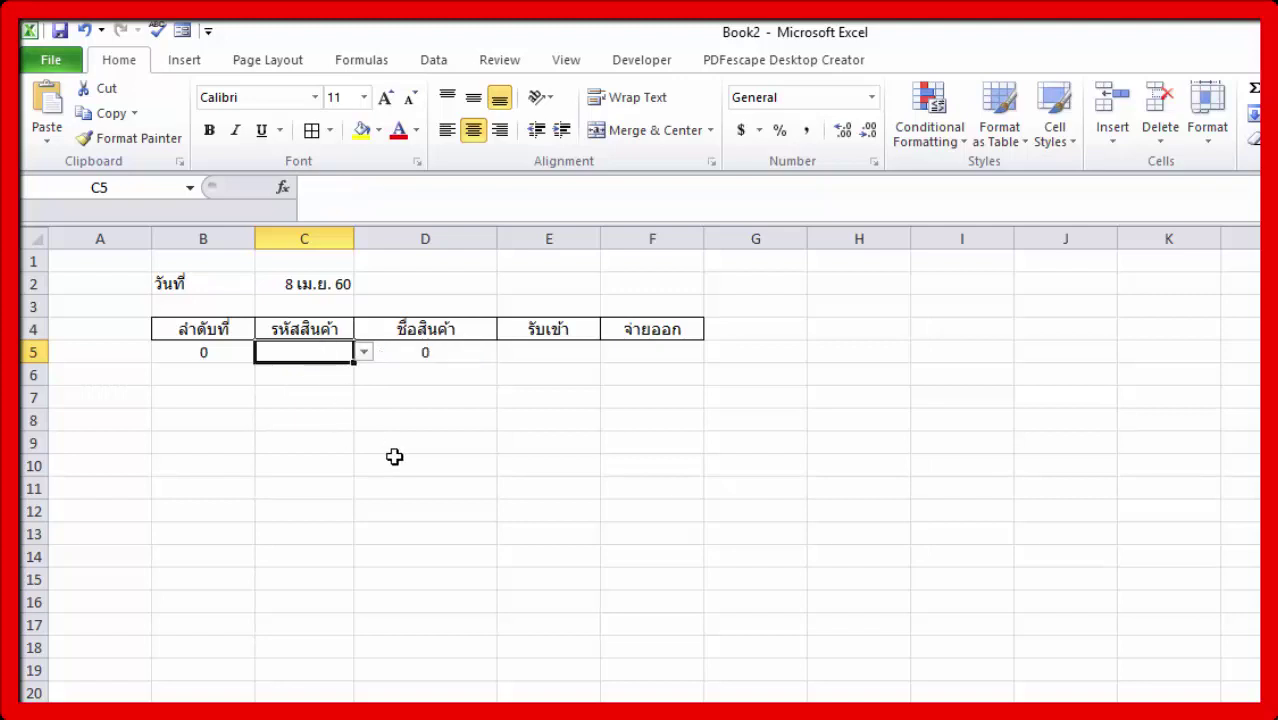
click(229, 380)
Enter =IF(ISBLANK(C6),0,B5+1) in B6
text(=)
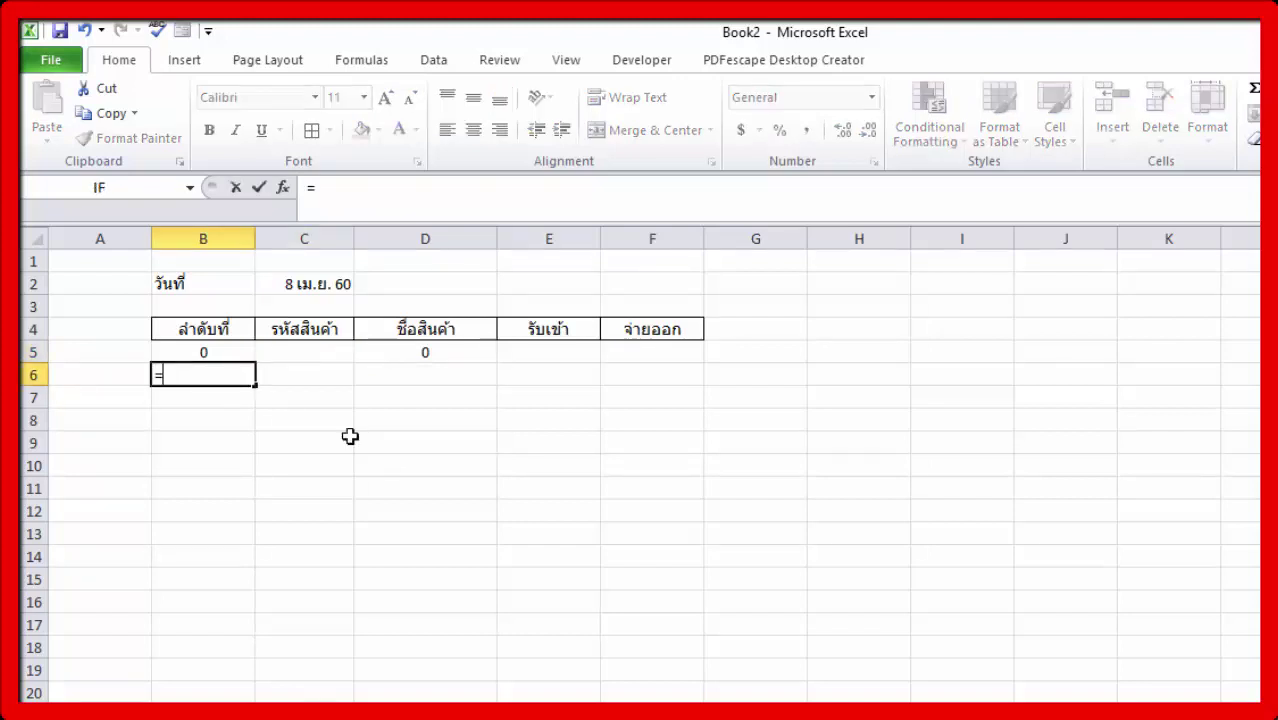
text(if)
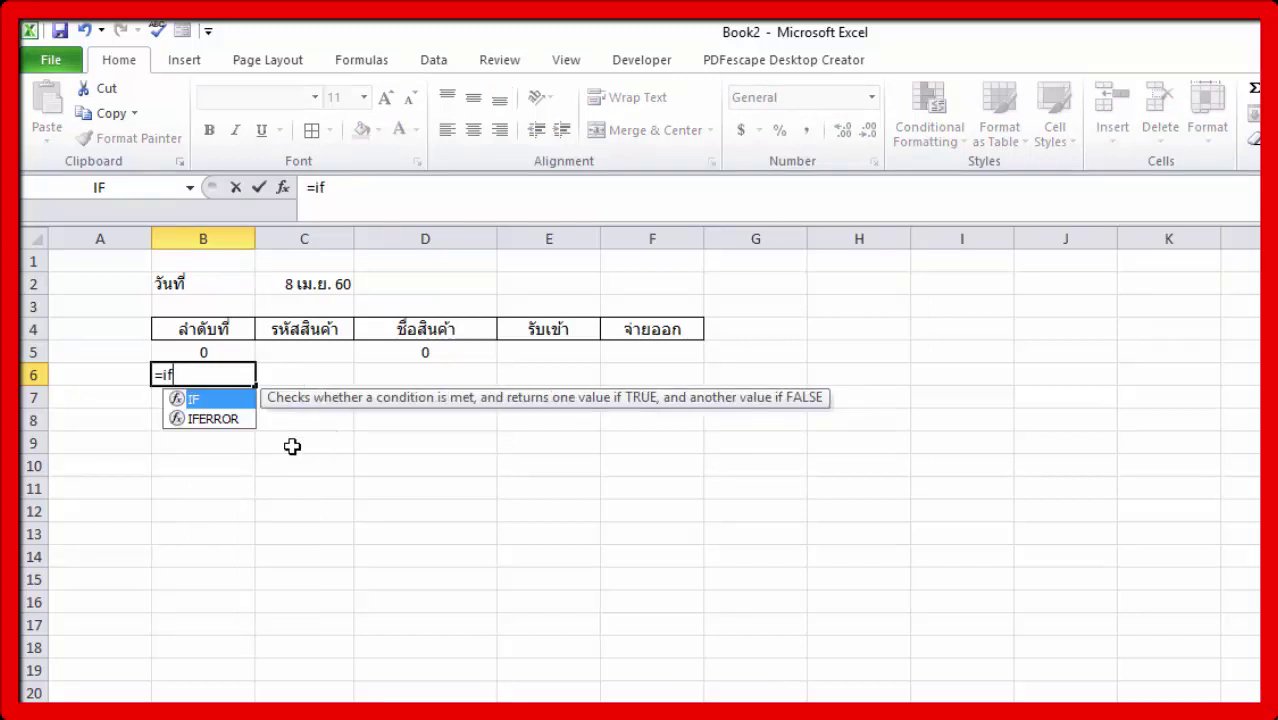
double_click(198, 403)
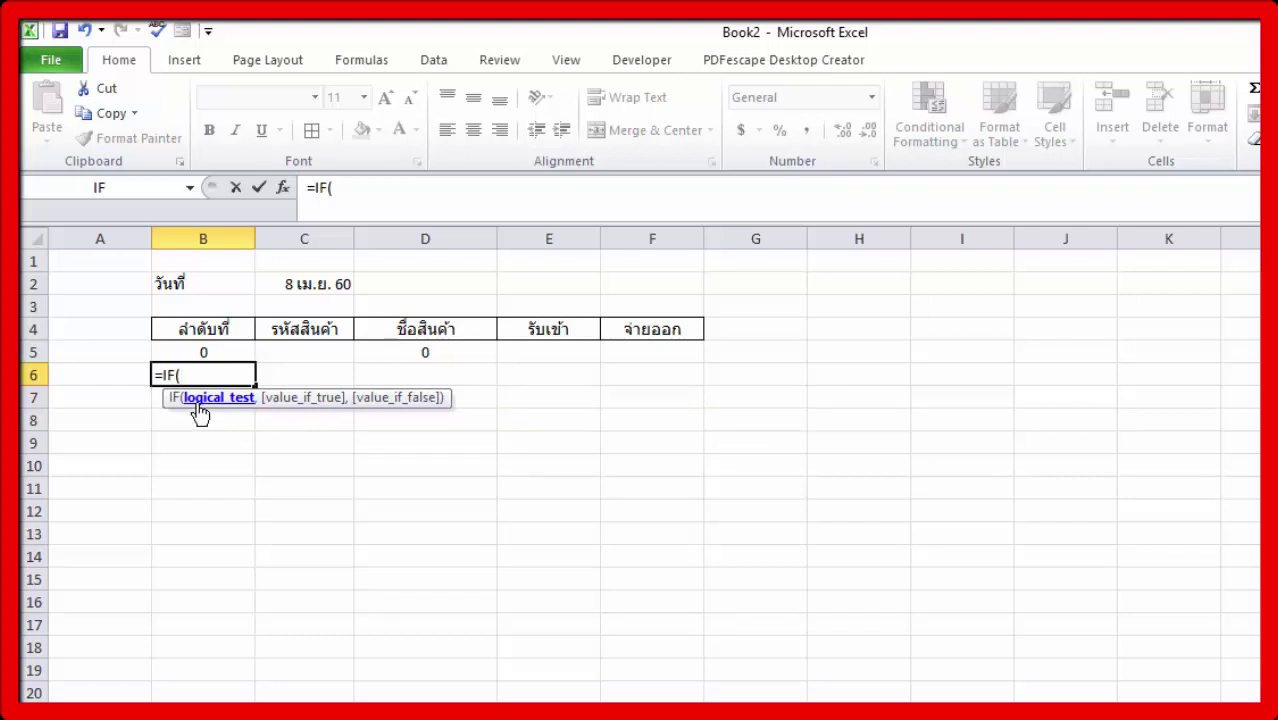
text(i)
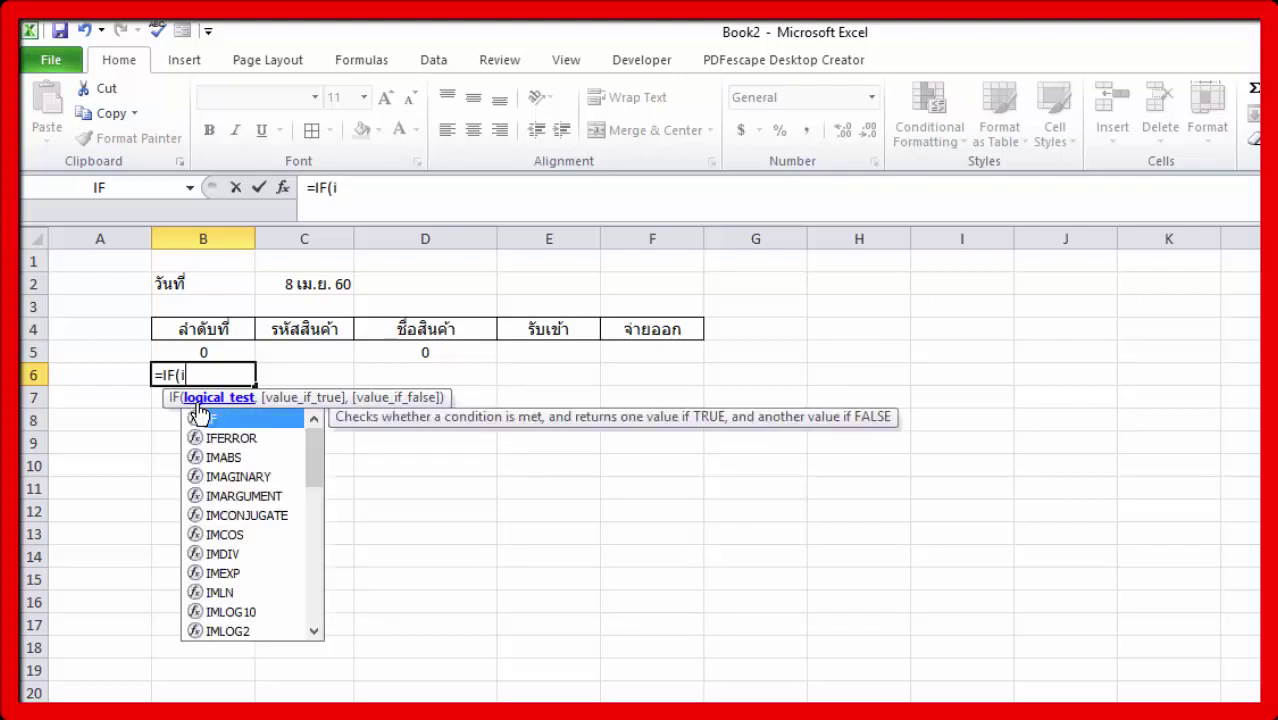
text(s)
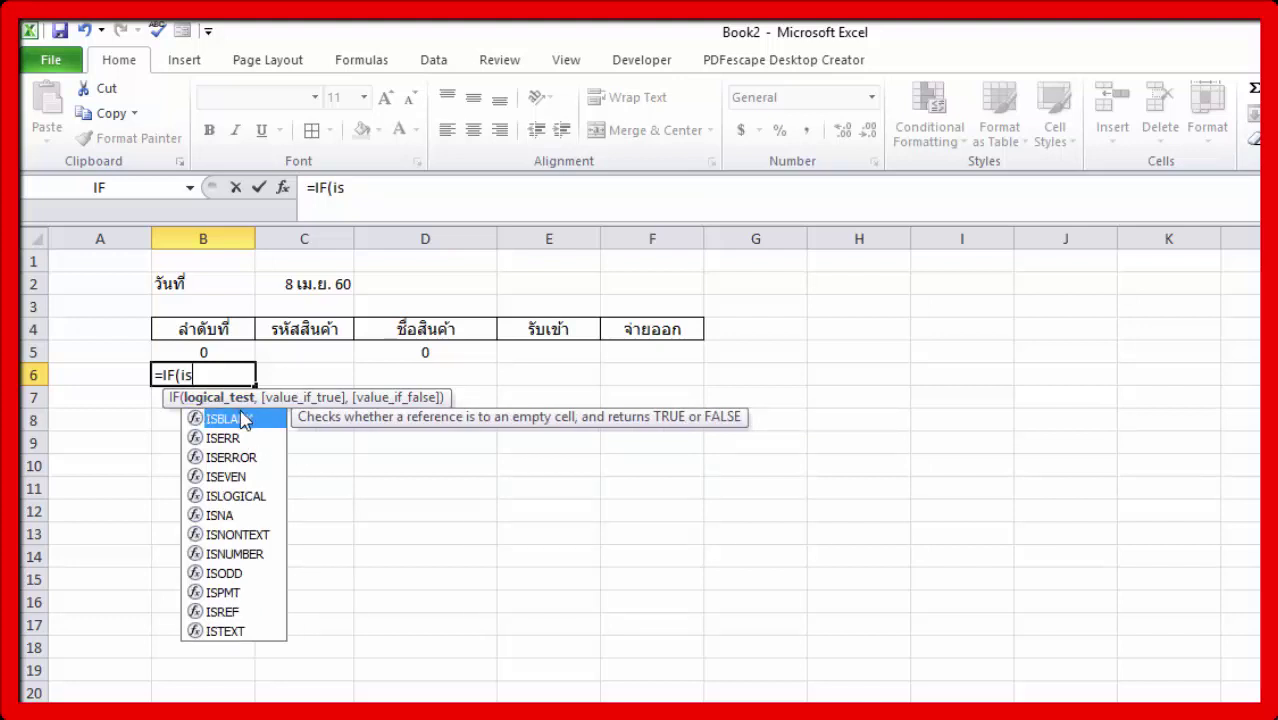
double_click(243, 420)
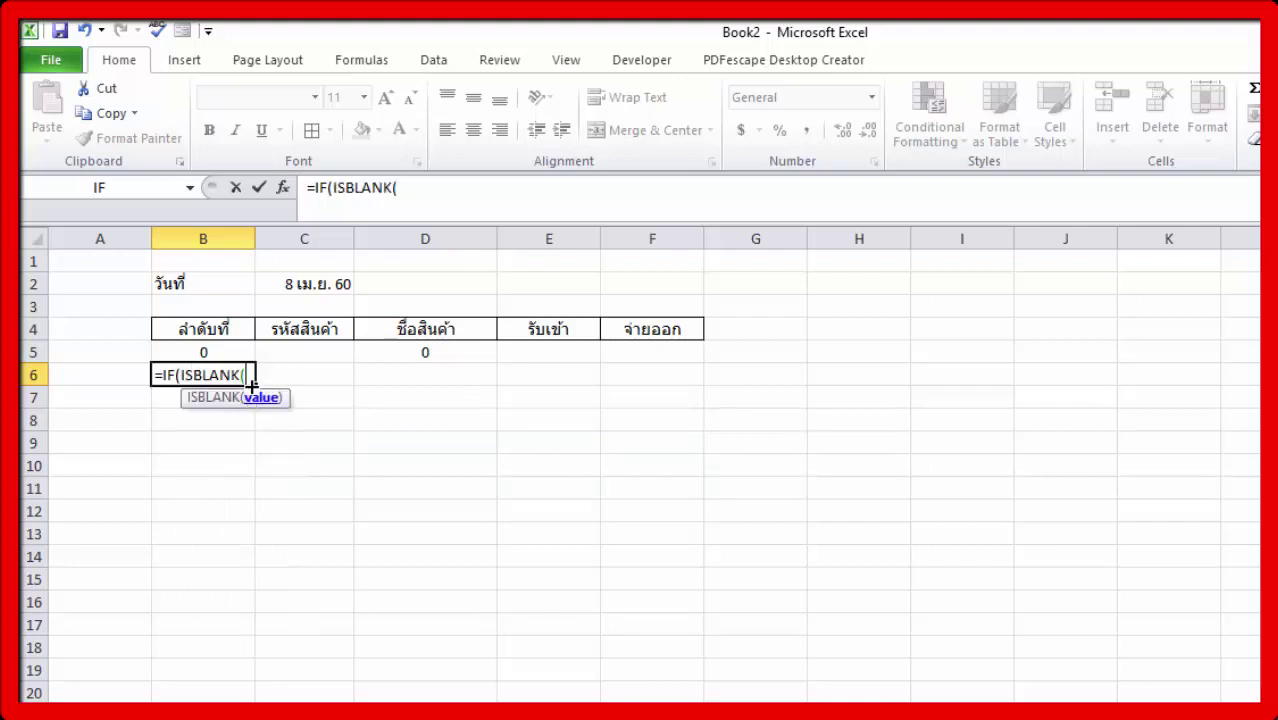
click(297, 375)
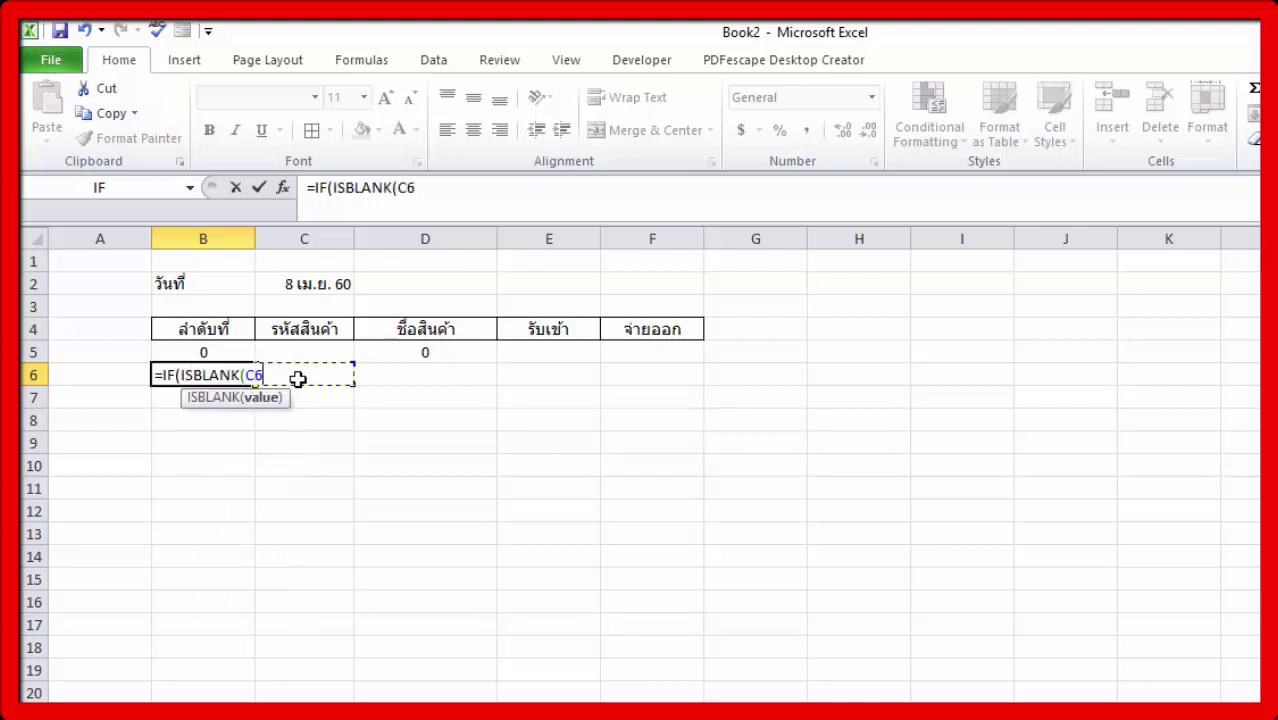
text())
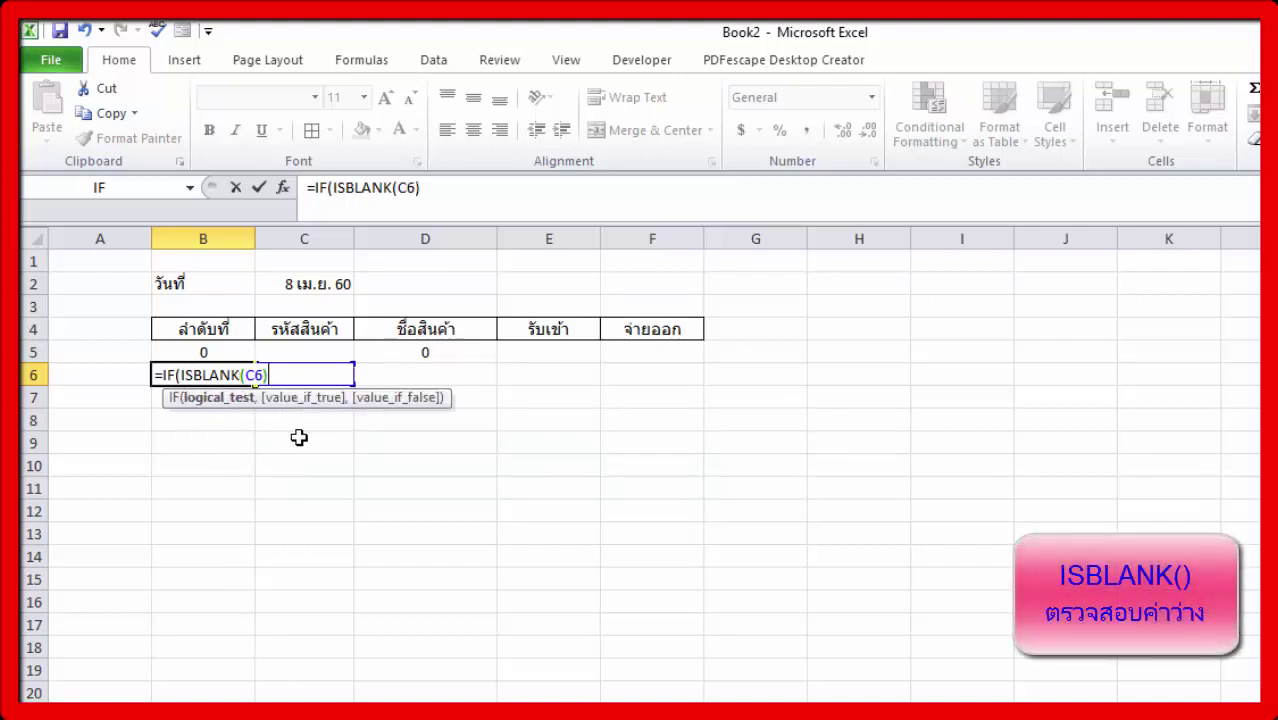
text(,0)
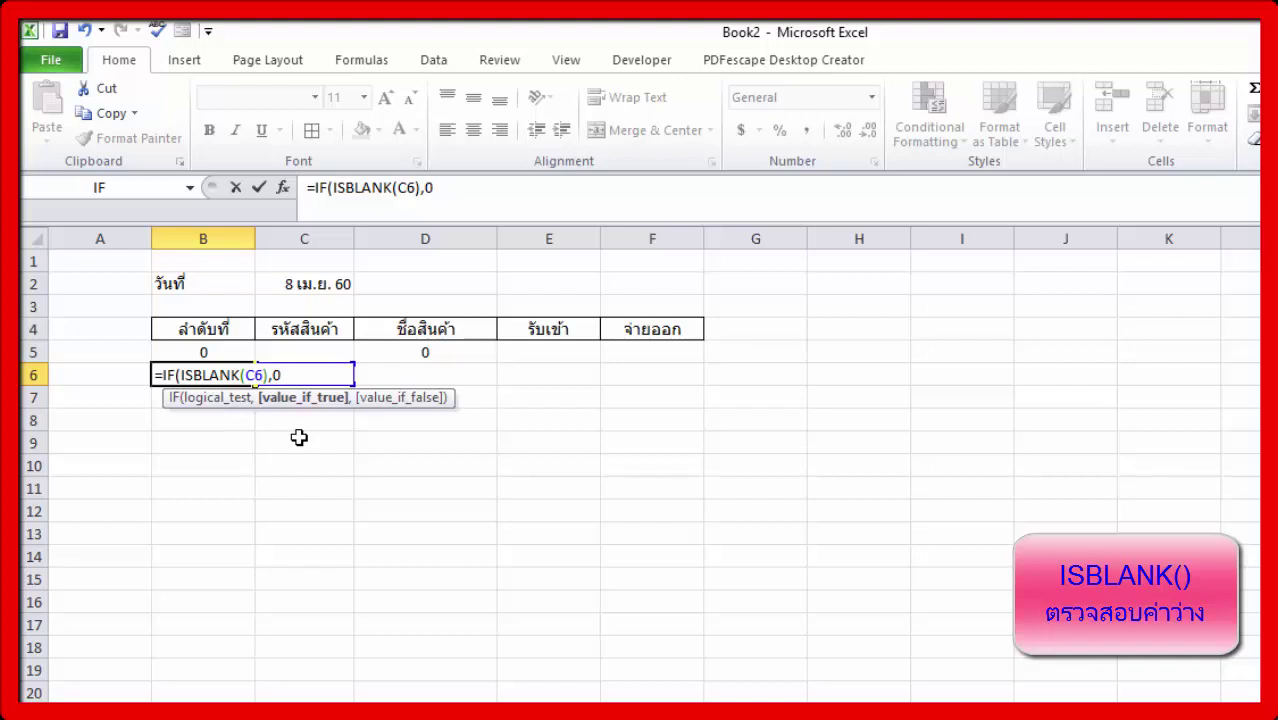
text(,)
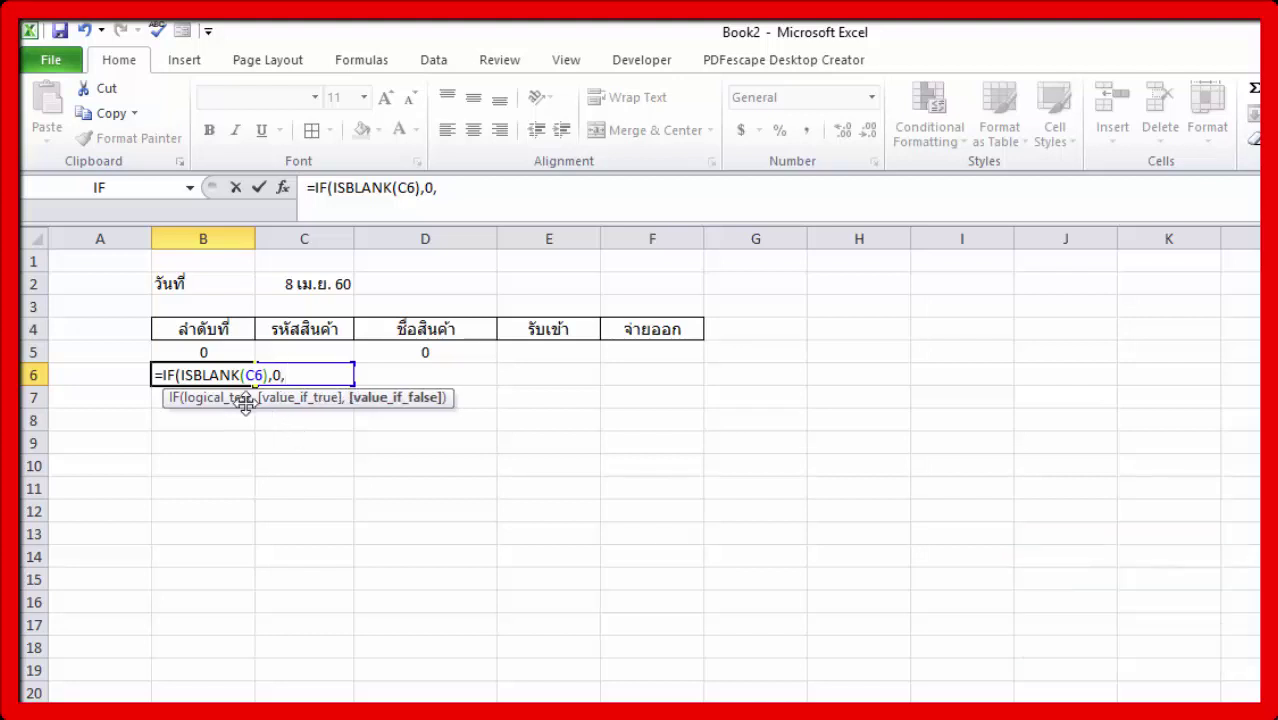
click(232, 350)
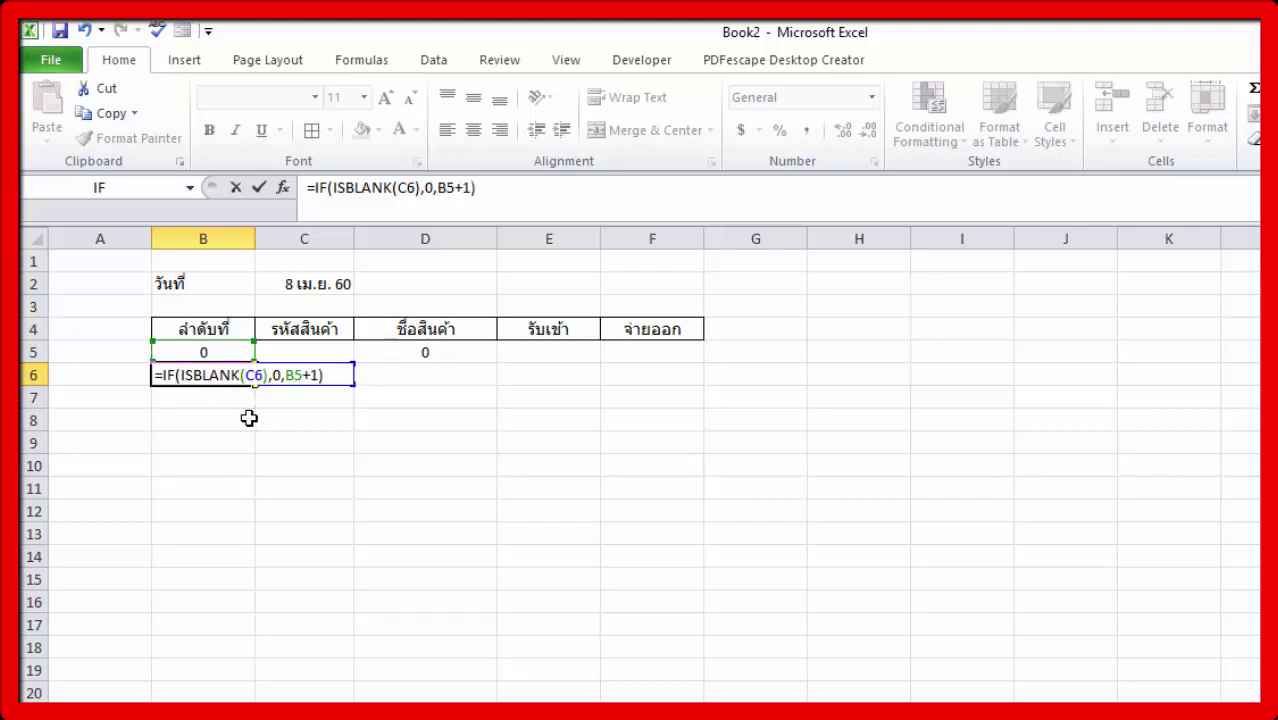
key(Return)
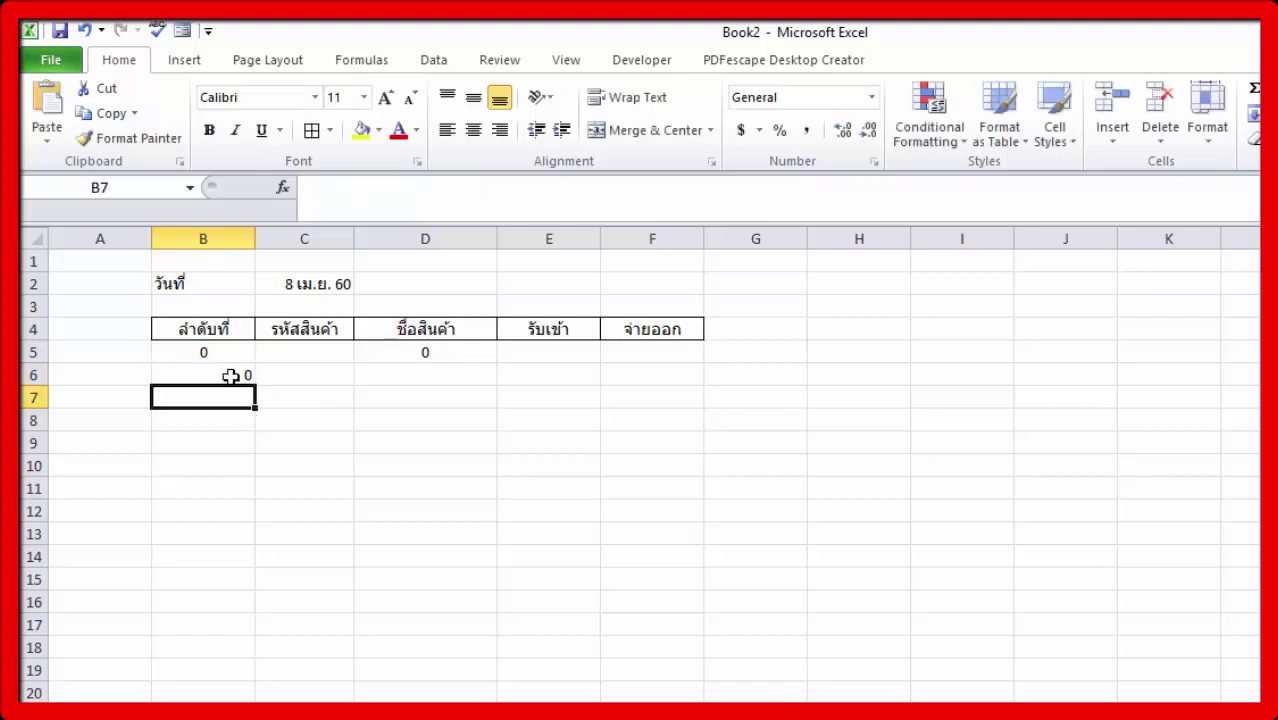
Centre B6, then test numbering with A1001 in C5 and clear it
click(230, 375)
click(473, 130)
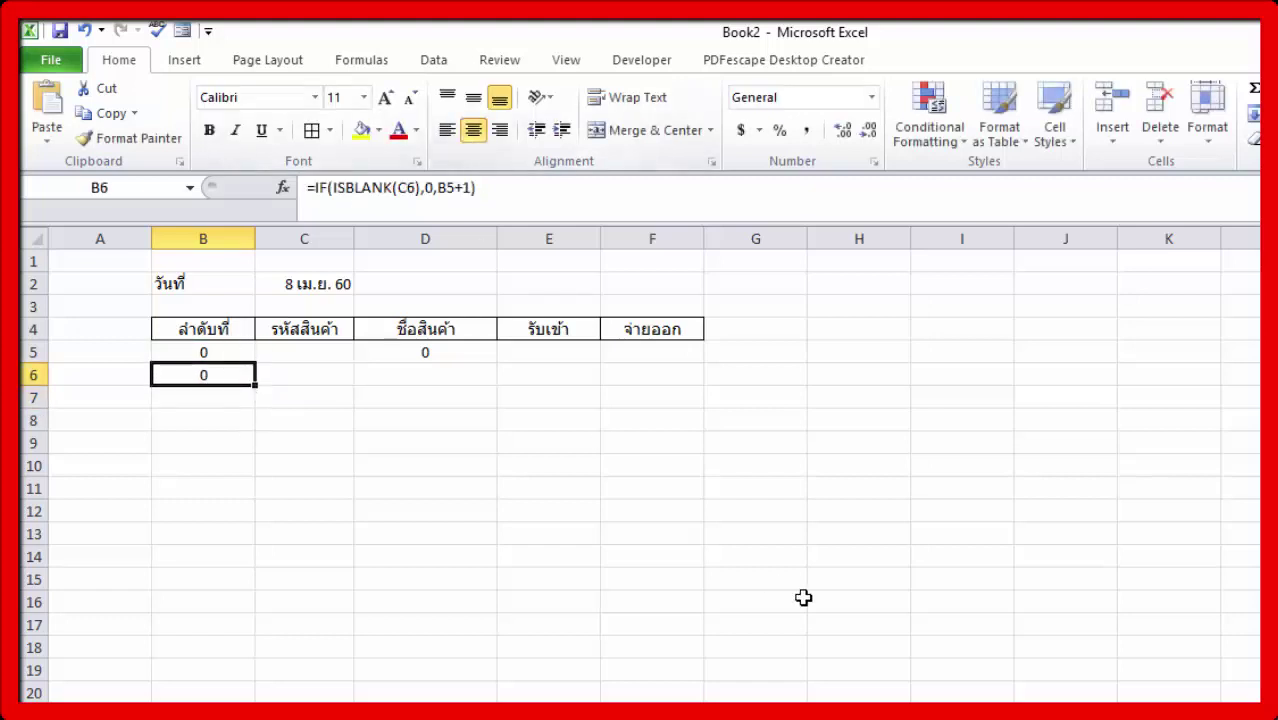
click(288, 350)
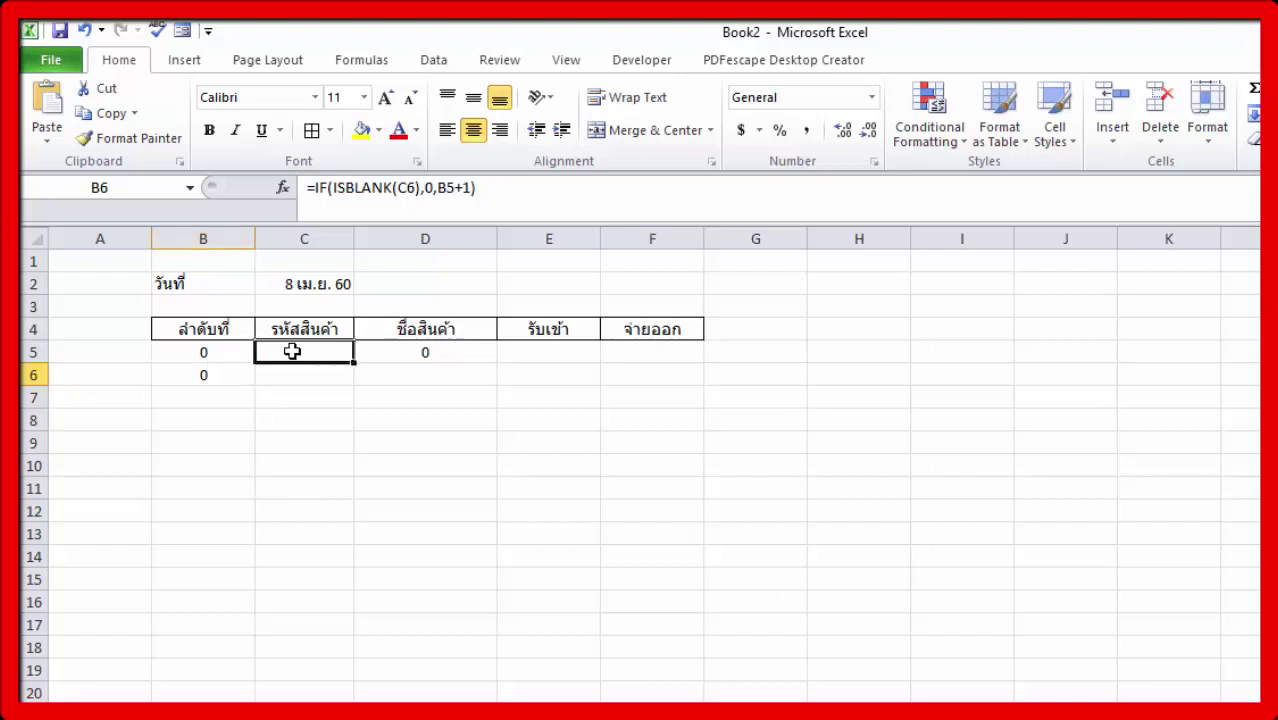
click(365, 353)
click(300, 368)
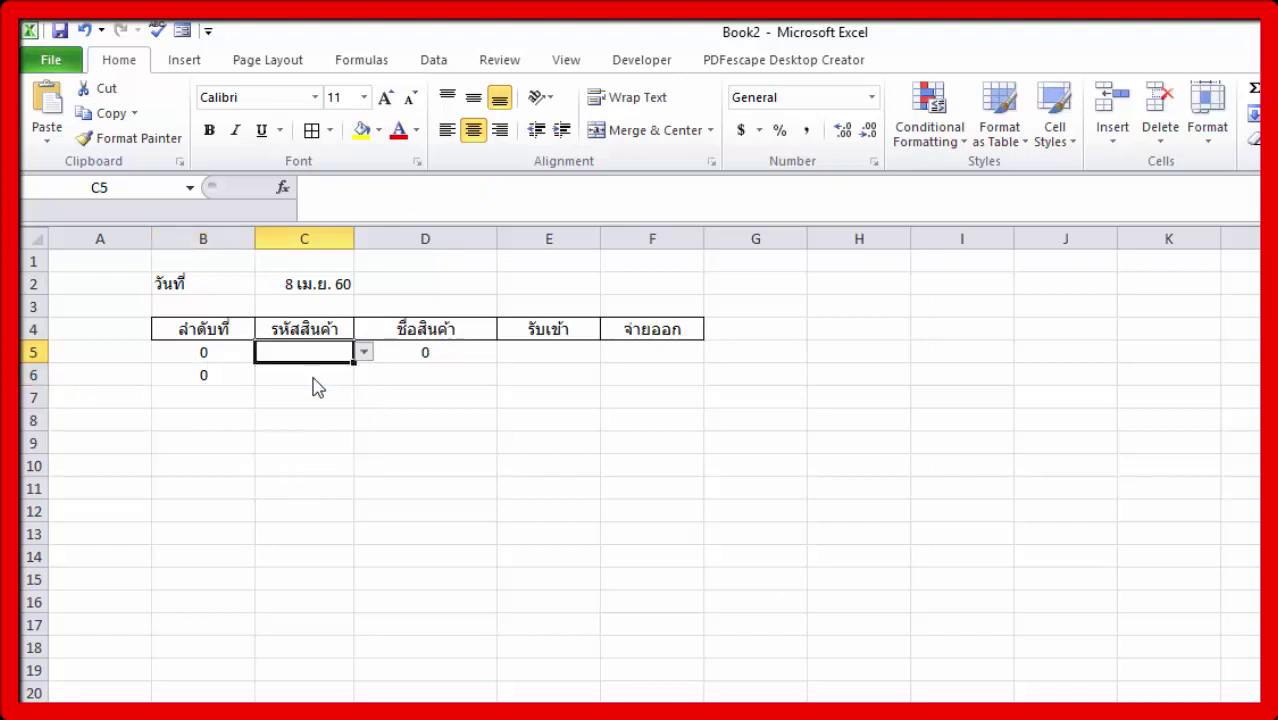
key(Delete)
Copy C5's product-code dropdown down column C to row 20 and check it
mouse_move(349, 374)
mouse_down()
mouse_move(325, 700)
mouse_move(298, 675)
mouse_up()
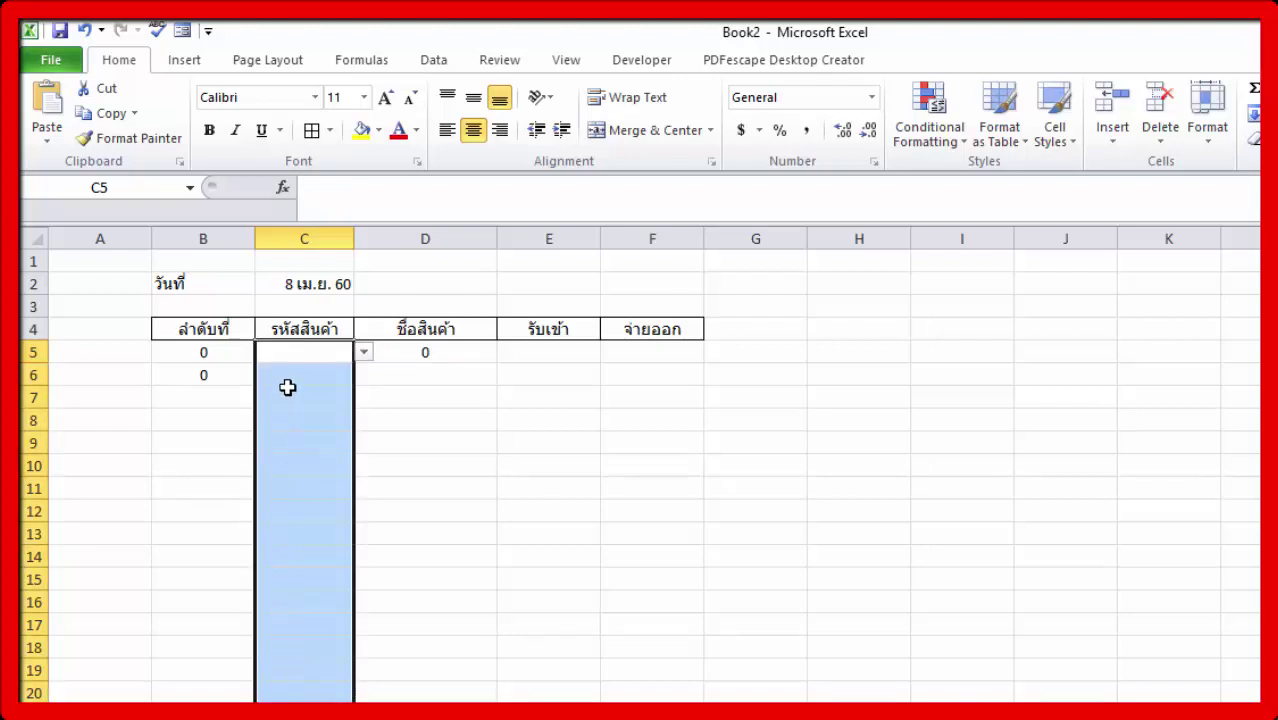
click(298, 352)
click(300, 372)
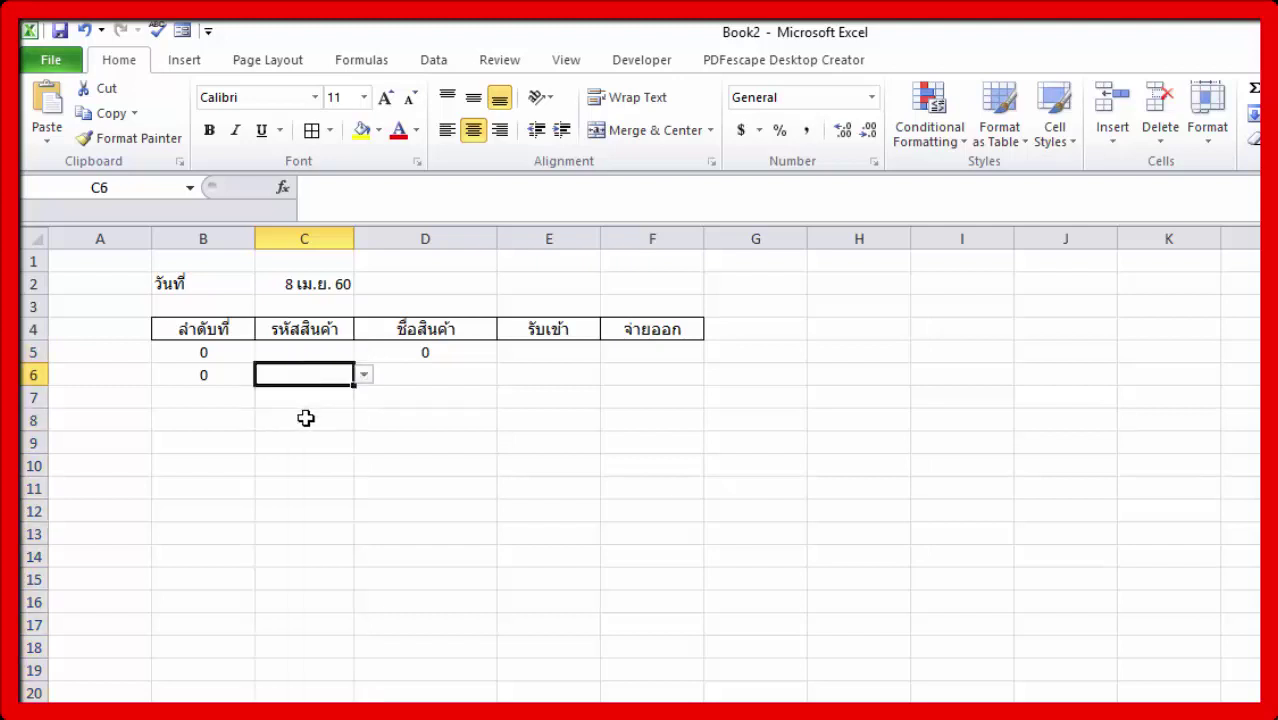
click(308, 399)
click(308, 420)
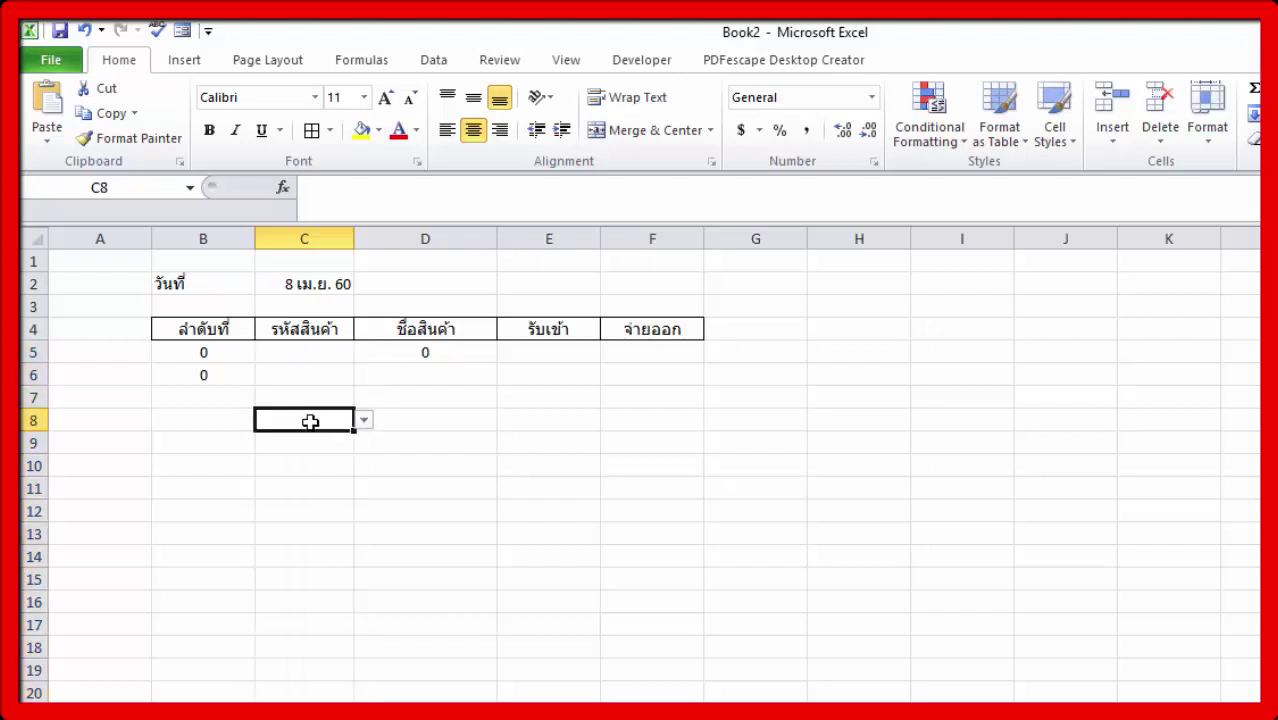
click(212, 378)
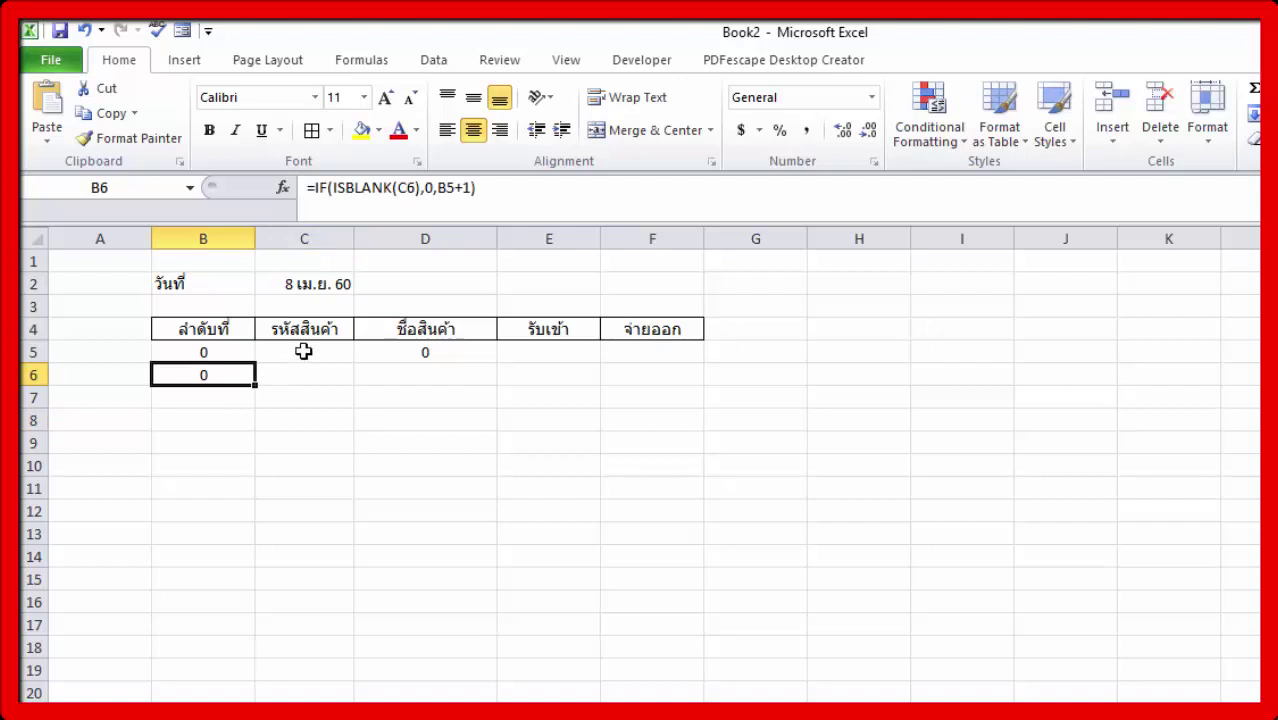
Set C5 to A1003 so D5 shows Yoga Tablet 8 and B5 shows 1
click(303, 351)
click(363, 352)
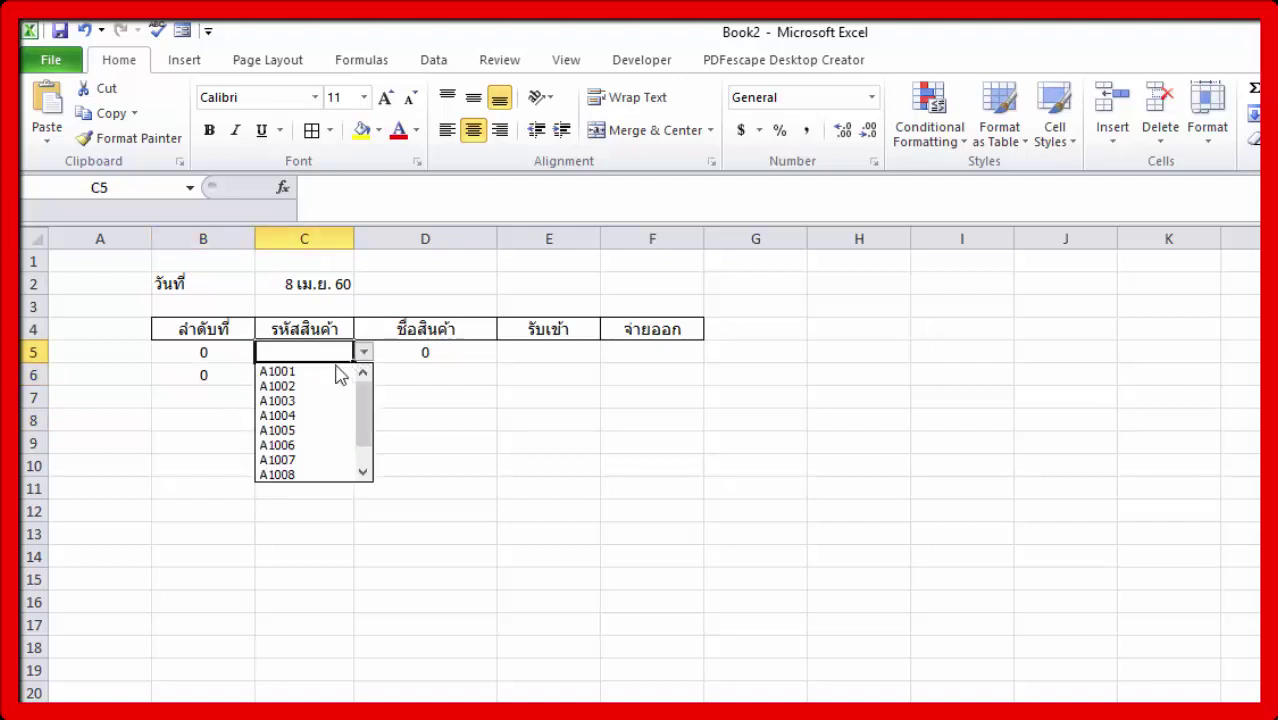
click(300, 372)
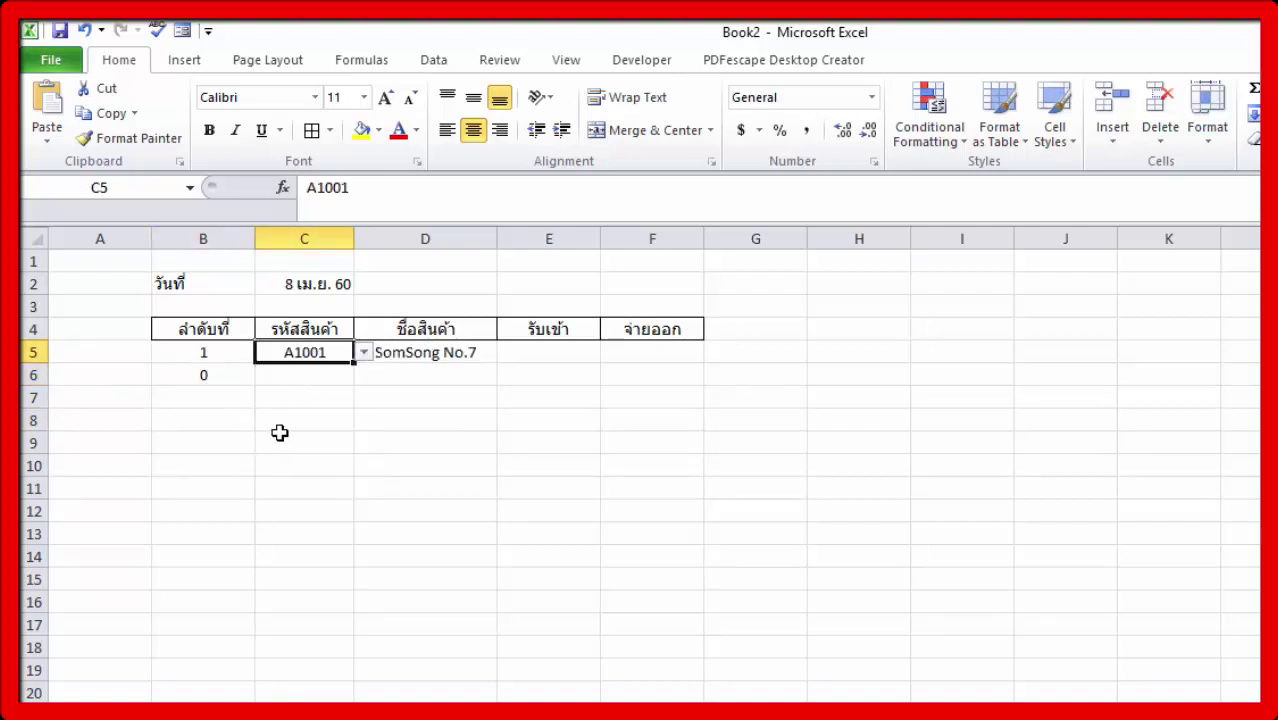
click(288, 376)
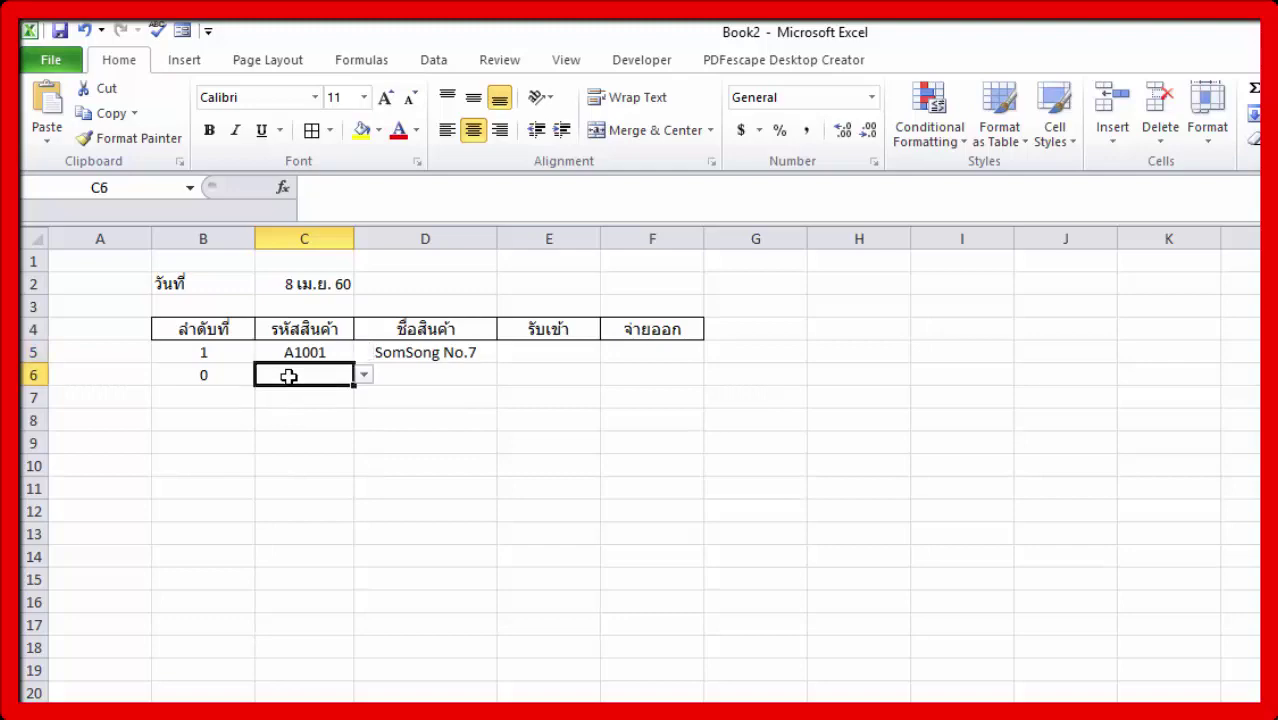
click(306, 352)
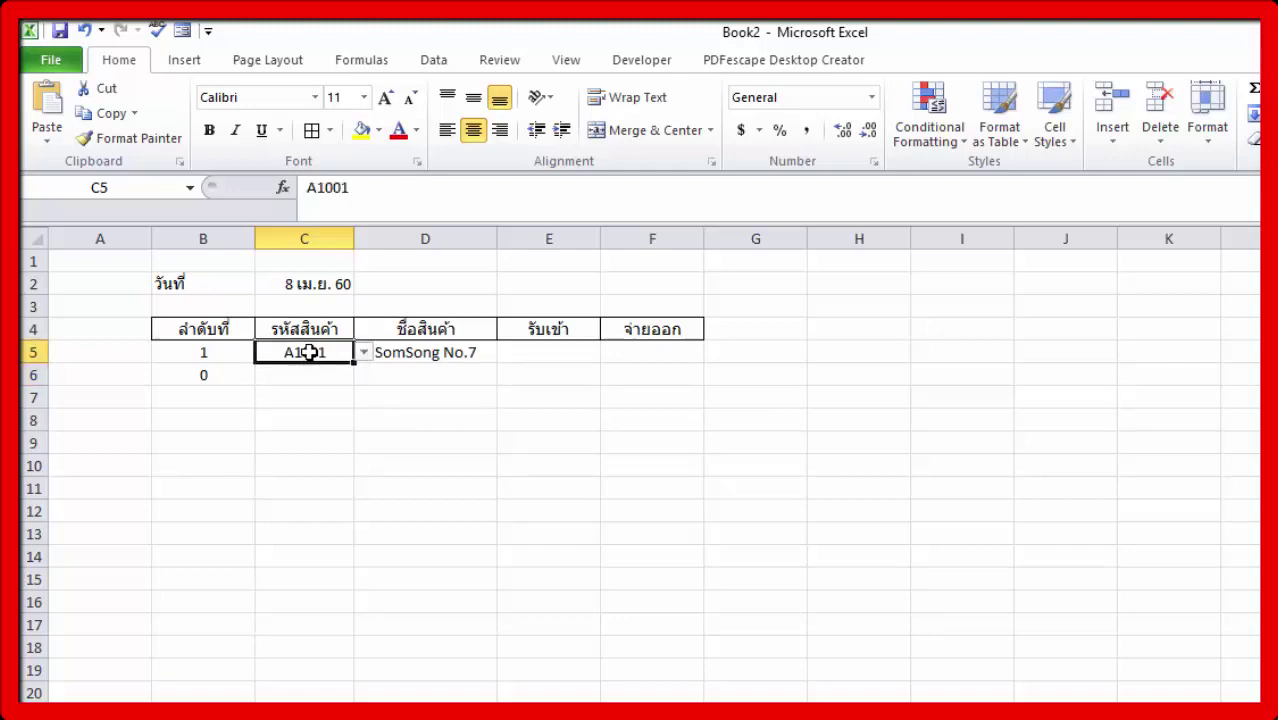
click(363, 358)
click(282, 400)
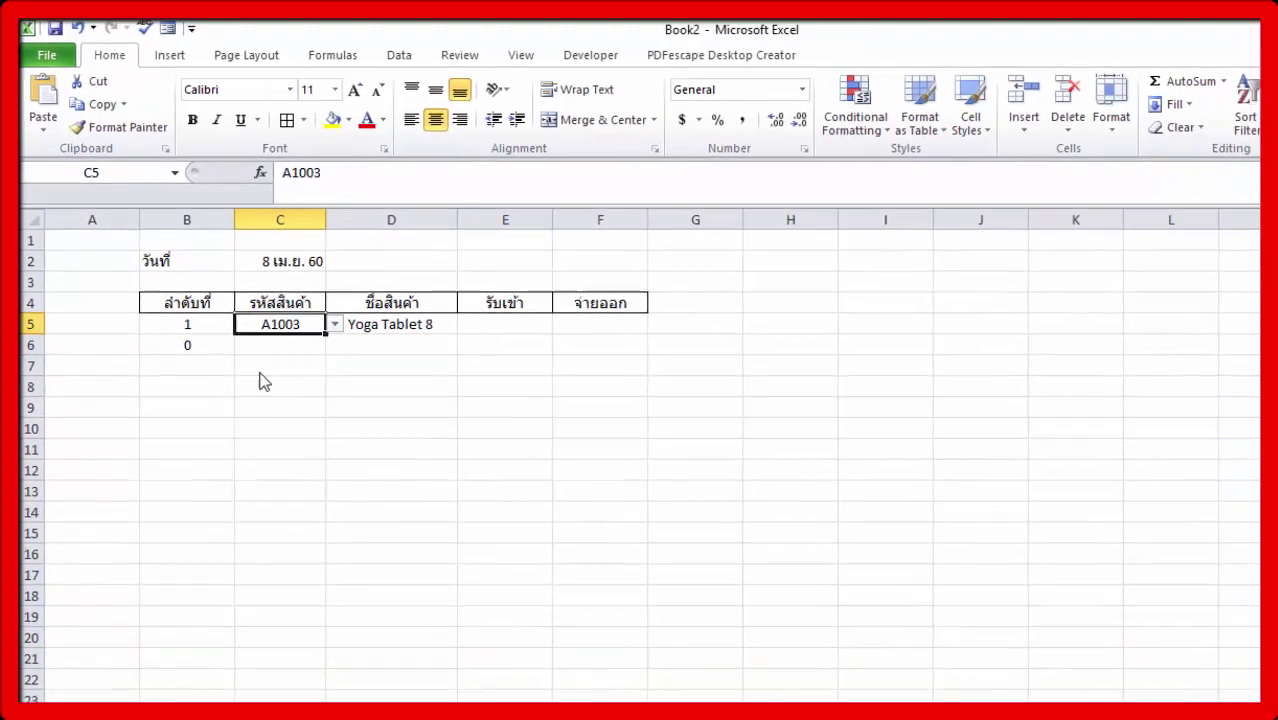
click(257, 394)
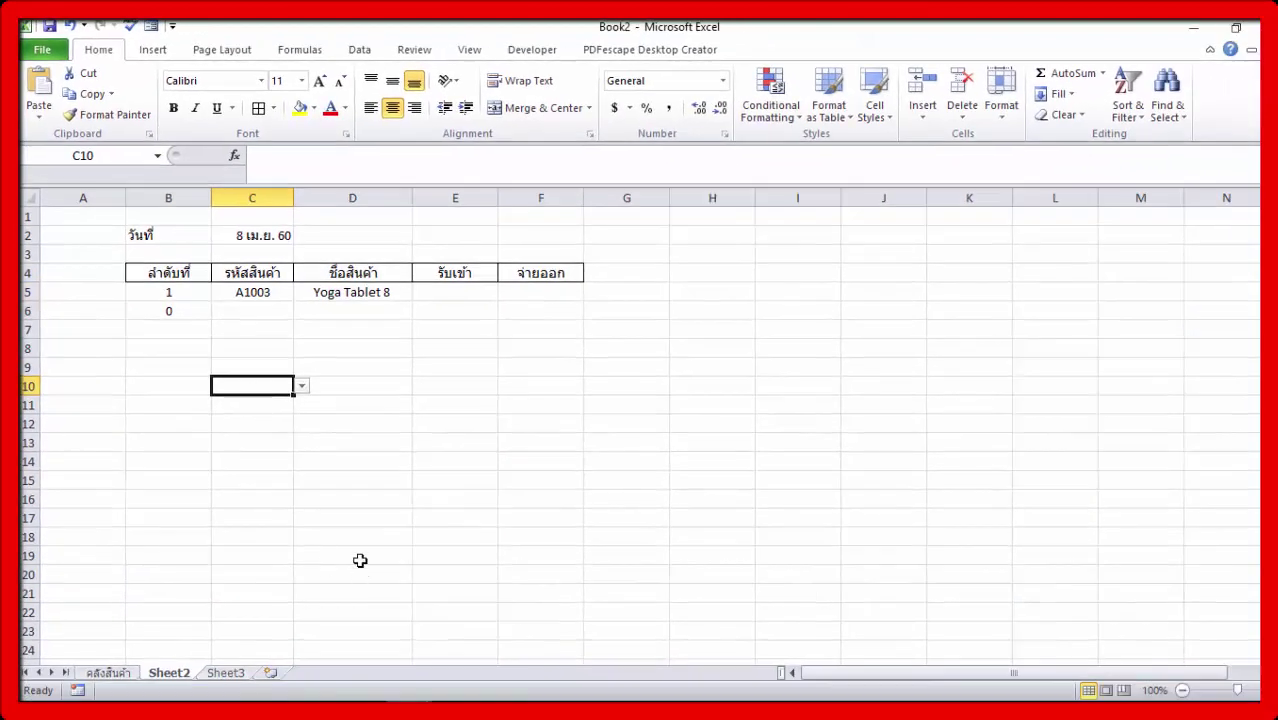
Fill the D5 product-name formula down to D23 and the B6 numbering formula to B23
click(372, 302)
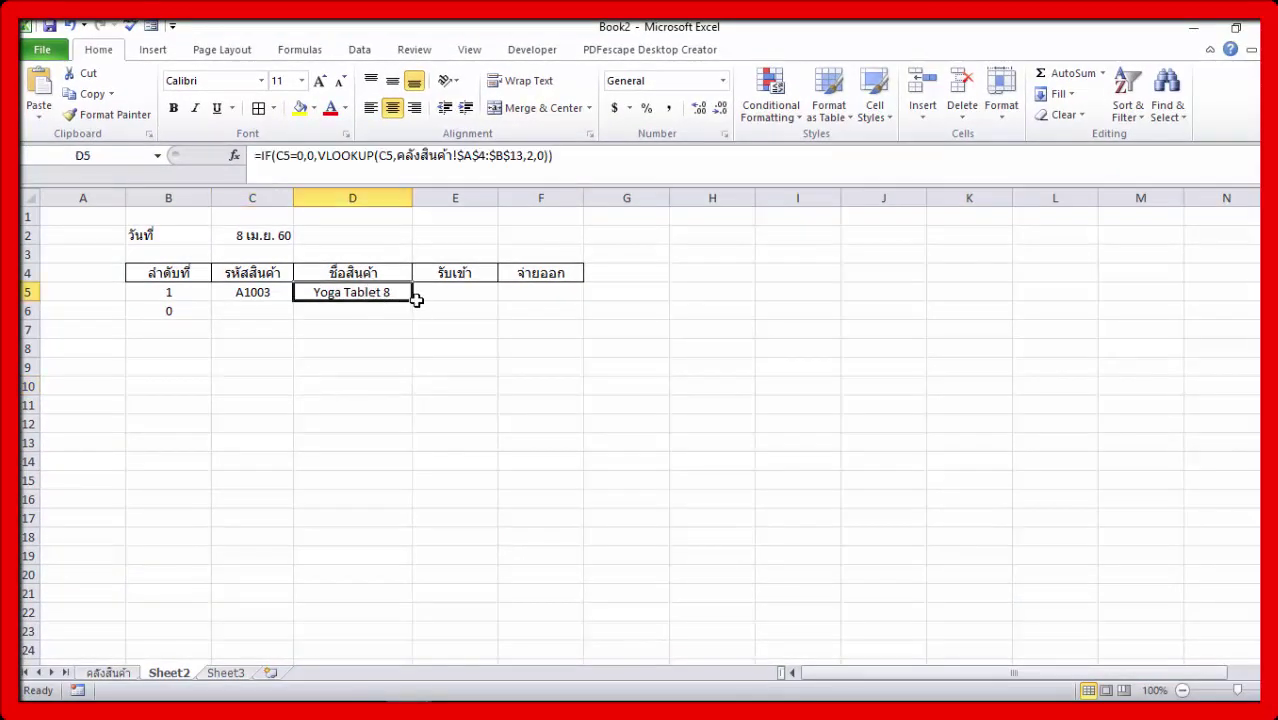
drag(409, 299, 383, 640)
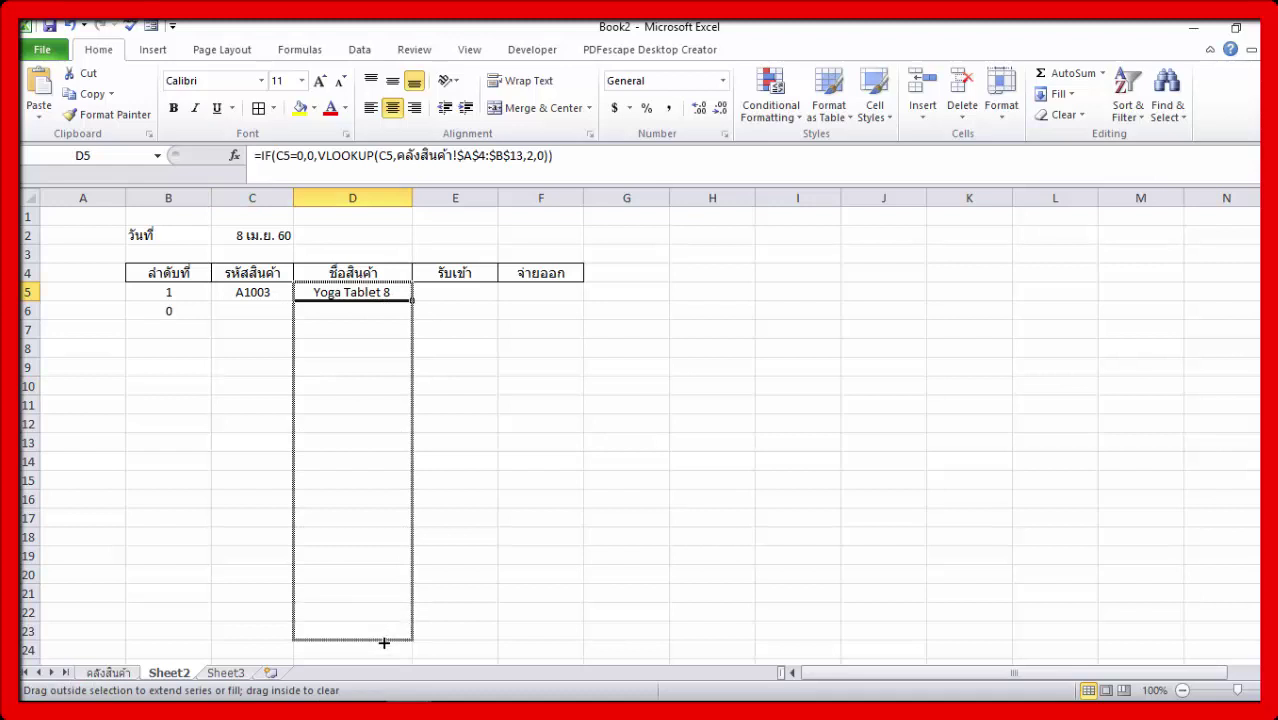
click(606, 380)
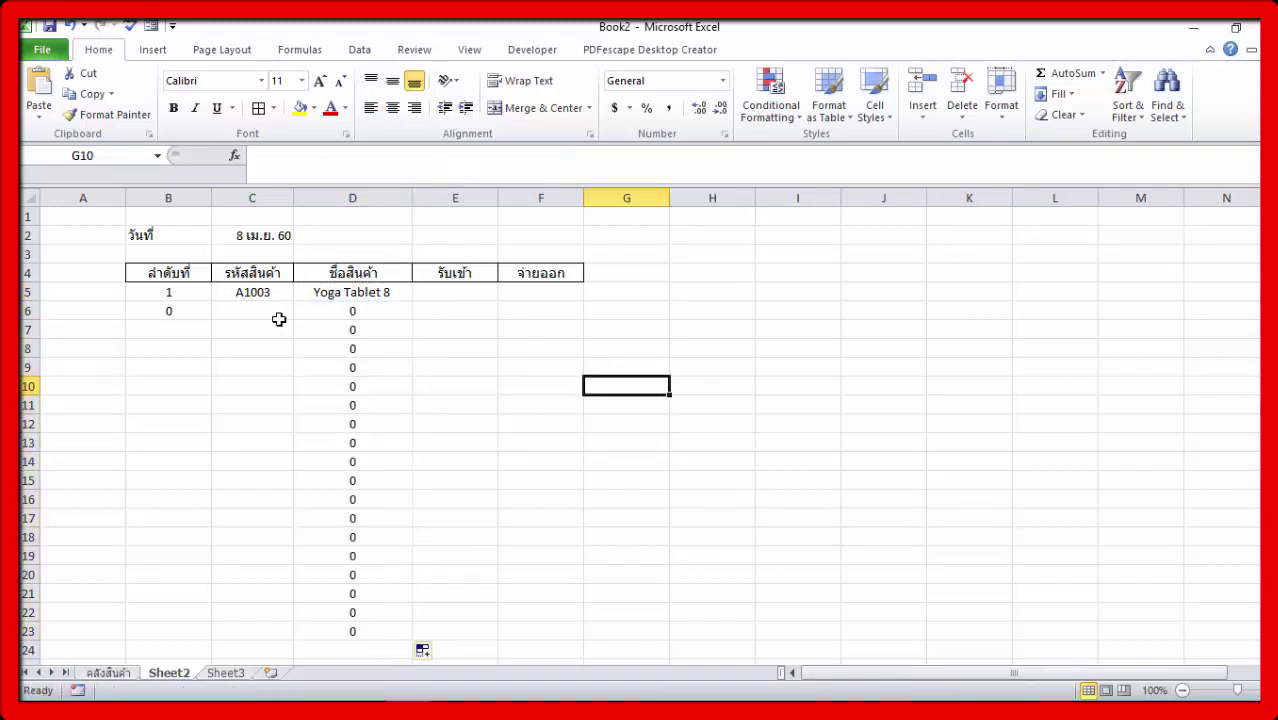
click(202, 315)
drag(213, 323, 203, 641)
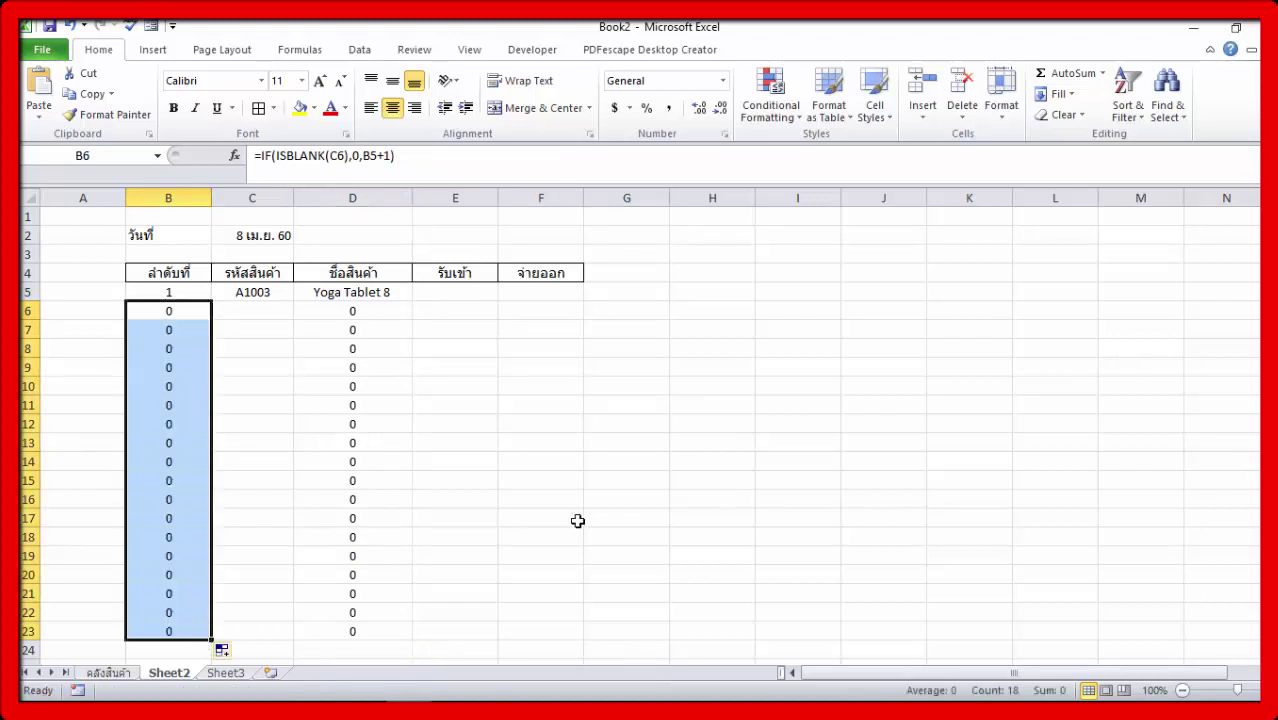
click(606, 487)
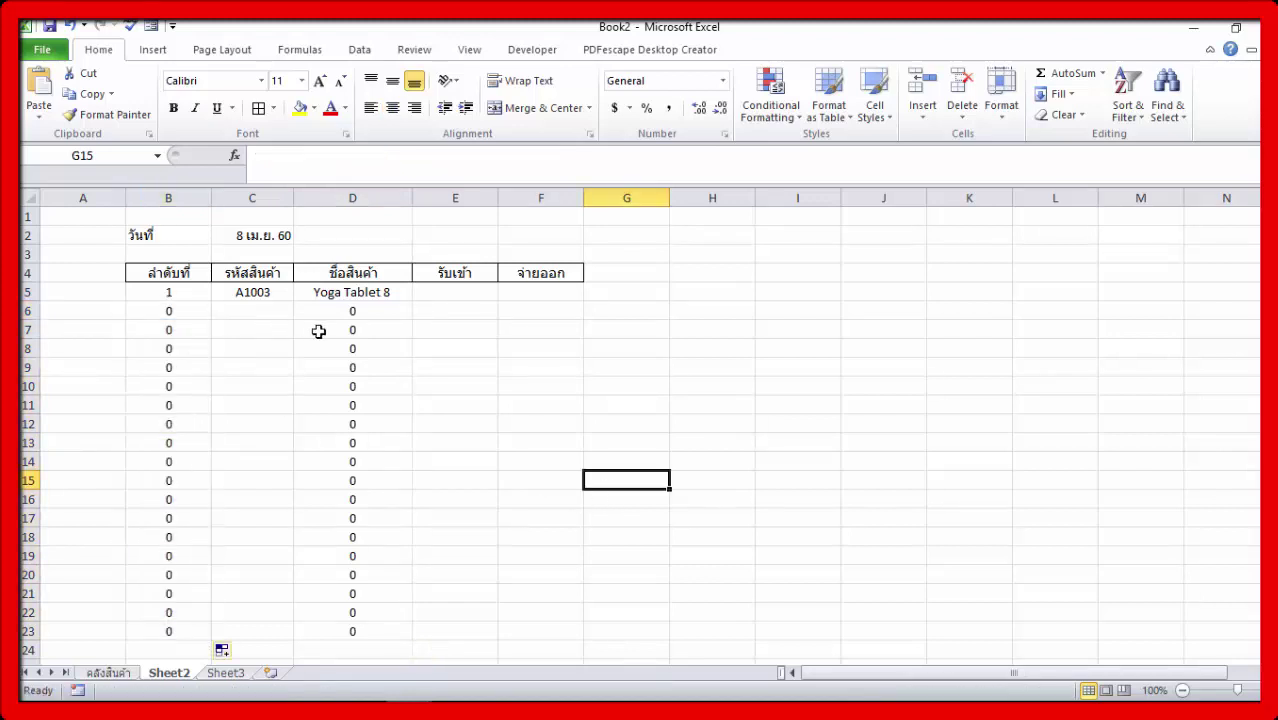
Choose code A1005 in C6 and A1004 in C7 from the product-code dropdowns
click(284, 310)
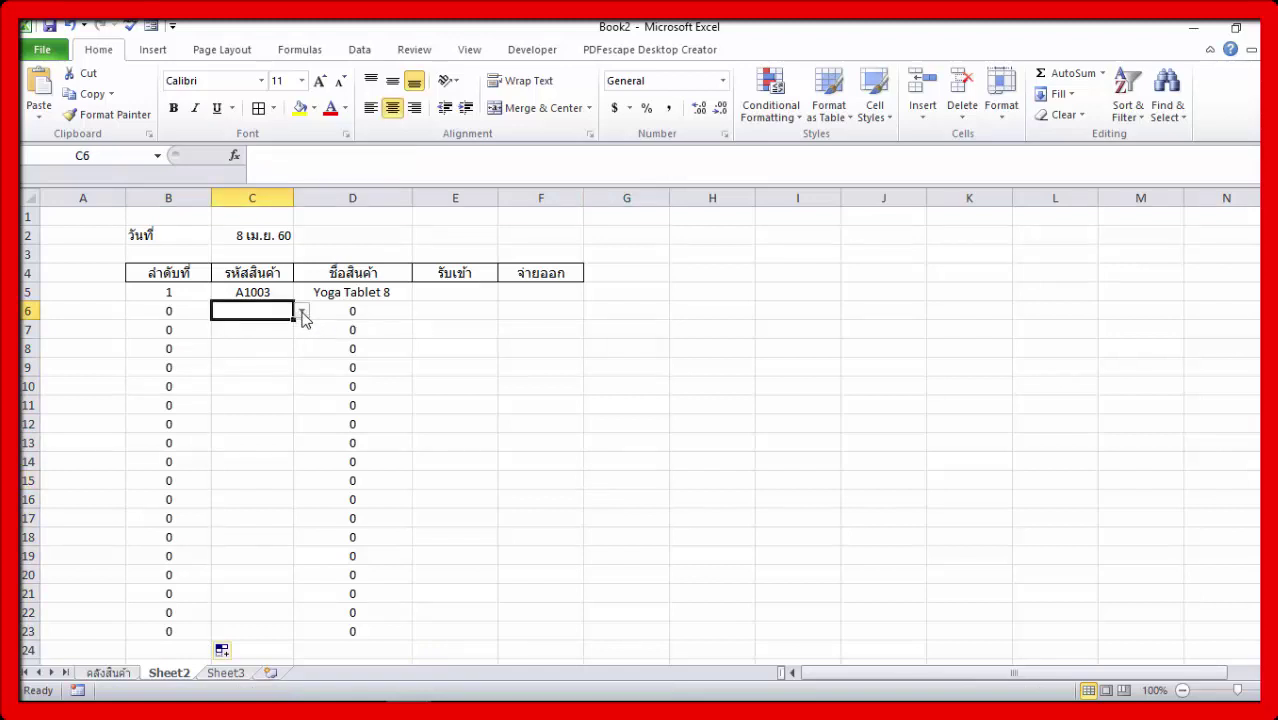
click(302, 314)
click(256, 356)
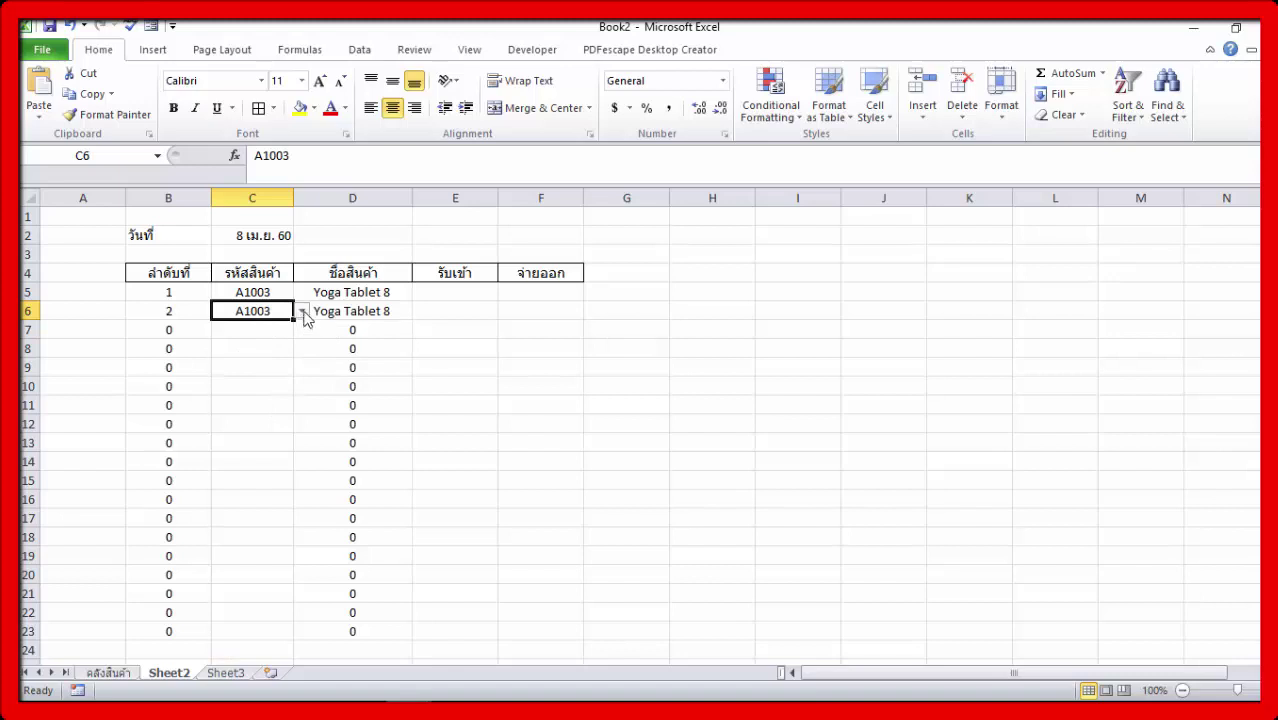
click(301, 312)
click(252, 350)
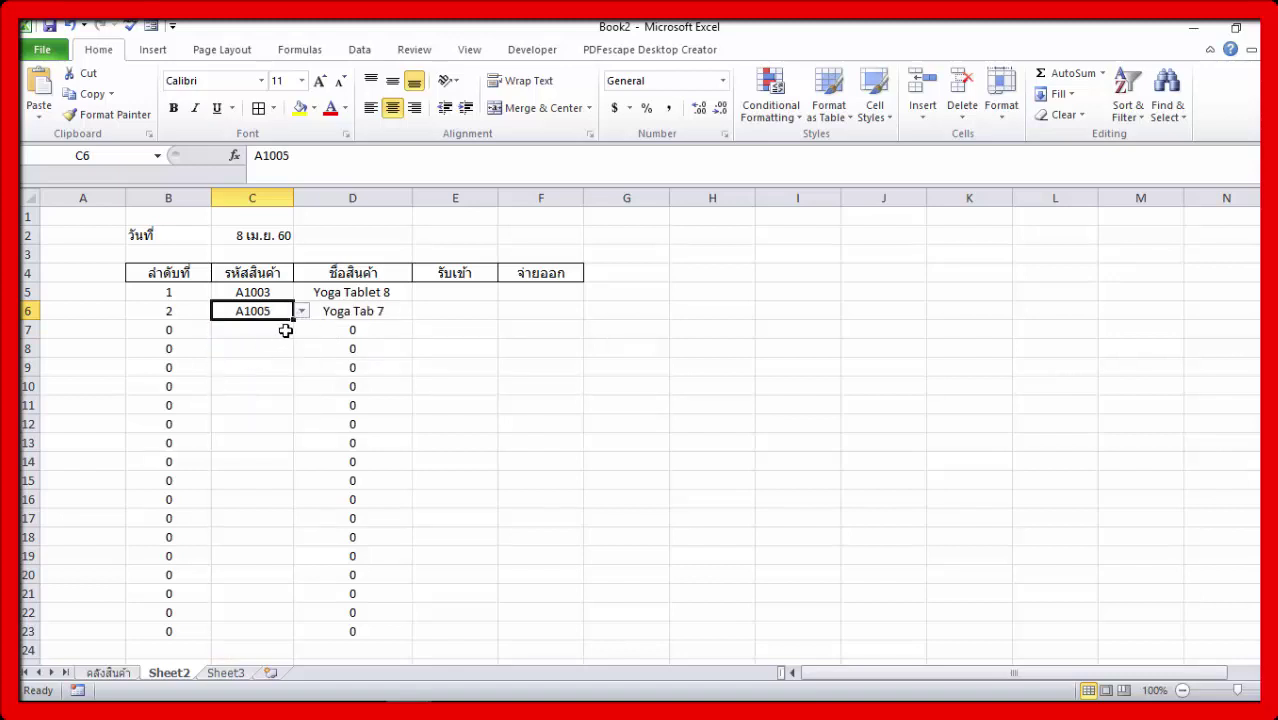
click(285, 330)
click(301, 330)
click(256, 392)
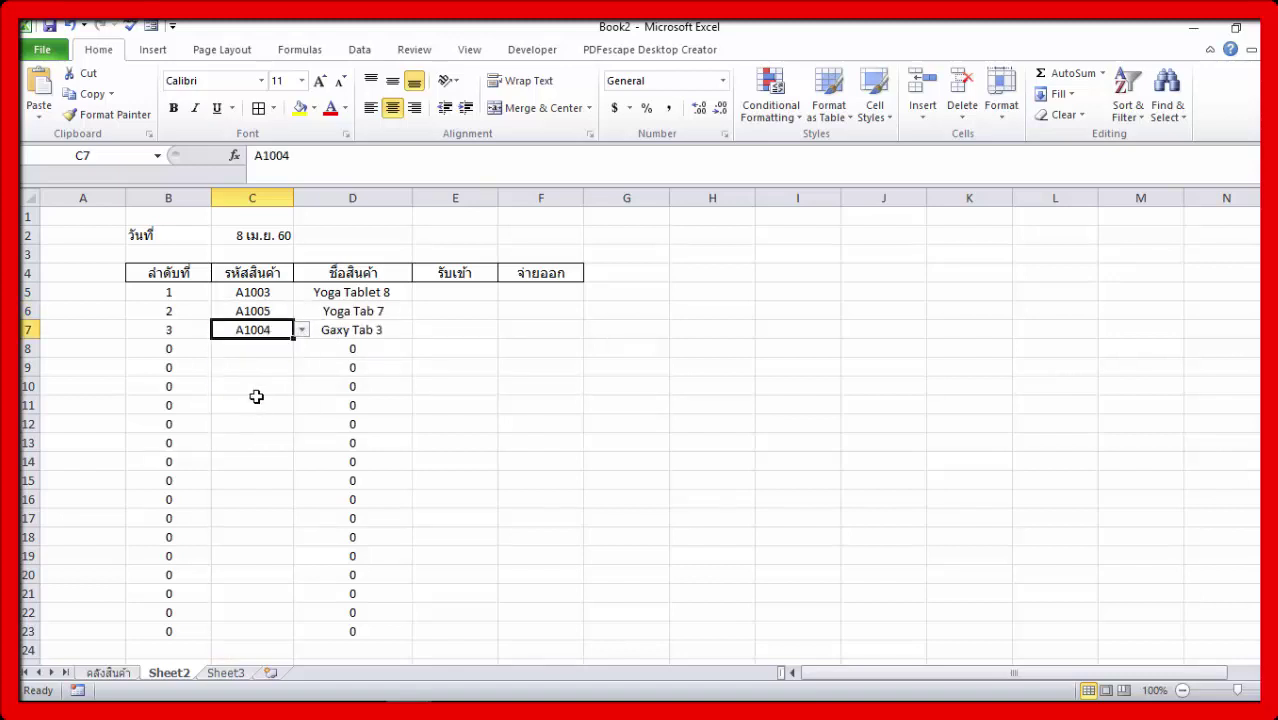
Pick A1007, A1005 and A1006 in C8–C10, then check the D14 and B15 formulas
click(263, 350)
click(301, 349)
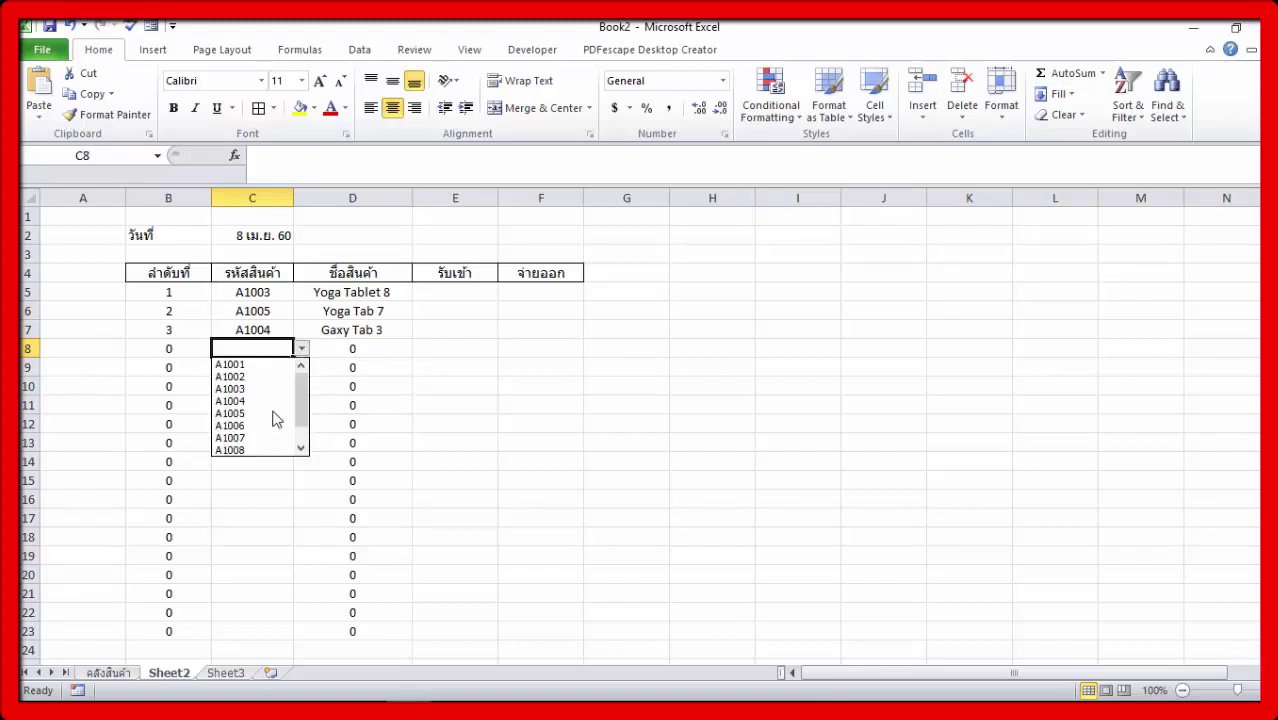
click(257, 433)
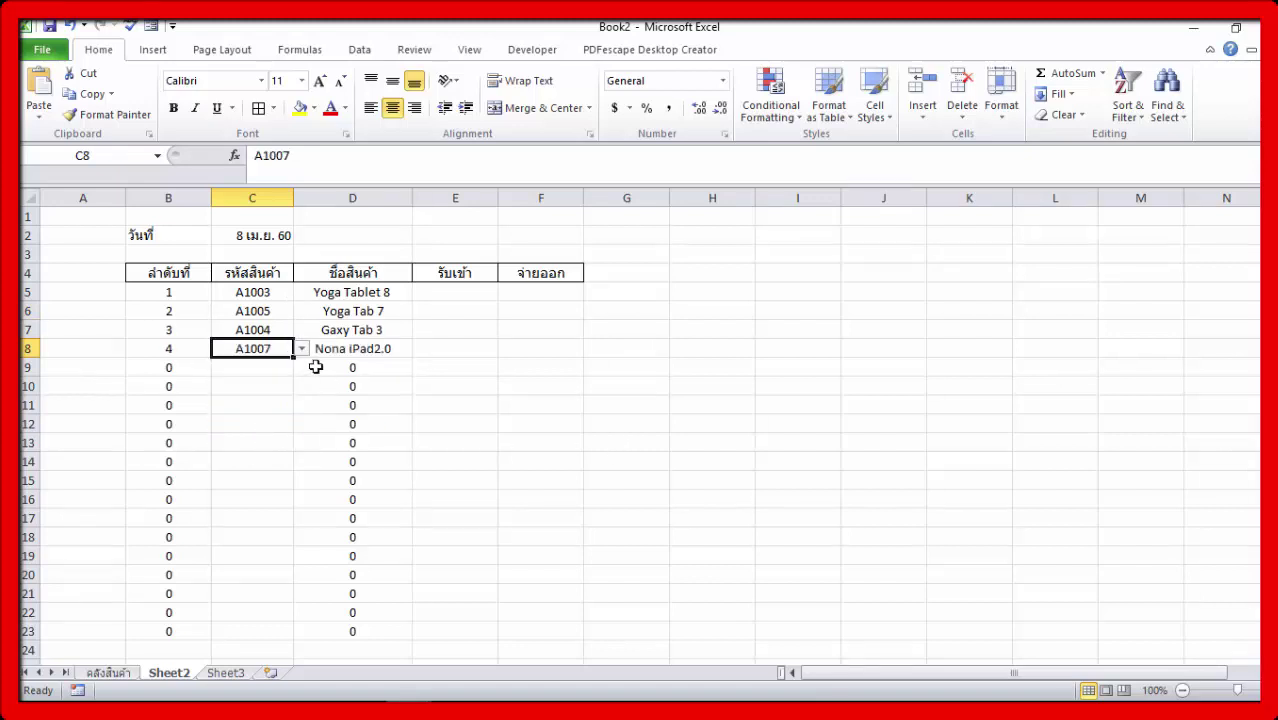
click(254, 368)
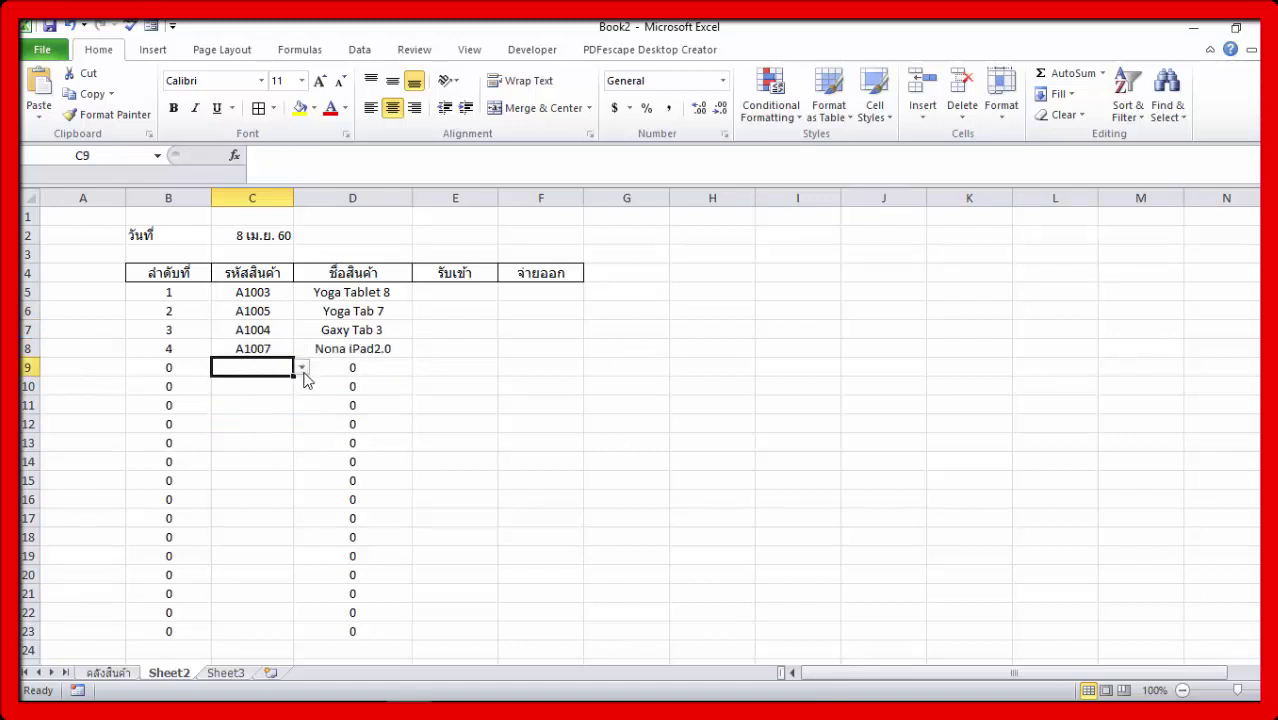
click(301, 368)
click(252, 433)
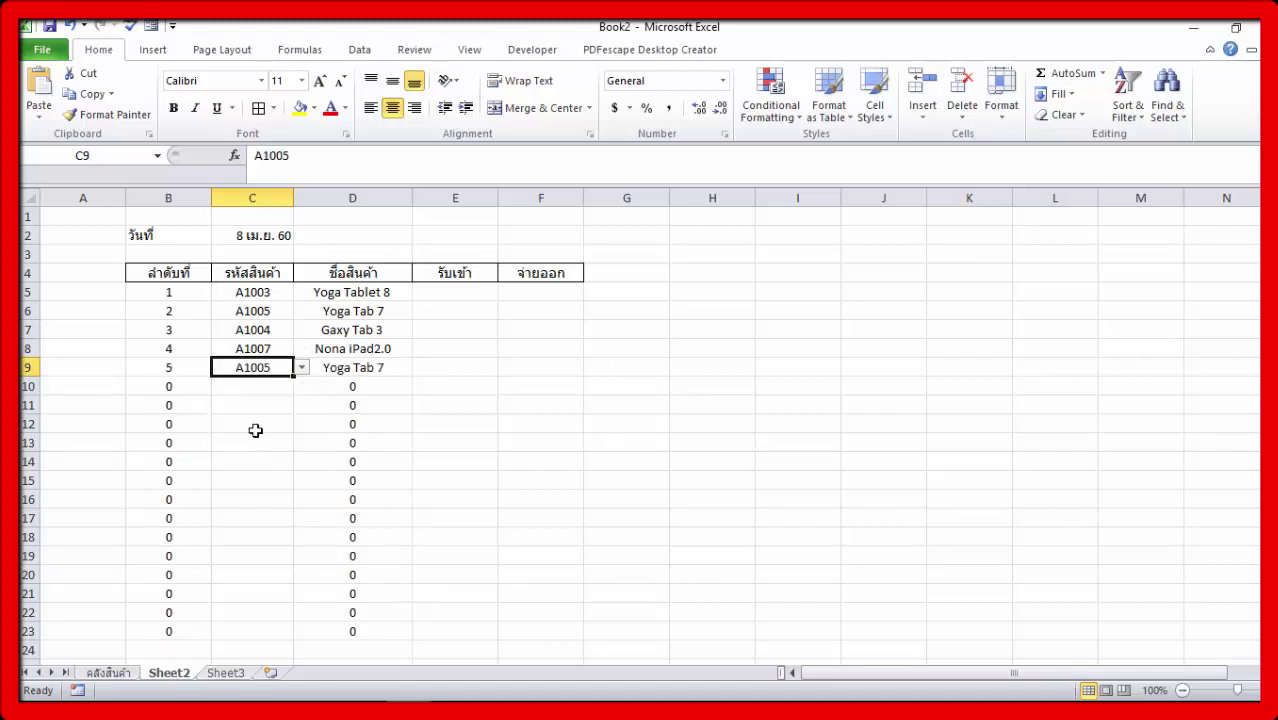
click(267, 384)
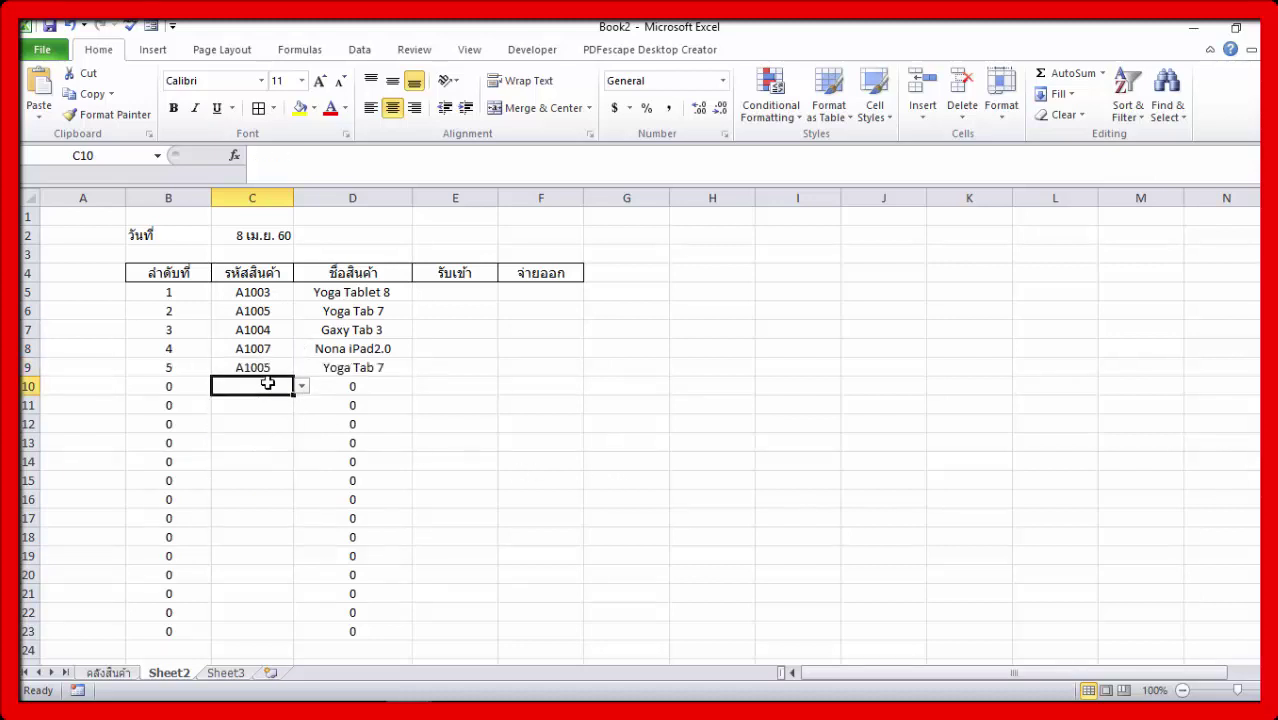
click(301, 387)
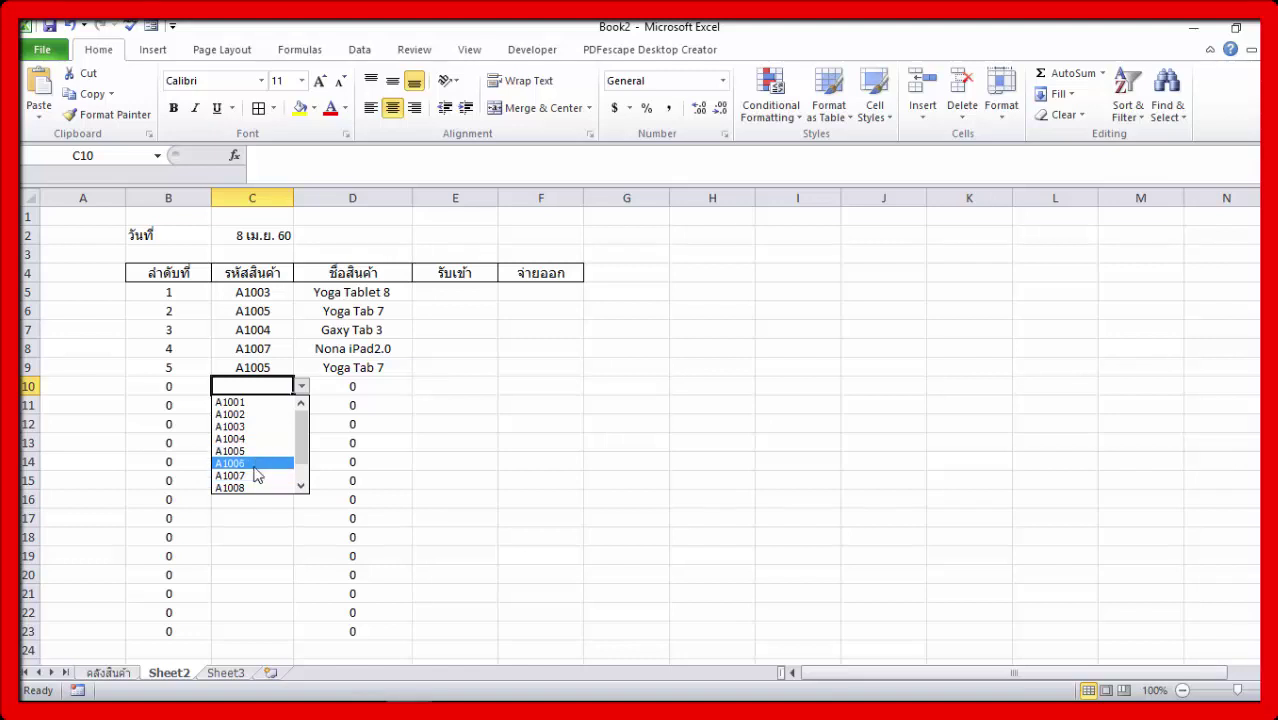
click(255, 464)
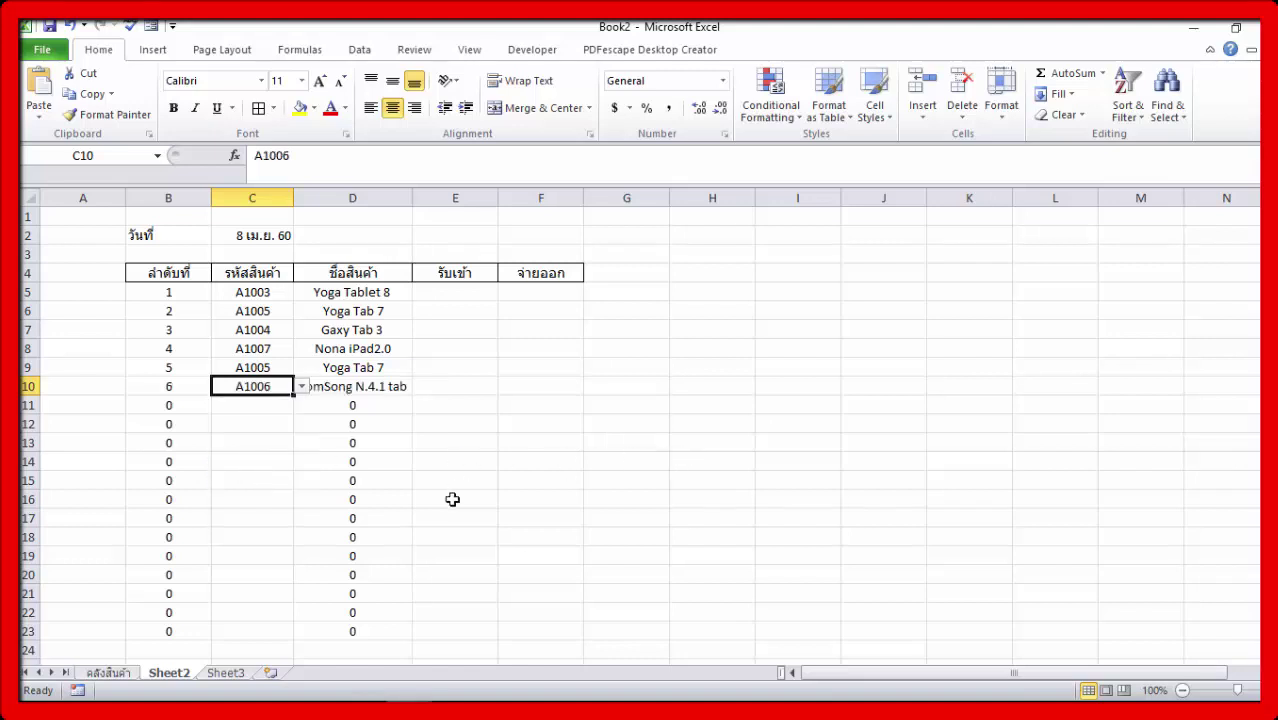
click(307, 460)
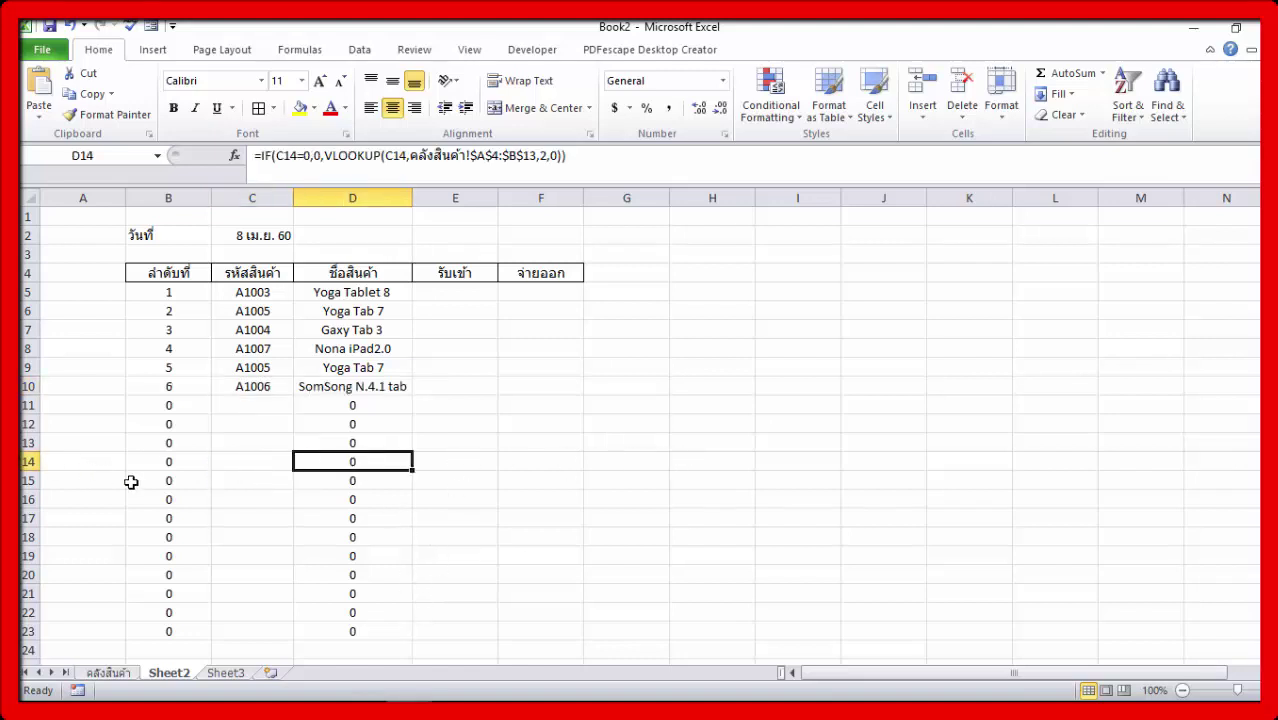
click(179, 478)
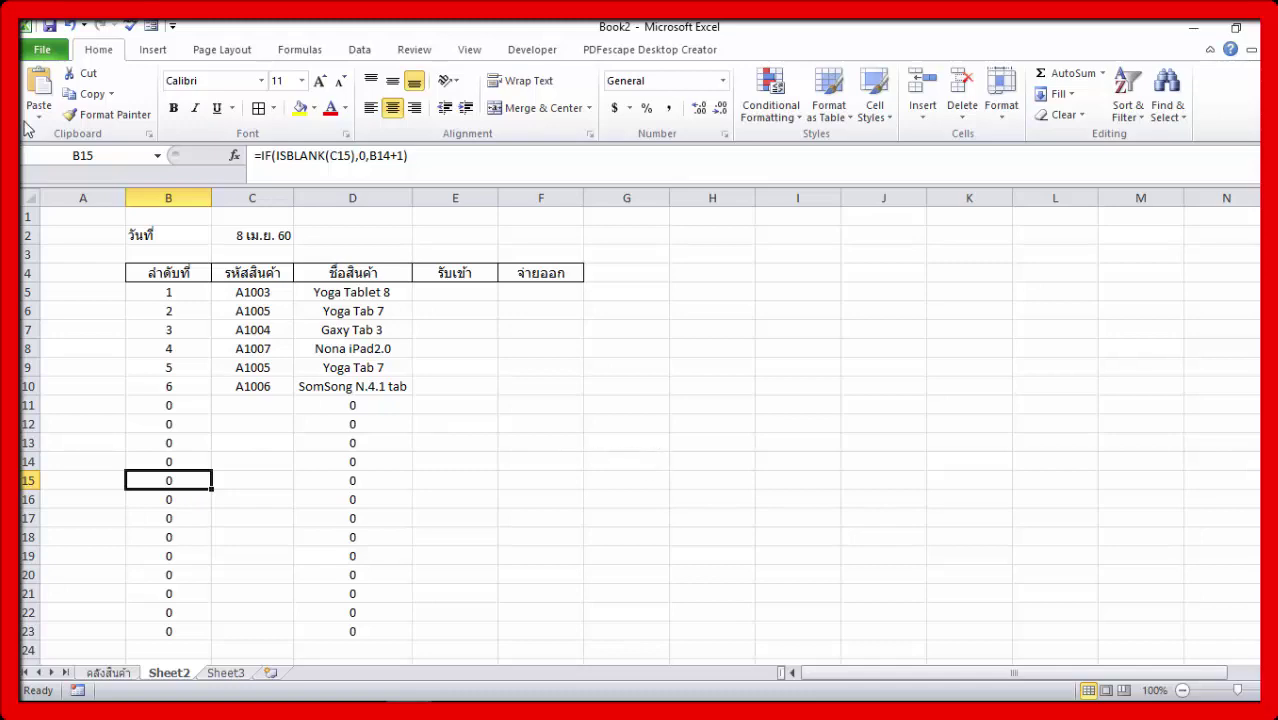
Turn off 'Show a zero in cells that have zero value' for Sheet2 in Advanced options
click(42, 49)
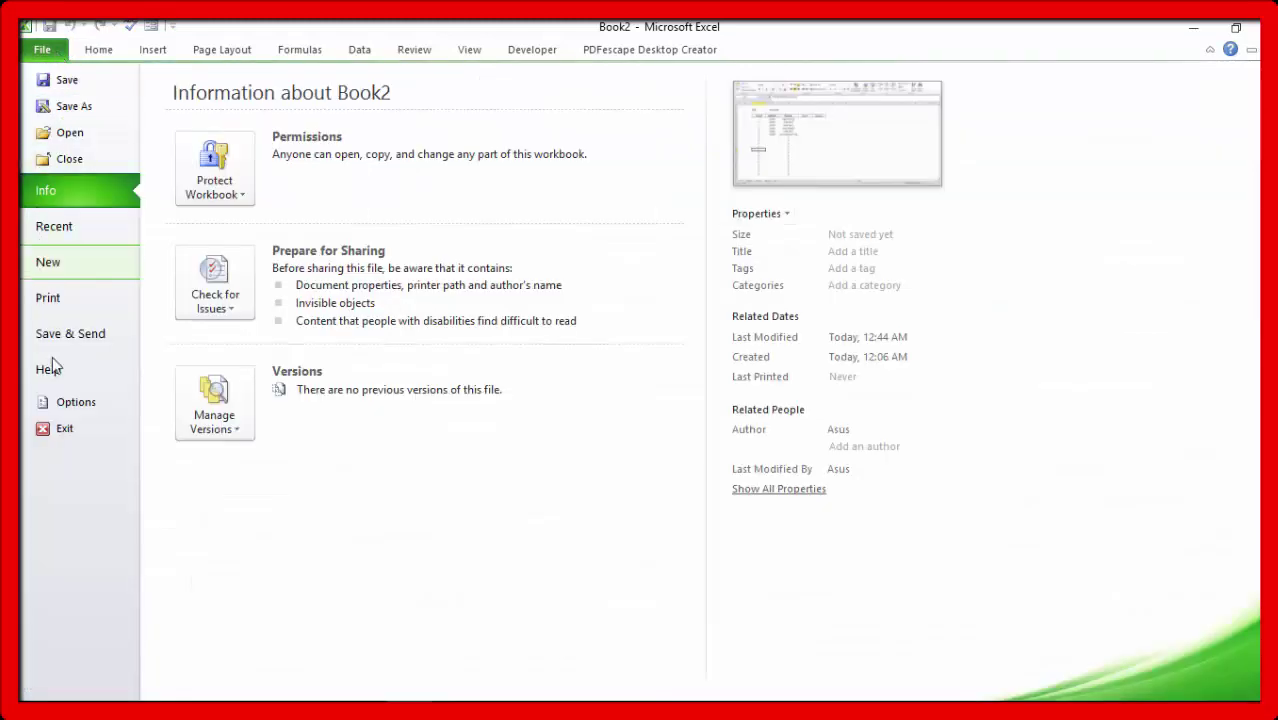
click(76, 404)
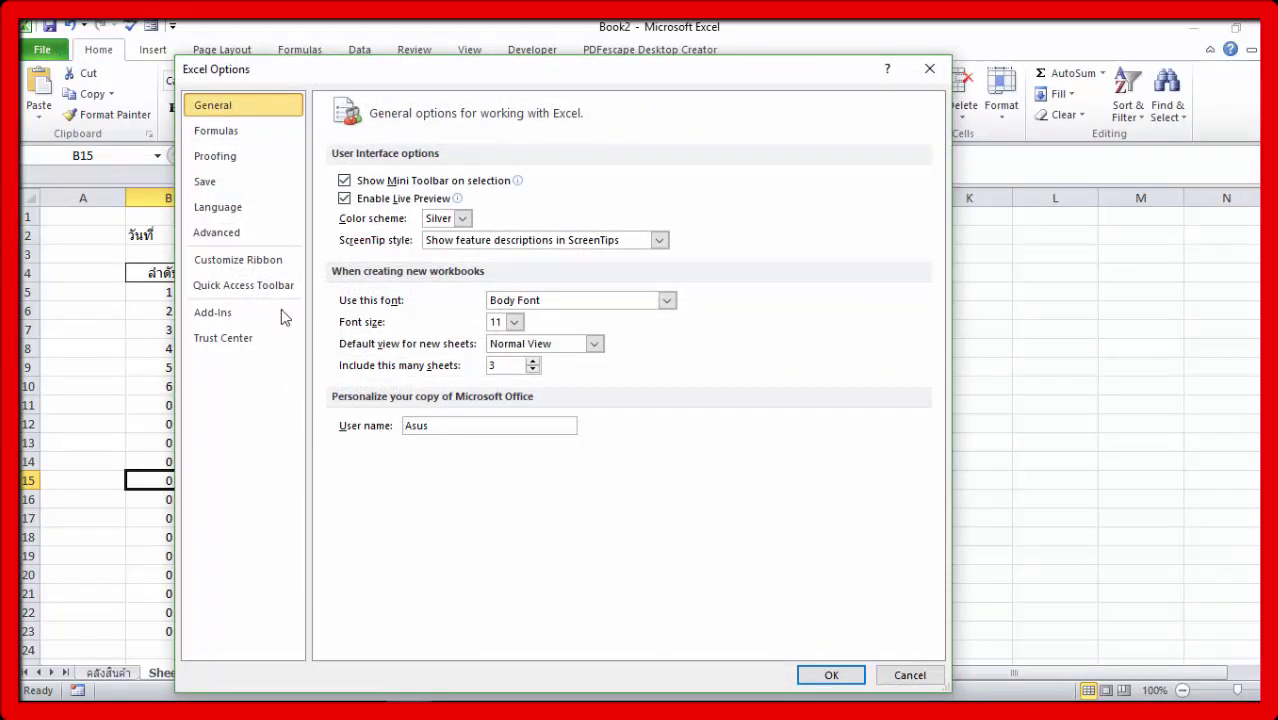
click(226, 240)
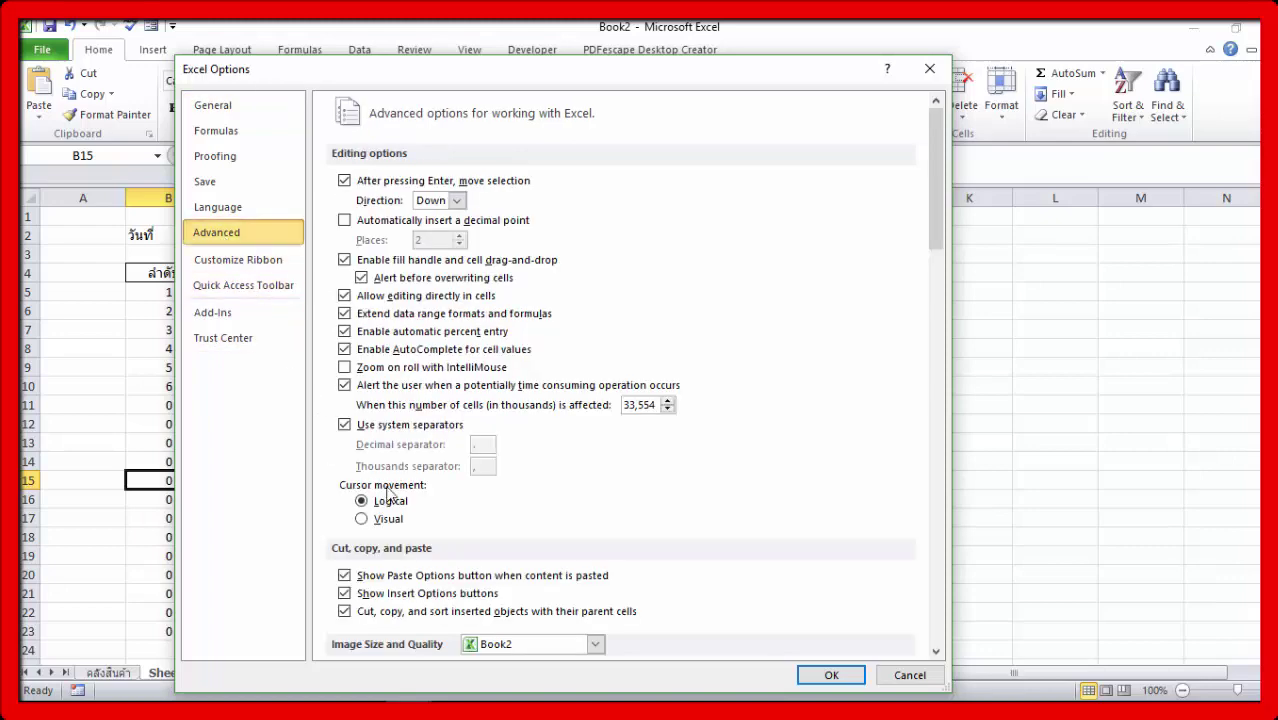
scroll(575, 451, down, 3)
scroll(578, 449, down, 7)
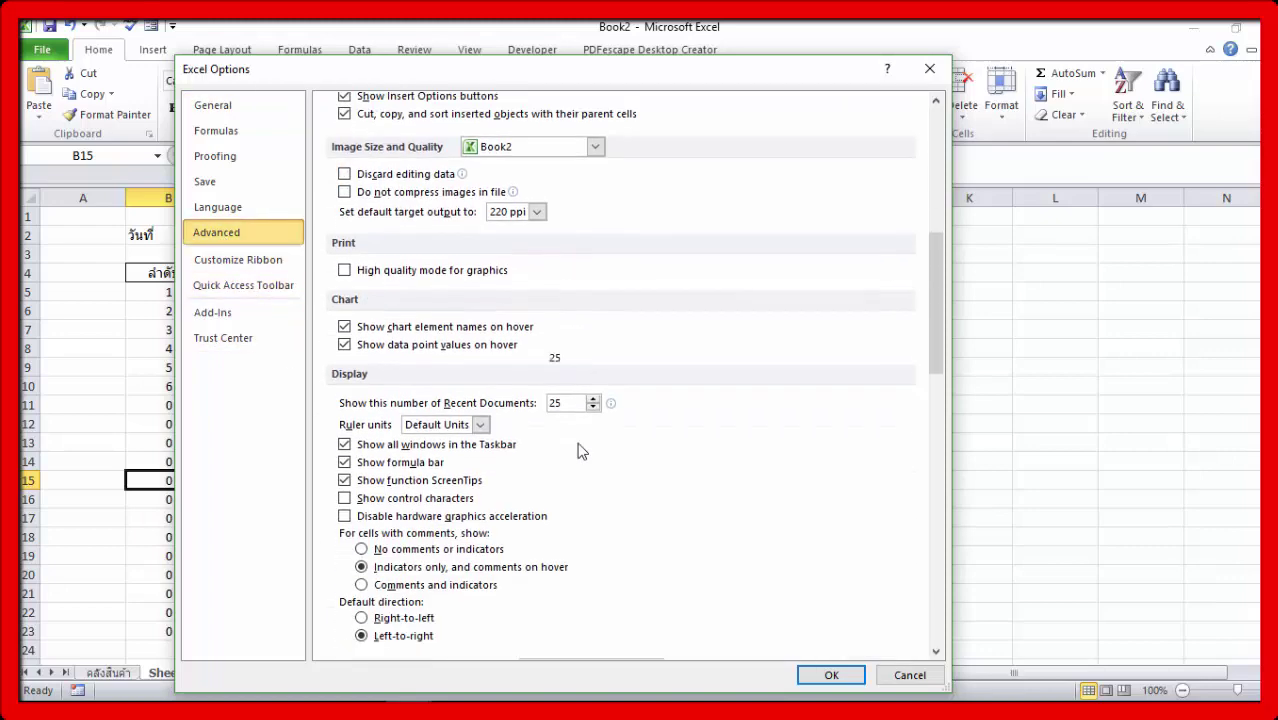
scroll(579, 449, down, 1)
scroll(580, 450, down, 4)
scroll(579, 449, down, 4)
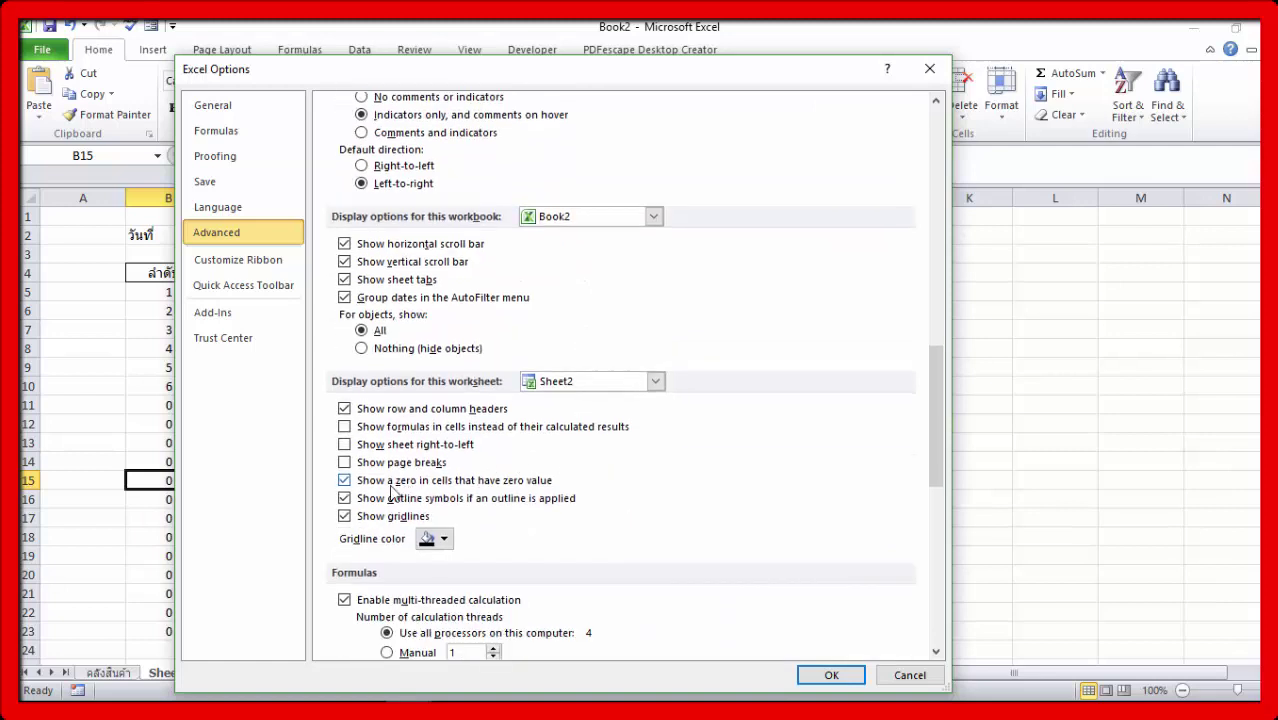
click(831, 676)
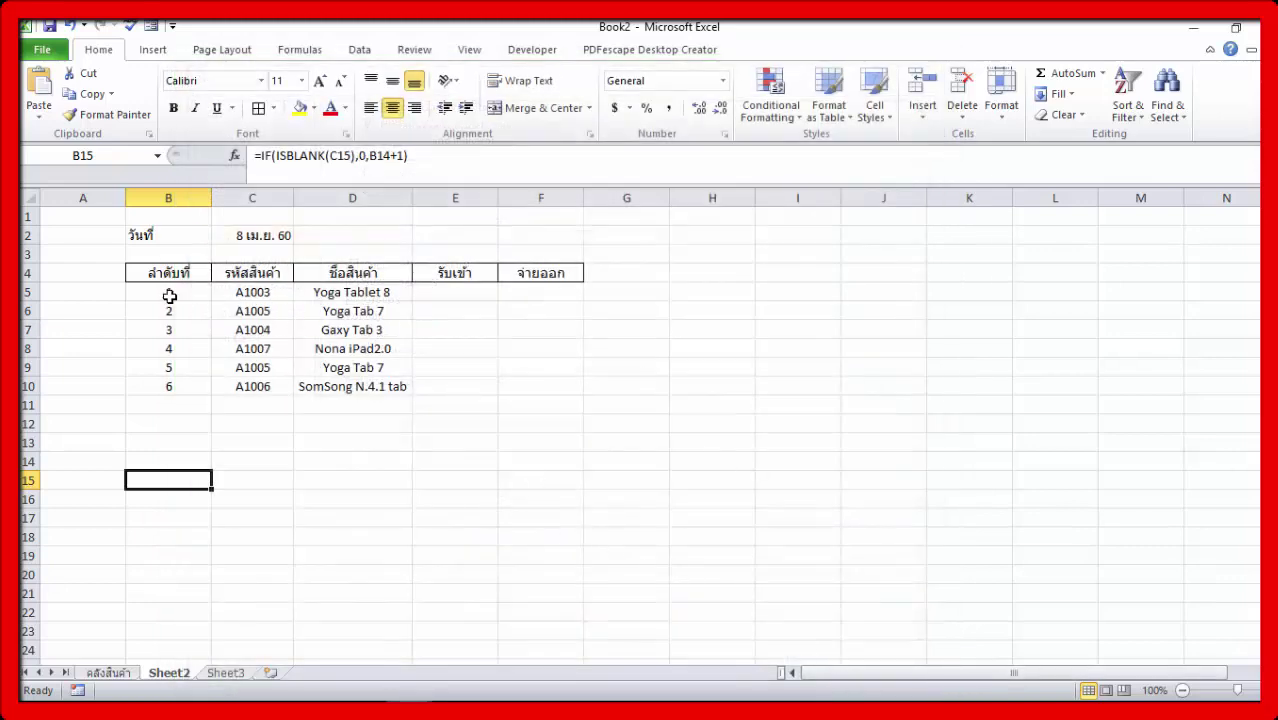
Apply All Borders to the log table body B5:F23
drag(169, 296, 524, 636)
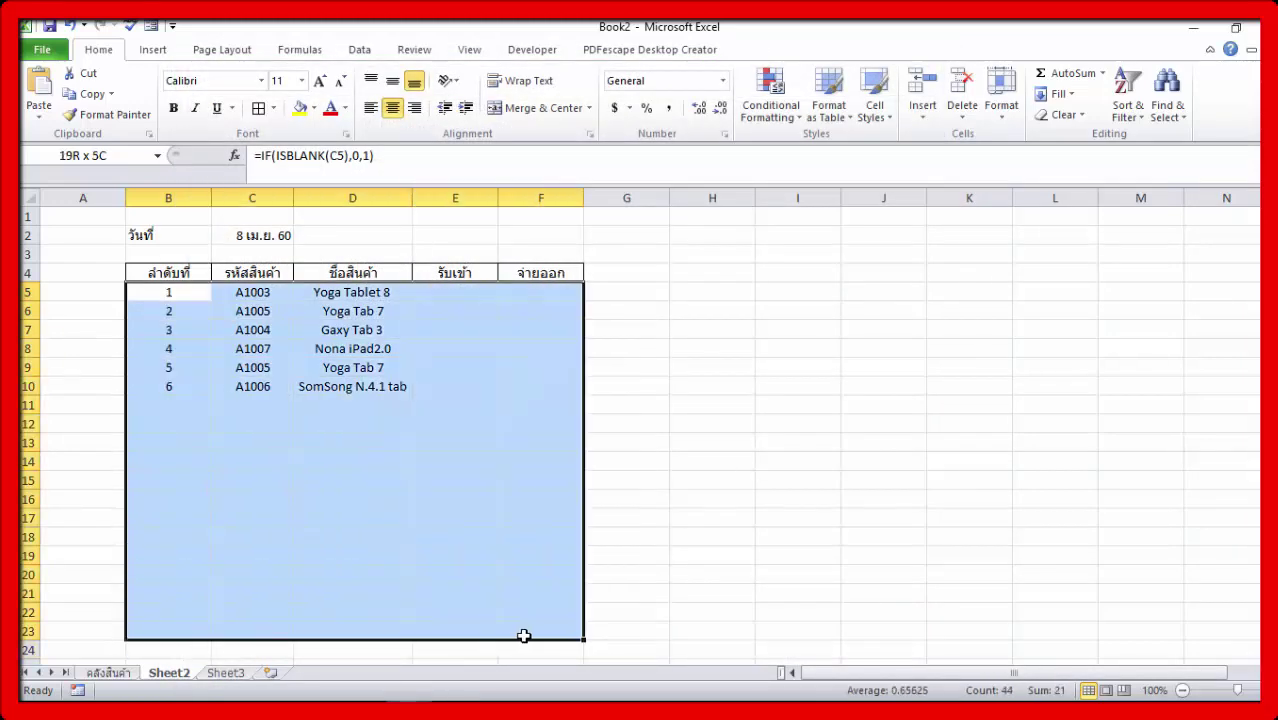
click(259, 110)
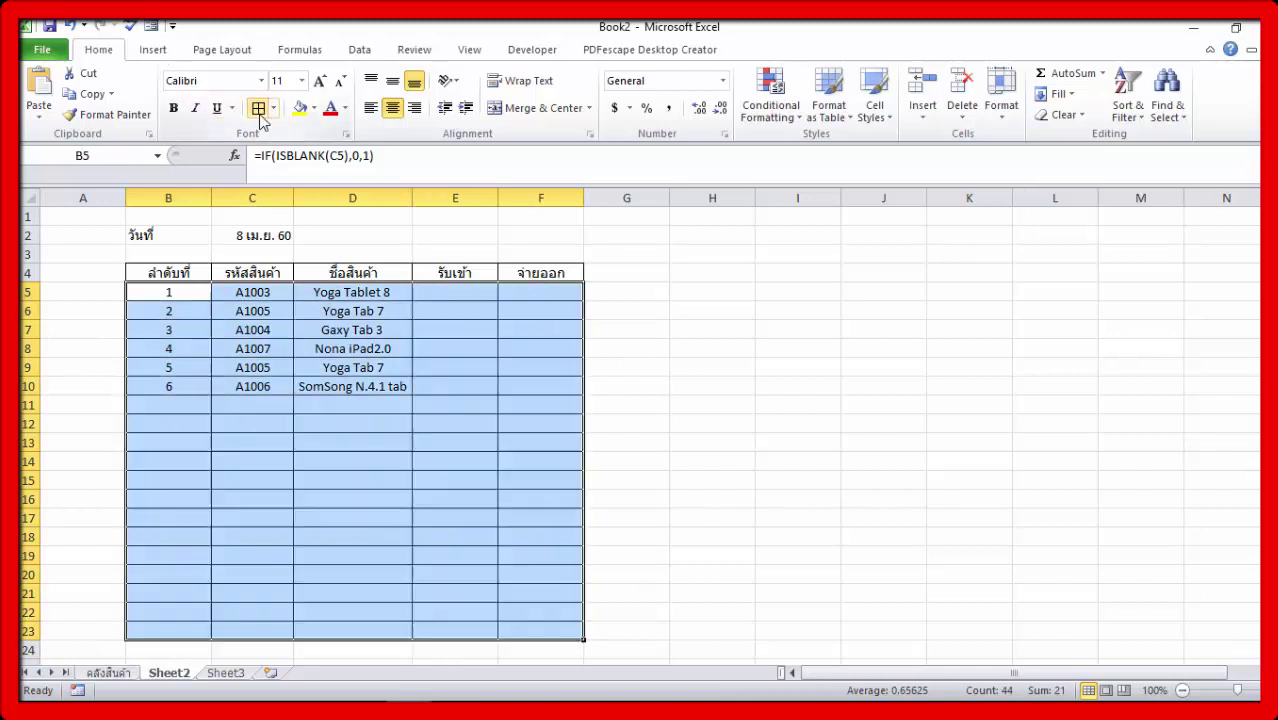
click(852, 422)
Give the header row B4:F4 a yellow fill and bold text
click(154, 273)
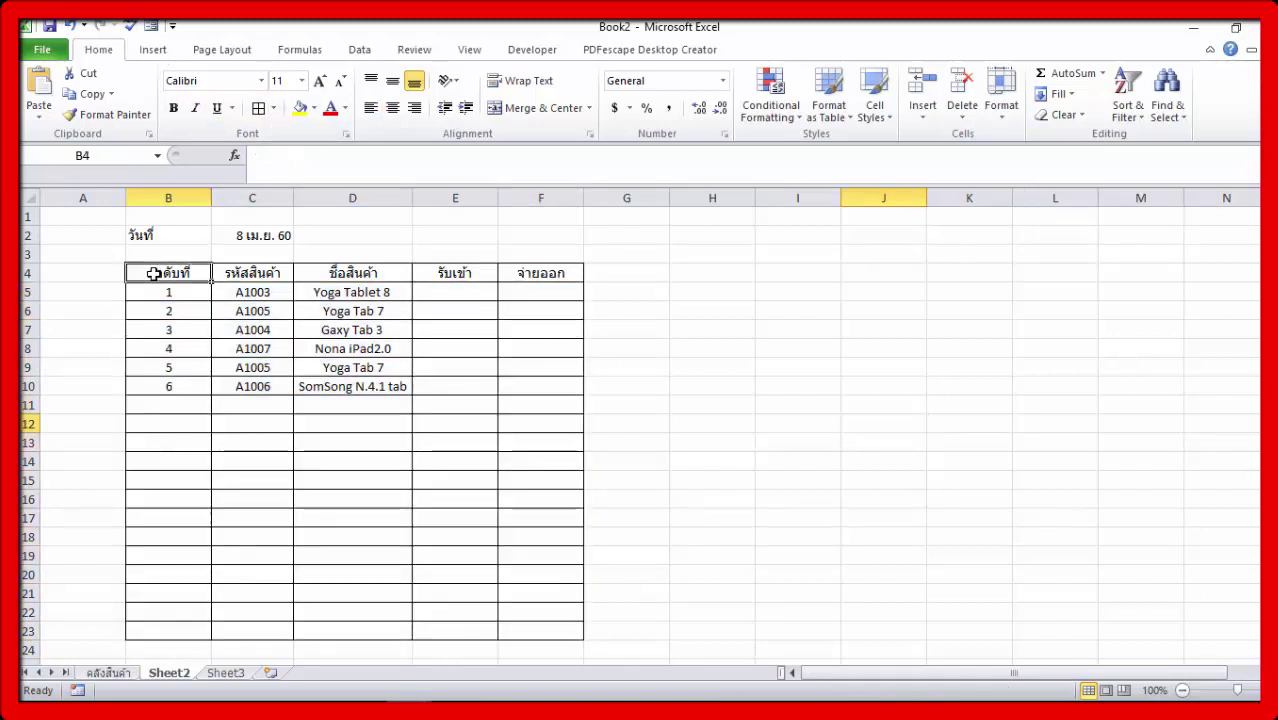
drag(154, 273, 518, 276)
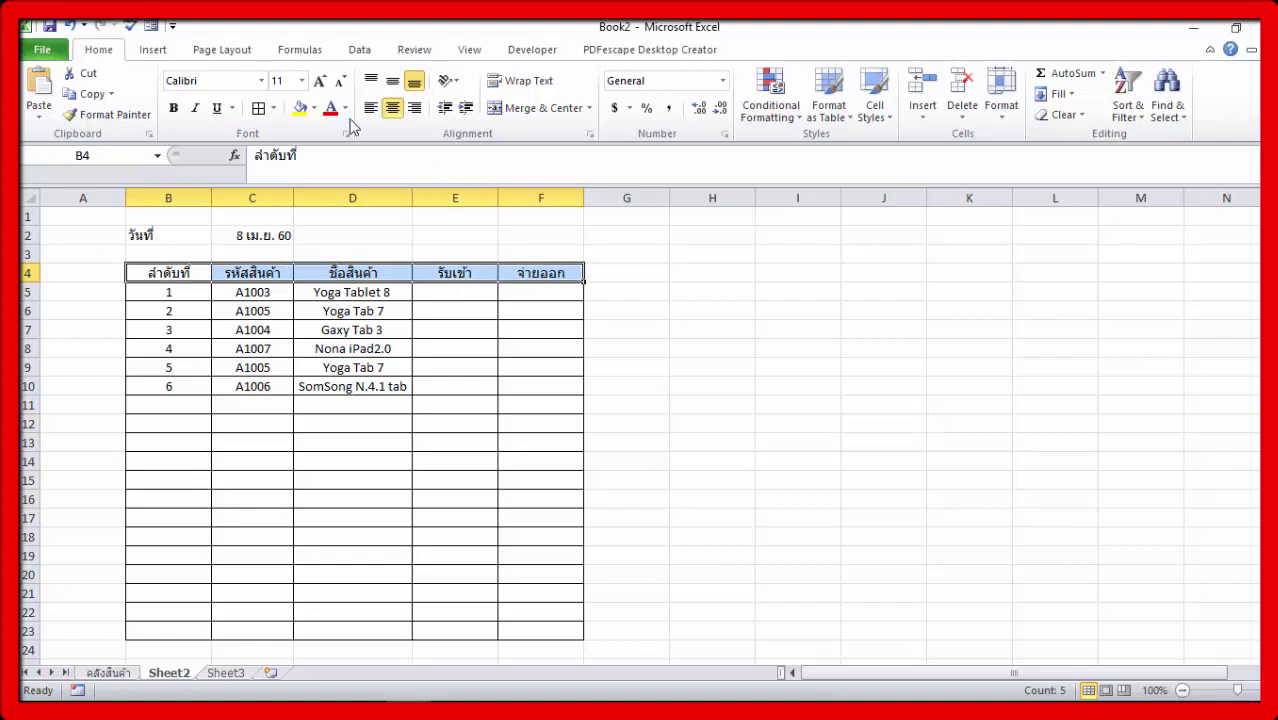
click(300, 108)
click(780, 346)
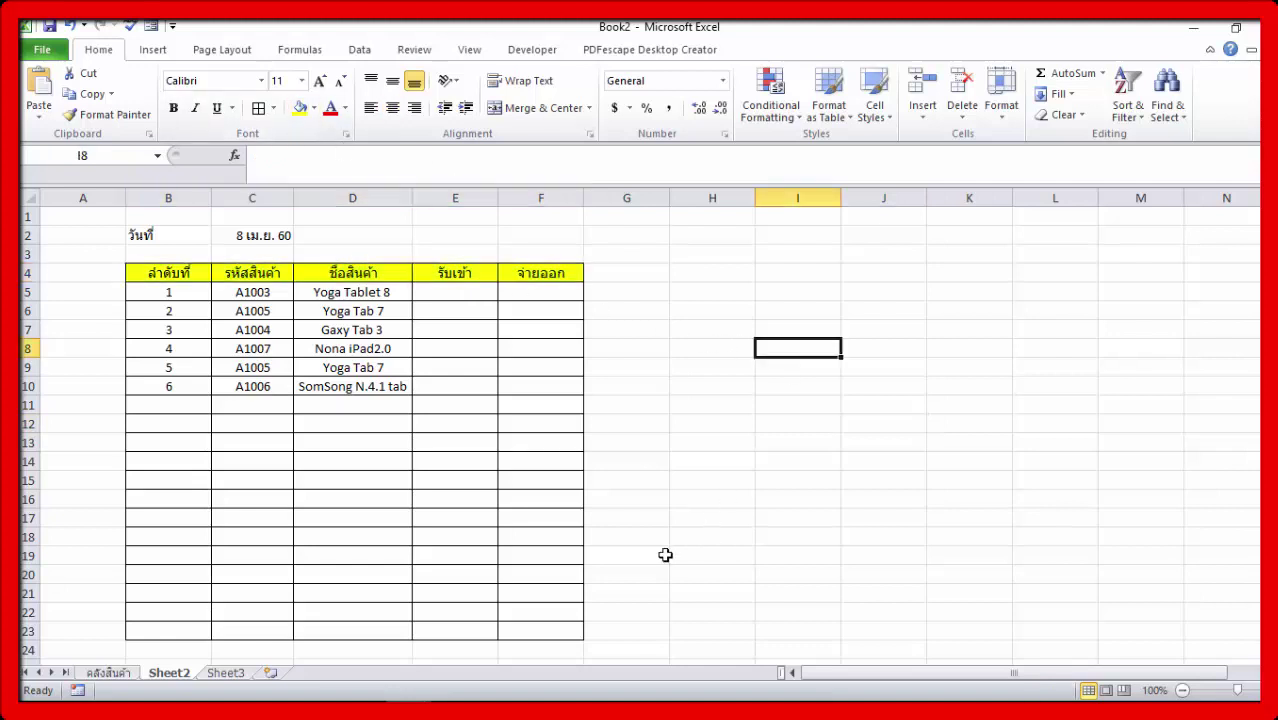
click(144, 273)
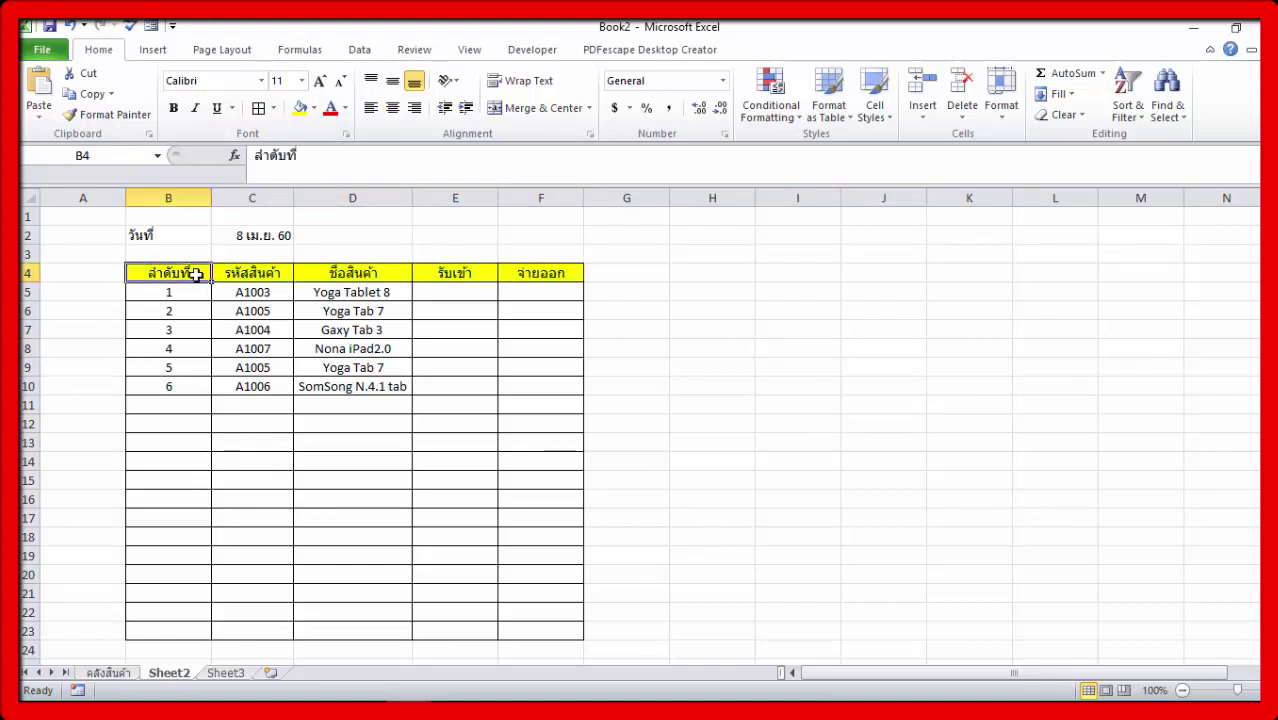
drag(196, 274, 531, 272)
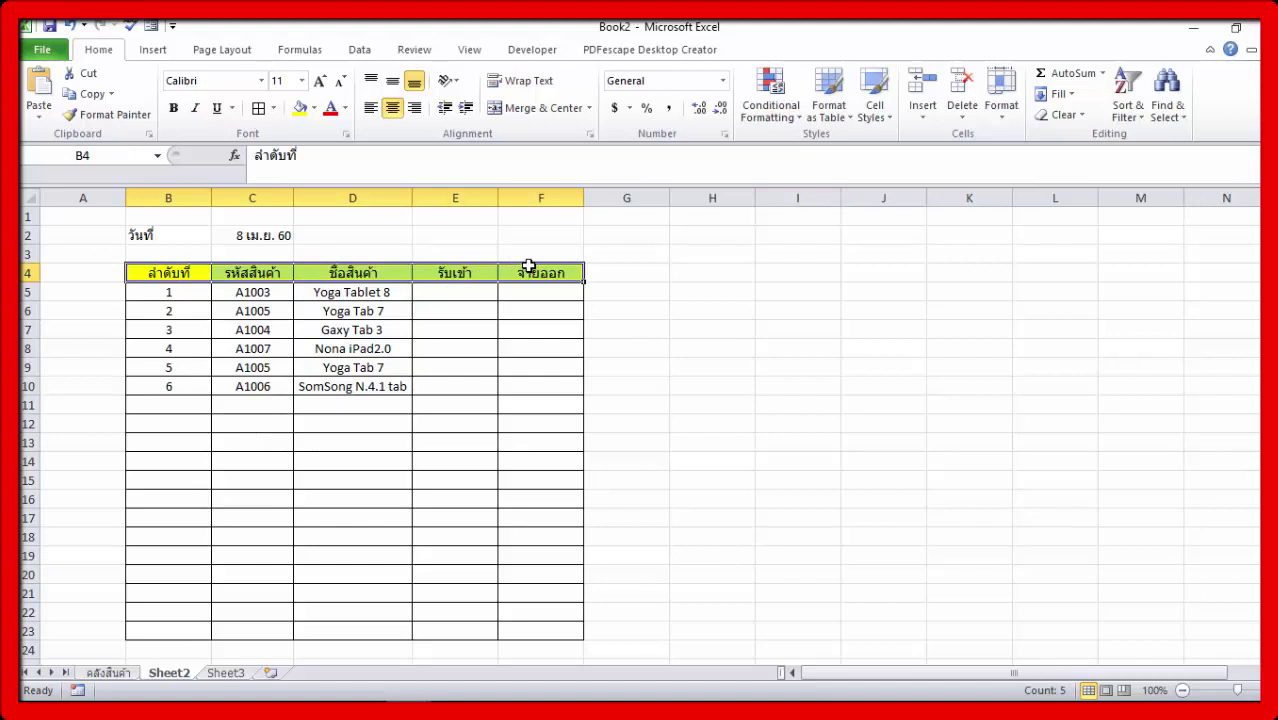
click(176, 112)
click(738, 430)
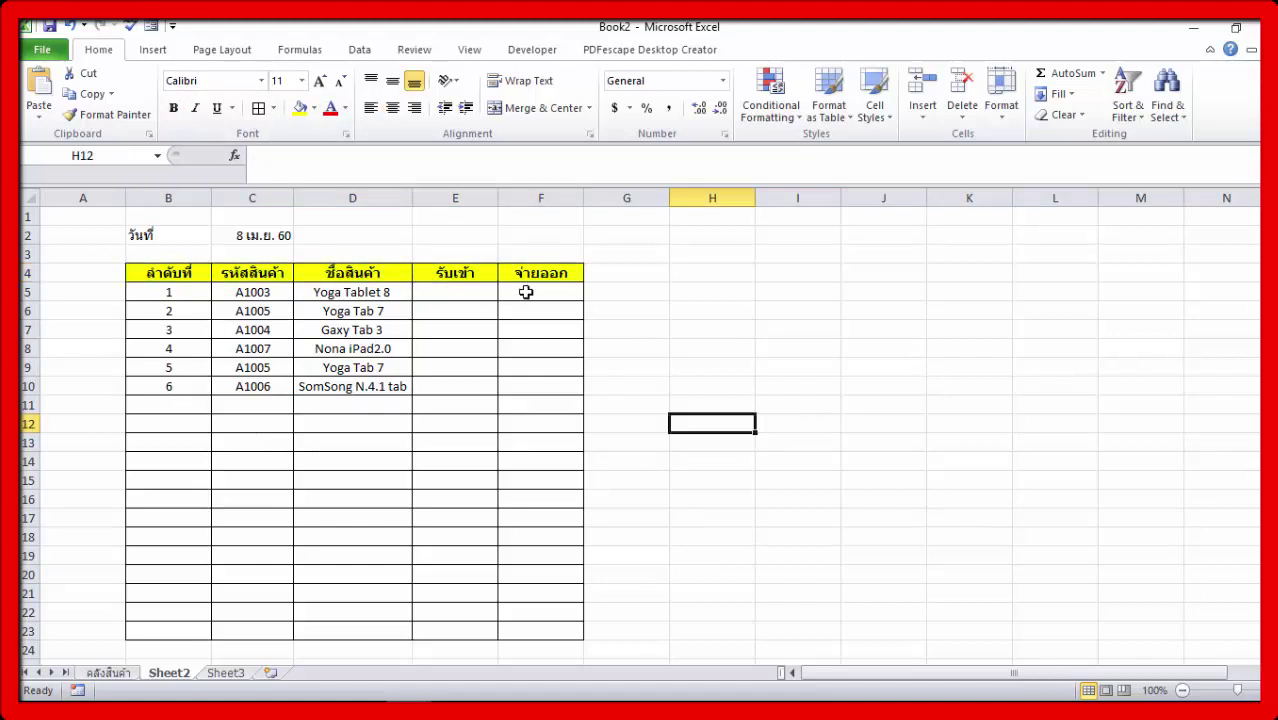
Enter quantities 5, 5, 5, 2, 3, 5 into E5, F6, E7, F8, E9 and F10
click(468, 293)
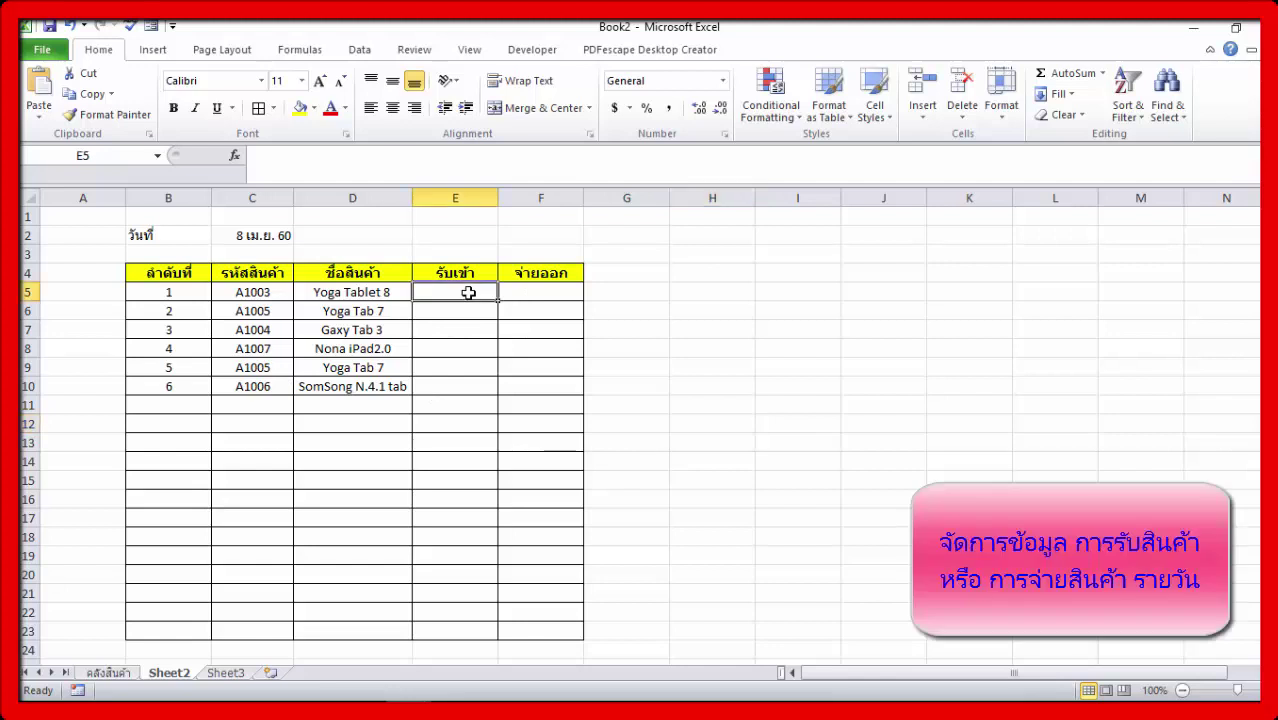
text(5)
click(519, 313)
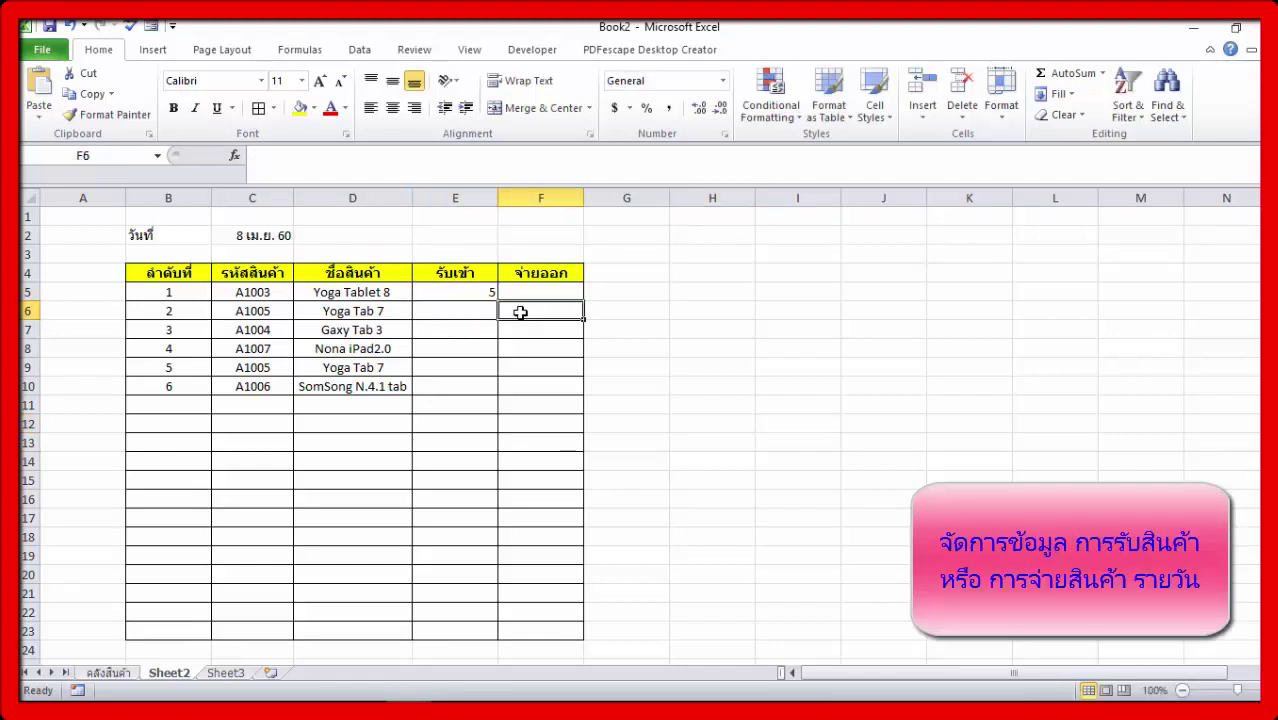
text(5)
click(464, 330)
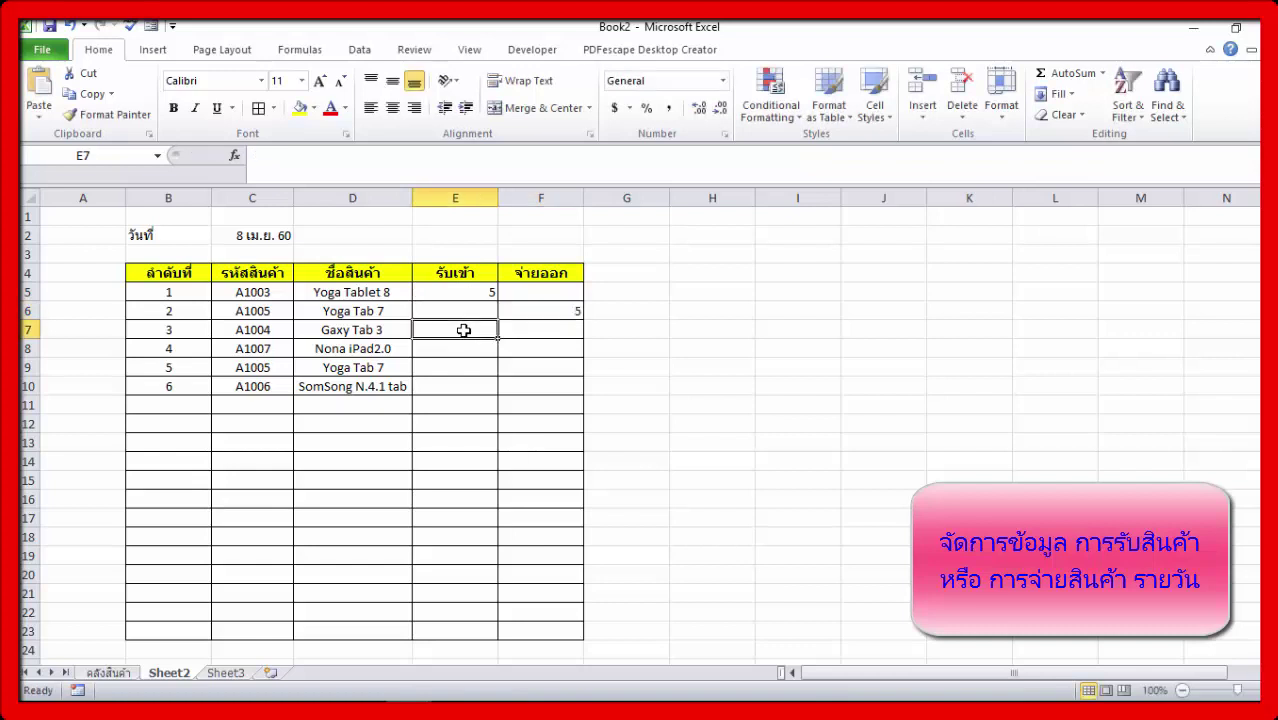
text(5)
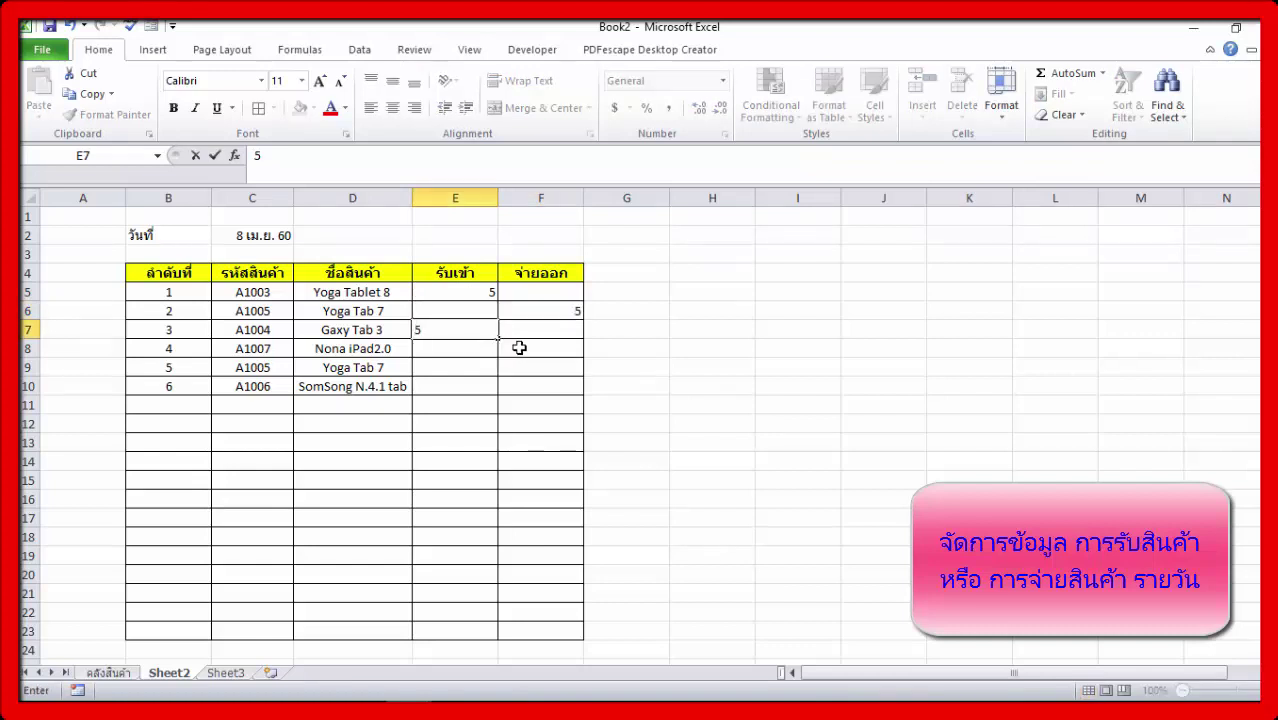
click(520, 348)
text(2)
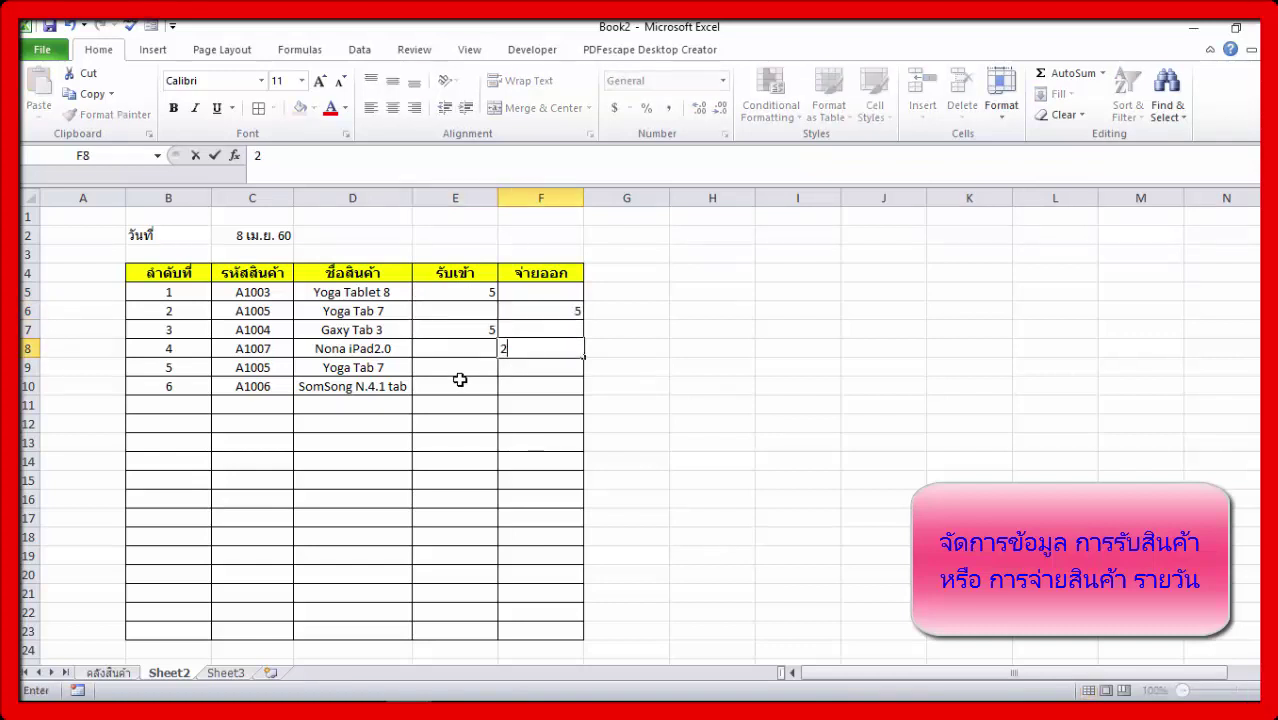
click(460, 368)
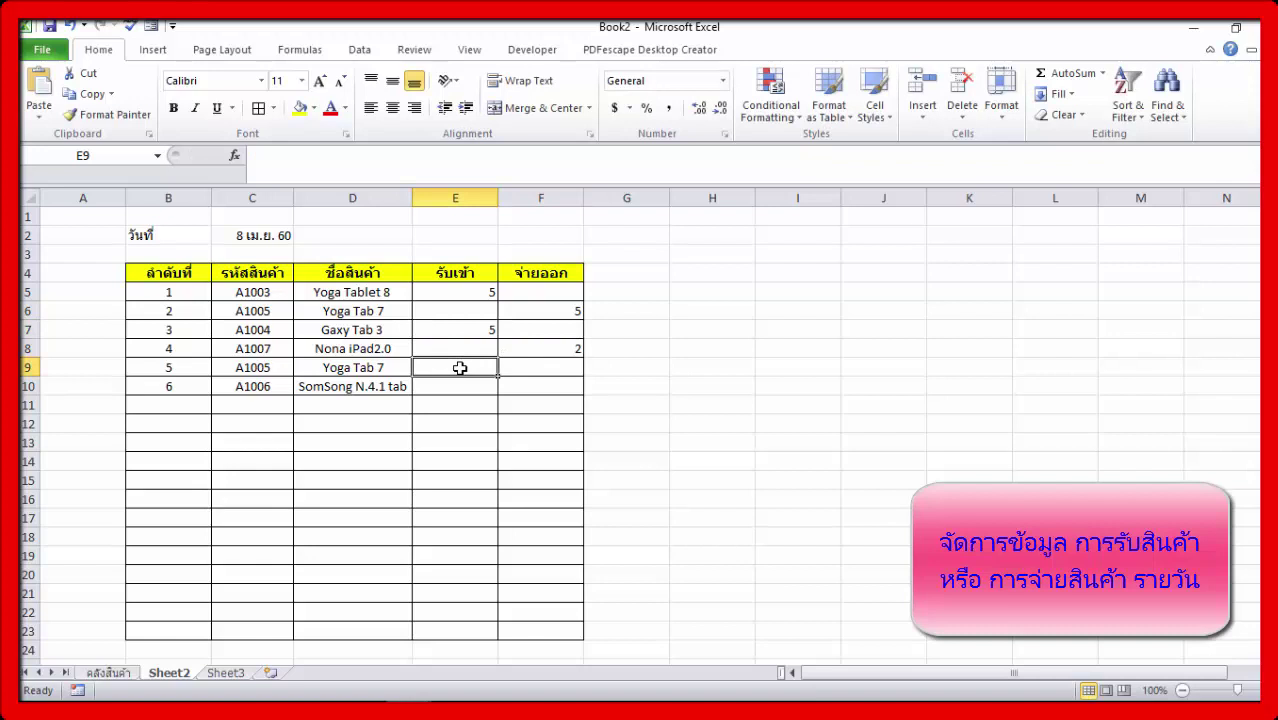
text(3)
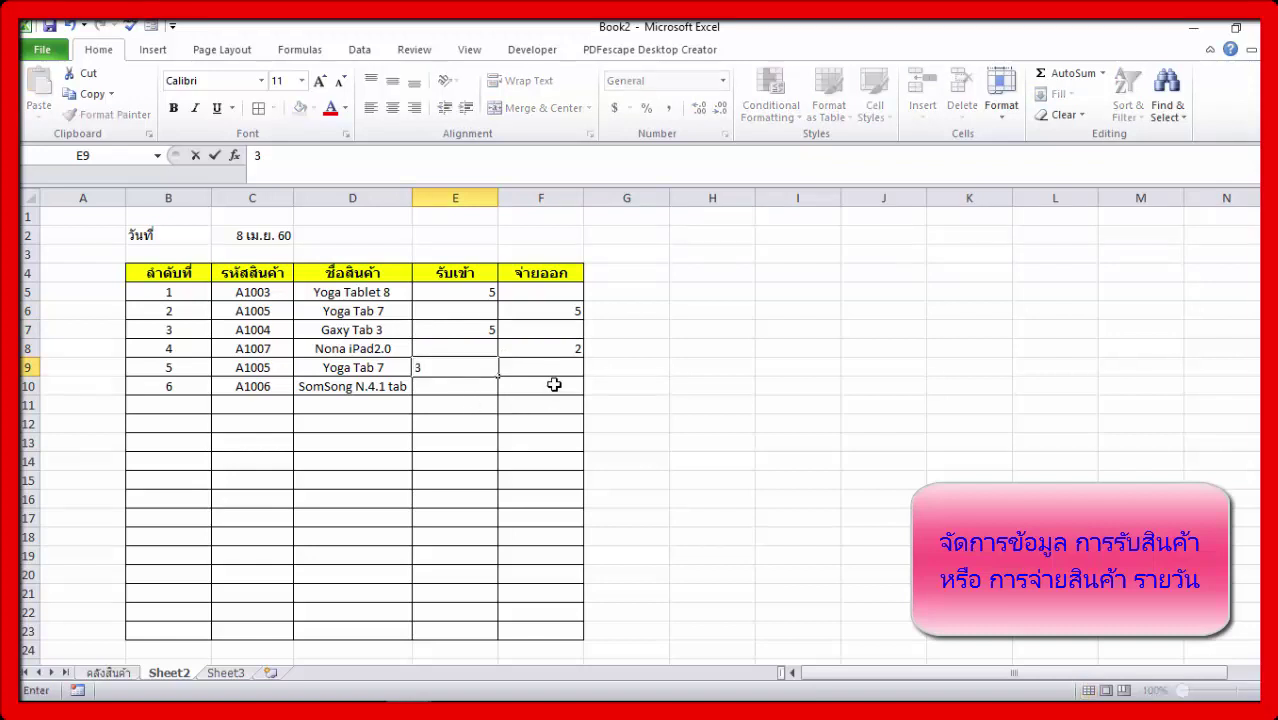
click(522, 394)
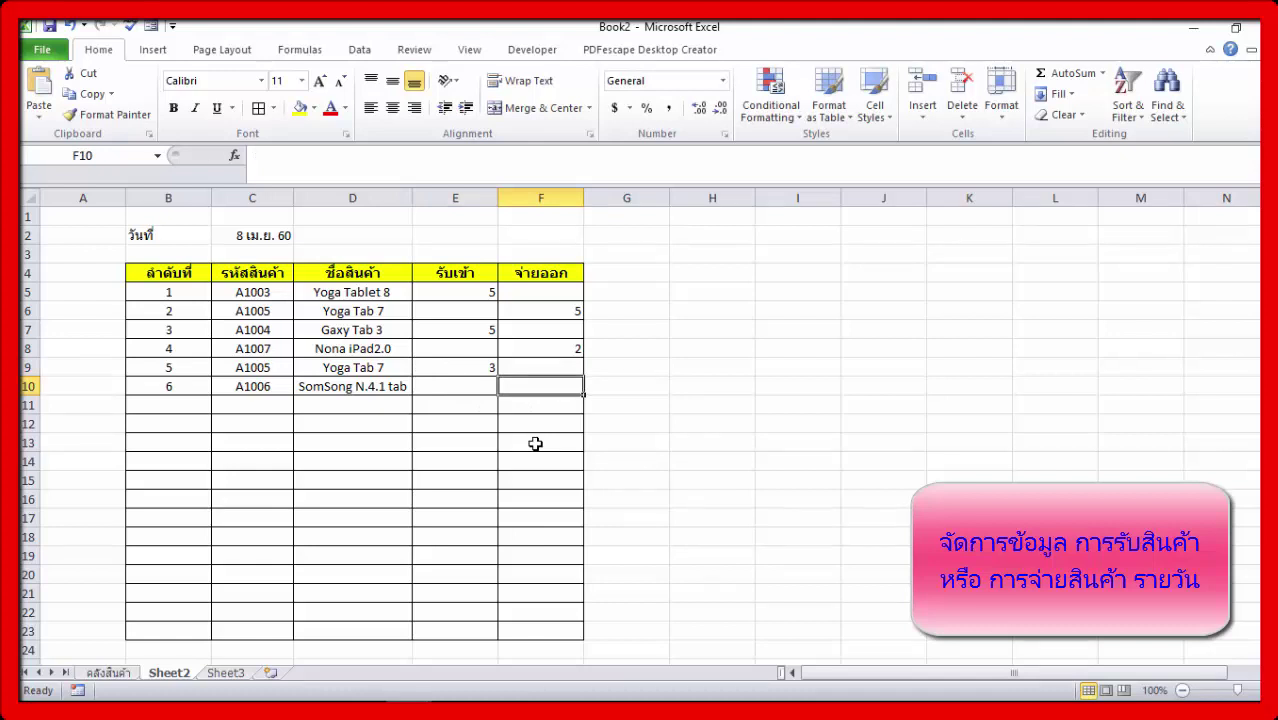
text(5)
click(556, 471)
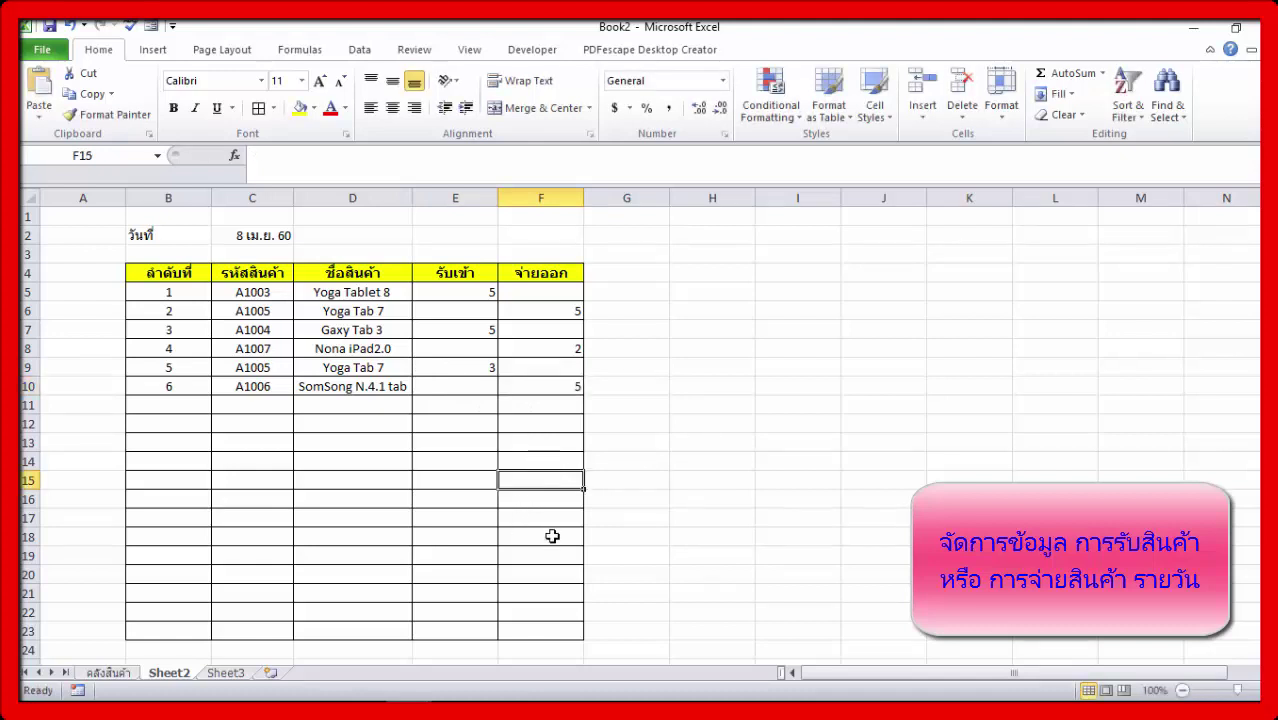
Centre the values in E5:F23
click(488, 294)
drag(488, 294, 538, 641)
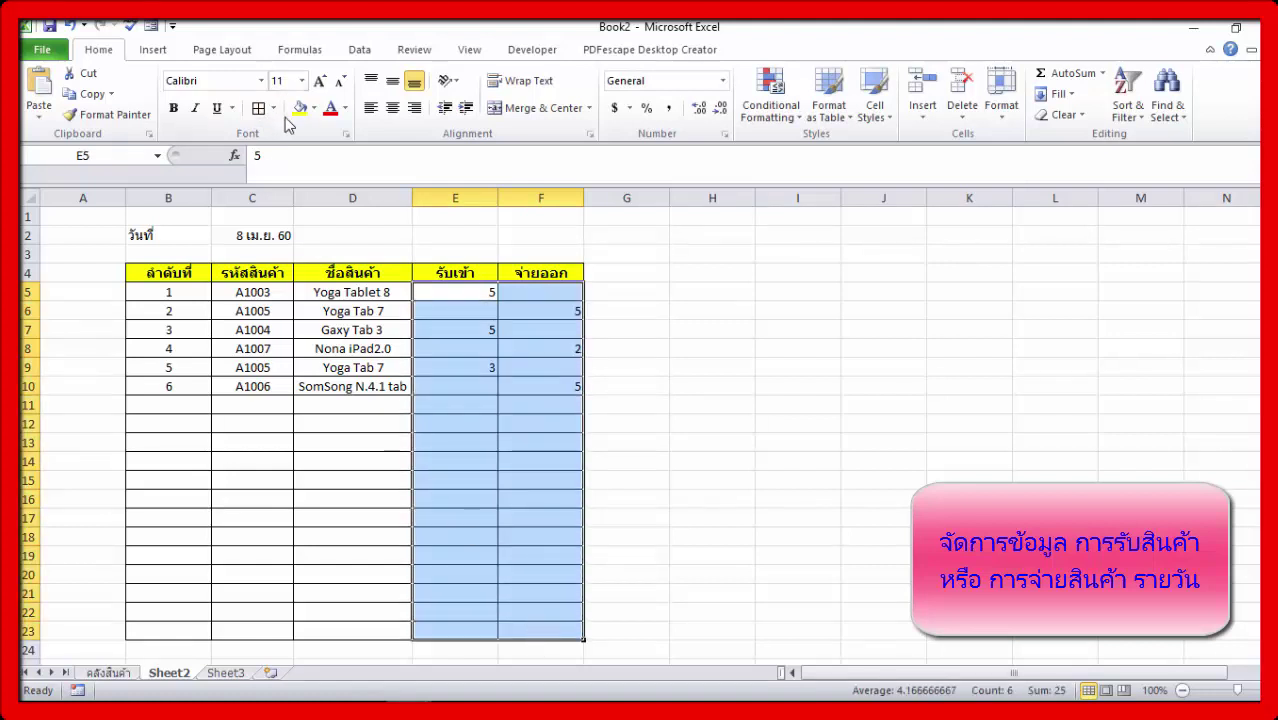
click(393, 108)
click(722, 404)
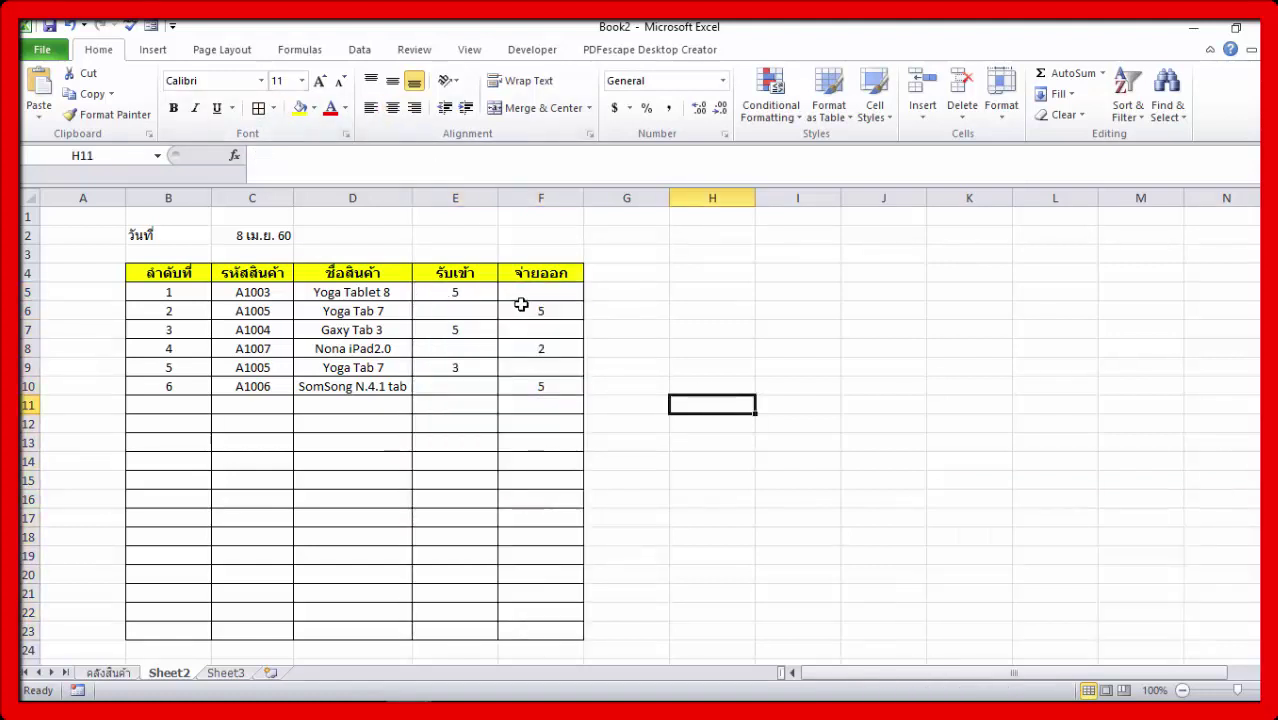
Rename the Sheet2 tab to การเบิกจ่ายแต่ละวัน
right_click(187, 676)
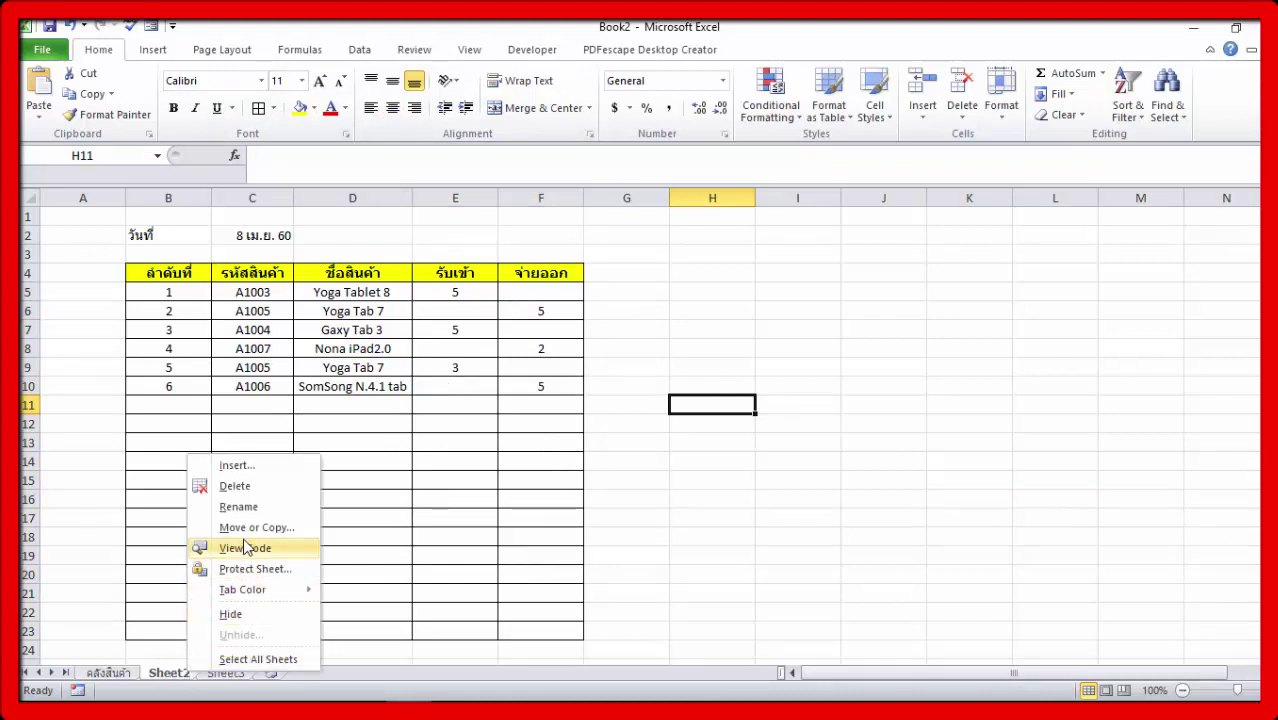
click(240, 507)
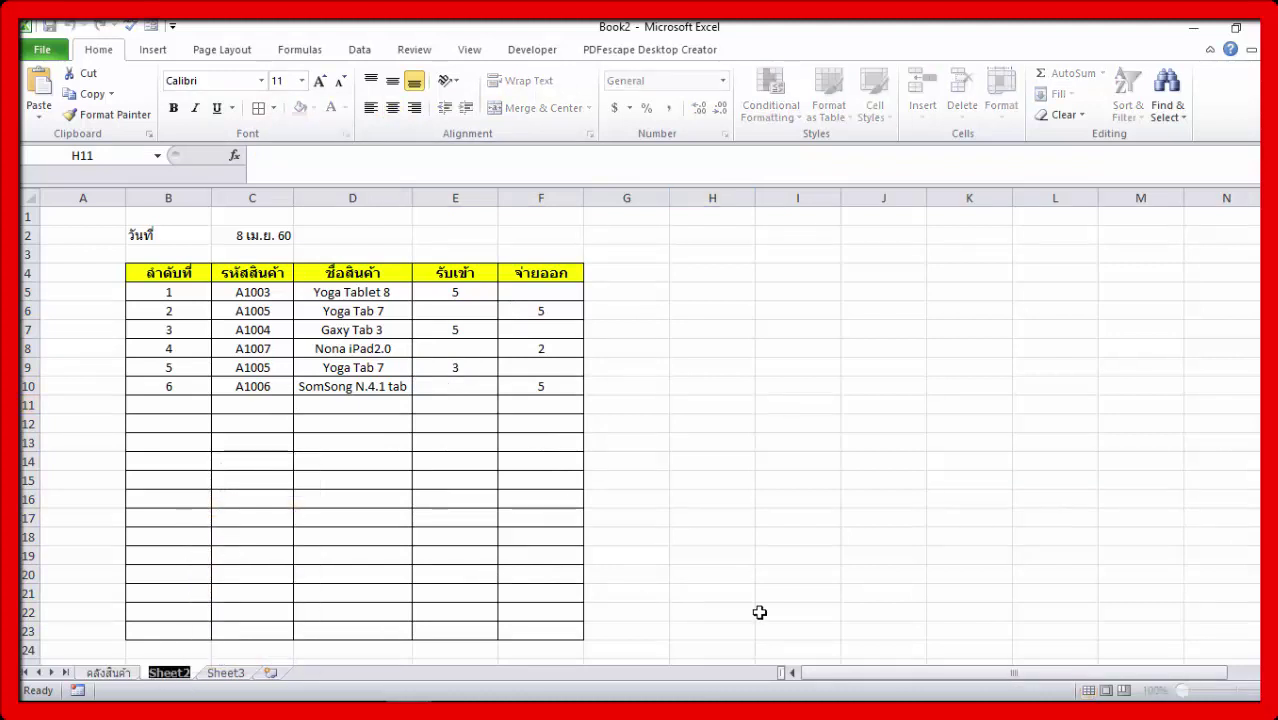
text(การ)
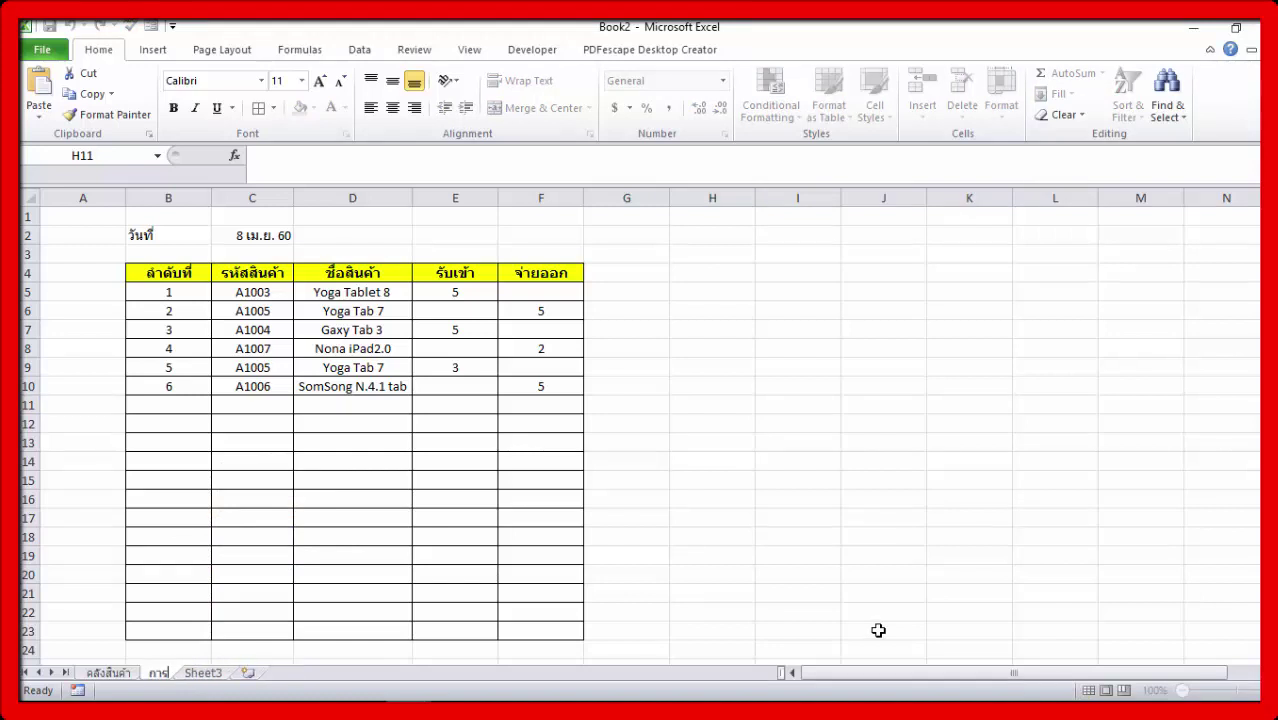
text(เบิก)
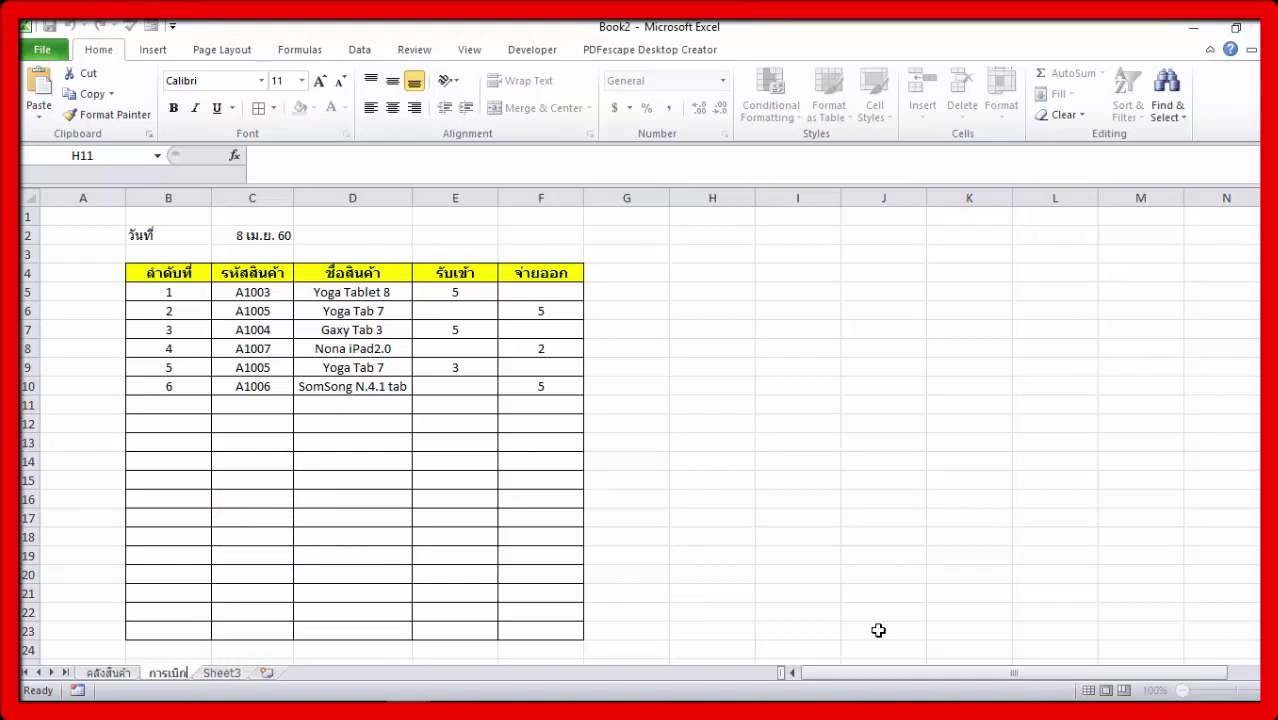
text(จ่าย)
key(Return)
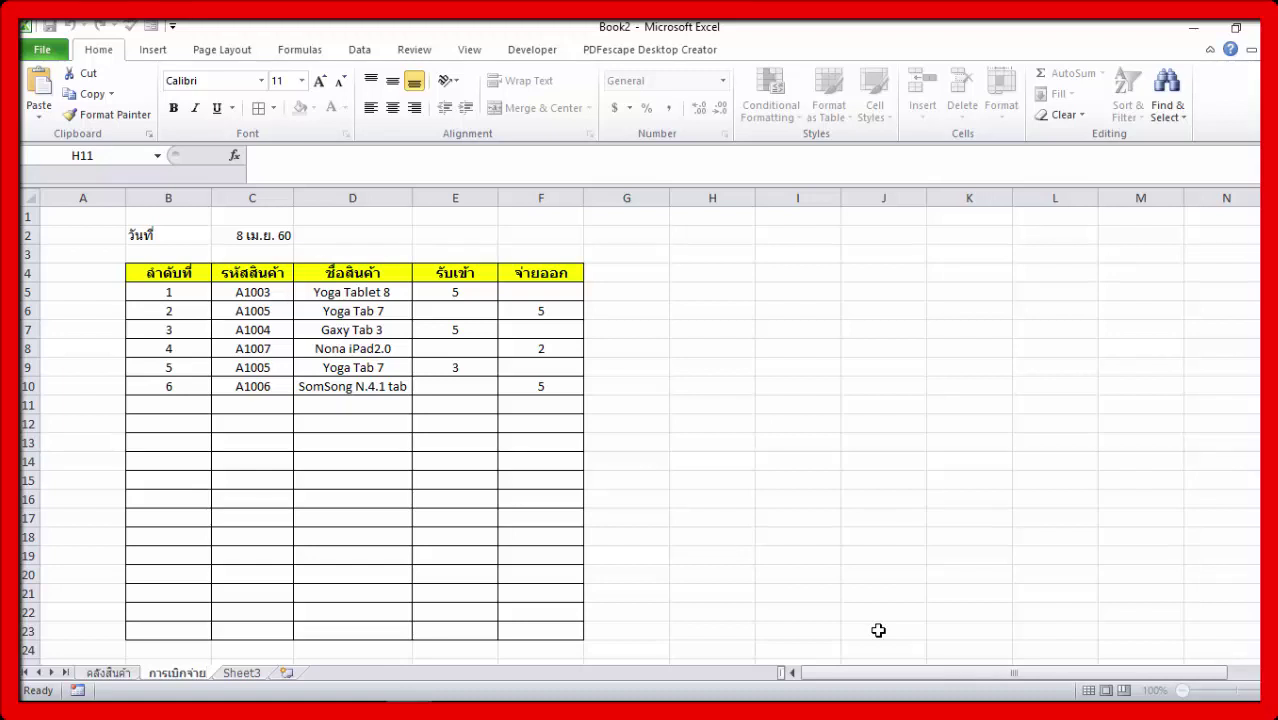
text(แล)
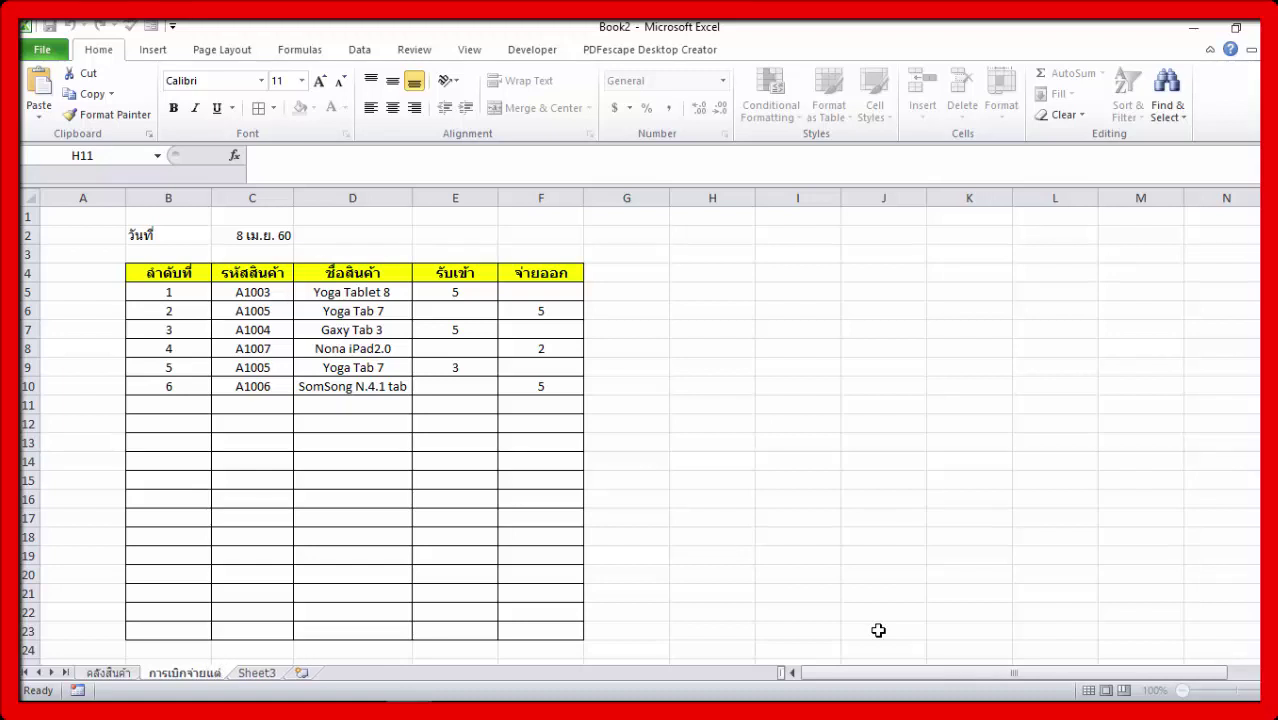
text(ละวัน)
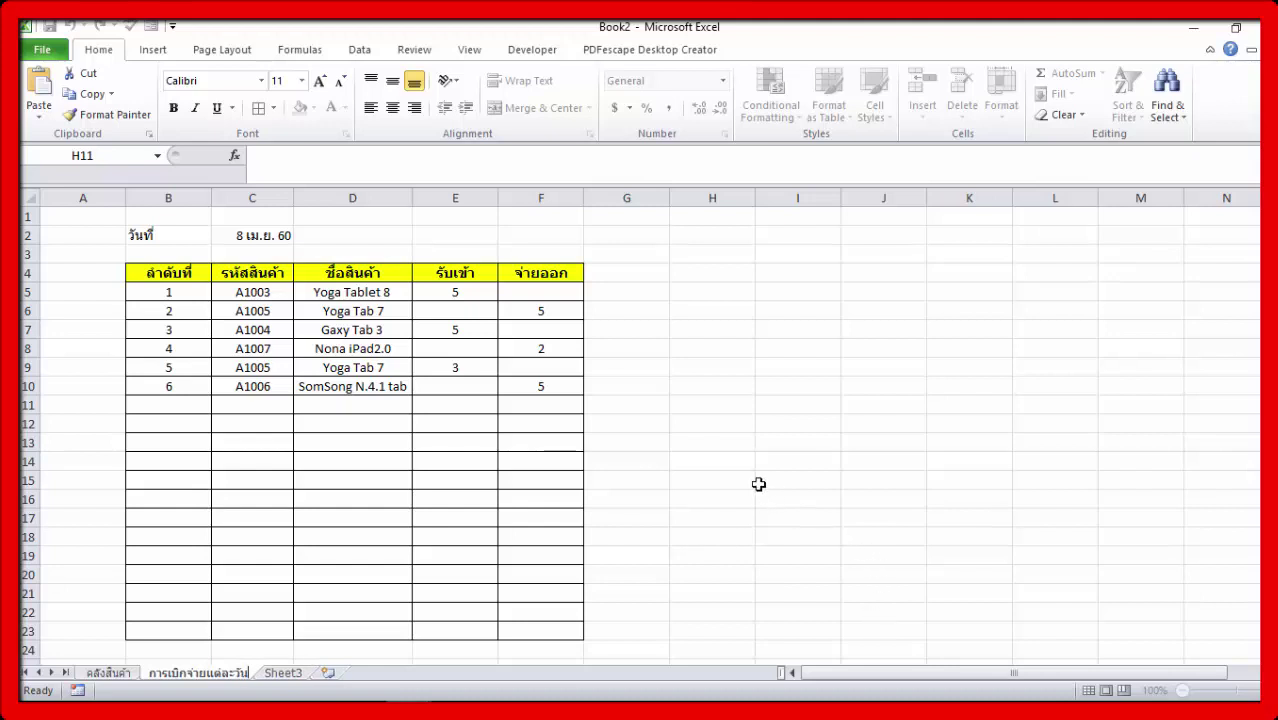
In คลังสินค้า F4, enter =SUMIF(การเบิกจ่ายแต่ละวัน!D:D, B4, การเบิกจ่ายแต่ละวัน!E:E)
click(107, 673)
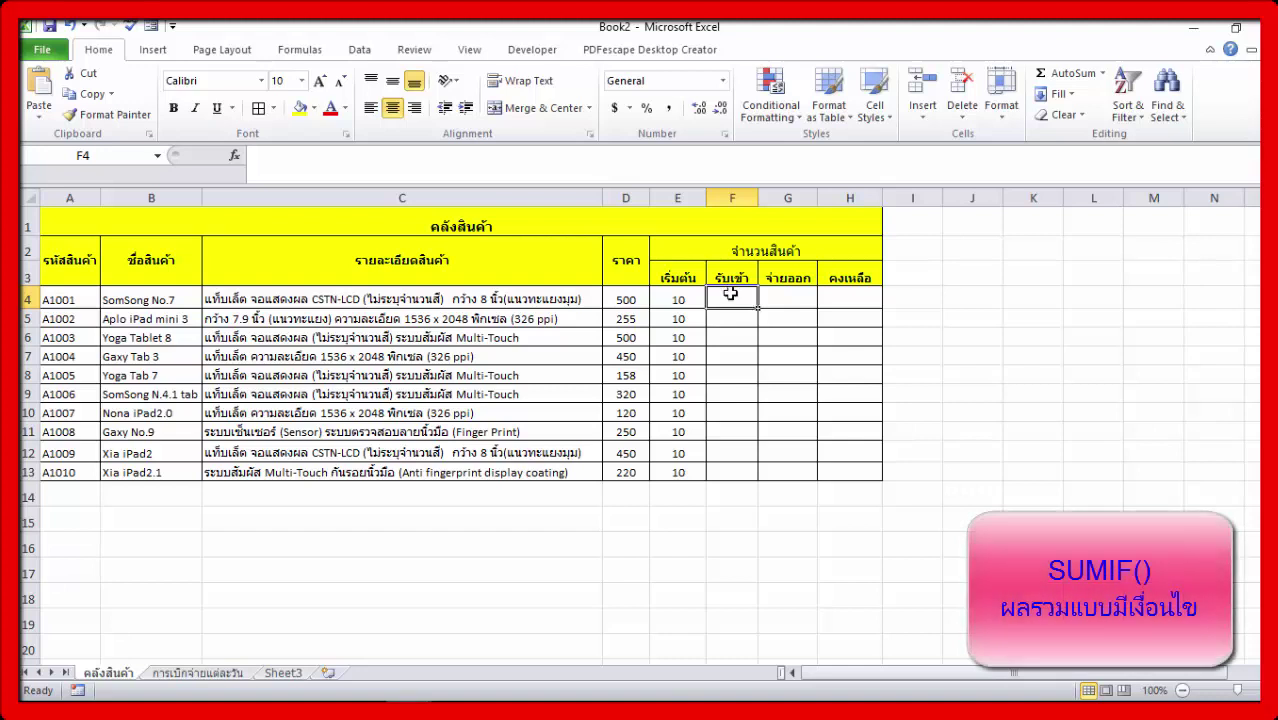
text(=)
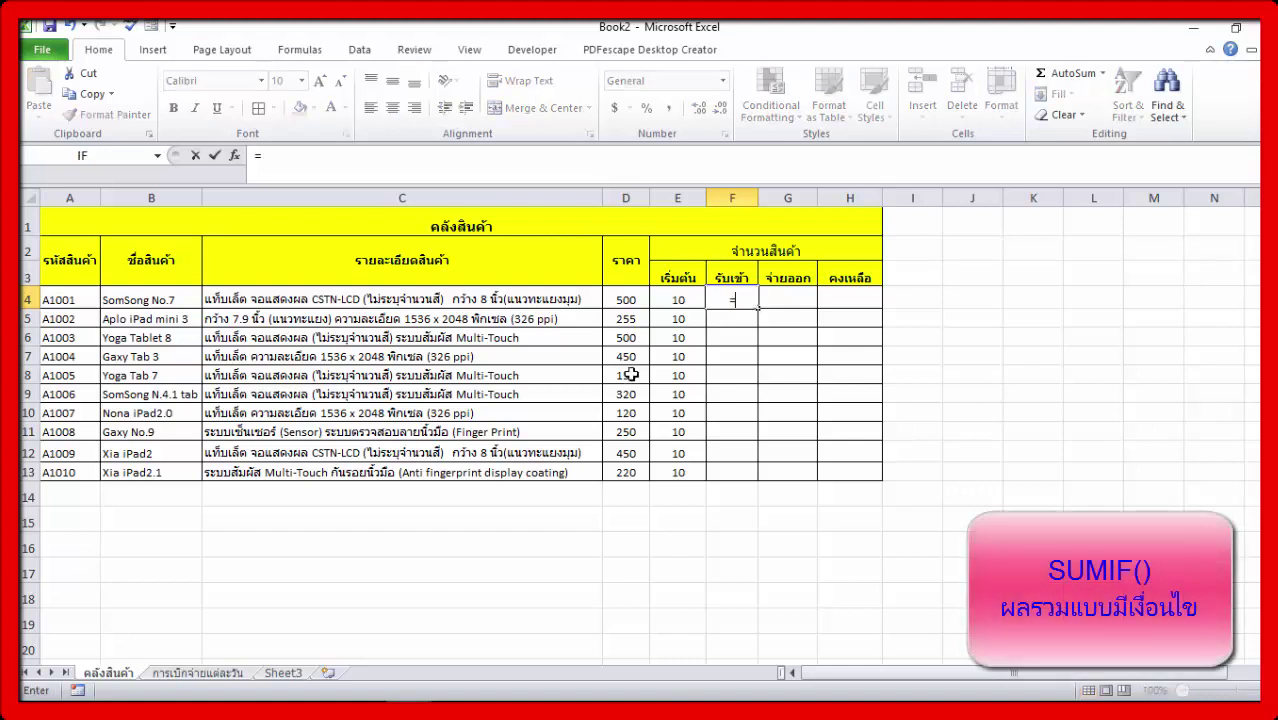
text(sum)
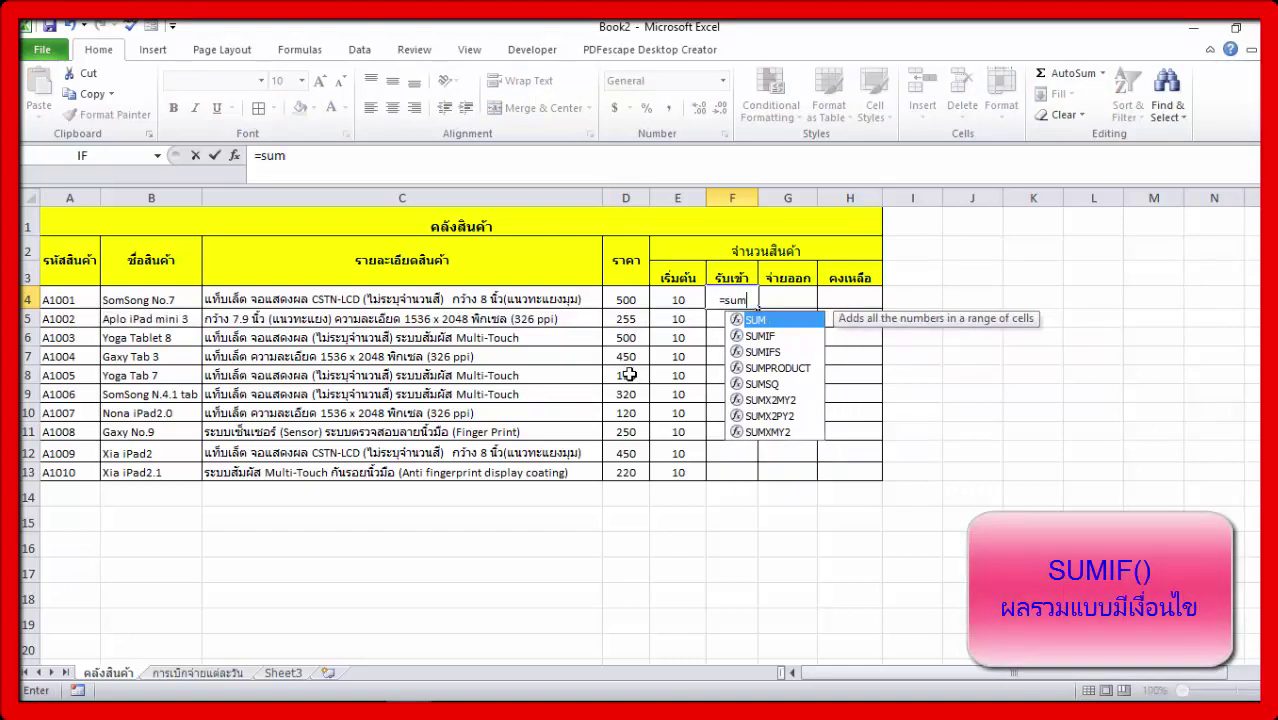
double_click(760, 336)
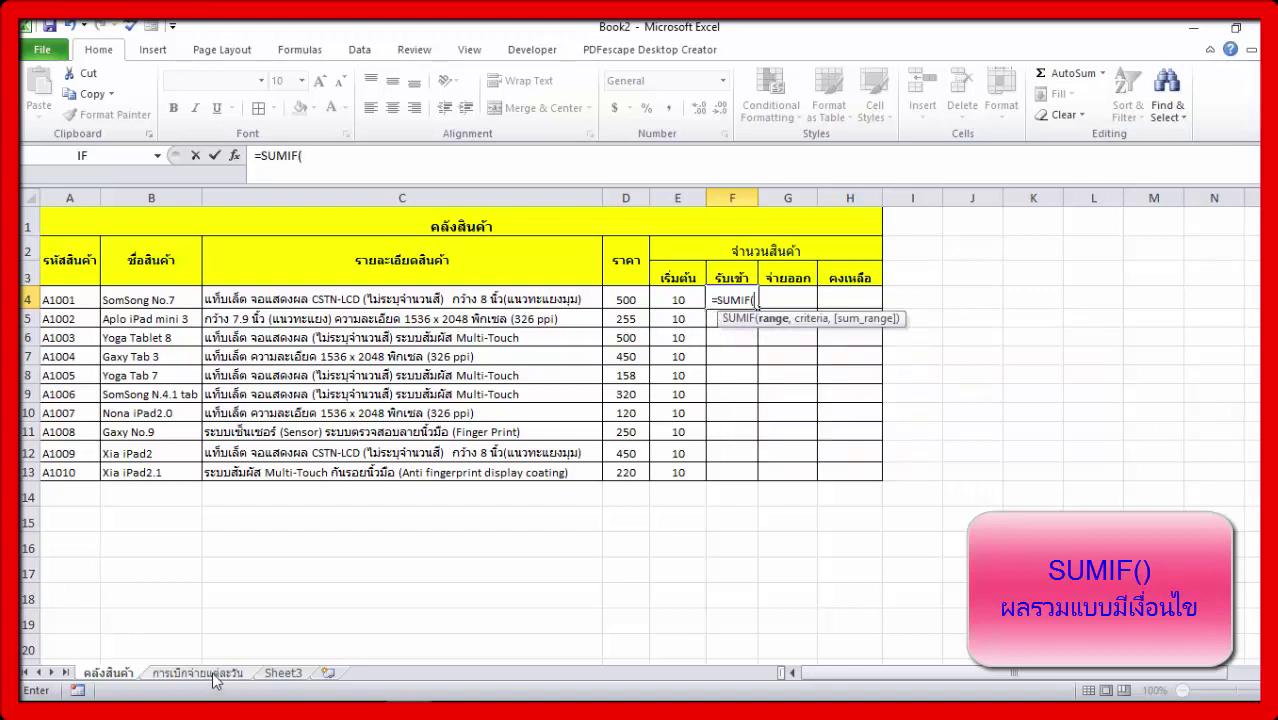
click(200, 673)
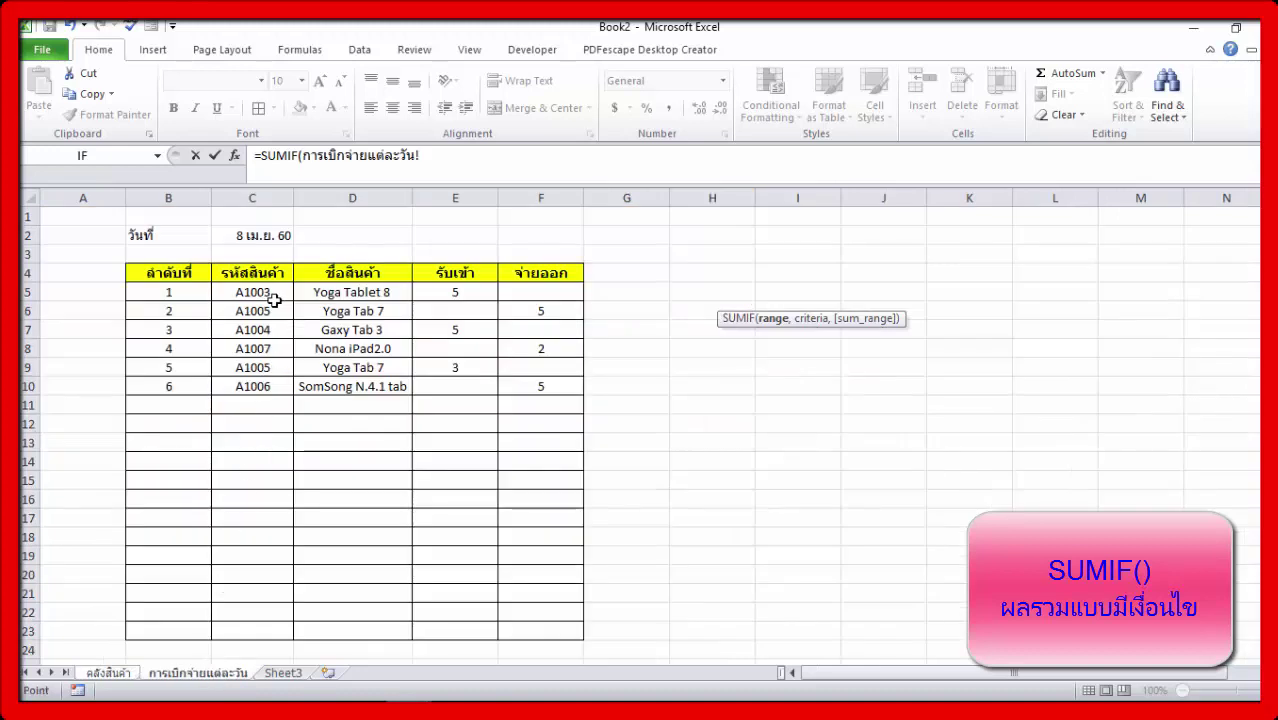
click(353, 193)
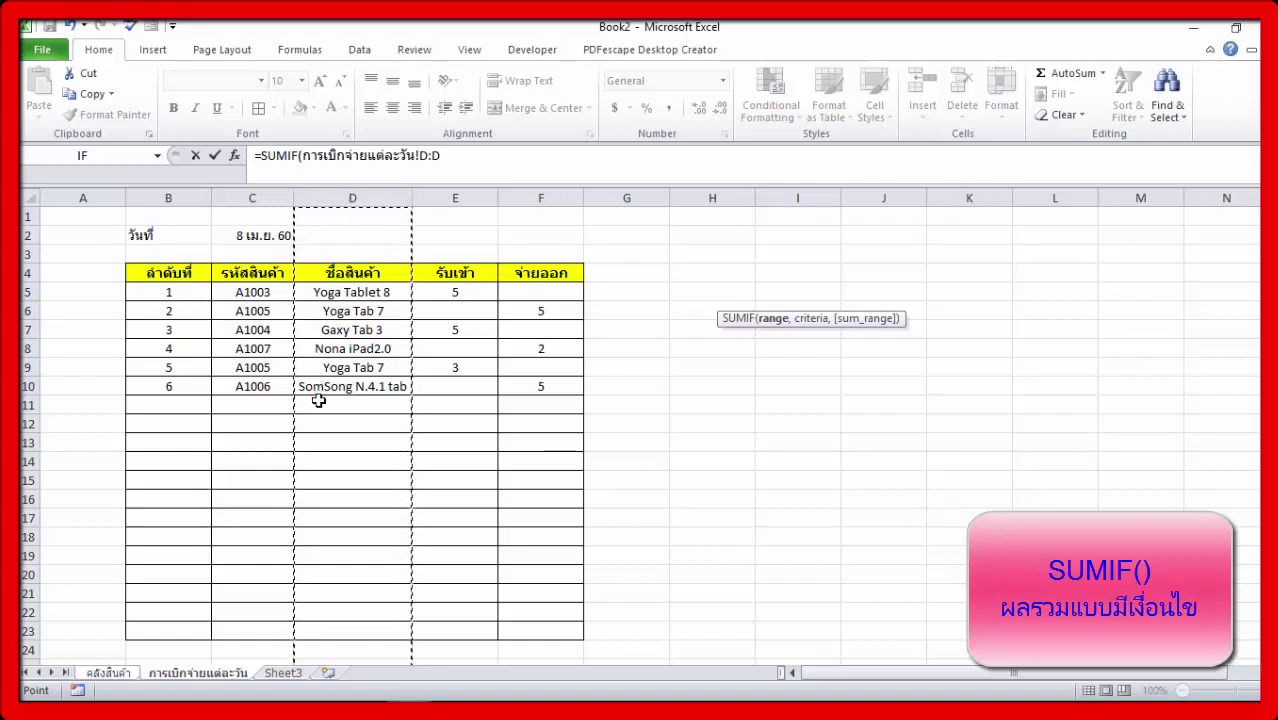
text(,)
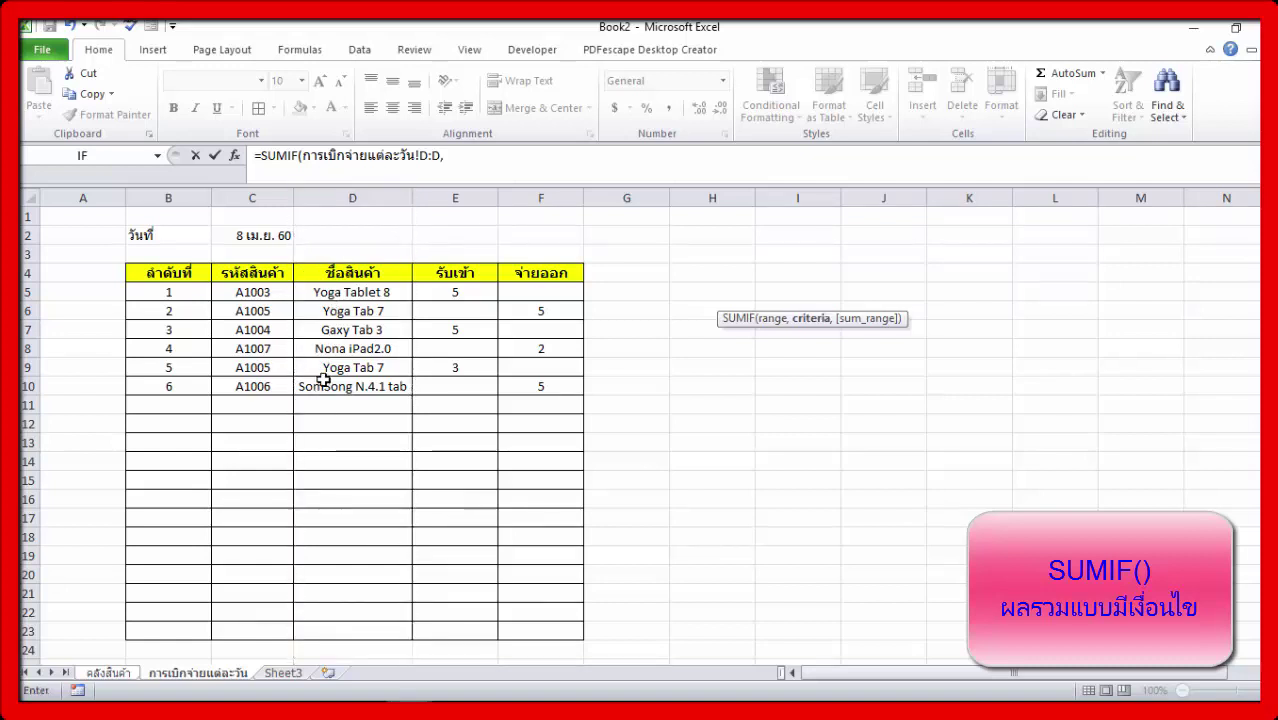
click(108, 673)
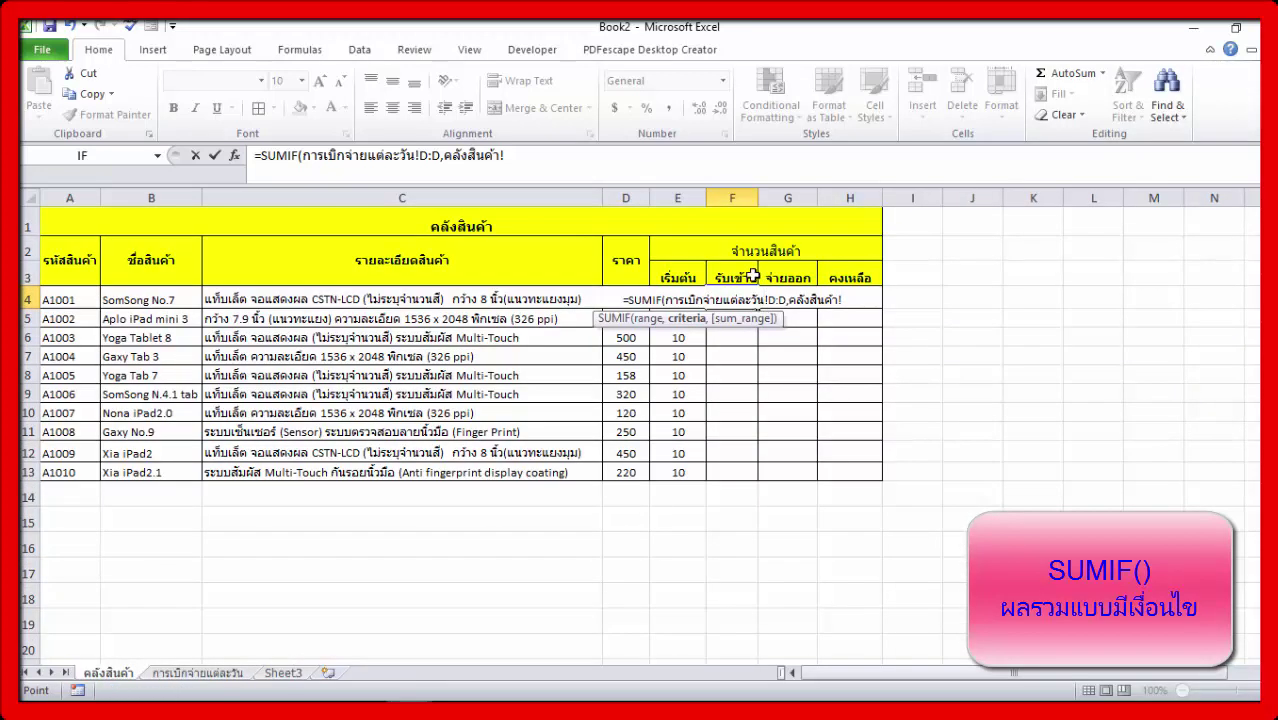
click(185, 300)
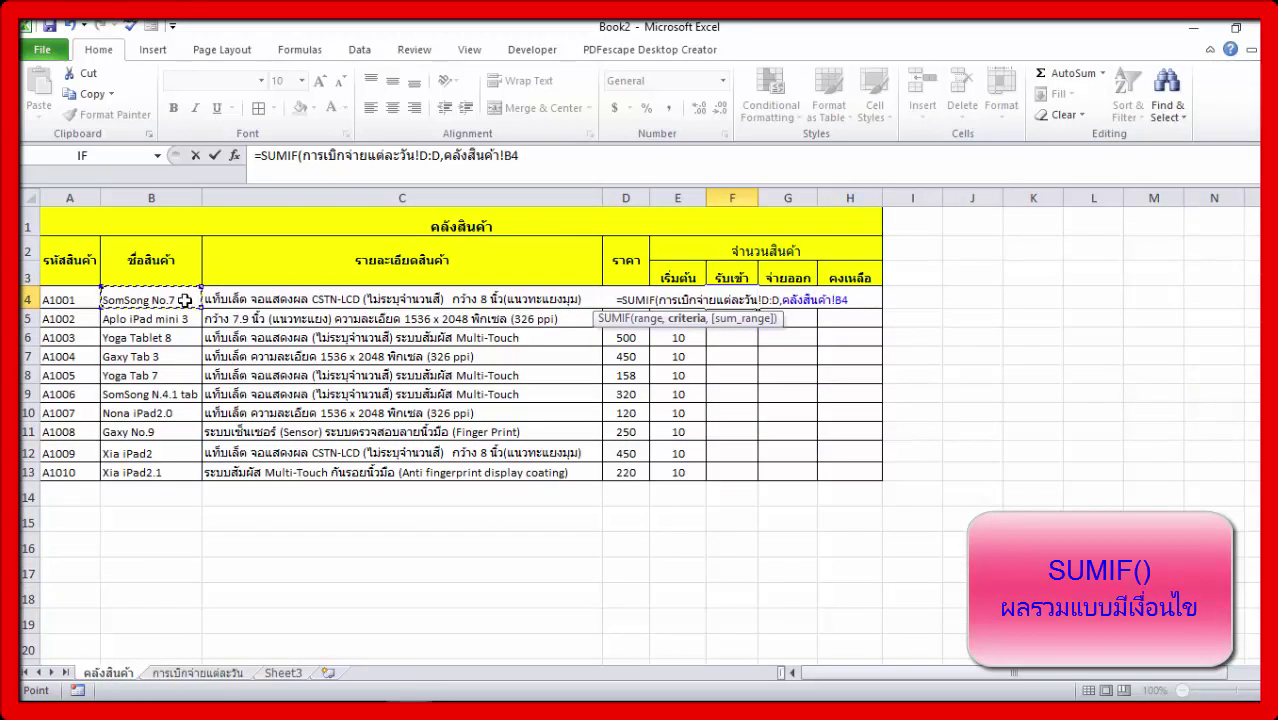
text(,)
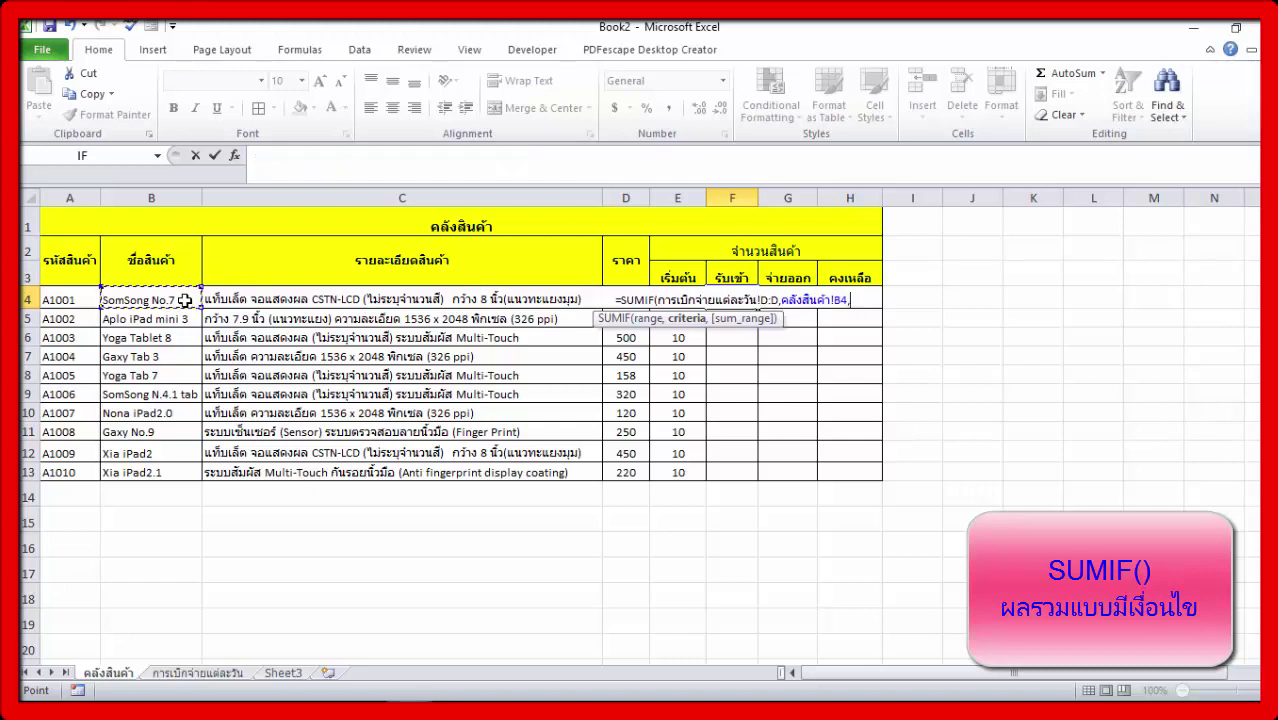
click(198, 673)
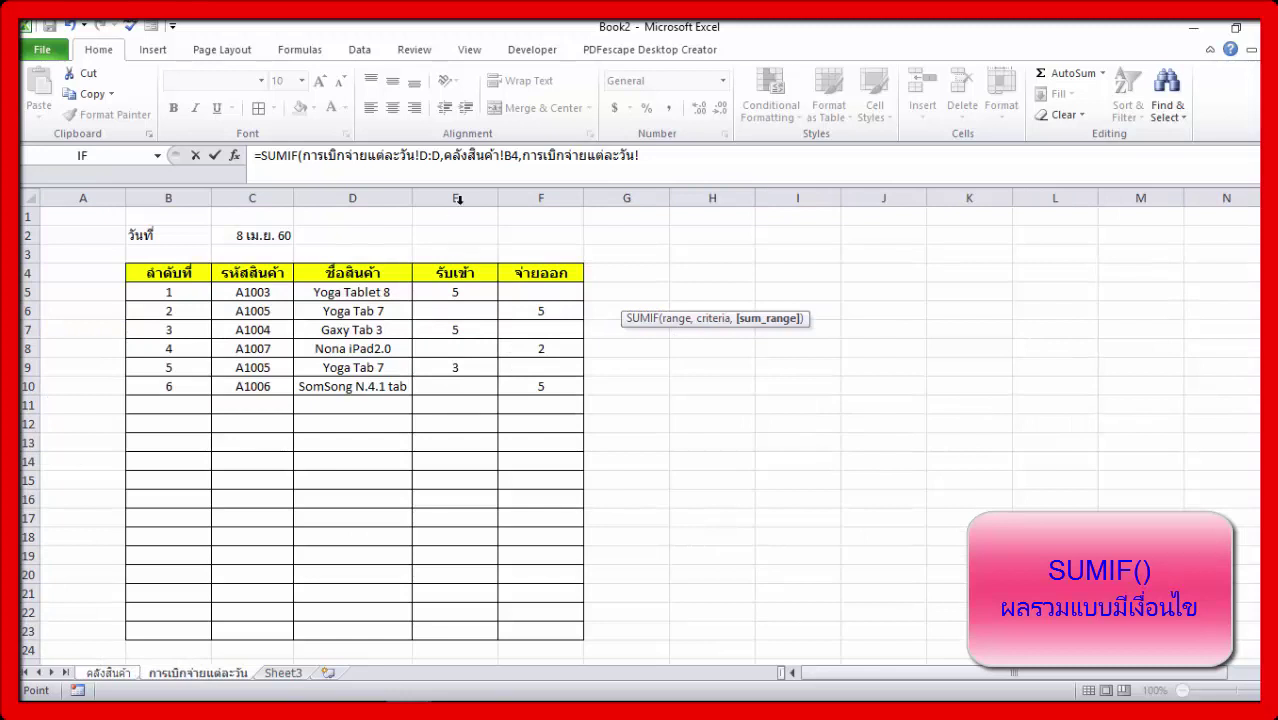
click(457, 199)
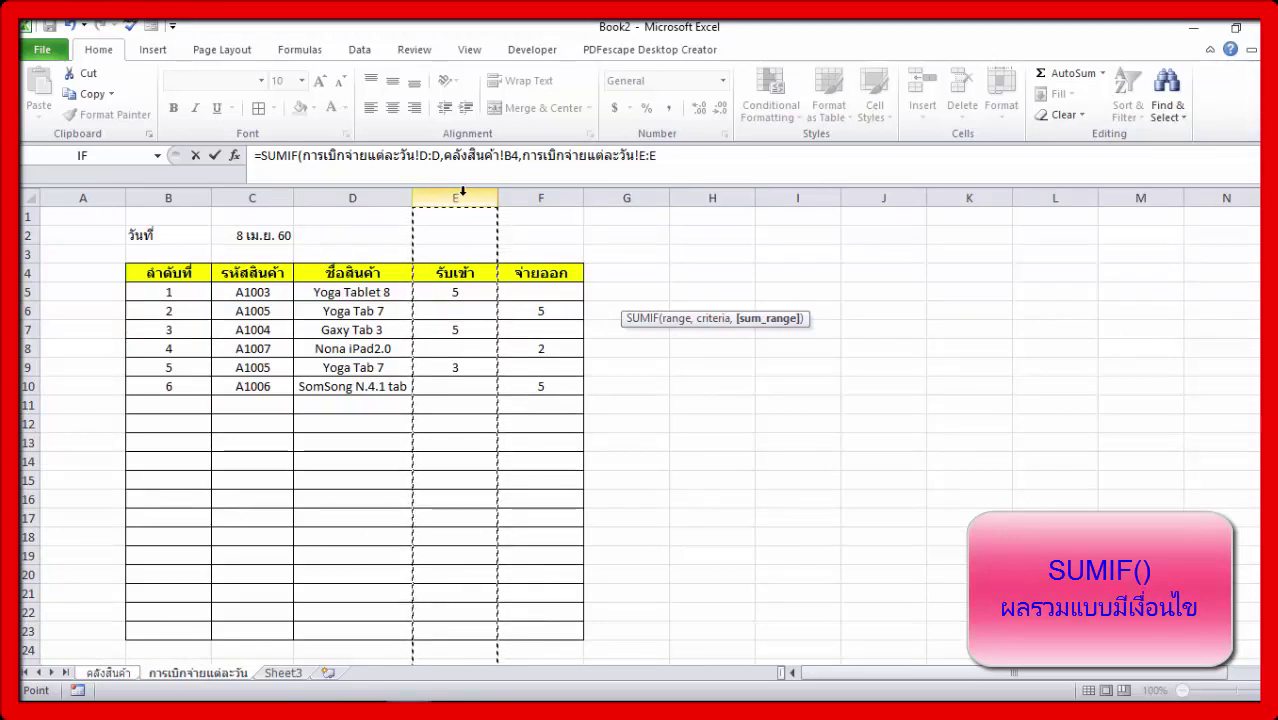
text())
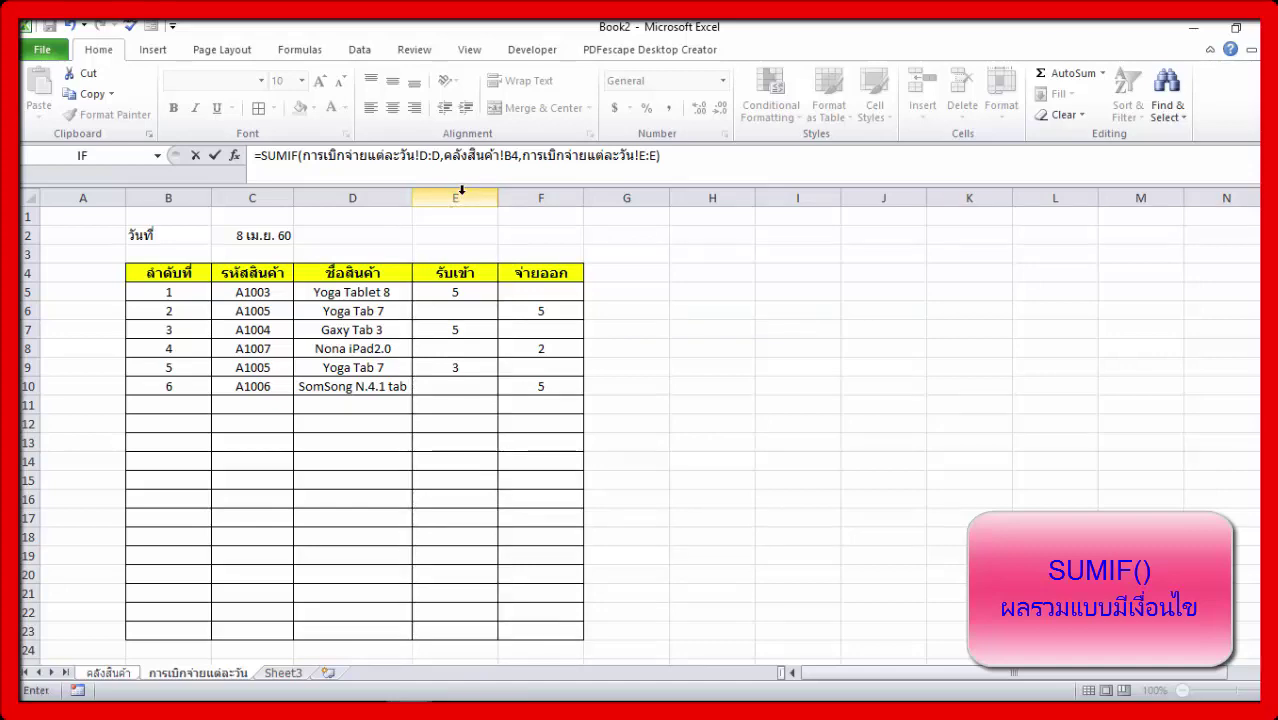
key(Return)
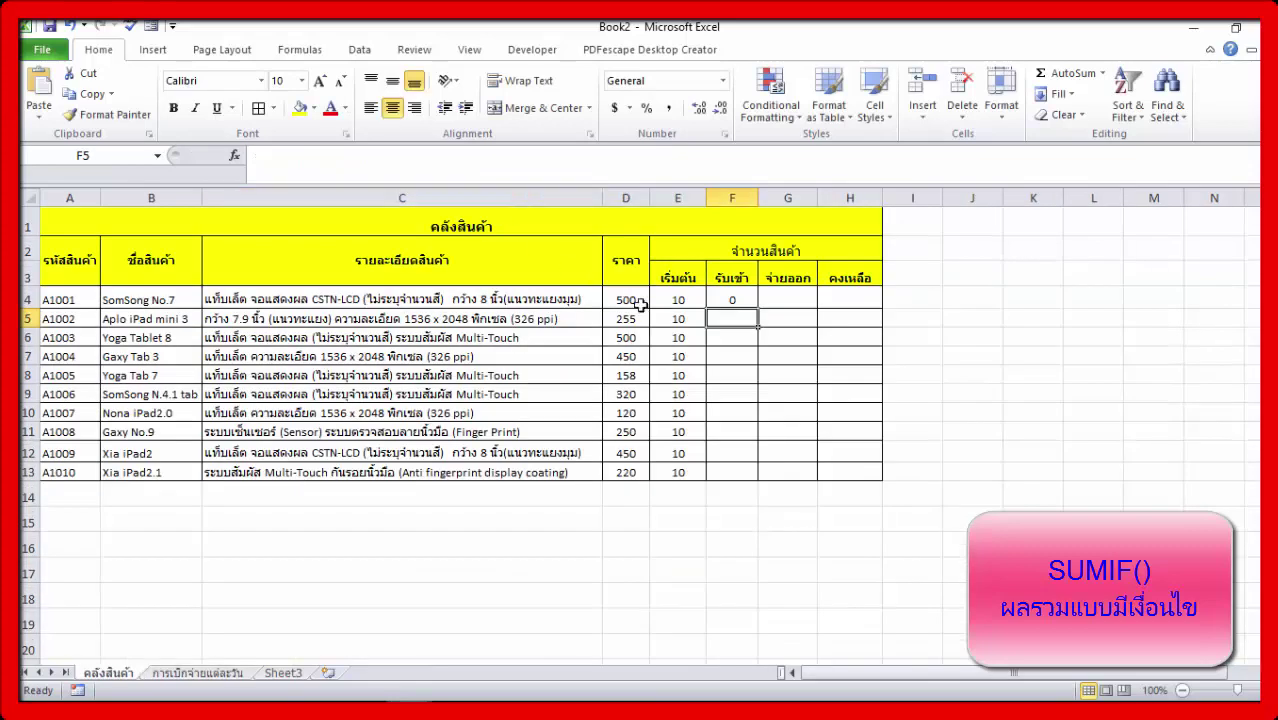
Fill the F4 received-quantity formula down to F13
click(740, 295)
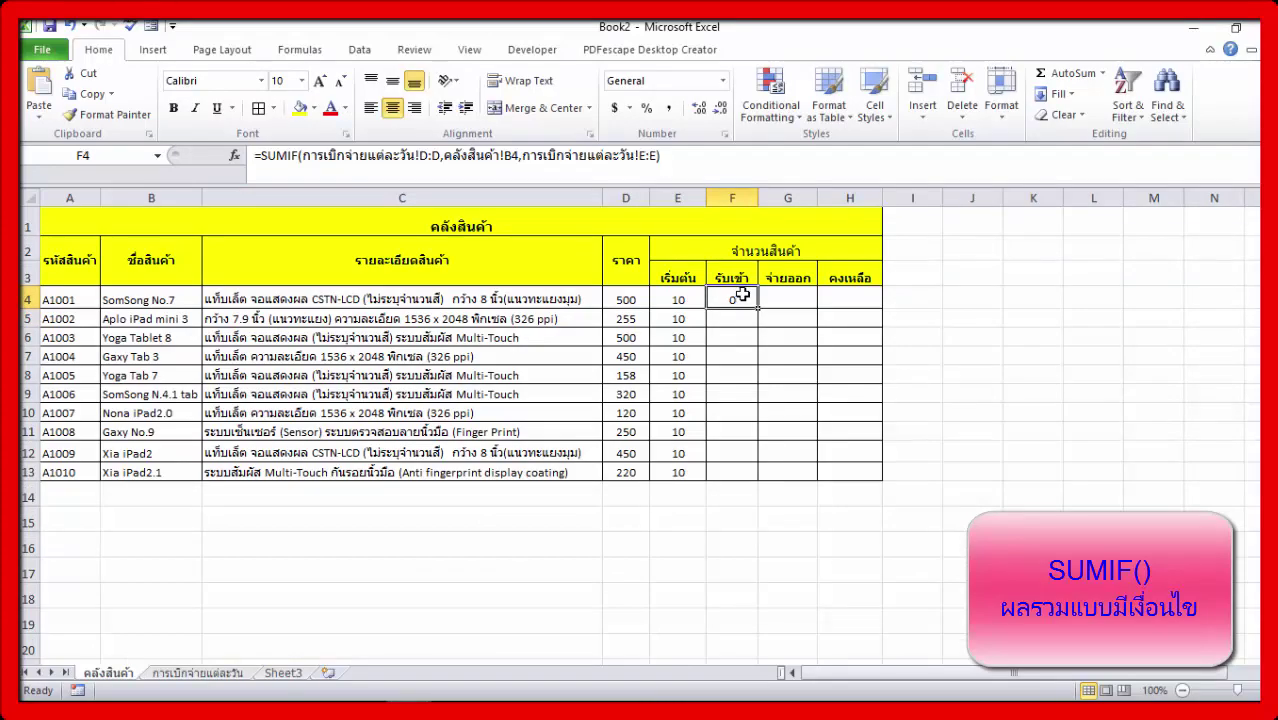
drag(757, 309, 742, 482)
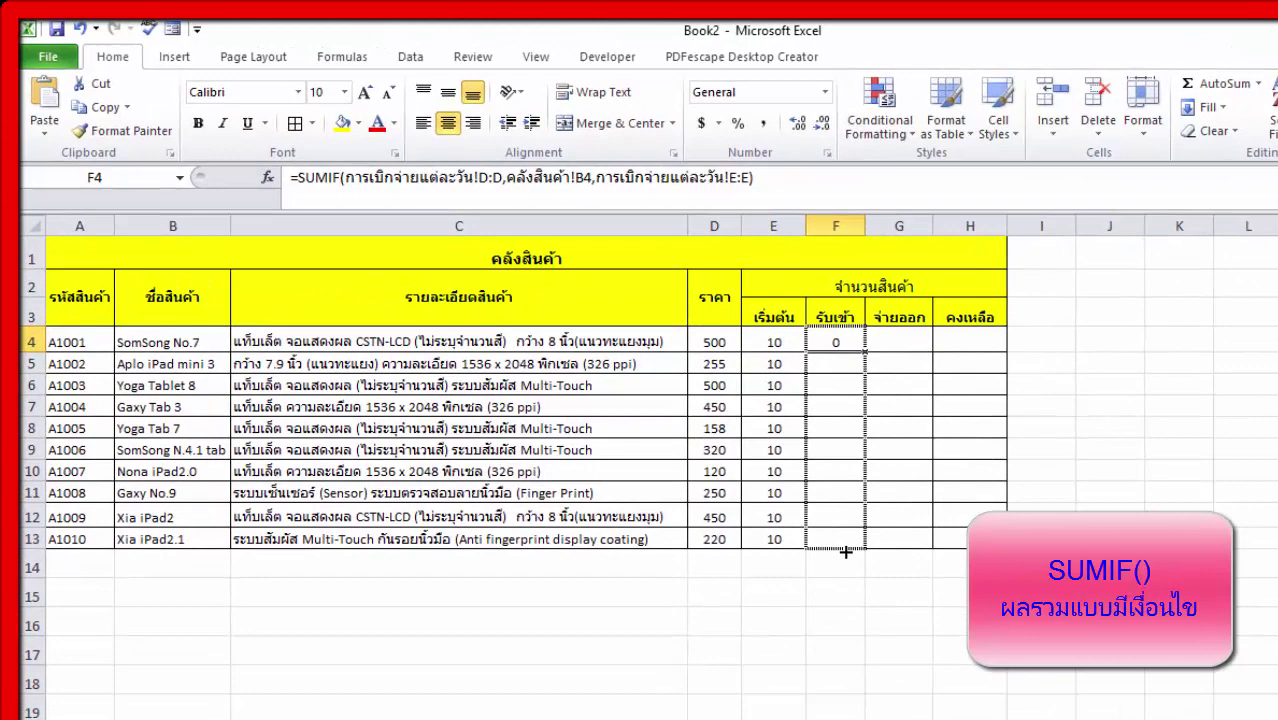
drag(845, 551, 845, 551)
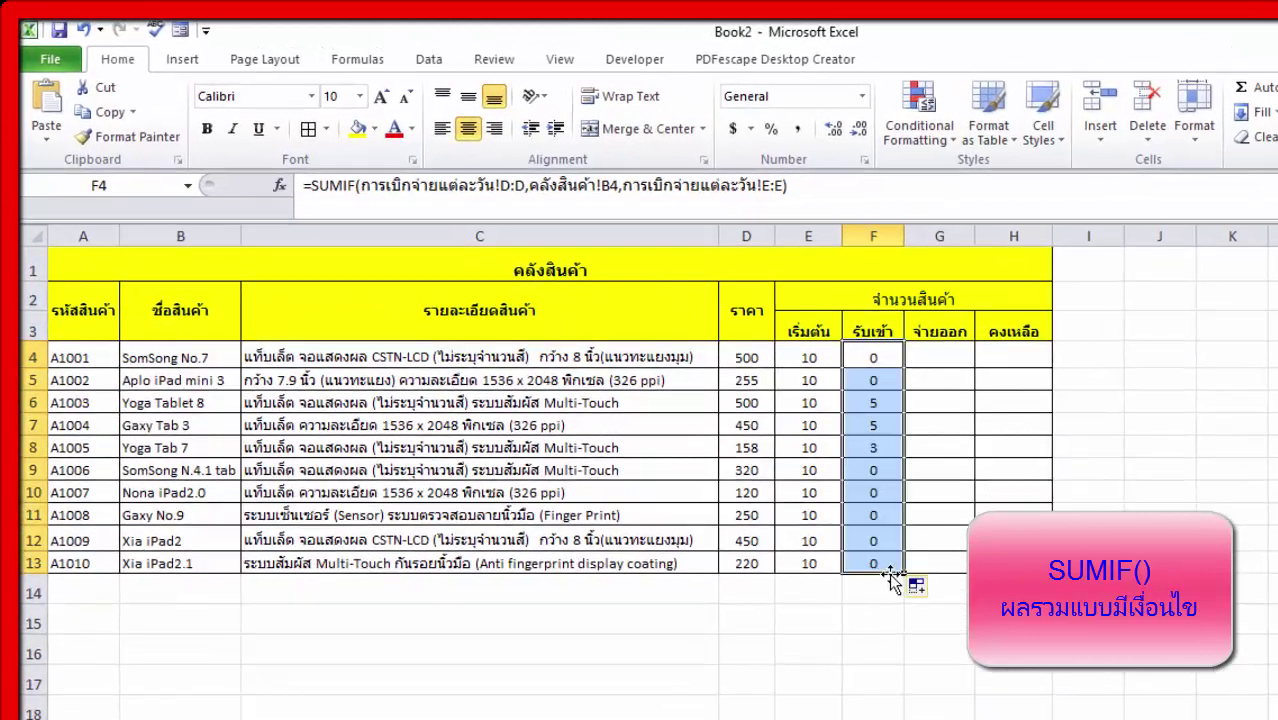
click(1160, 490)
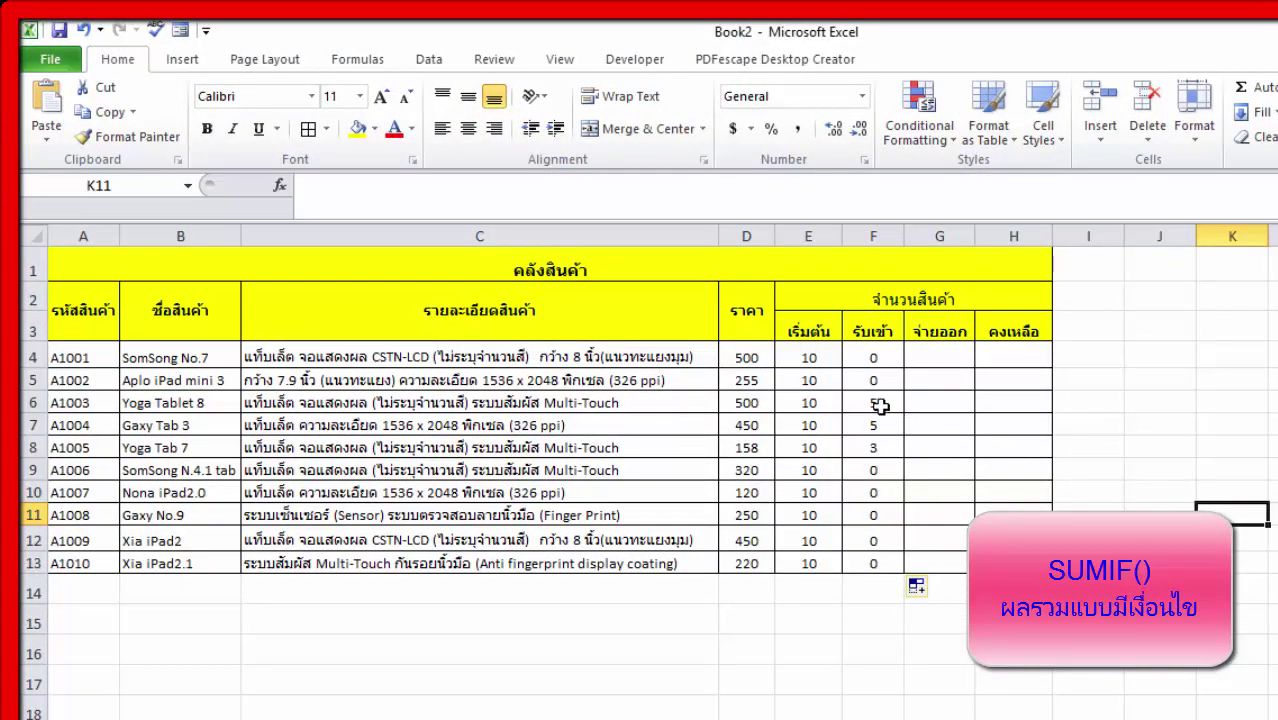
Compare the received totals 5, 5 and 3 against column E of the daily log
drag(884, 403, 898, 453)
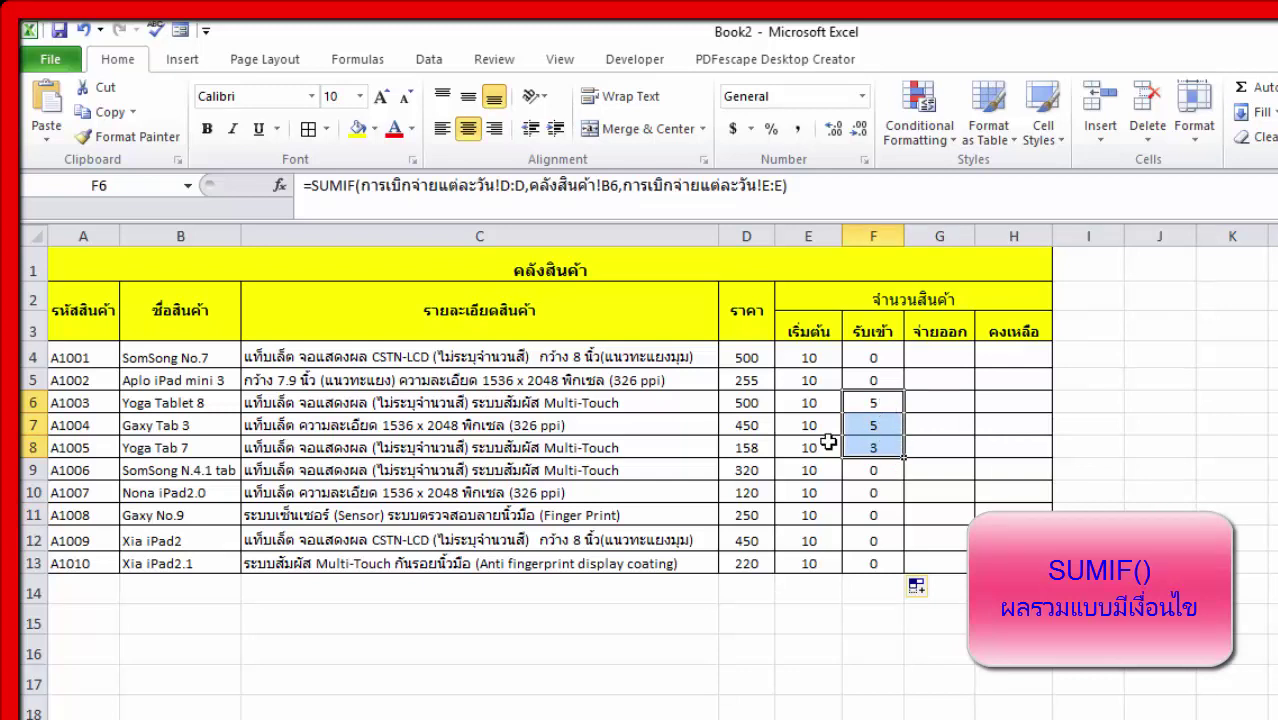
mouse_move(198, 408)
mouse_down()
mouse_move(738, 472)
mouse_move(895, 452)
mouse_up()
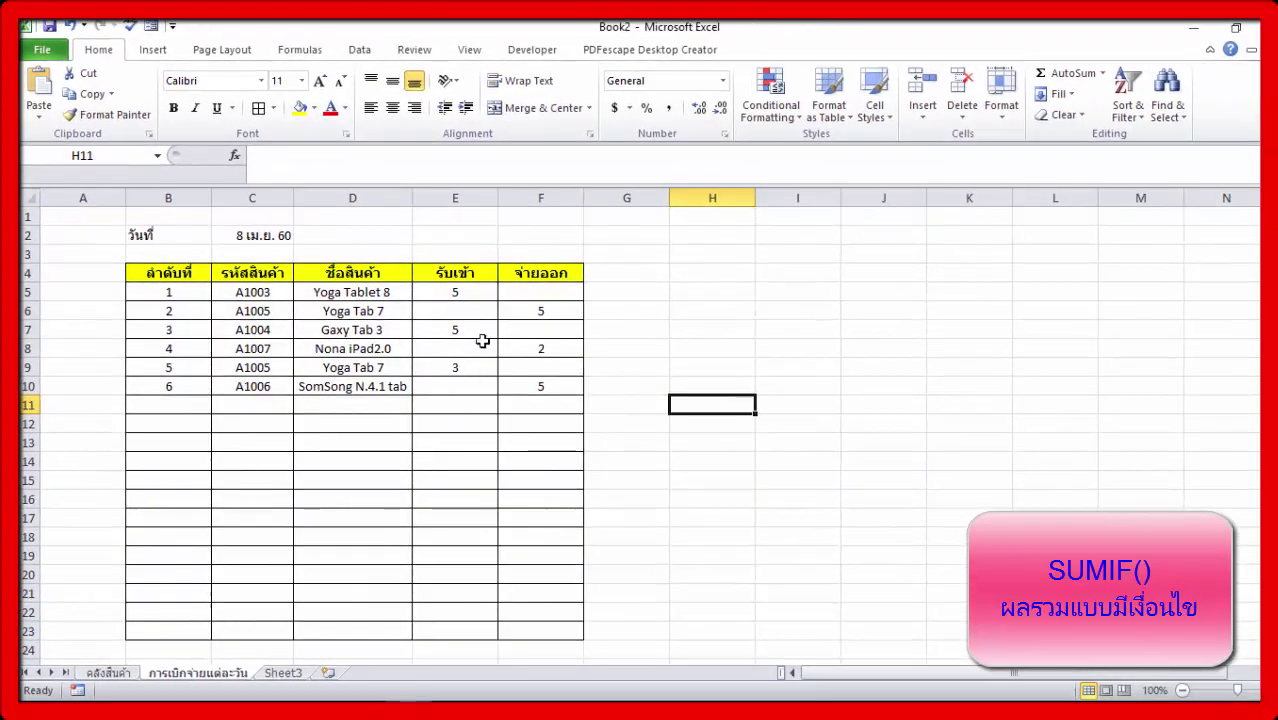
drag(477, 297, 465, 388)
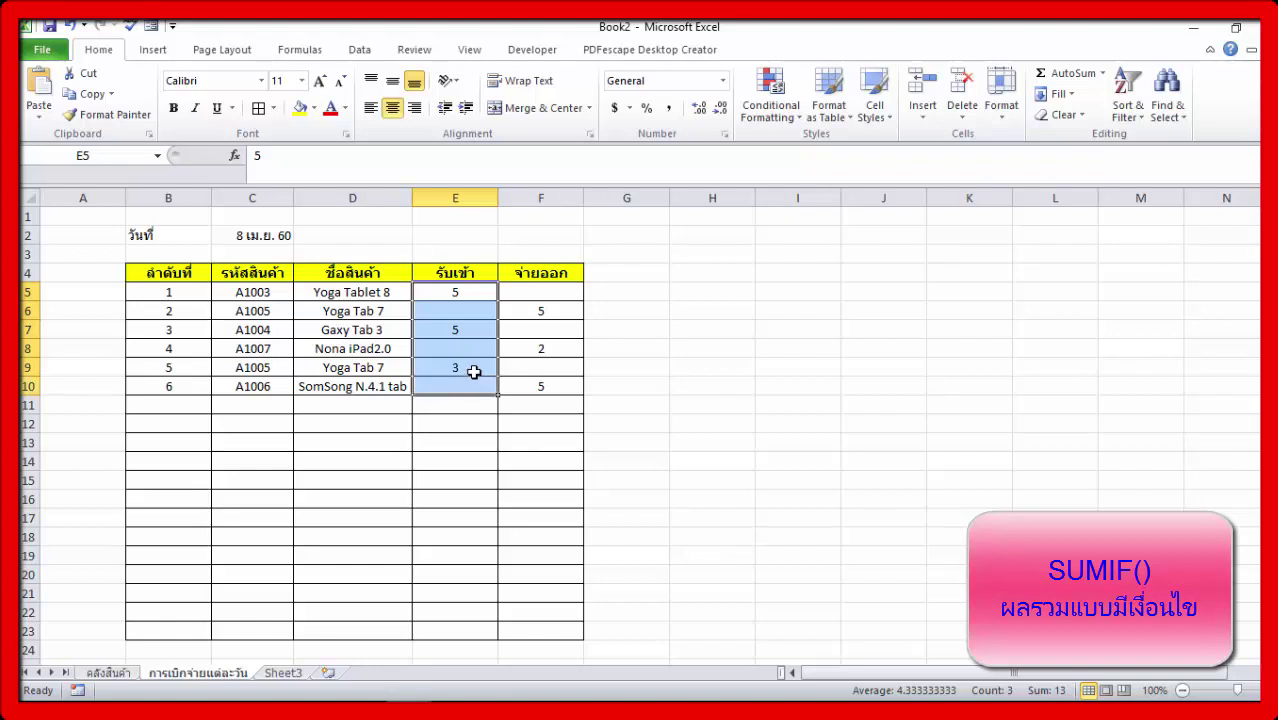
click(459, 329)
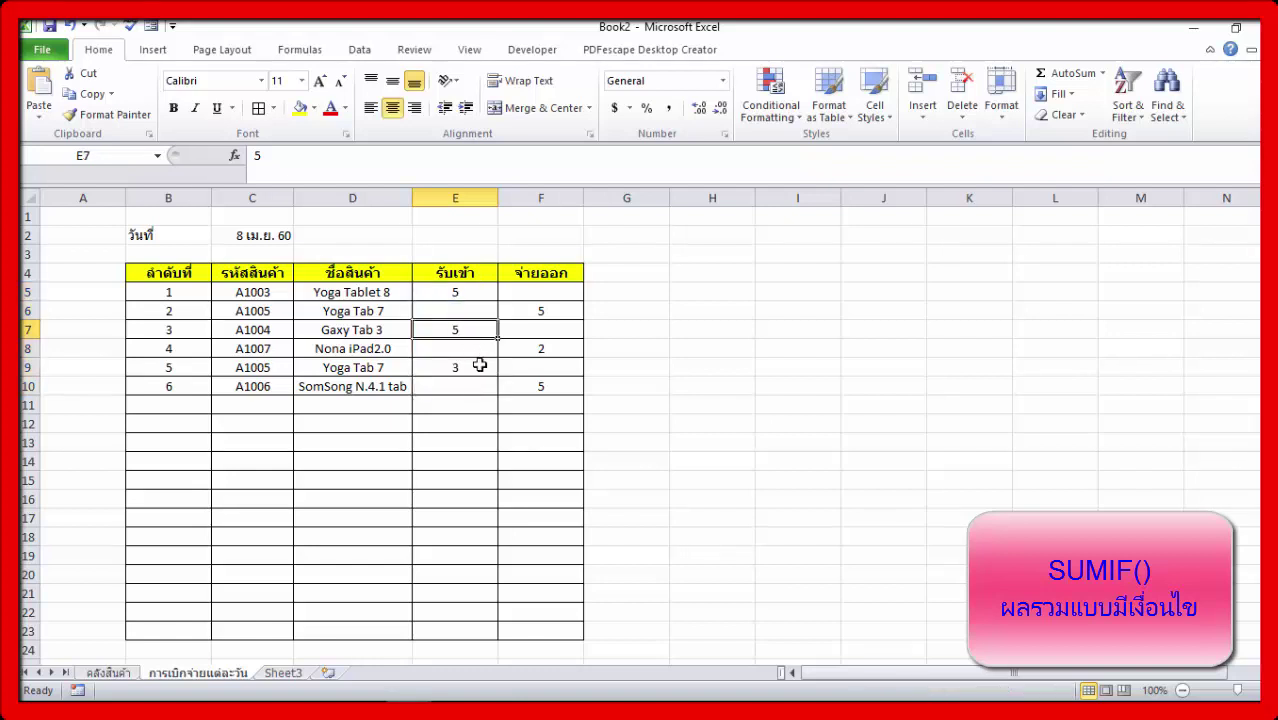
click(478, 367)
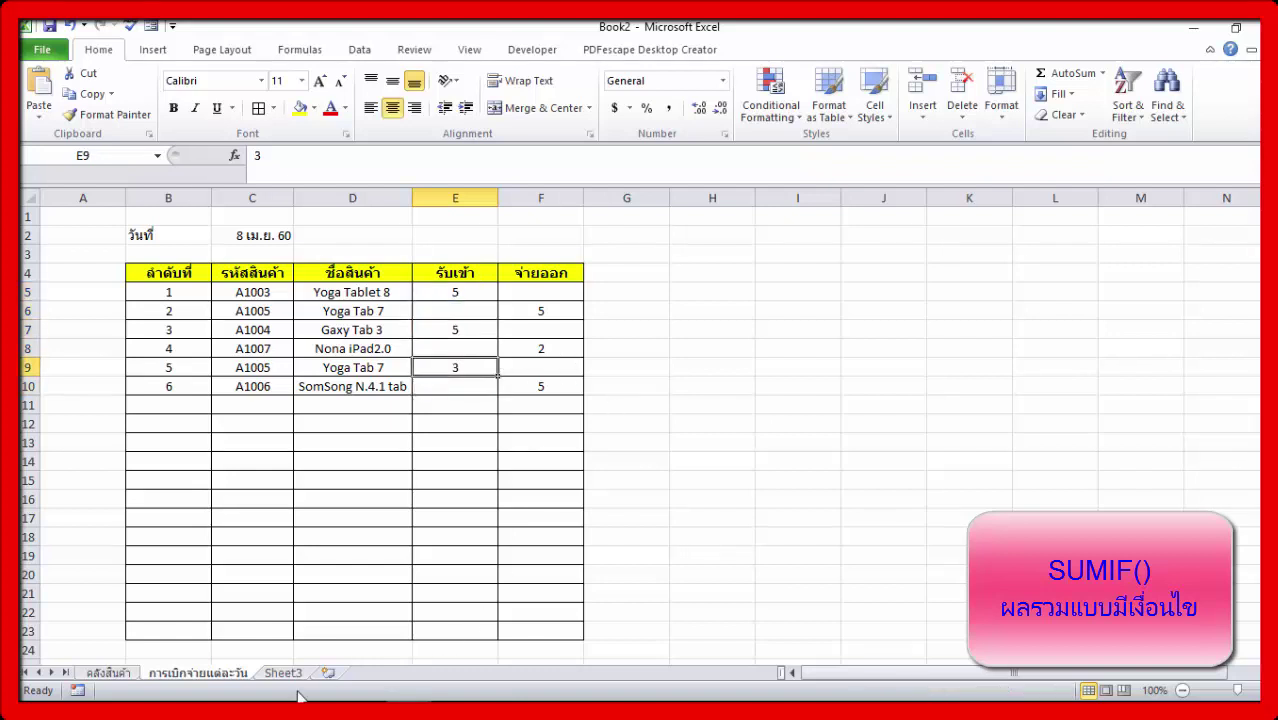
click(108, 673)
click(978, 474)
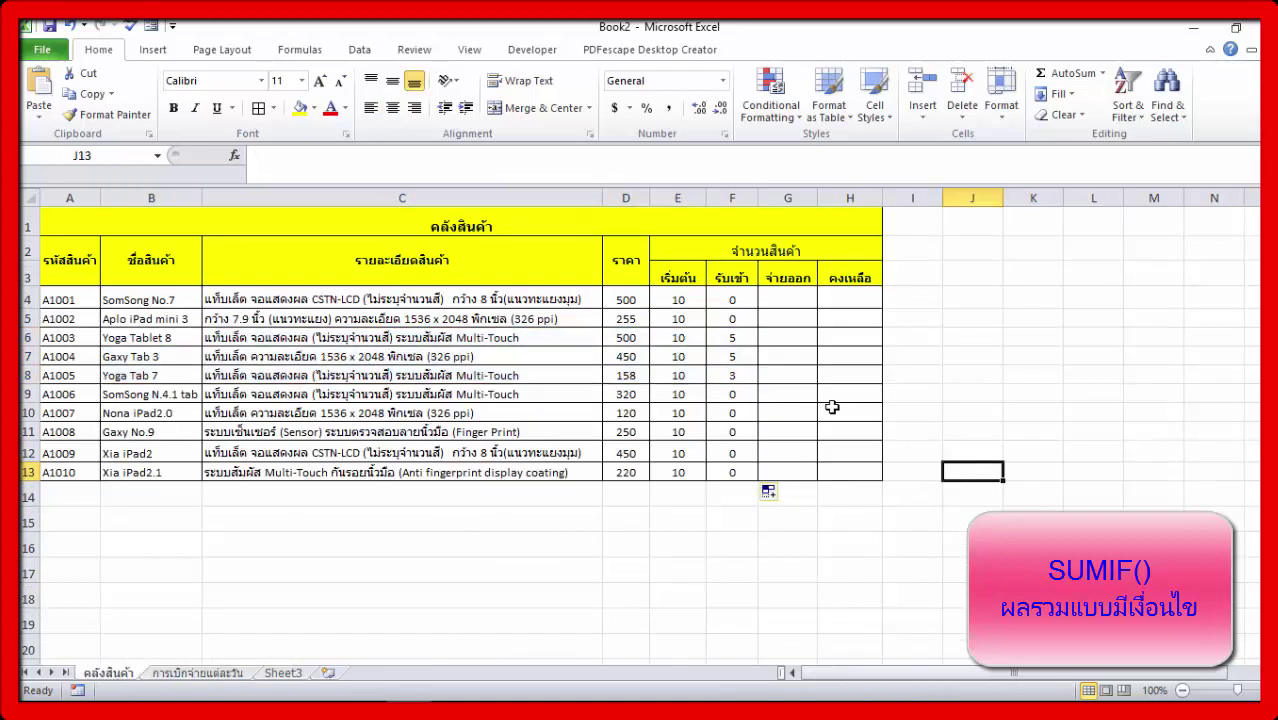
In G4, enter =SUMIF(การเบิกจ่ายแต่ละวัน!D:D, คลังสินค้า!B4, การเบิกจ่ายแต่ละวัน!F:F)
click(796, 296)
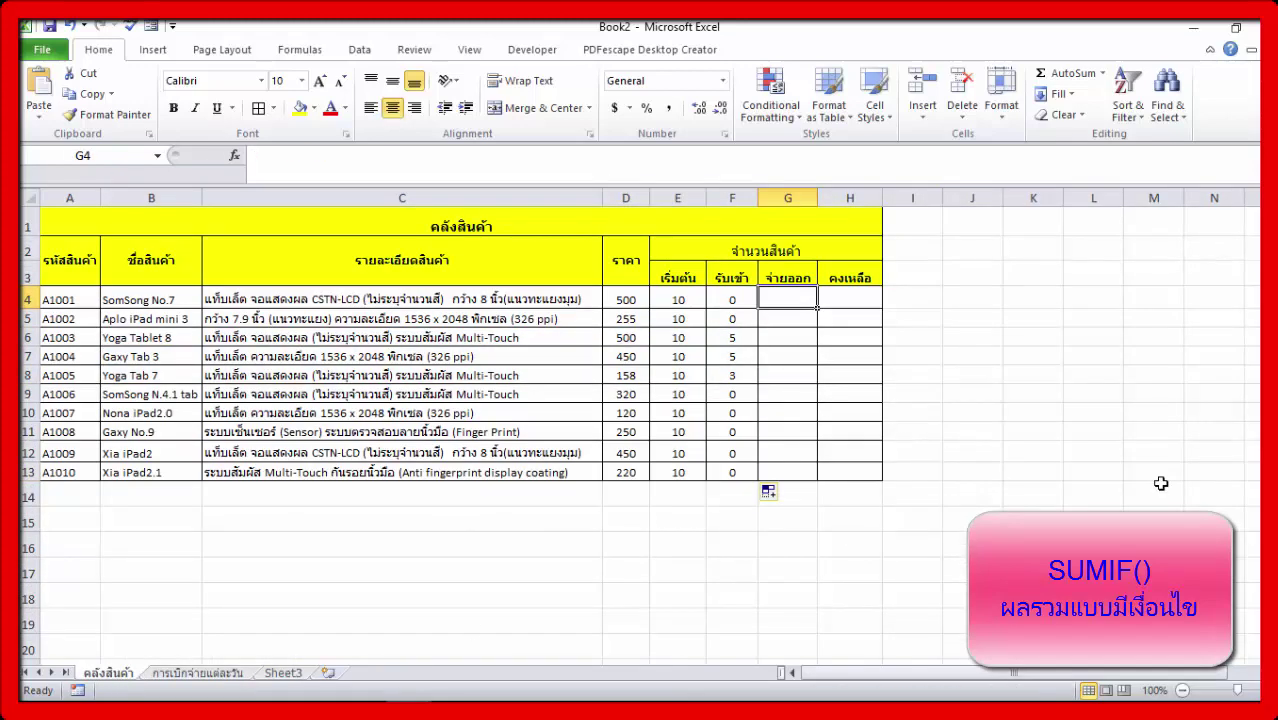
text(=)
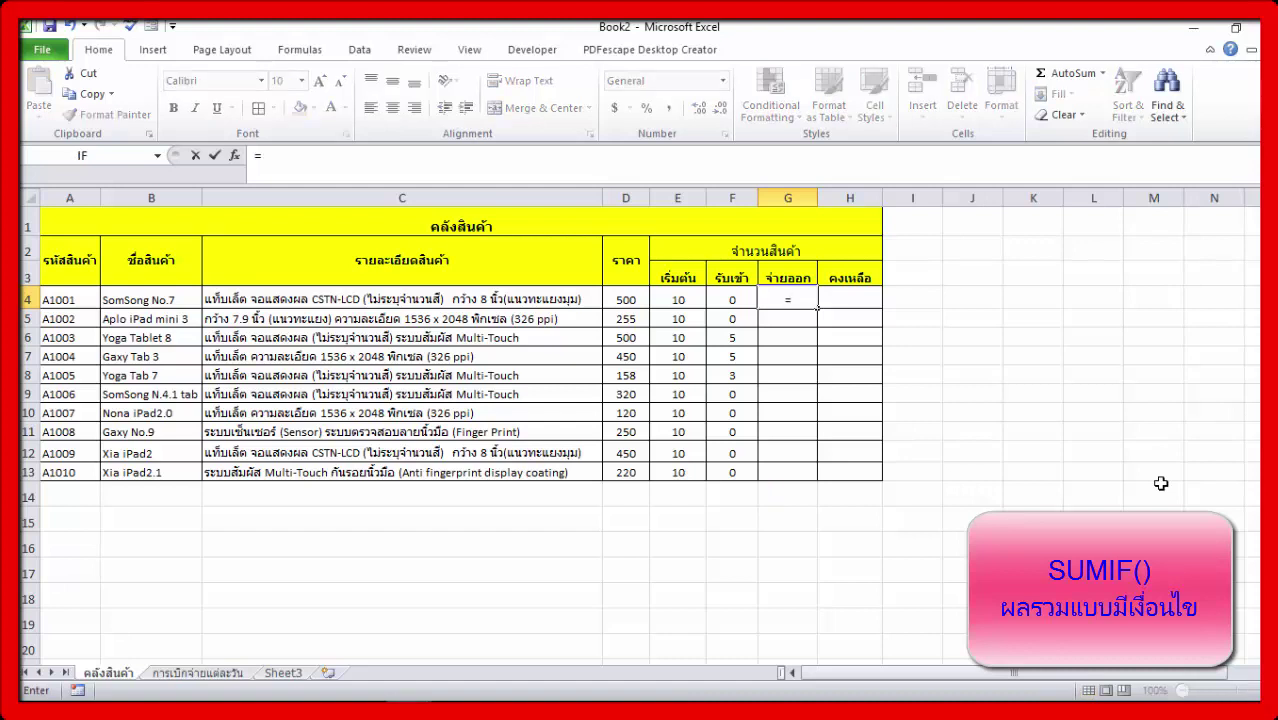
text(sum)
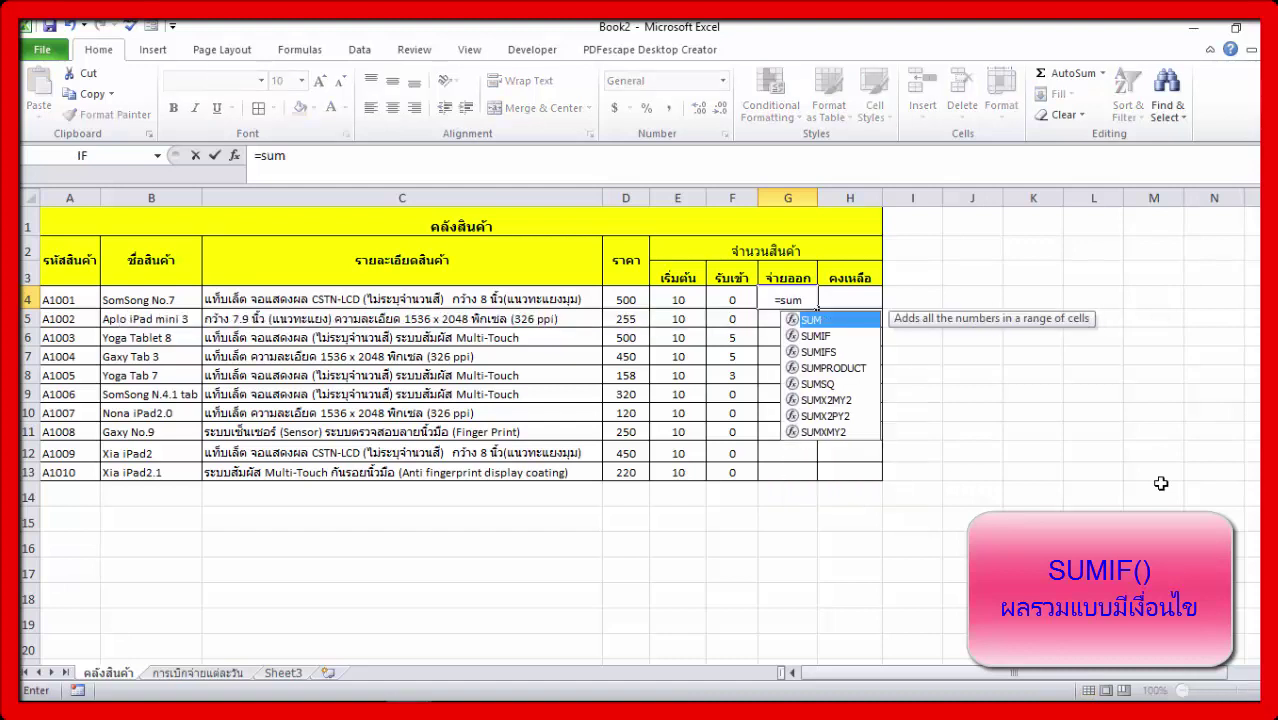
double_click(824, 337)
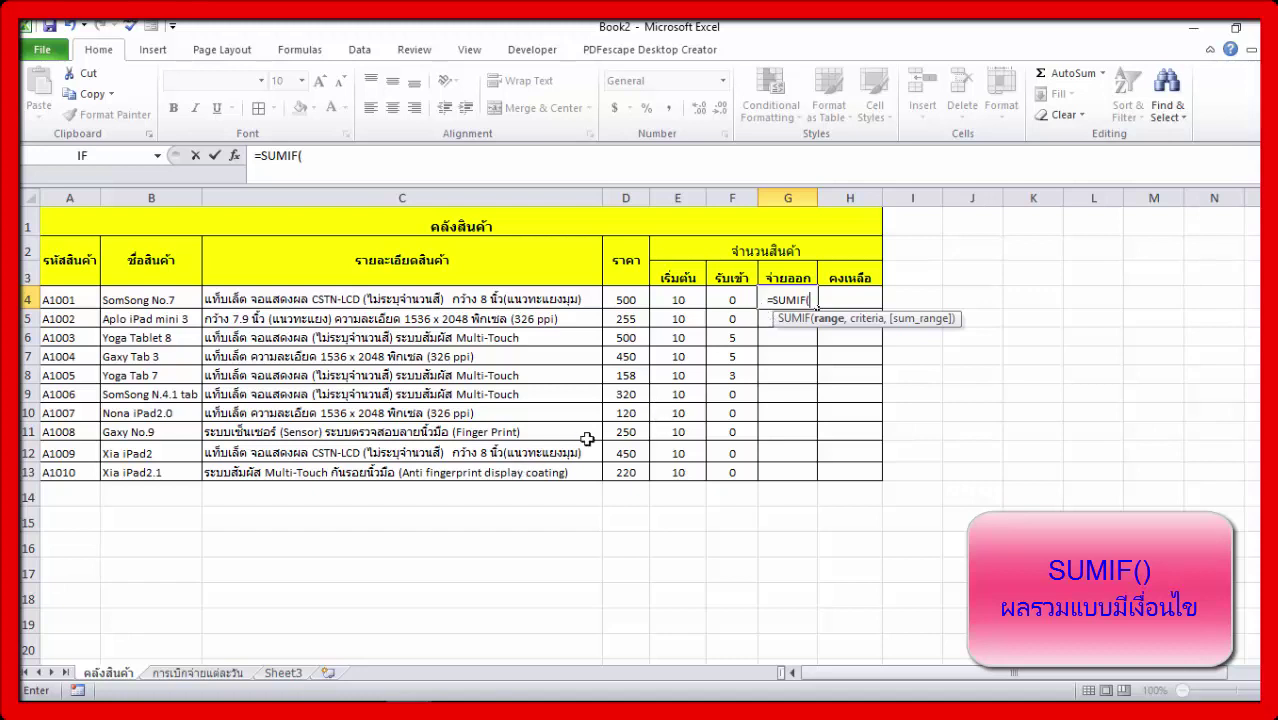
click(233, 674)
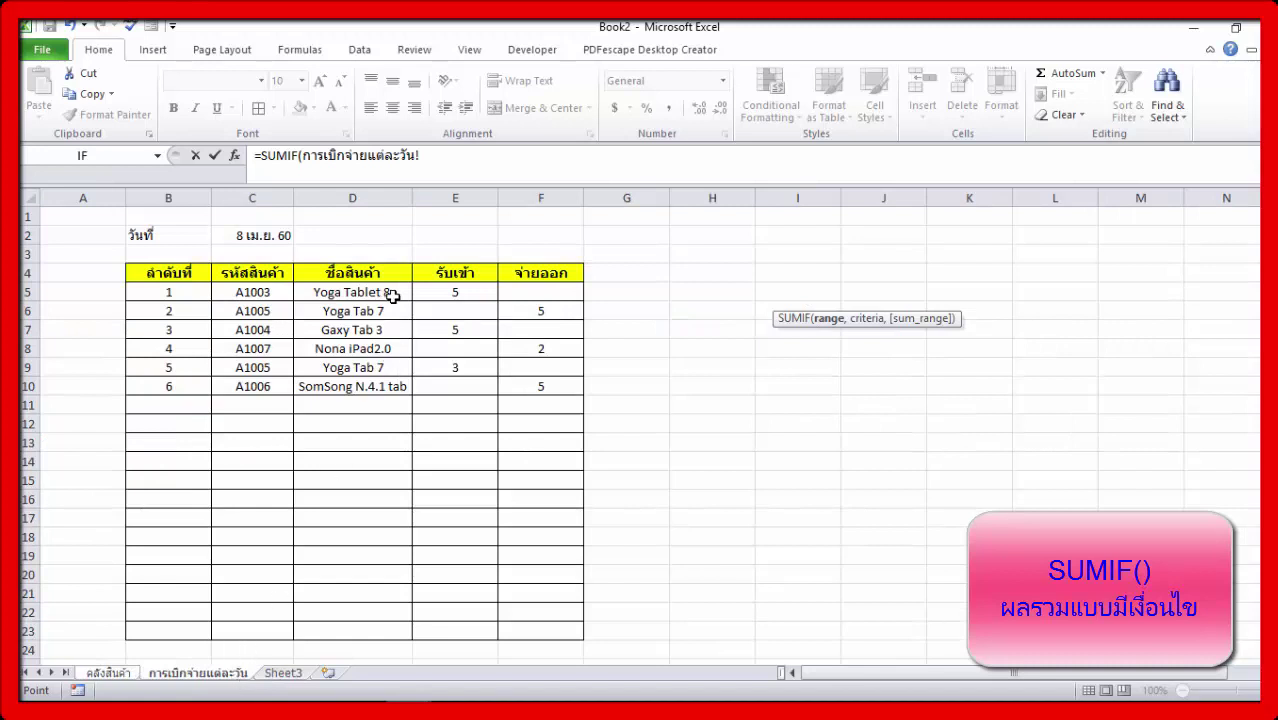
click(386, 199)
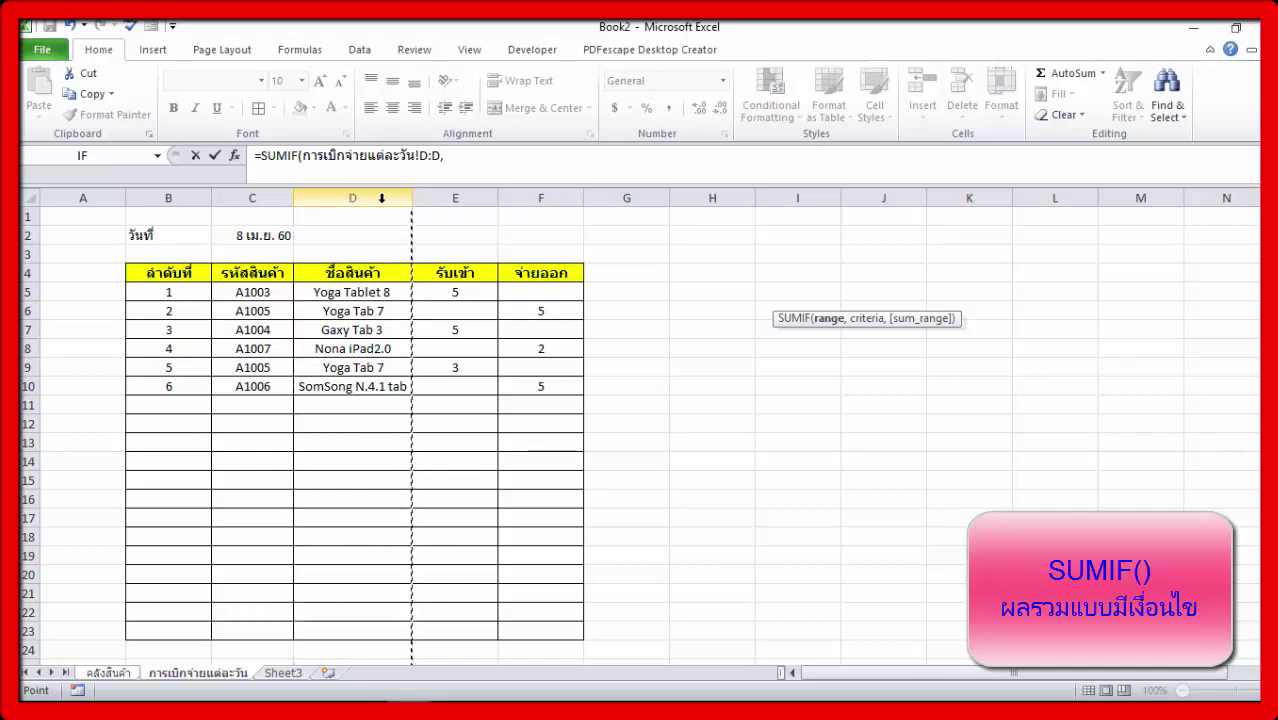
text(,)
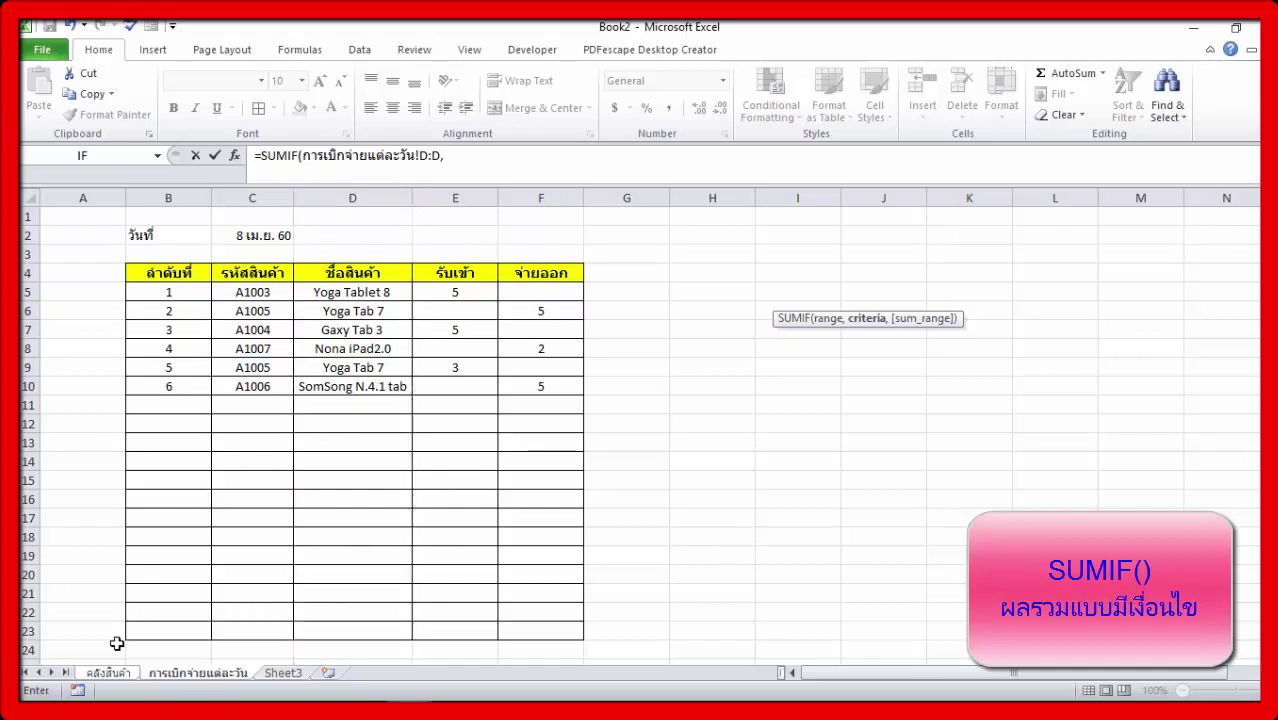
click(110, 673)
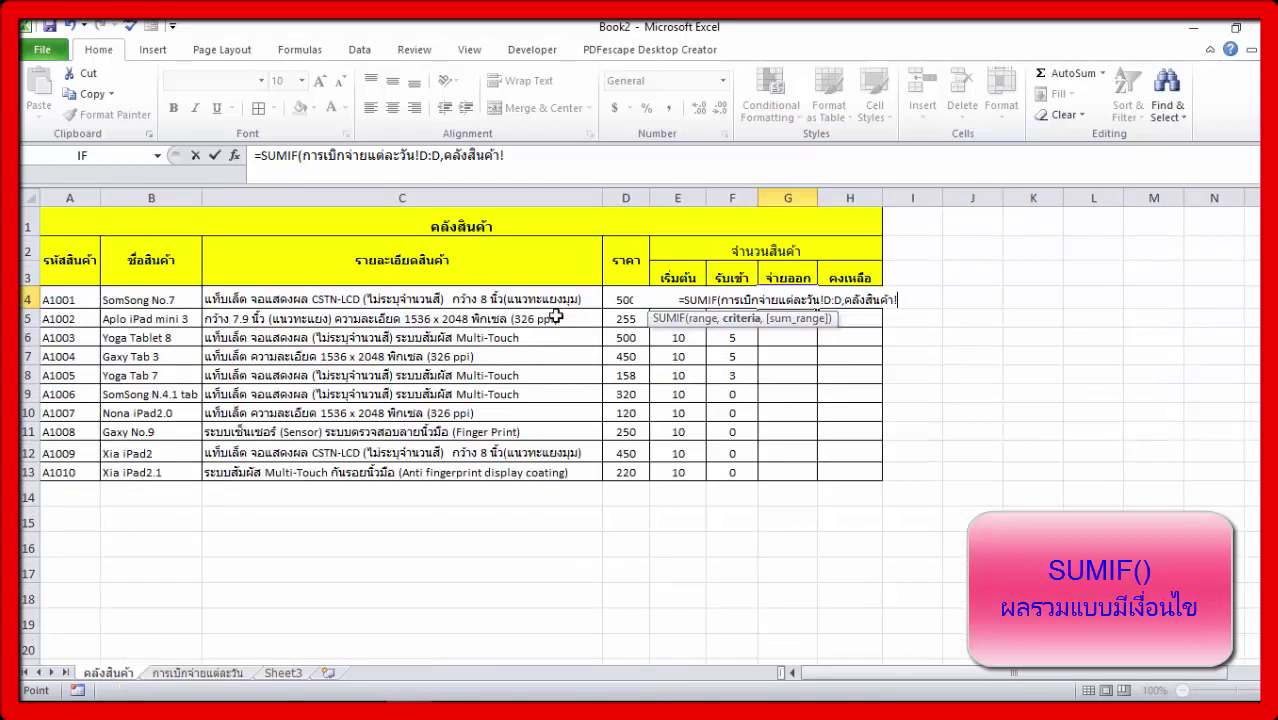
click(177, 301)
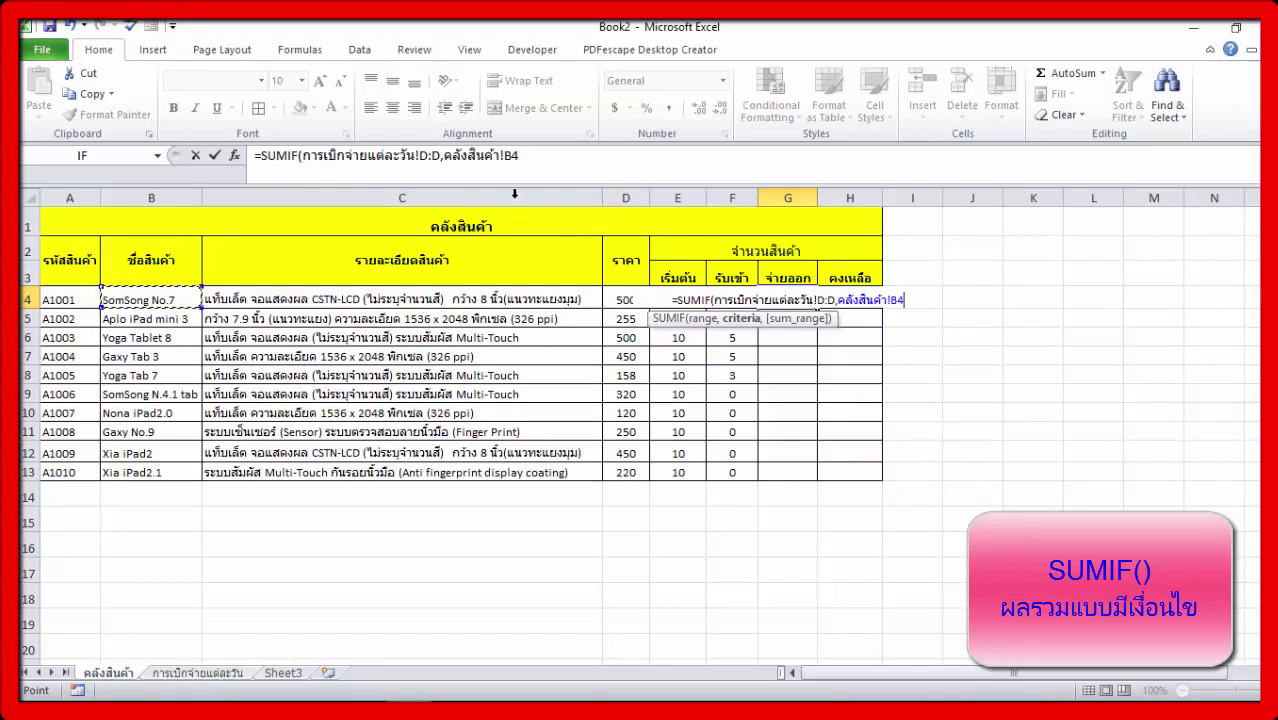
text(,)
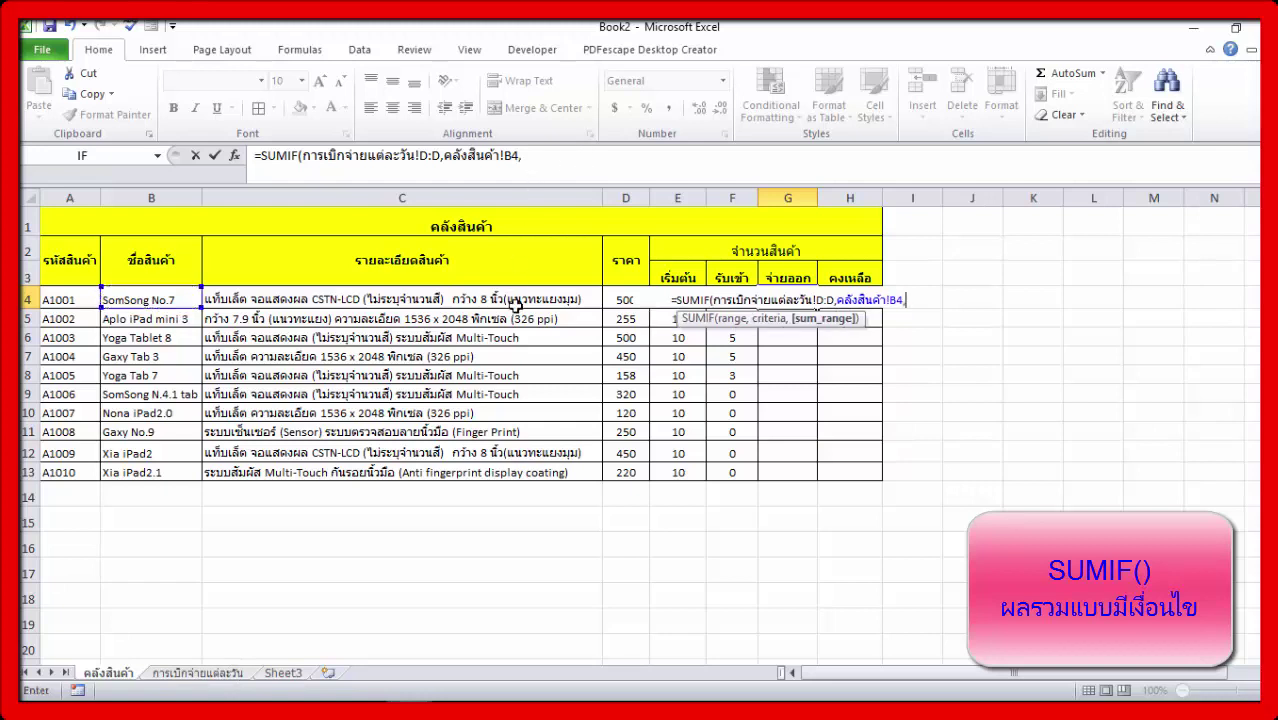
click(200, 673)
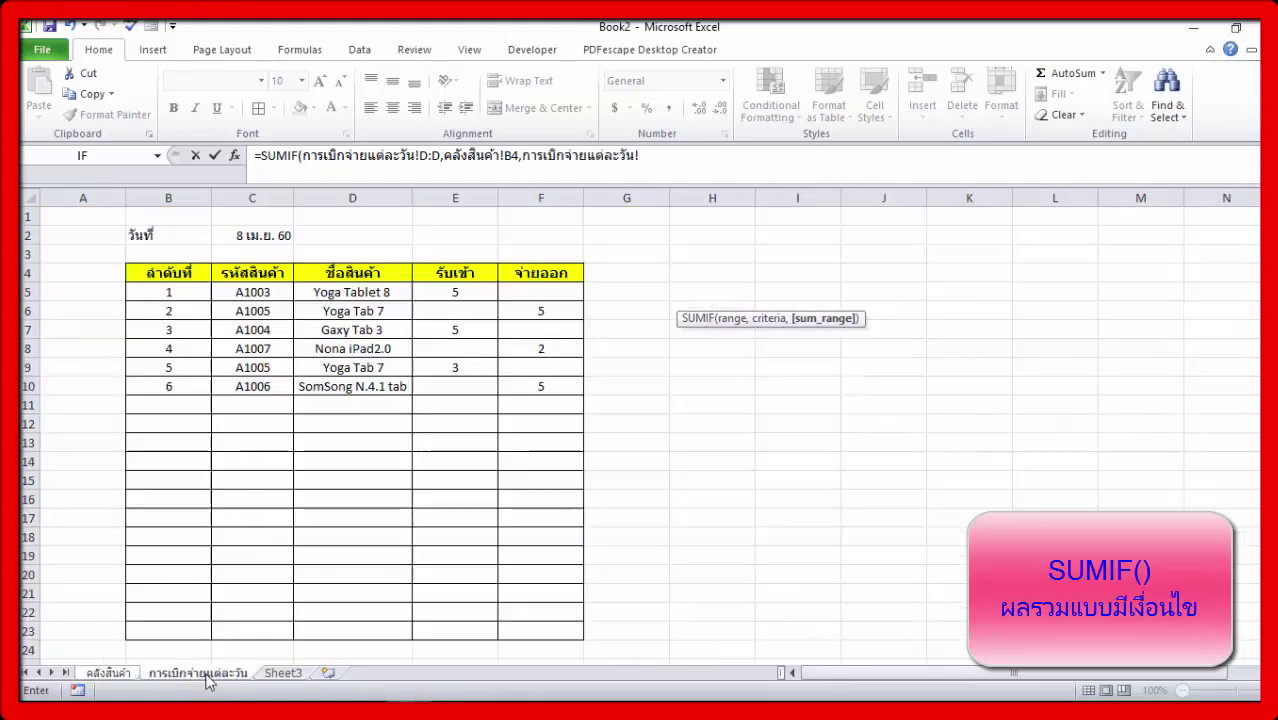
click(552, 186)
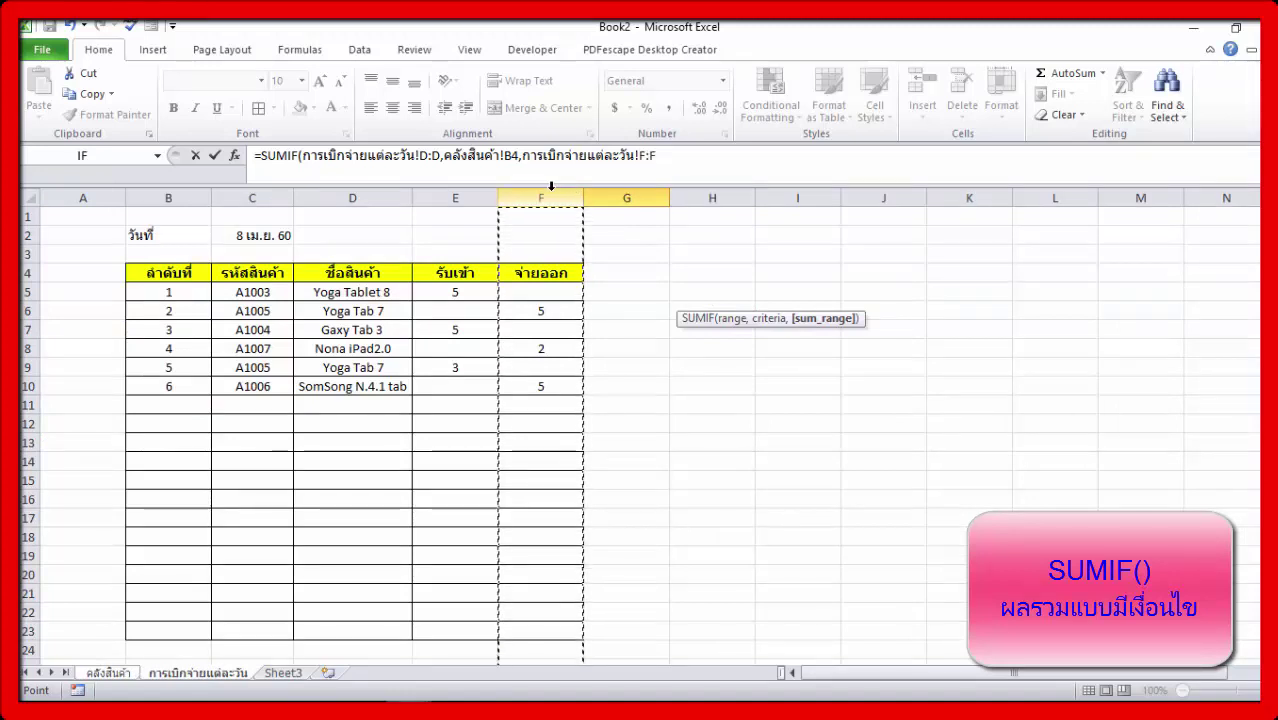
text())
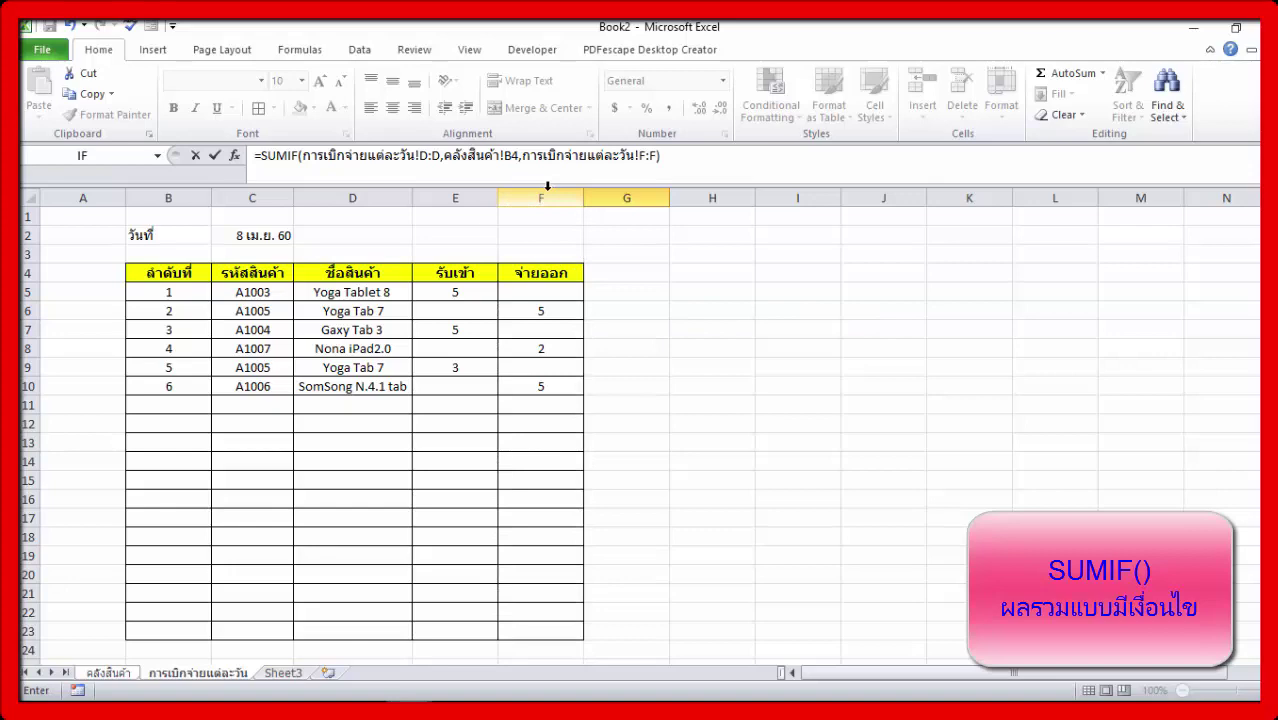
key(Return)
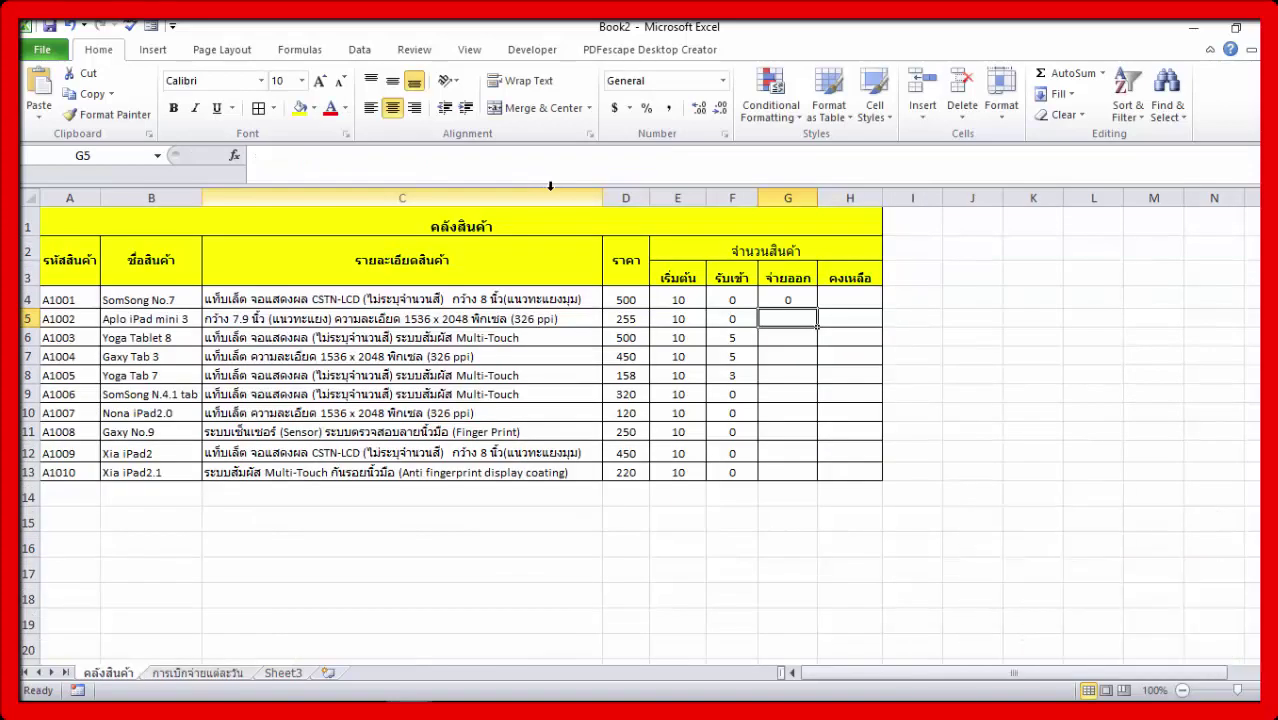
Fill the G4 outgoing-total formula down to G13 and highlight rows 8–10 with issued stock
click(808, 296)
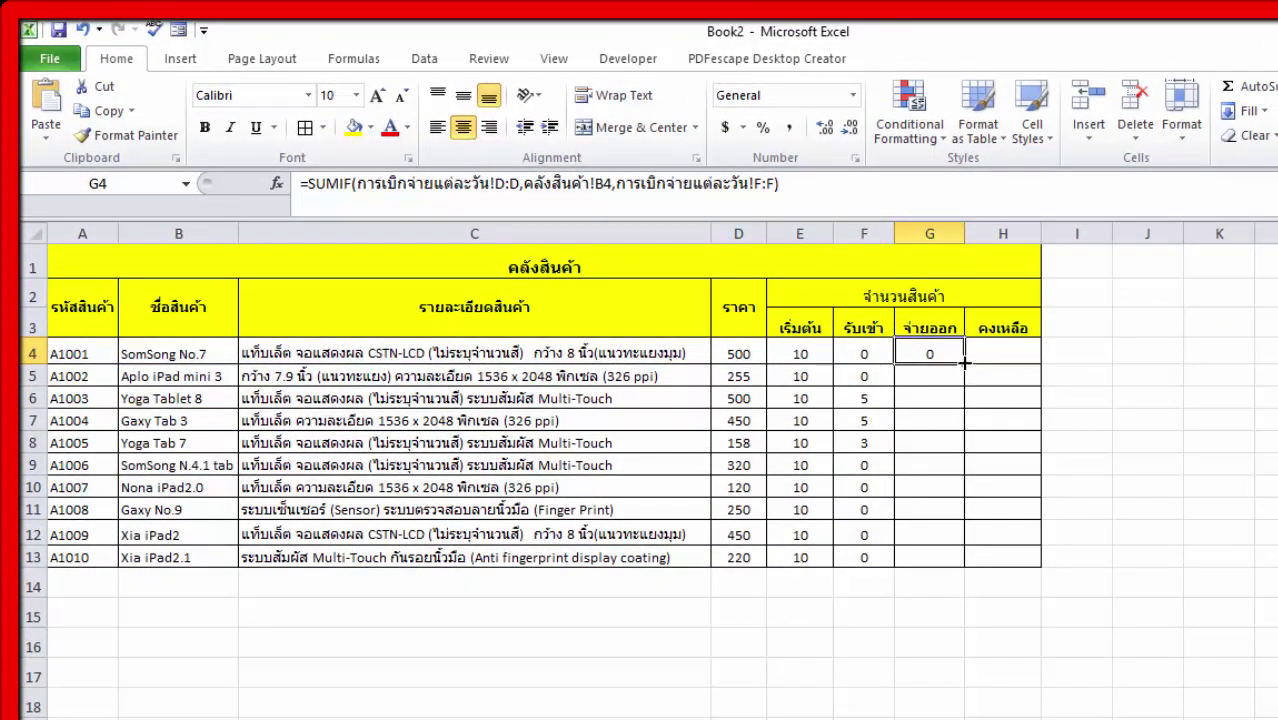
drag(963, 364, 947, 562)
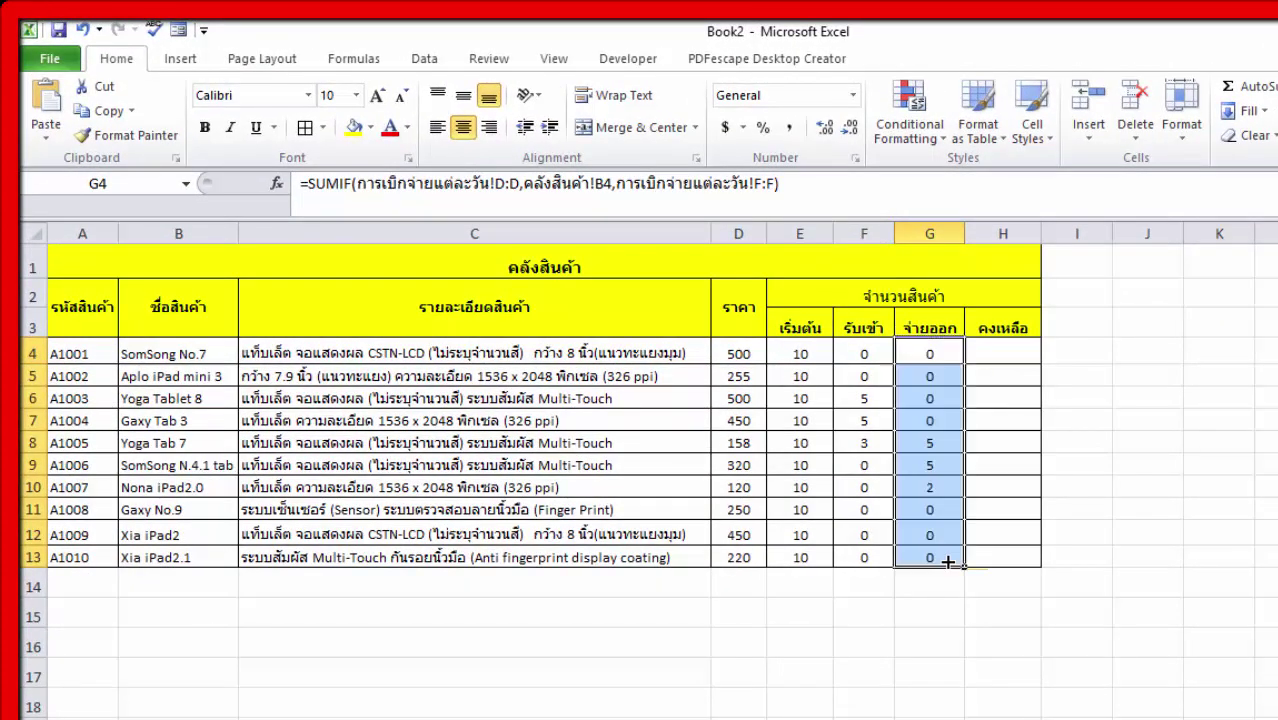
click(1263, 507)
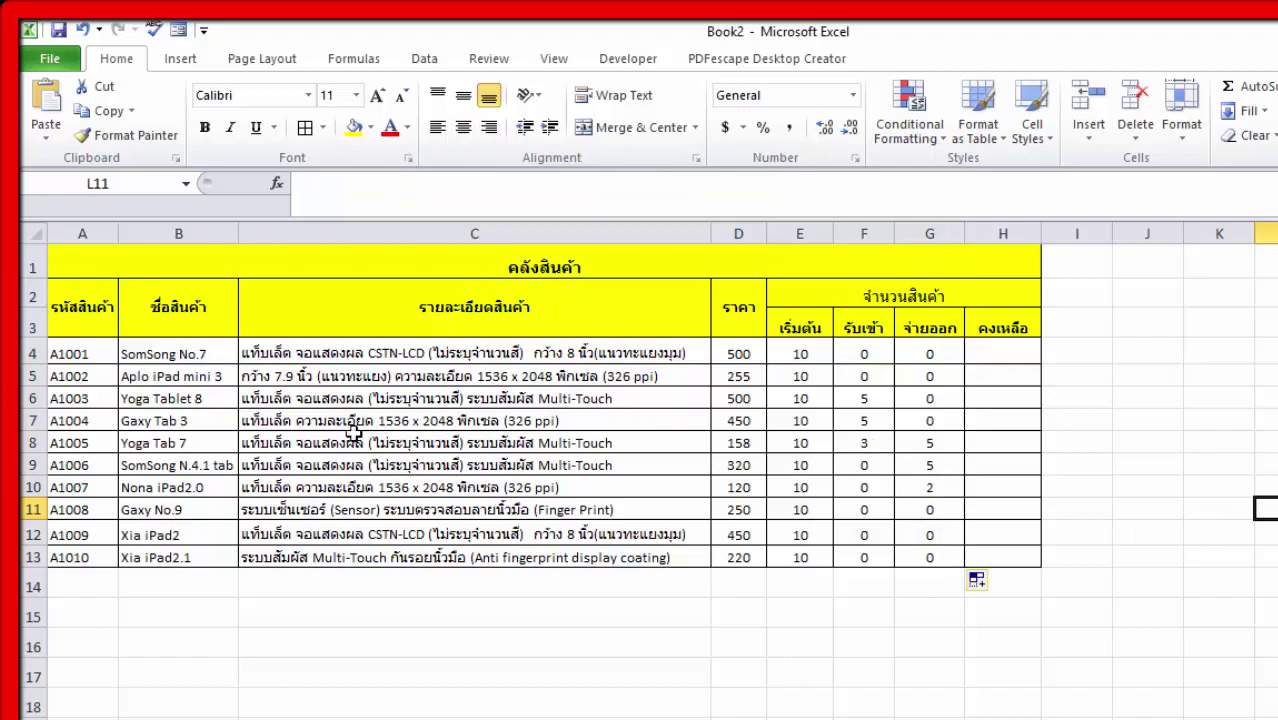
click(353, 436)
drag(214, 447, 940, 487)
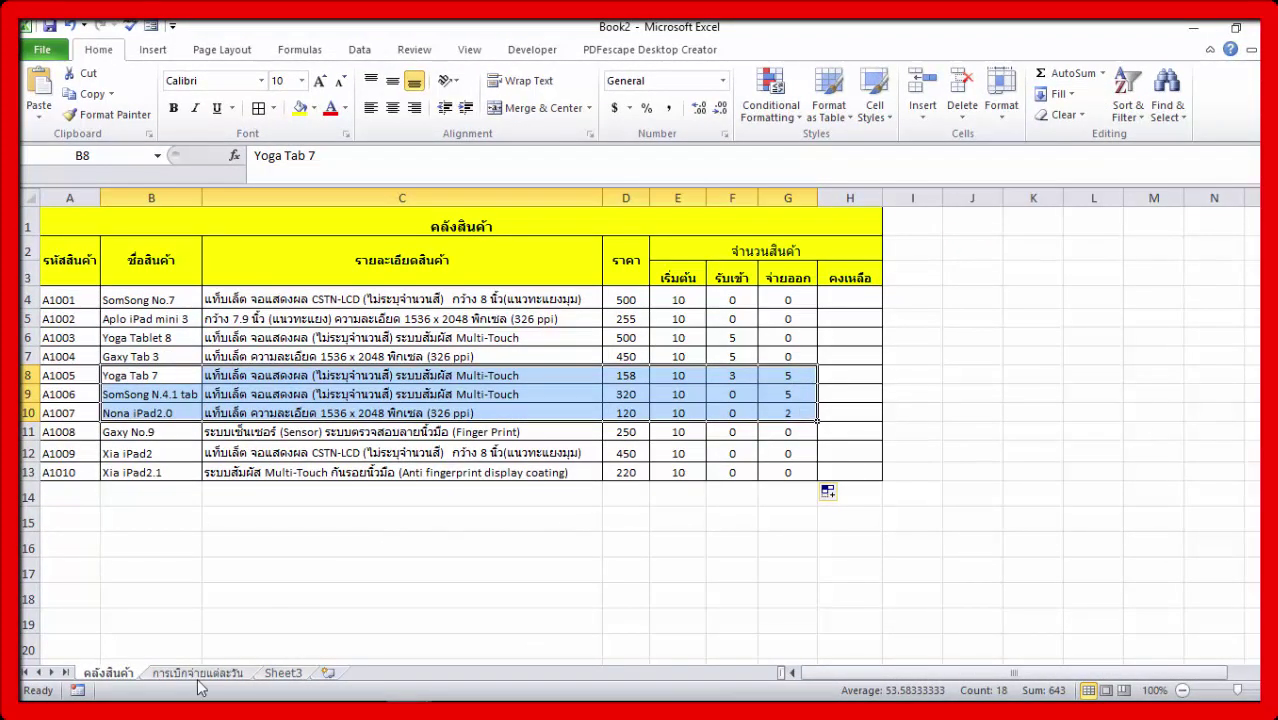
Review the outgoing quantities logged in column F of the daily log sheet
click(180, 678)
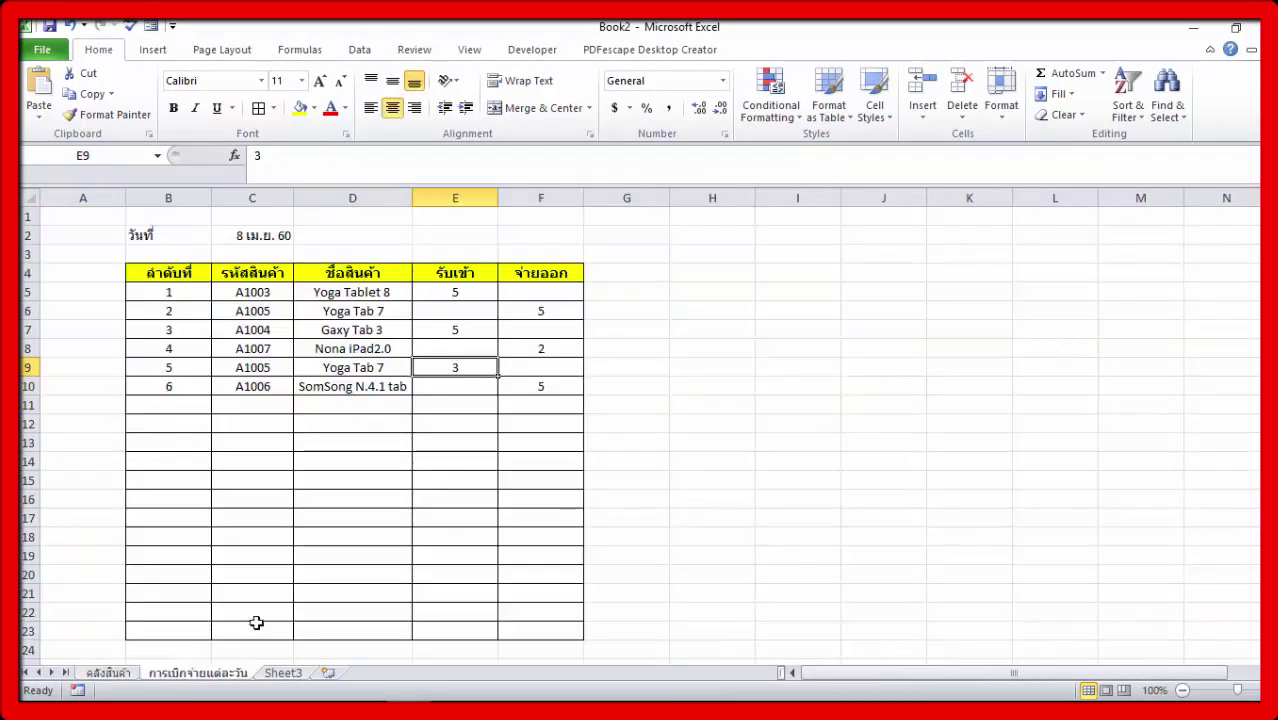
click(563, 311)
click(563, 347)
click(541, 385)
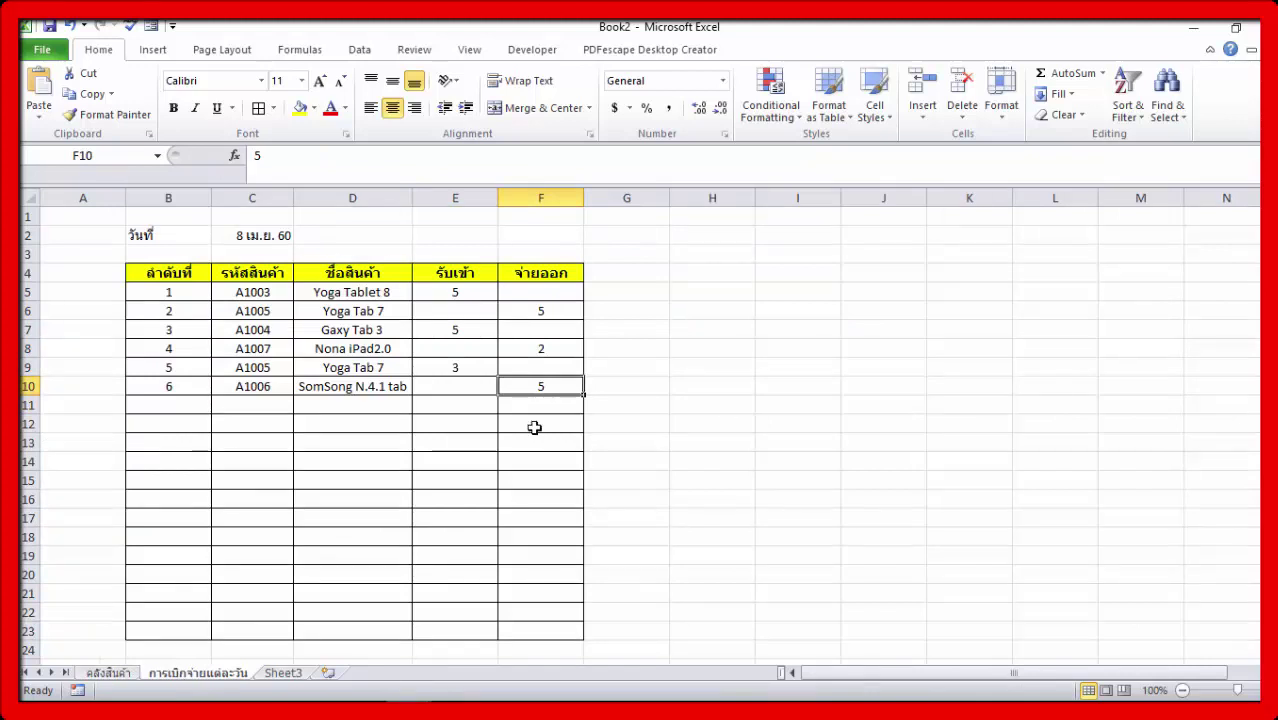
click(204, 408)
Record product code A1008 (Gaxy No.9) in row 11 with 10 units received
click(247, 410)
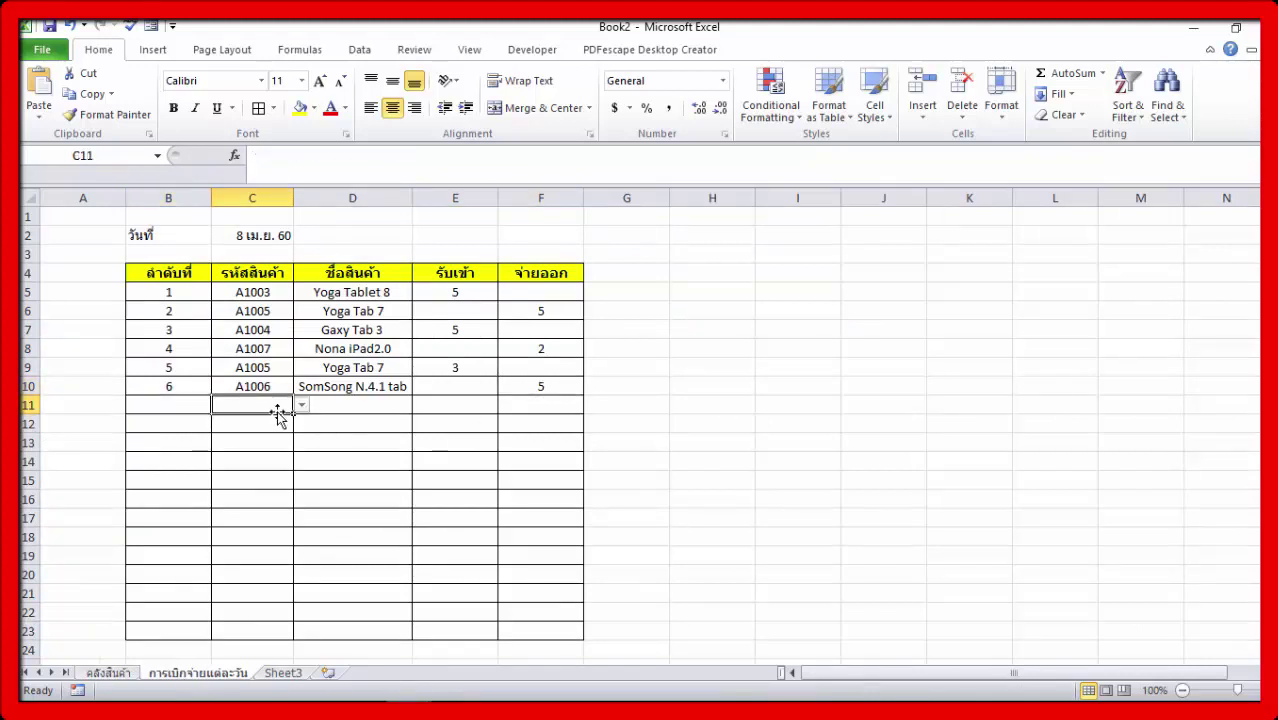
click(302, 406)
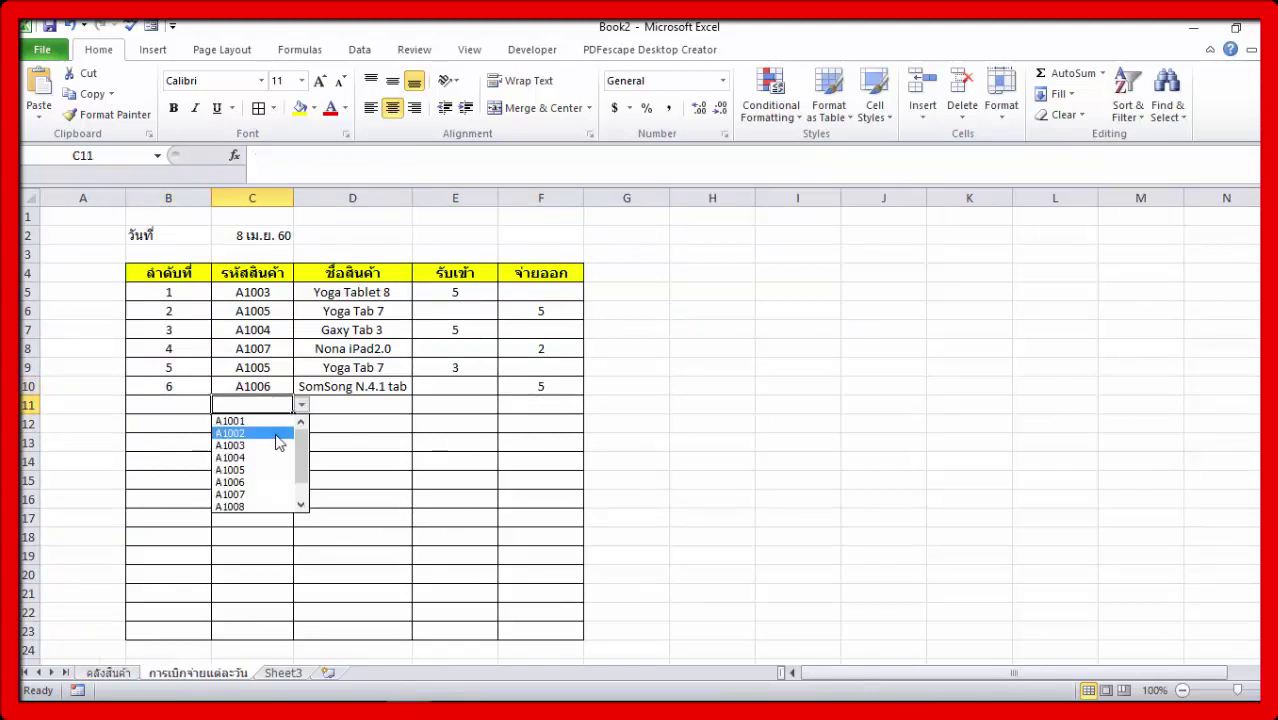
click(249, 508)
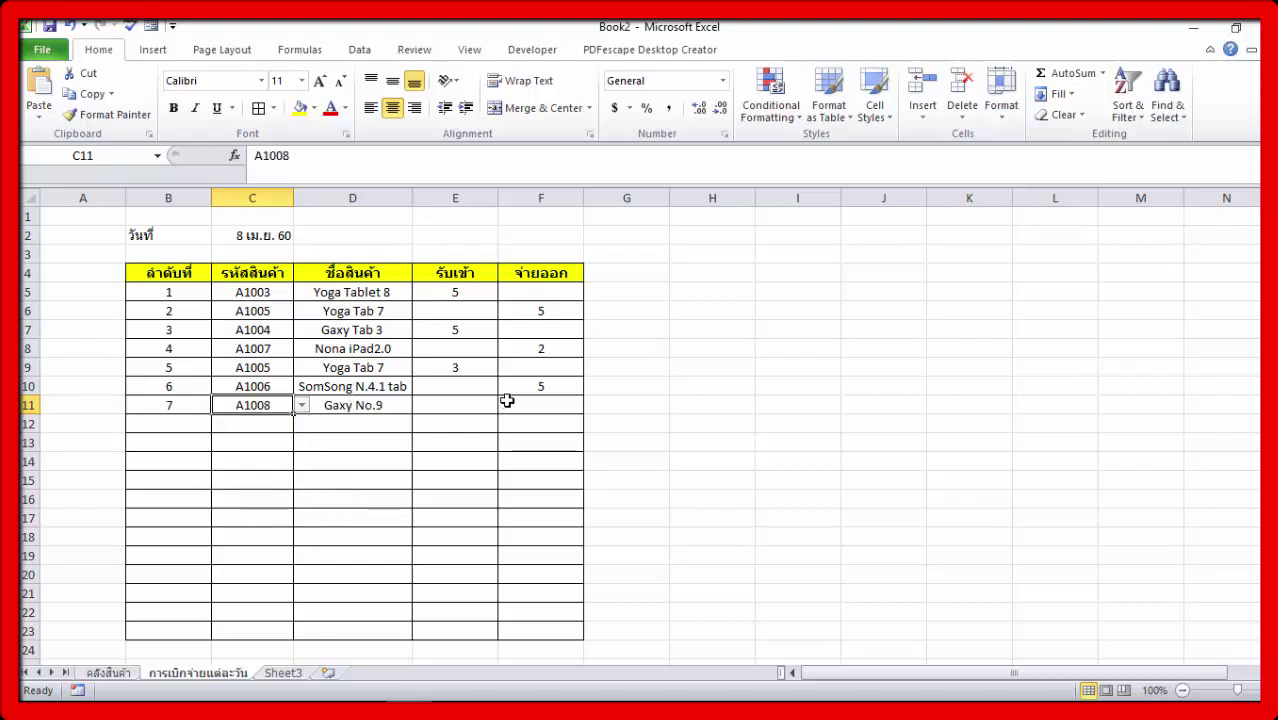
click(477, 406)
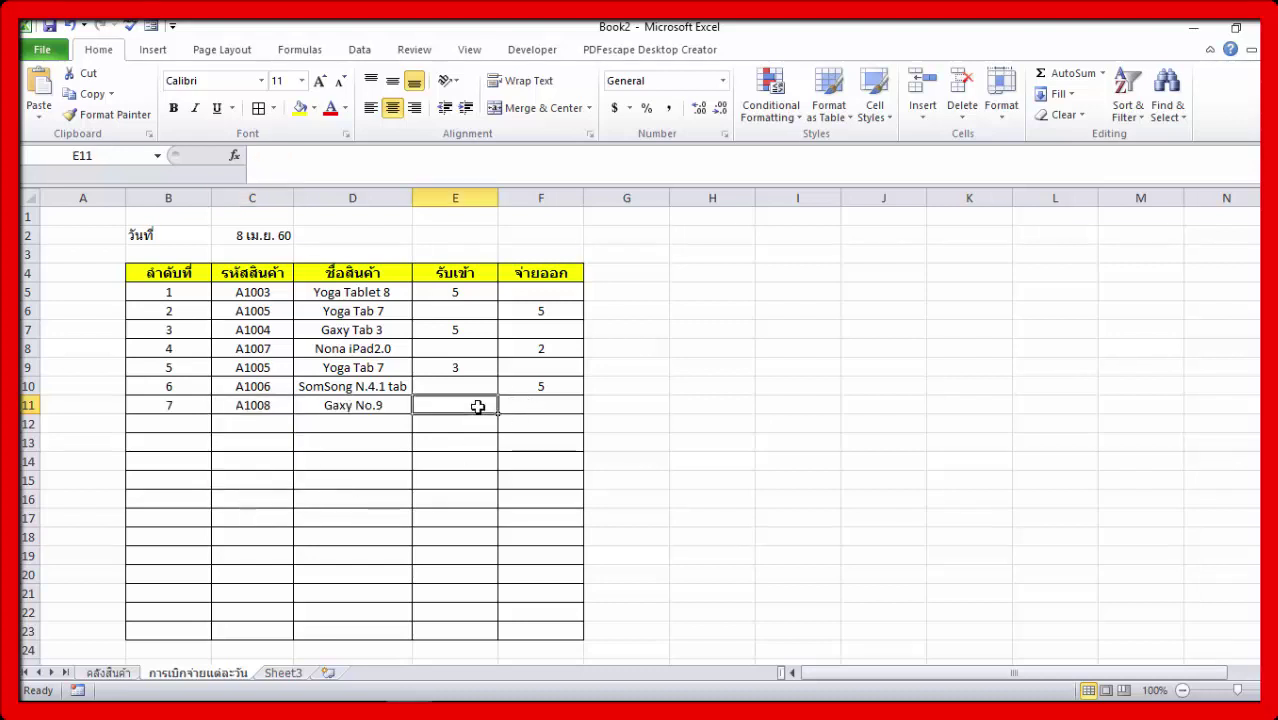
text(10)
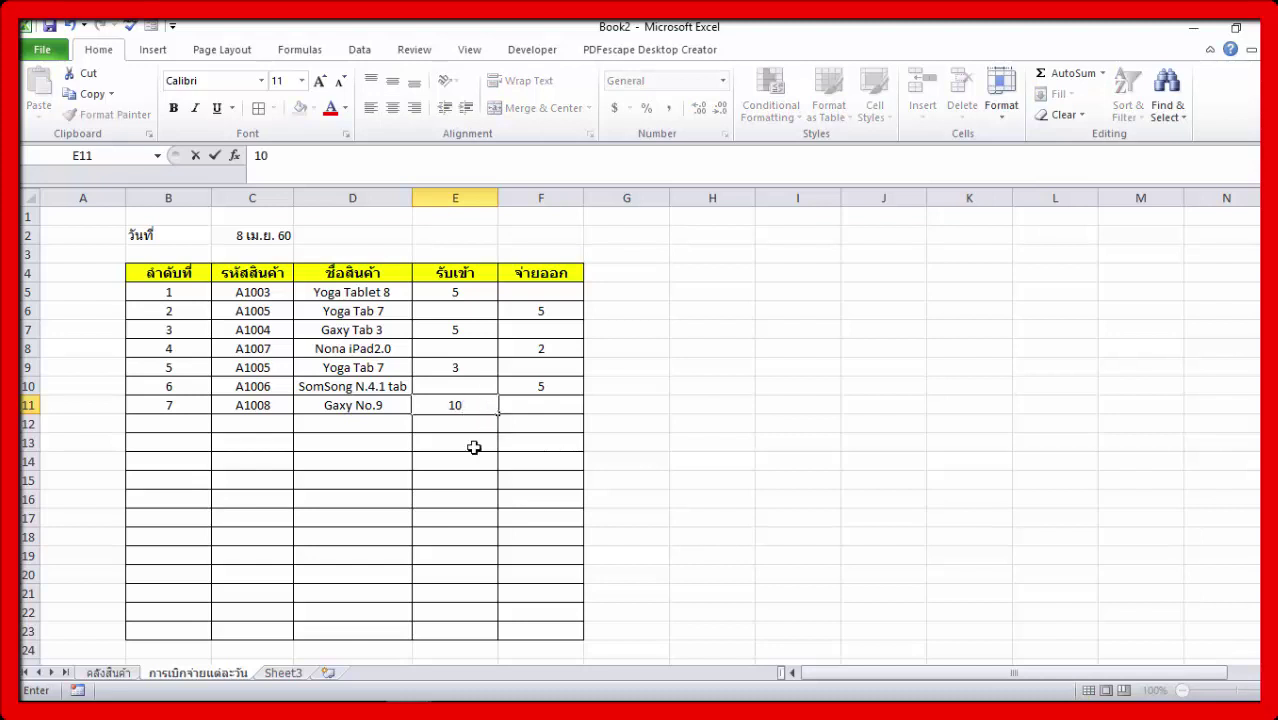
click(474, 447)
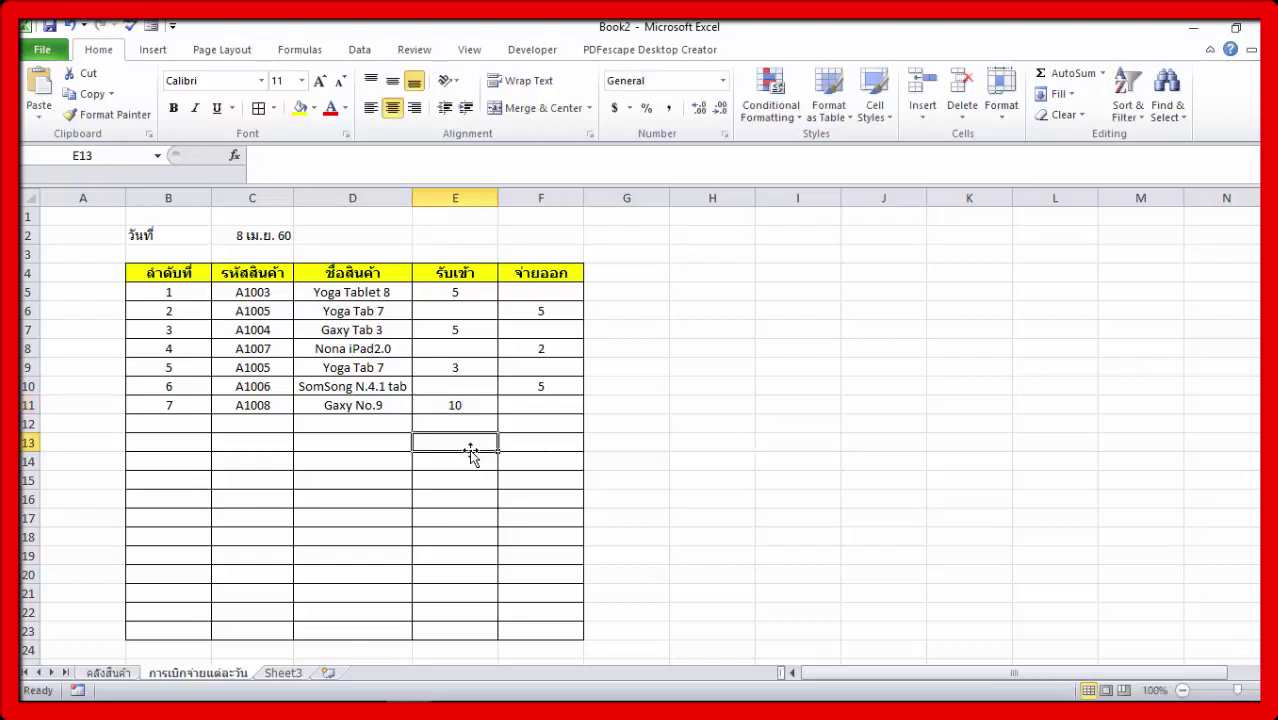
On the คลังสินค้า sheet, check the received total in the Gaxy No.9 row
click(108, 673)
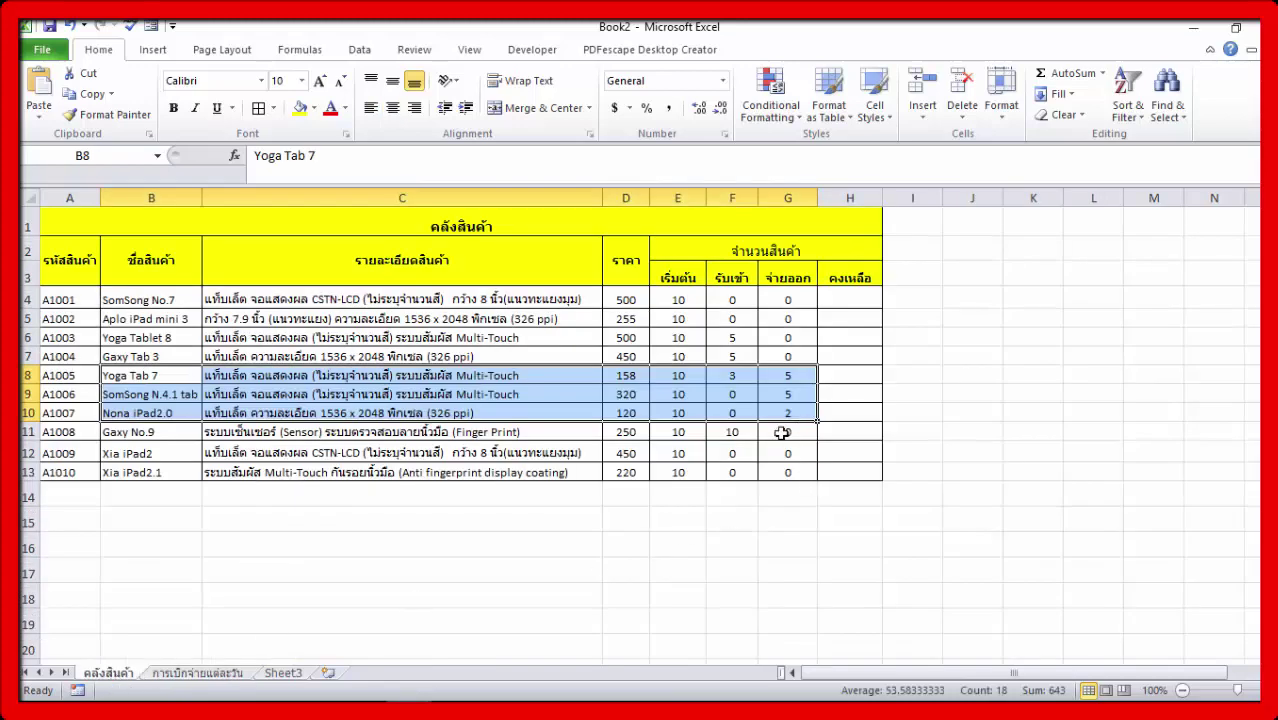
drag(737, 434, 117, 433)
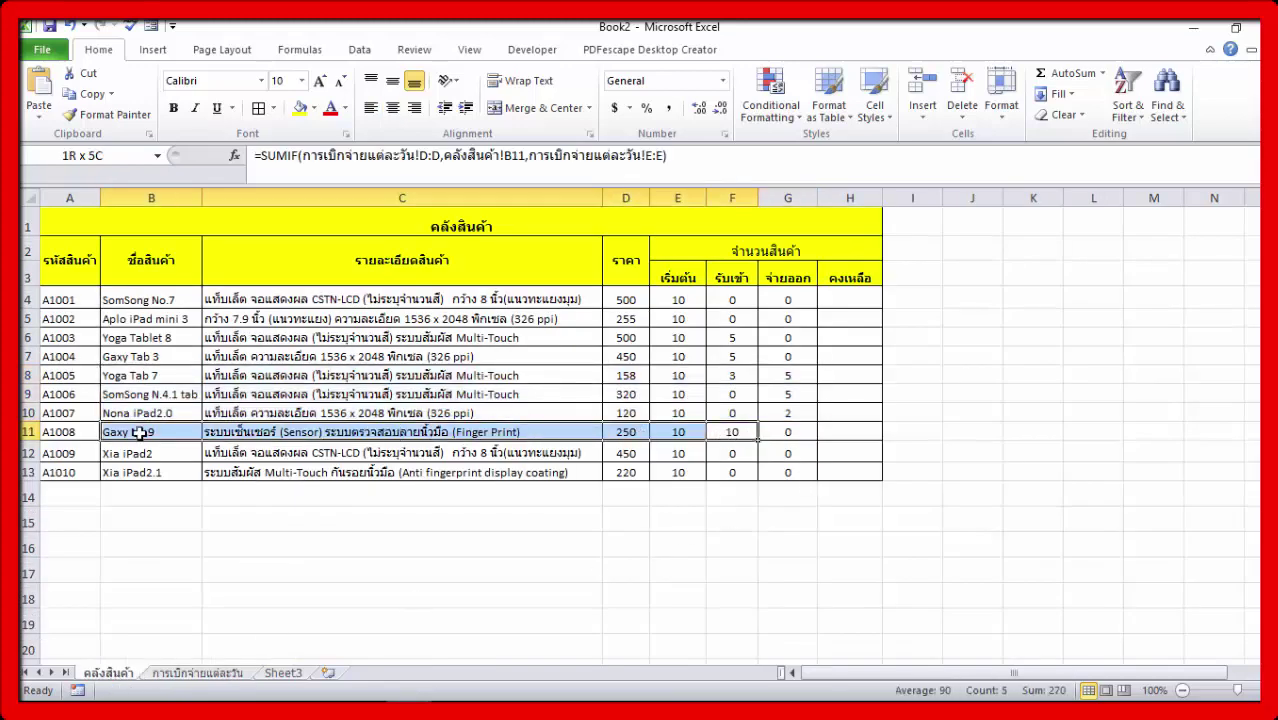
click(745, 434)
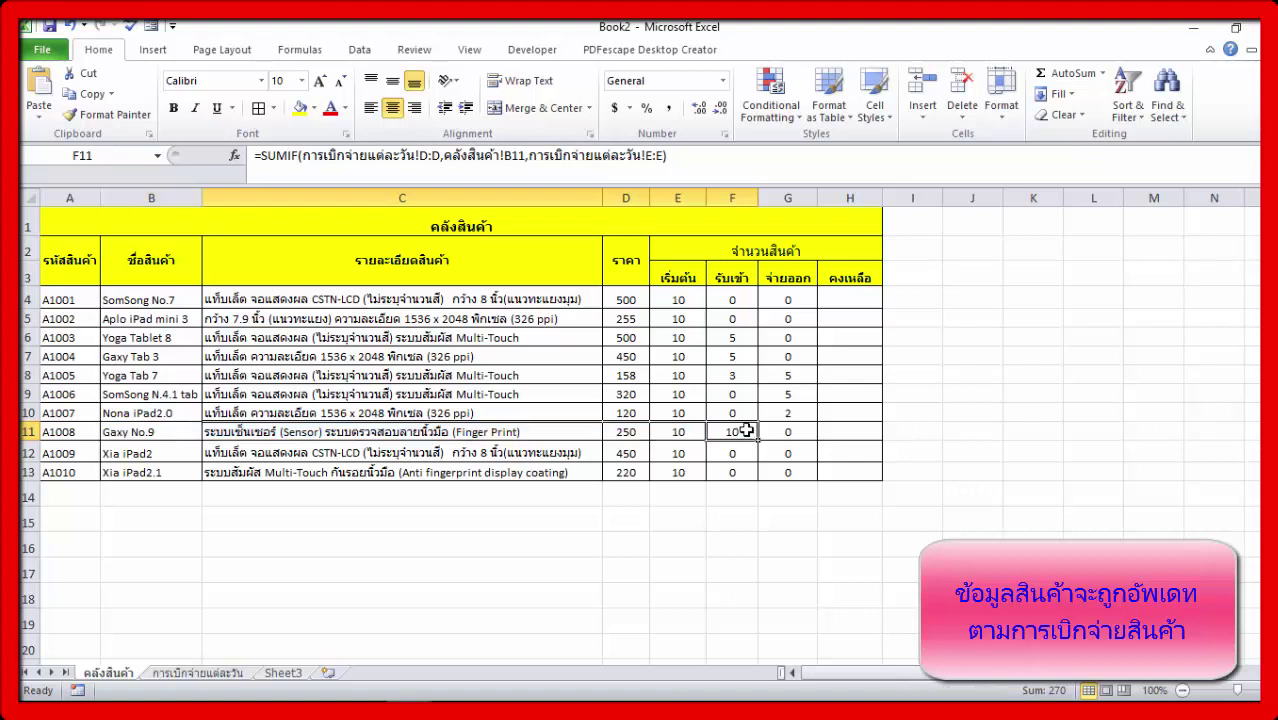
click(1076, 473)
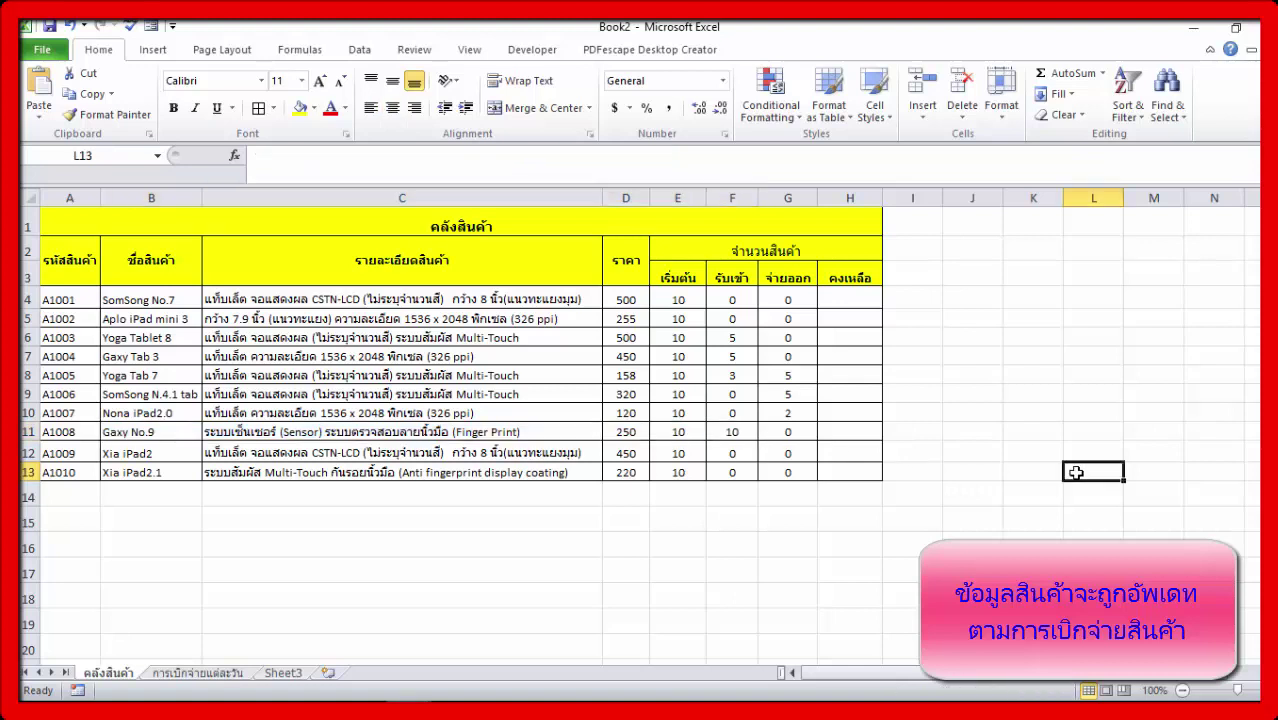
Enter the balance formula =E4+F4-G4 in H4 and fill it down to H13
click(862, 306)
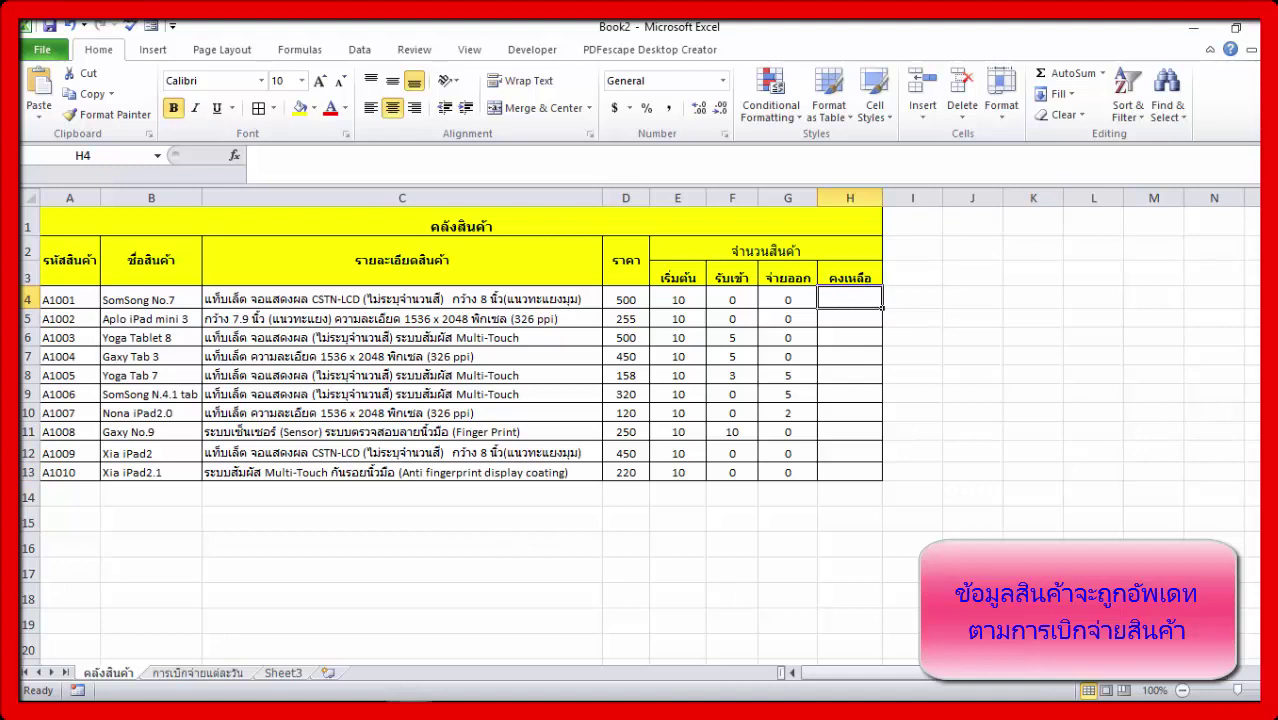
text(=)
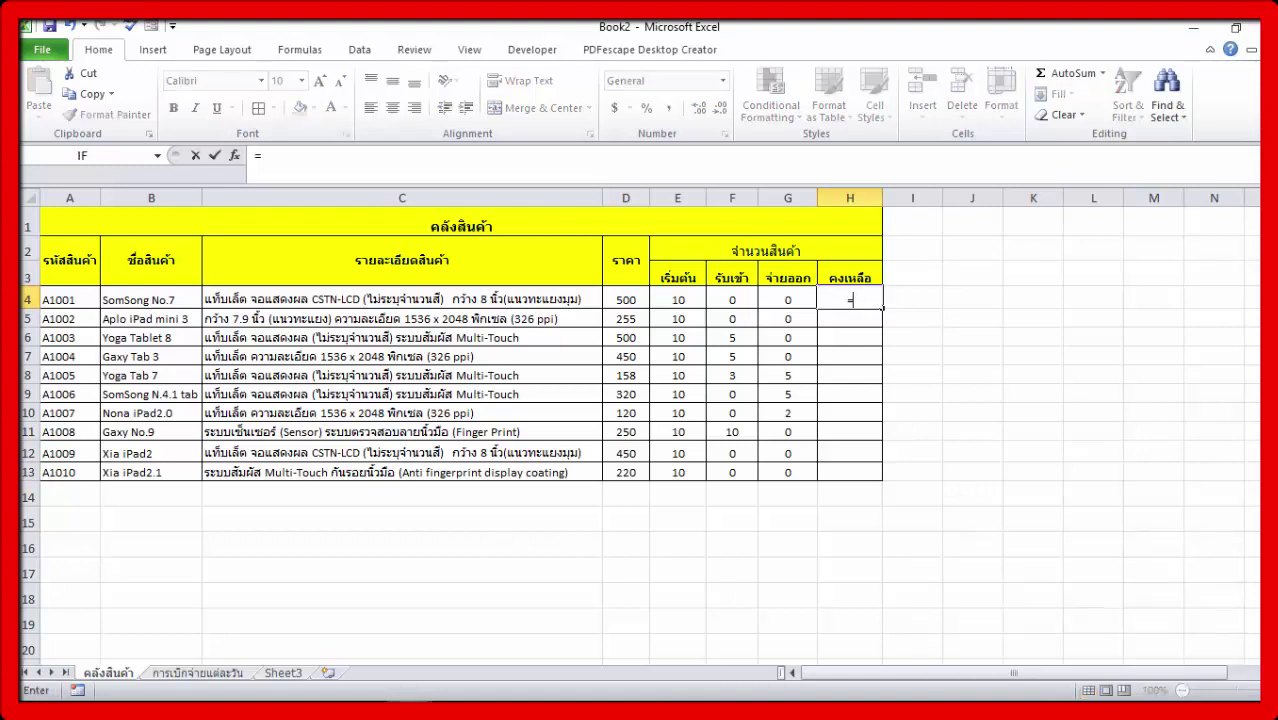
click(680, 299)
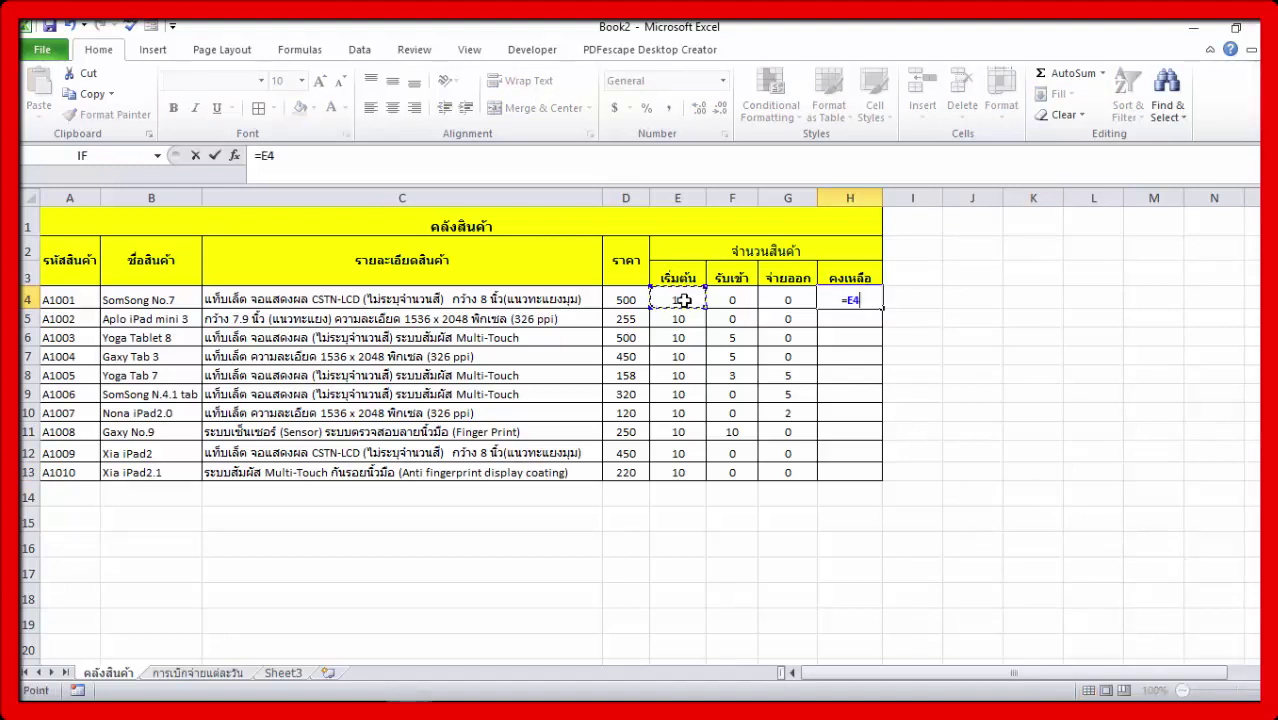
text(+)
click(736, 302)
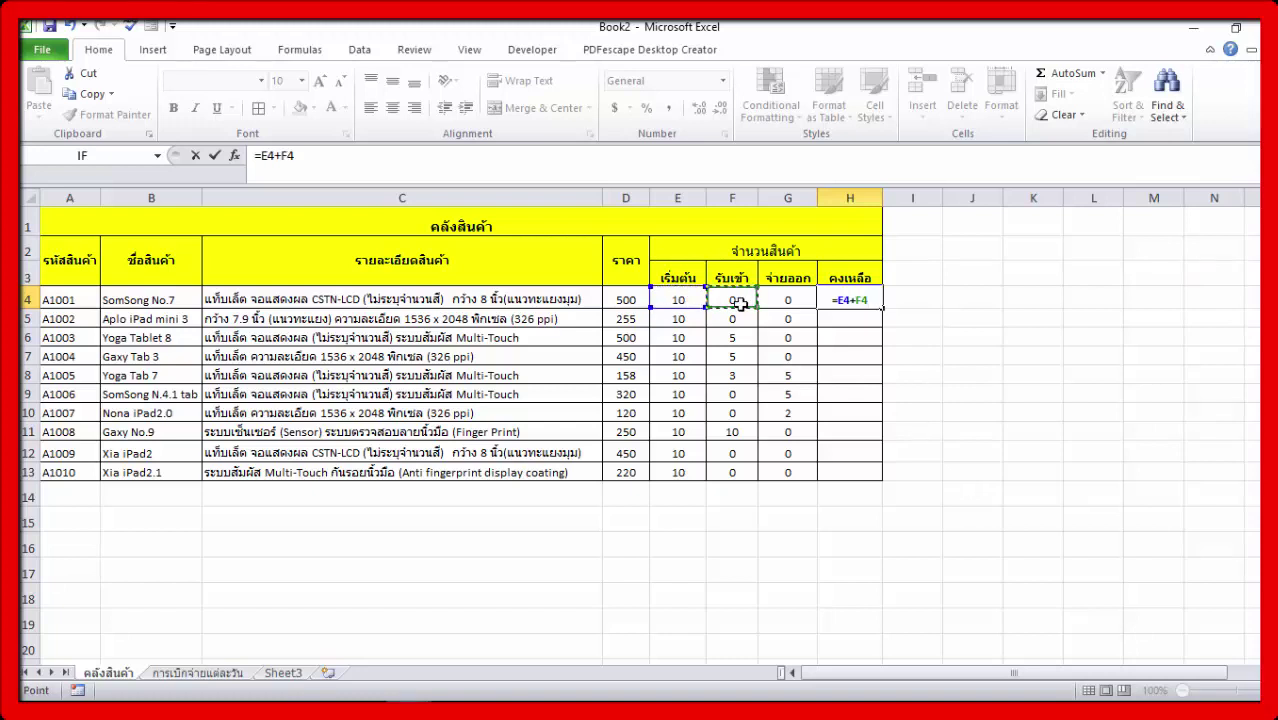
text(-)
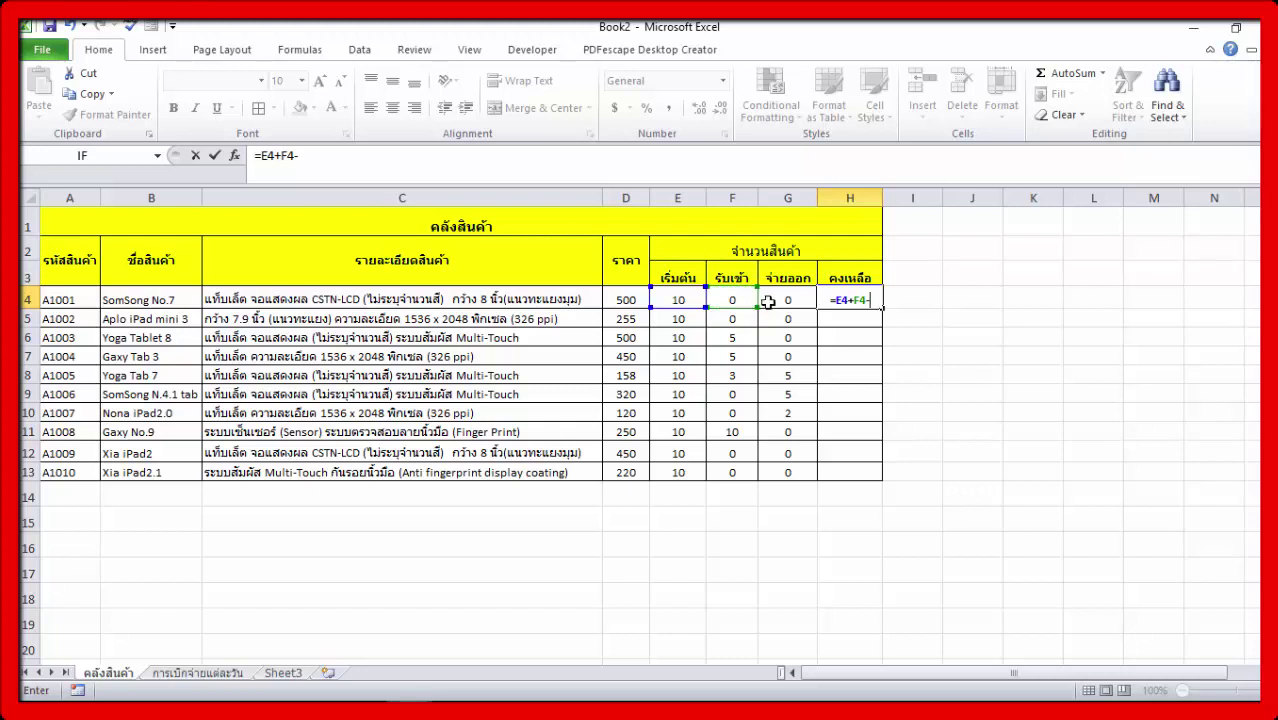
click(800, 302)
key(Return)
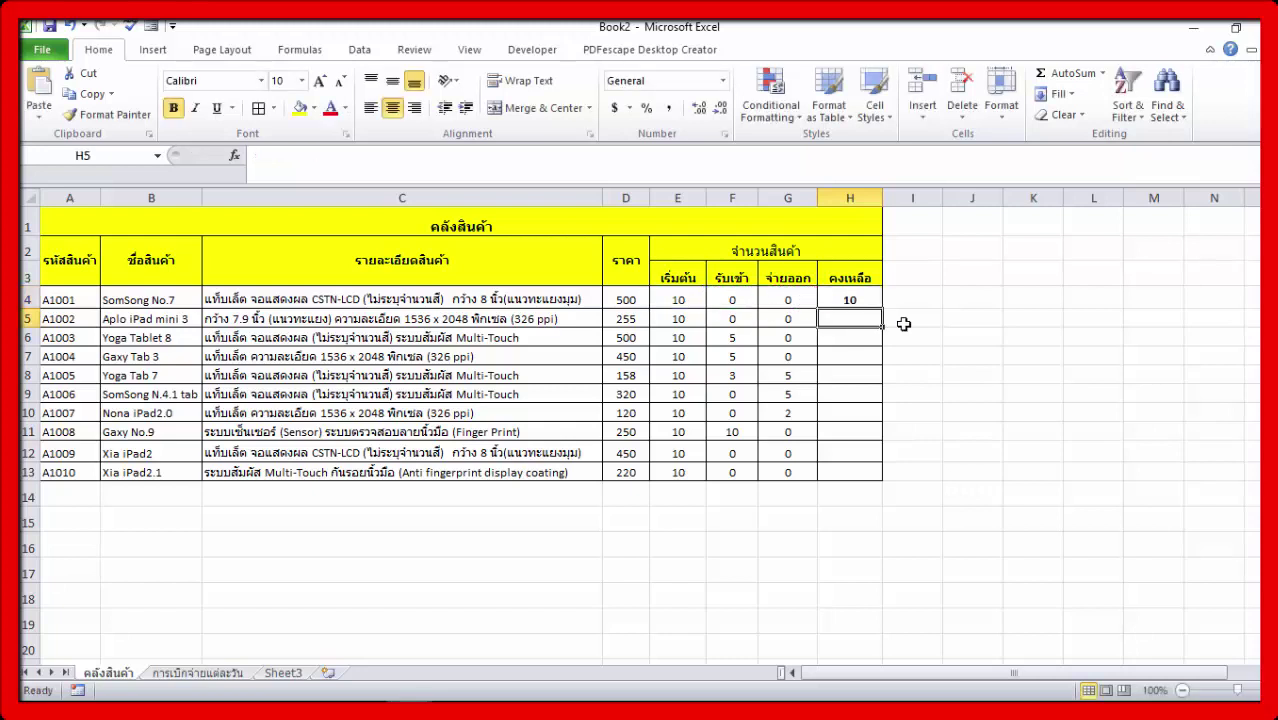
click(866, 298)
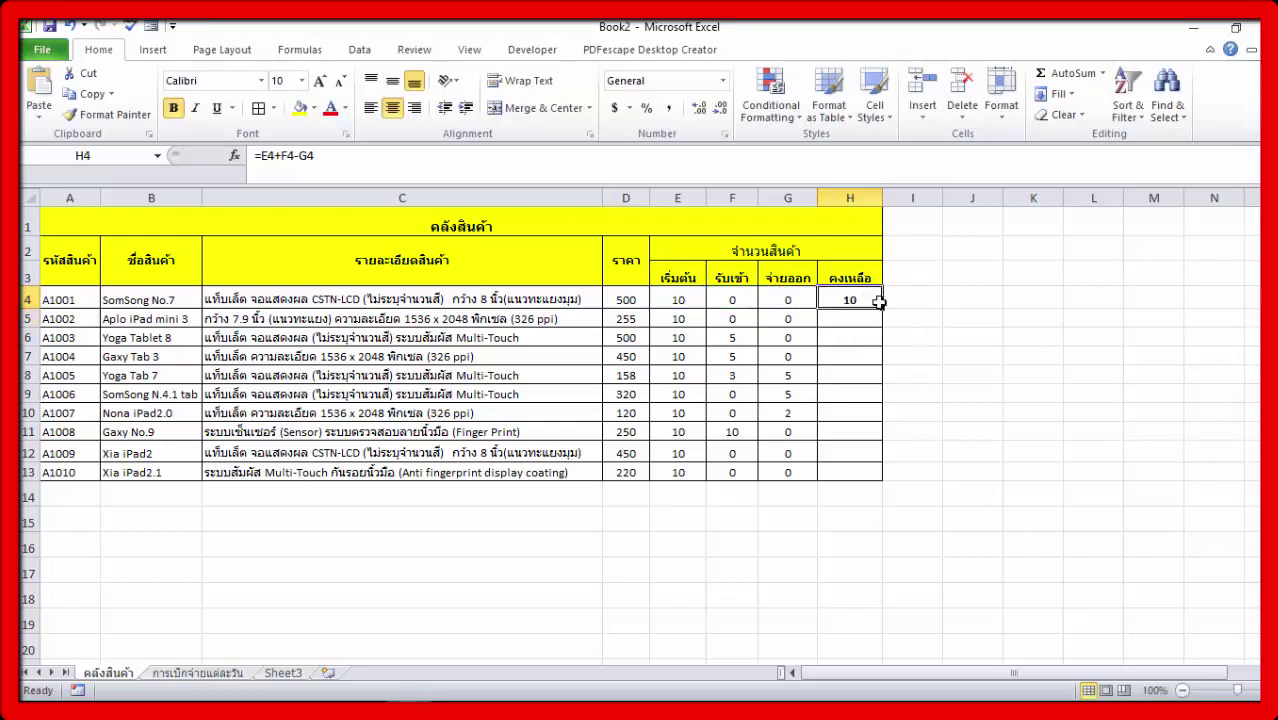
drag(881, 311, 876, 480)
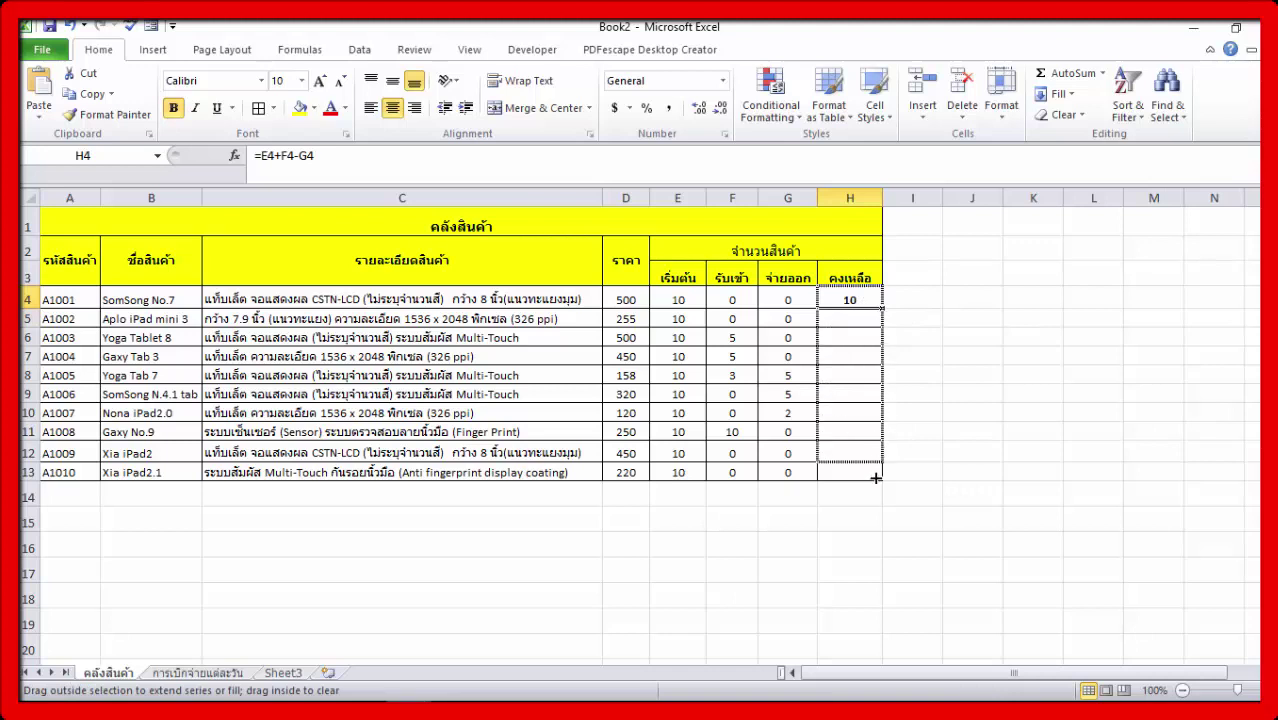
click(1045, 410)
Insert a clustered column chart from product names B2:B13 and stock columns E2:H13
click(972, 318)
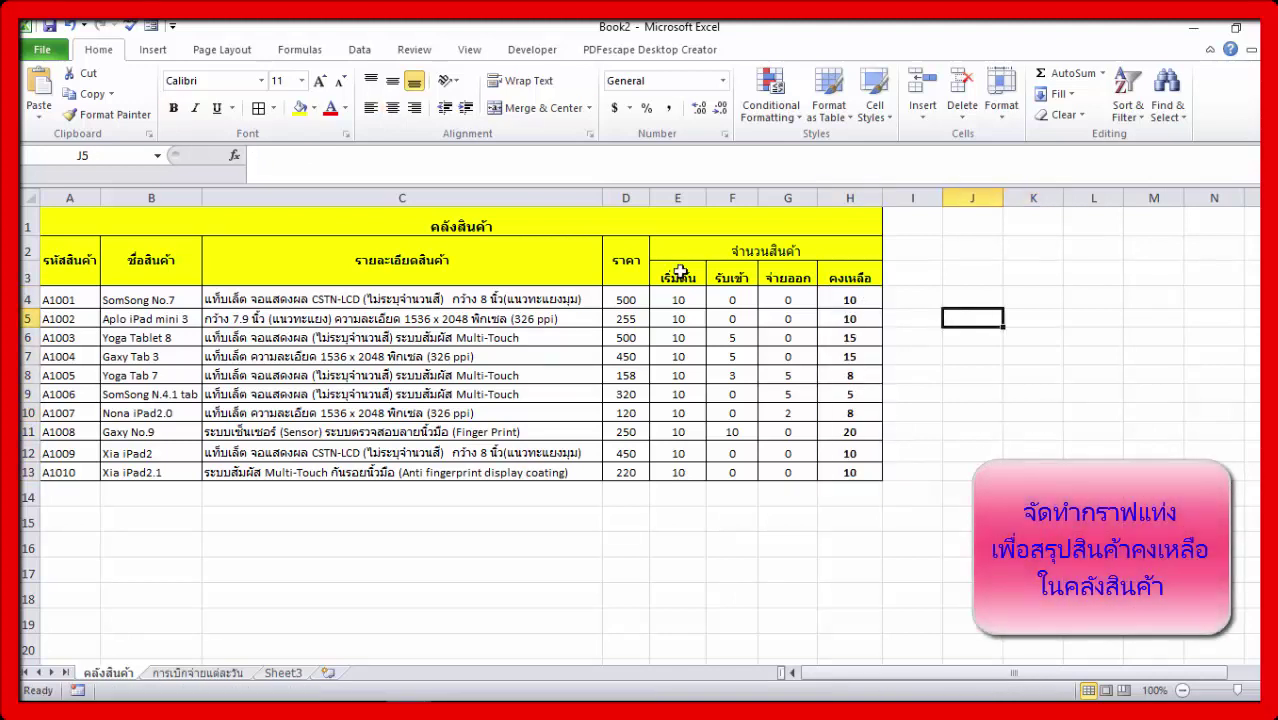
click(143, 261)
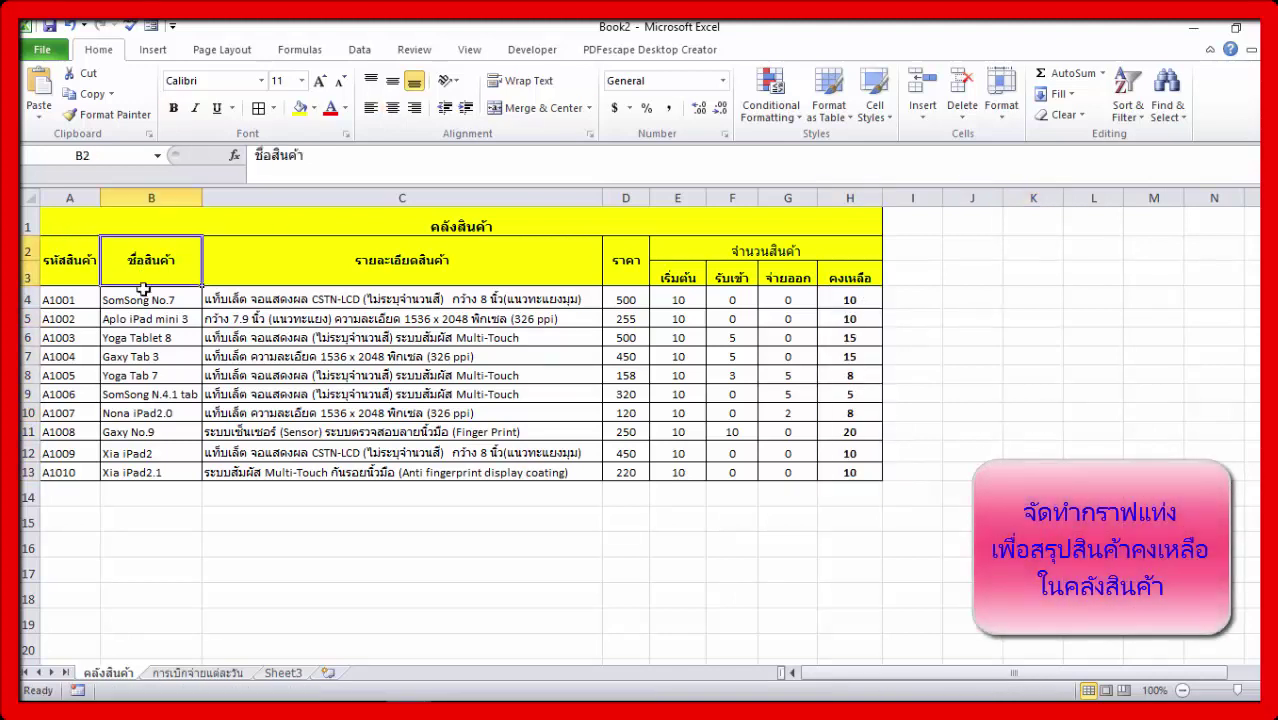
drag(143, 289, 138, 470)
ctrl+click(841, 253)
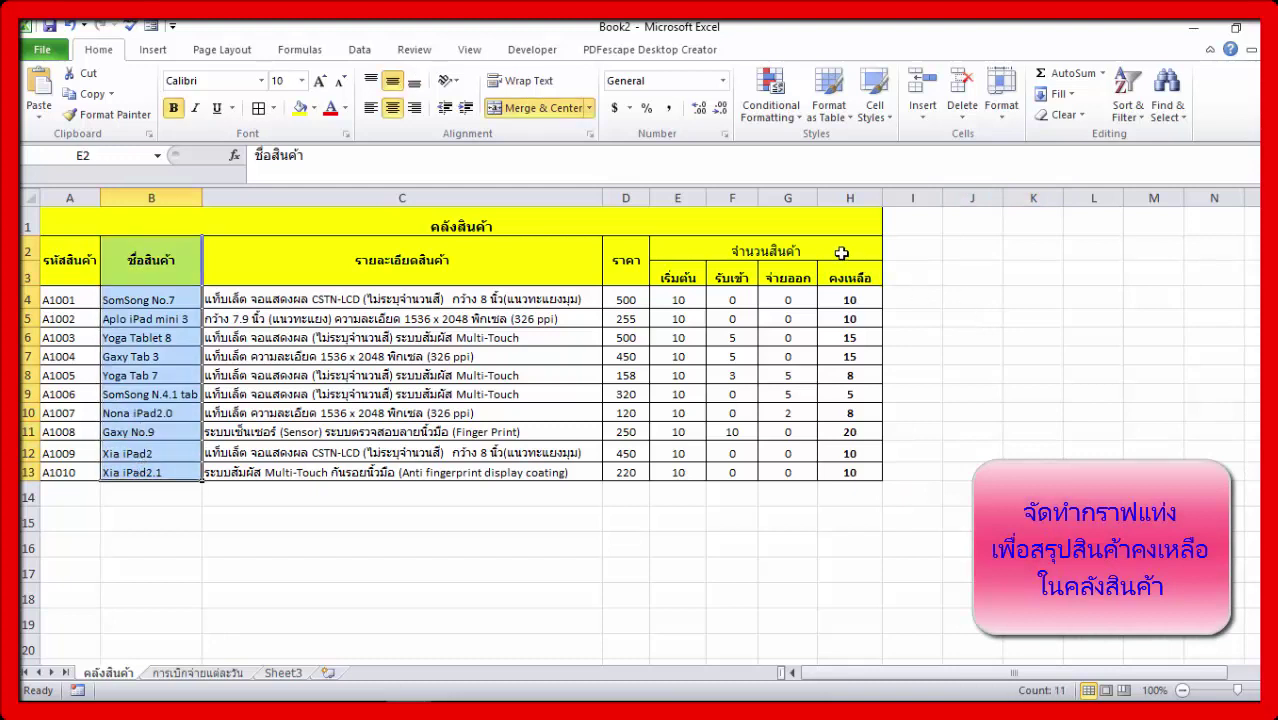
drag(841, 253, 812, 466)
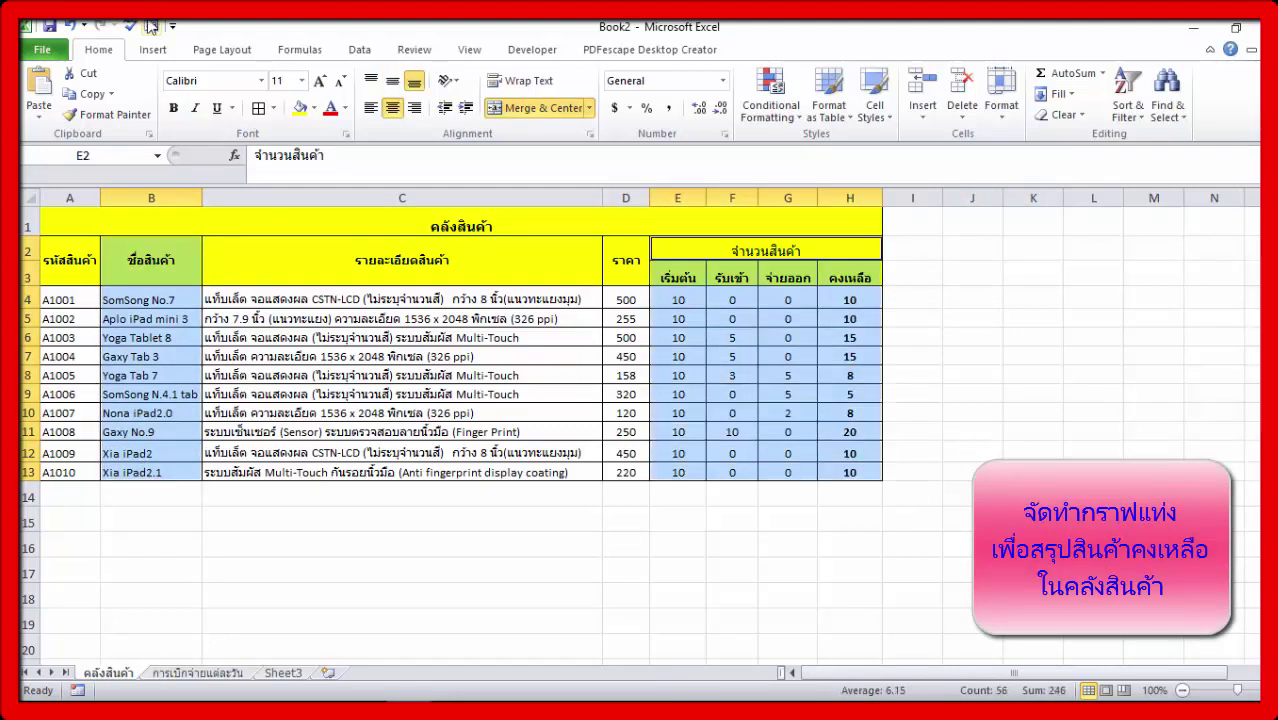
click(152, 49)
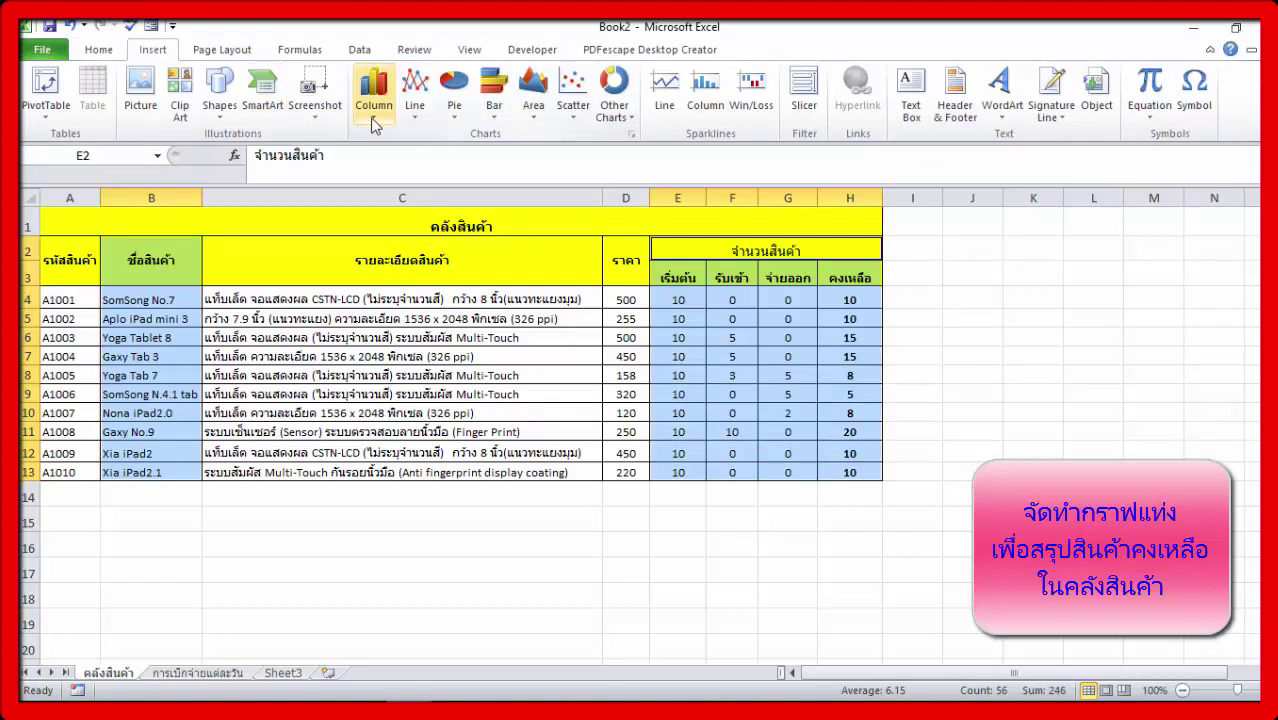
click(374, 118)
click(380, 168)
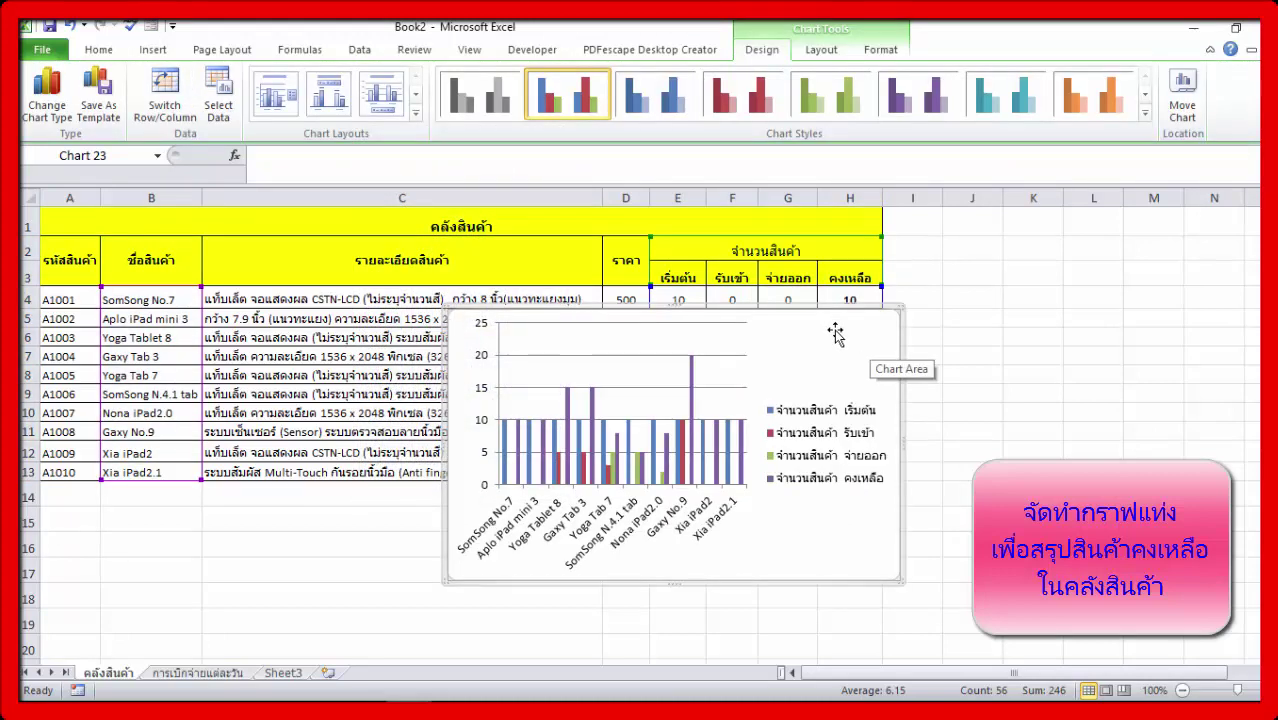
Remove the starting, received and issued series so only คงเหลือ remains
right_click(836, 334)
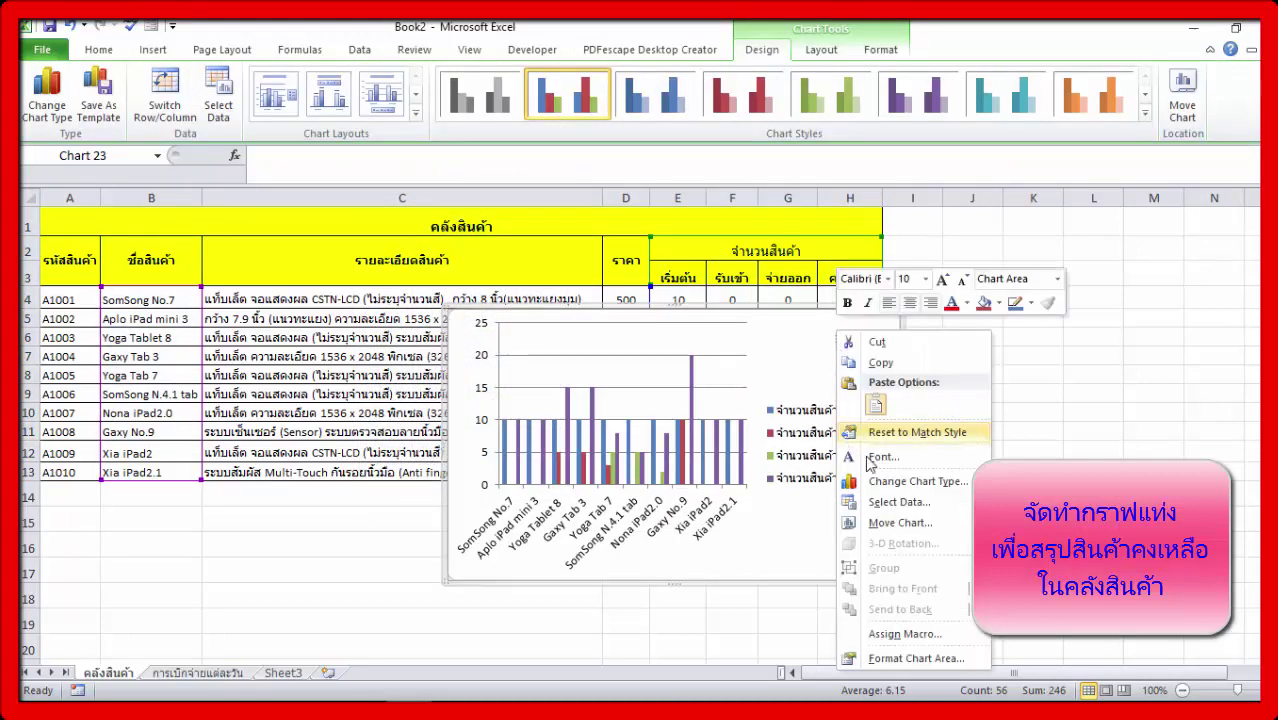
click(932, 502)
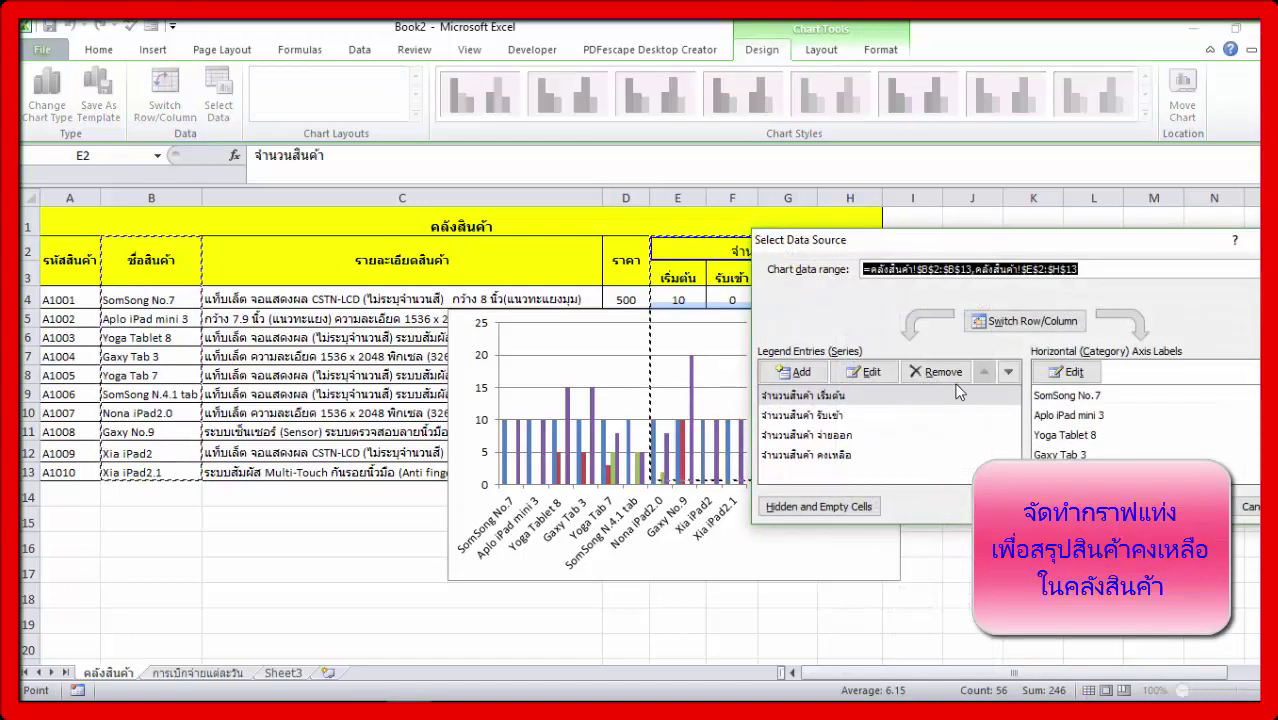
click(935, 373)
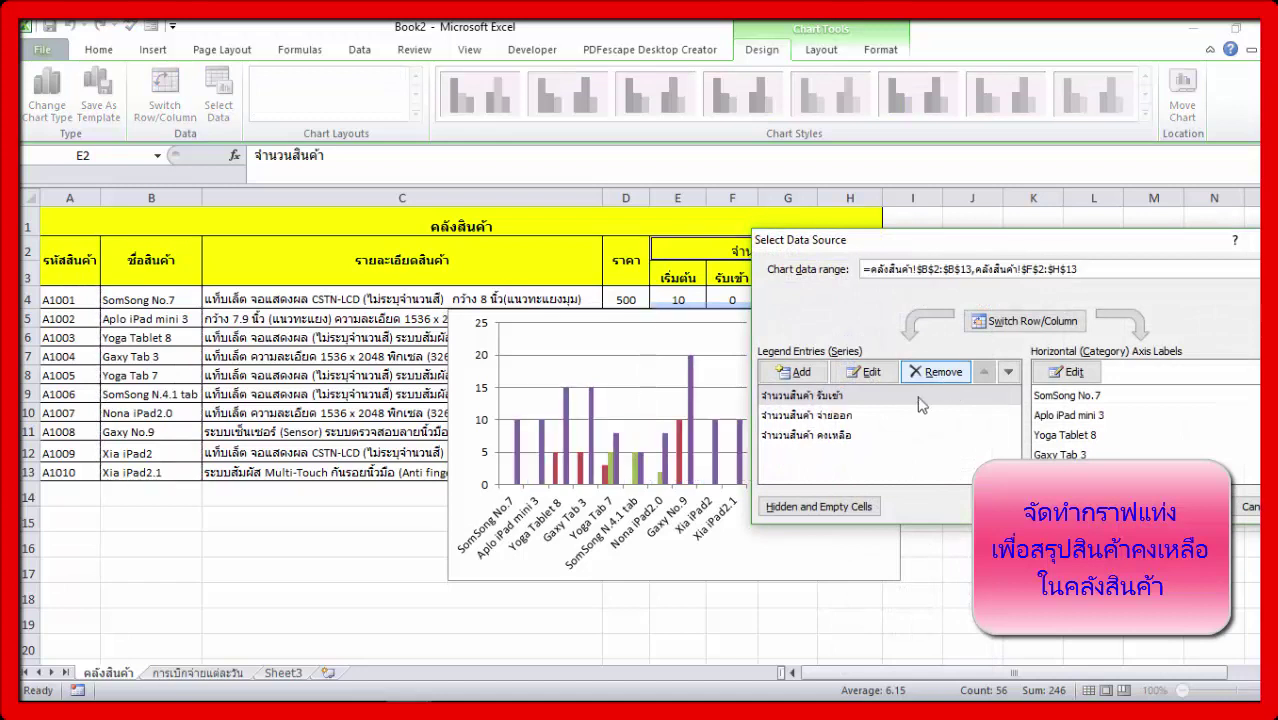
click(937, 373)
click(937, 373)
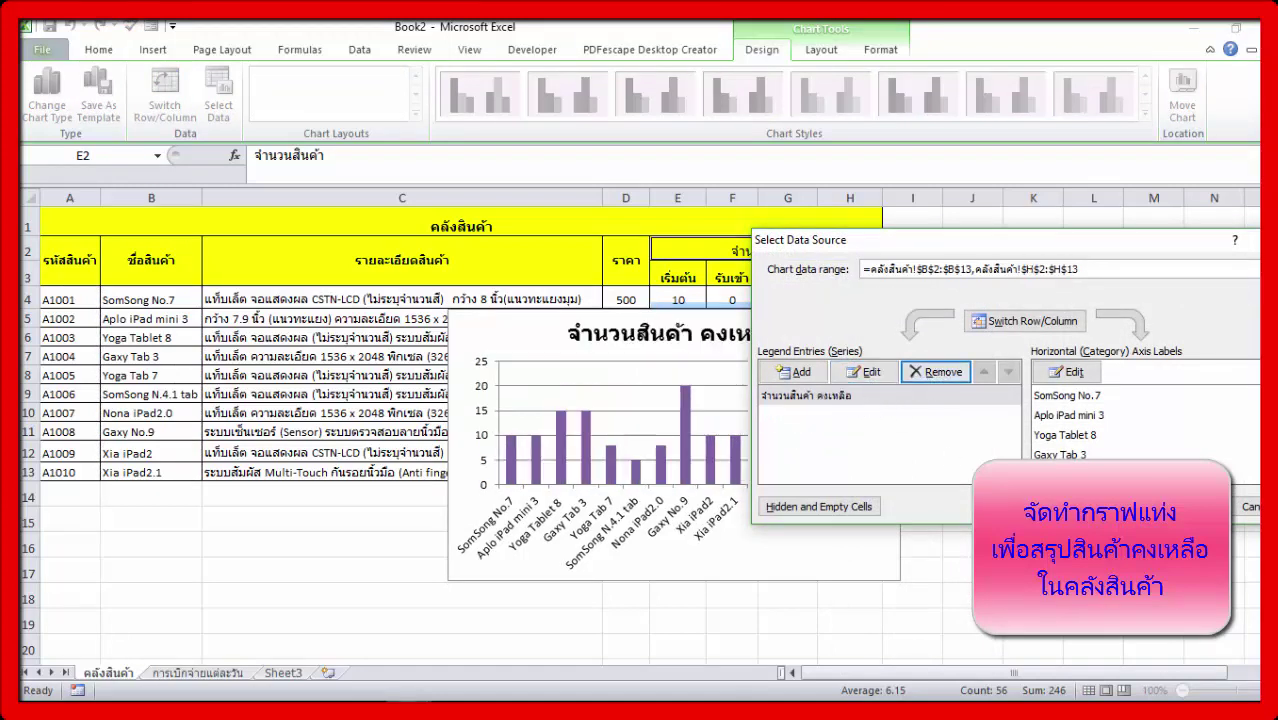
click(1190, 507)
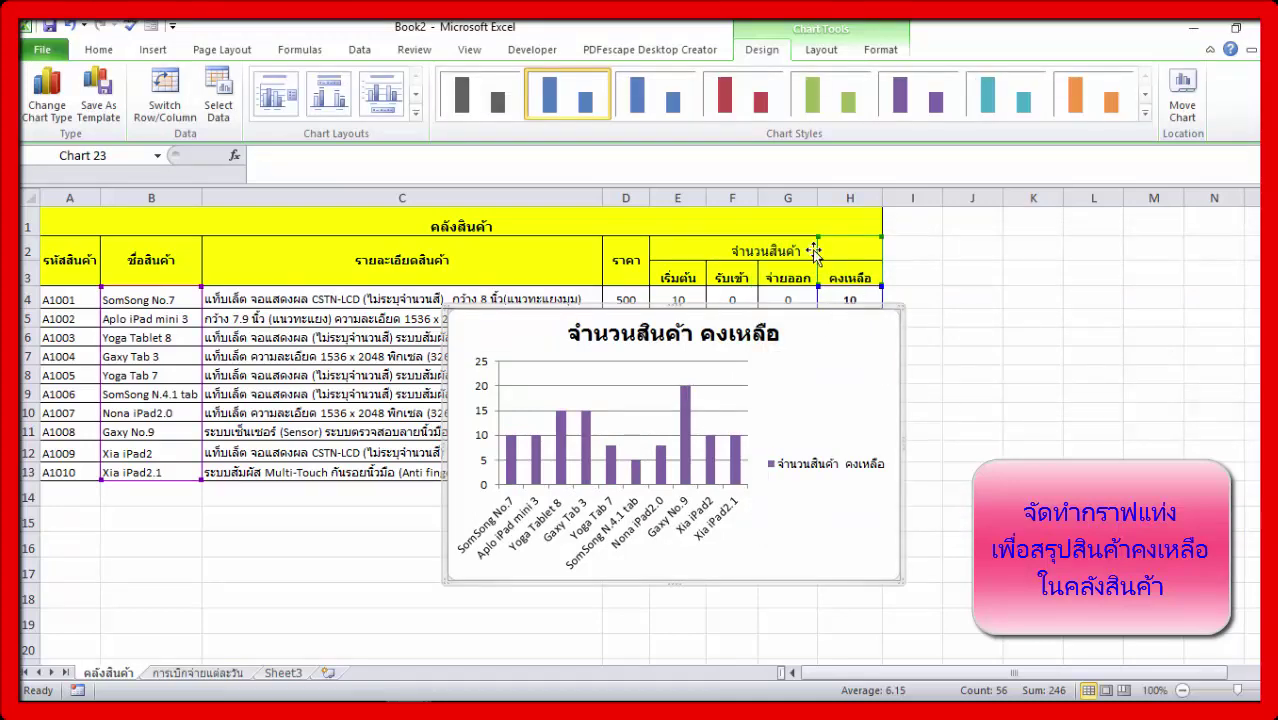
Apply the black-background chart style and move the chart up to the right
click(1147, 118)
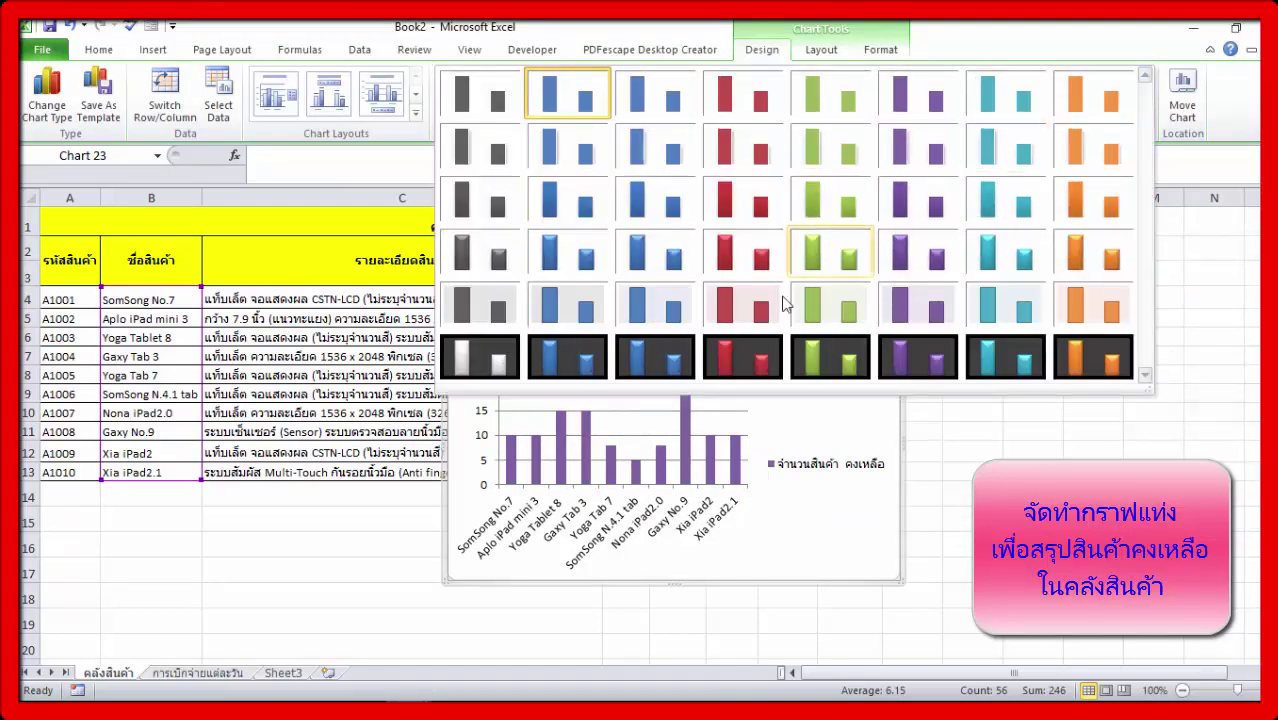
click(760, 355)
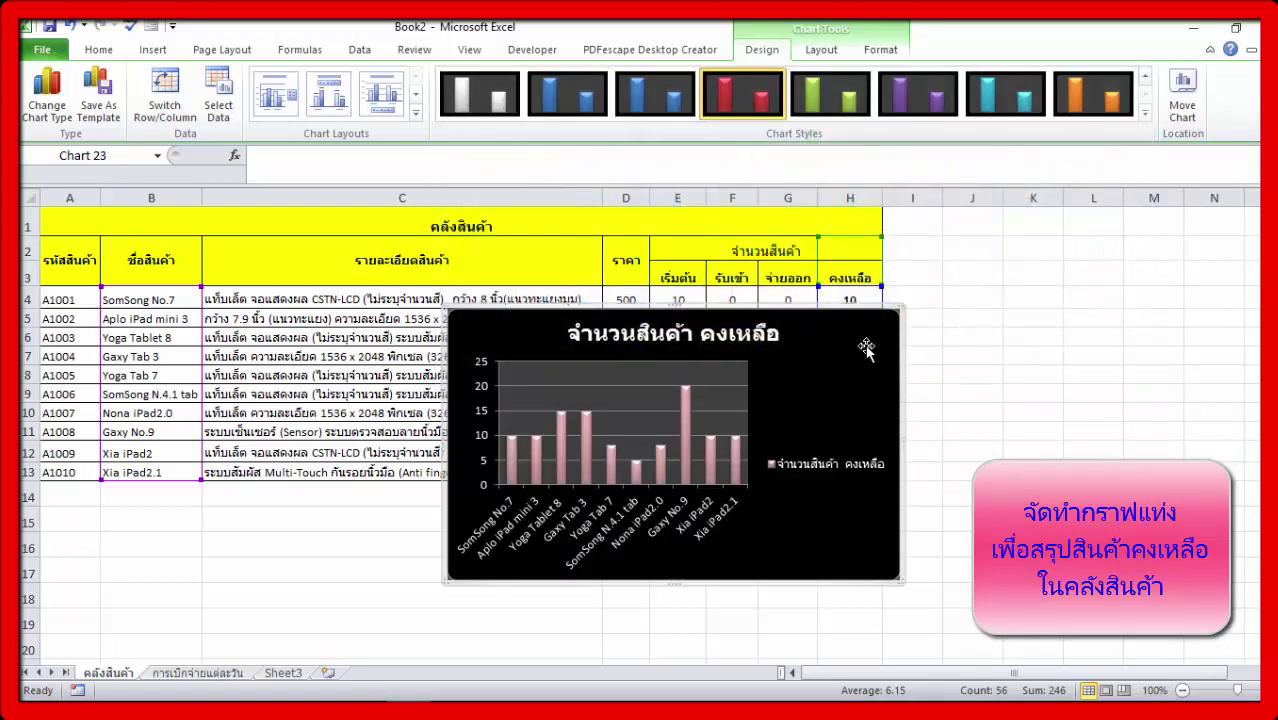
drag(826, 314, 1088, 238)
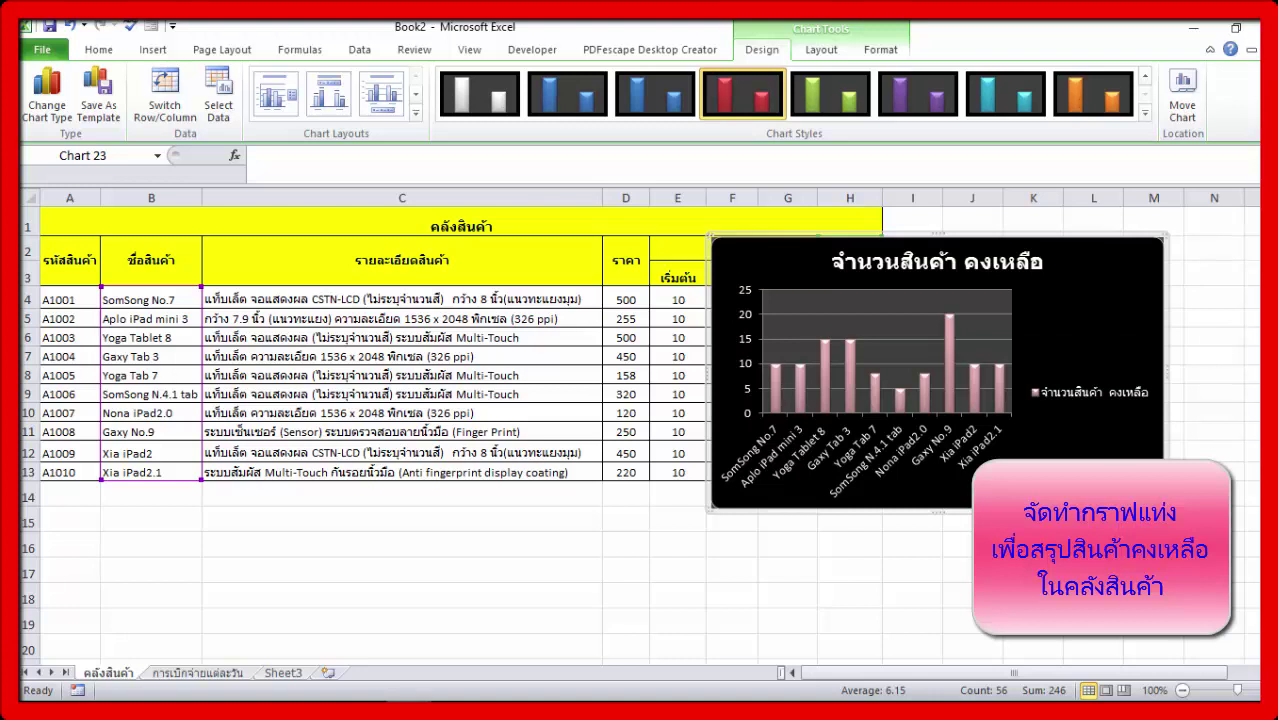
drag(1163, 509, 1139, 508)
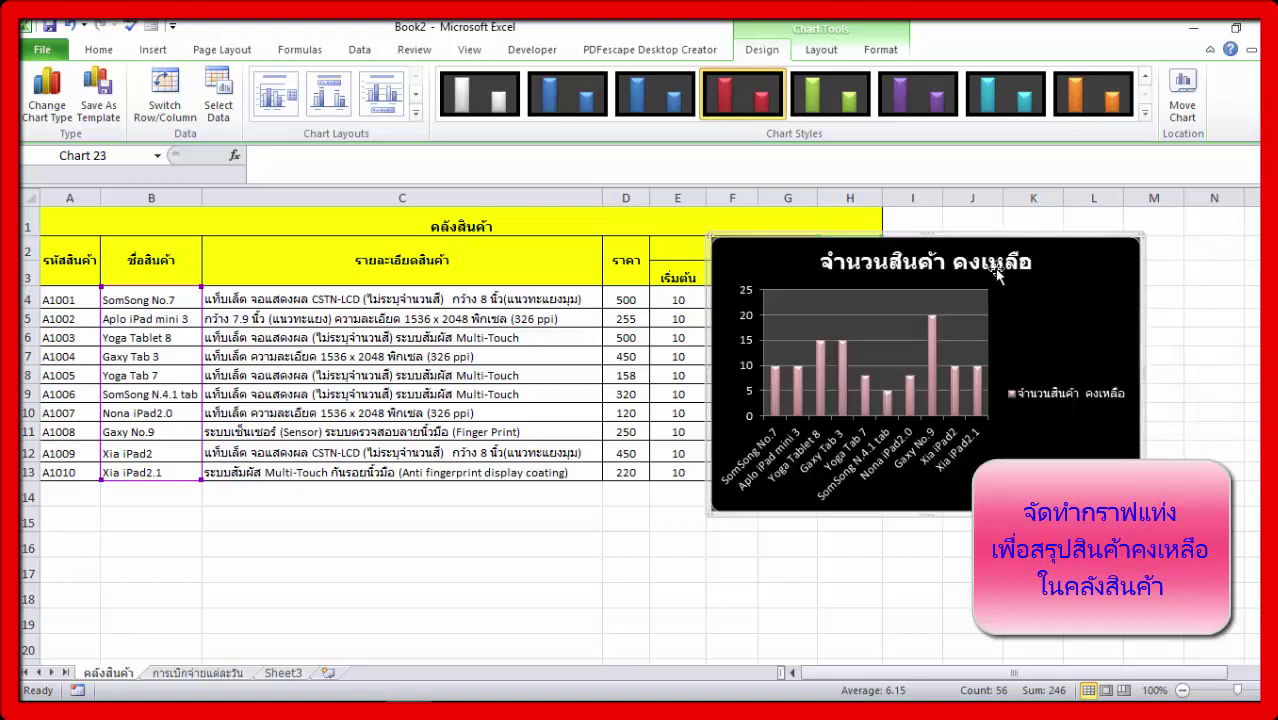
Narrow and reposition the chart so it sits beside the inventory table
mouse_move(1040, 236)
mouse_down()
mouse_move(1147, 202)
mouse_move(1165, 216)
mouse_up()
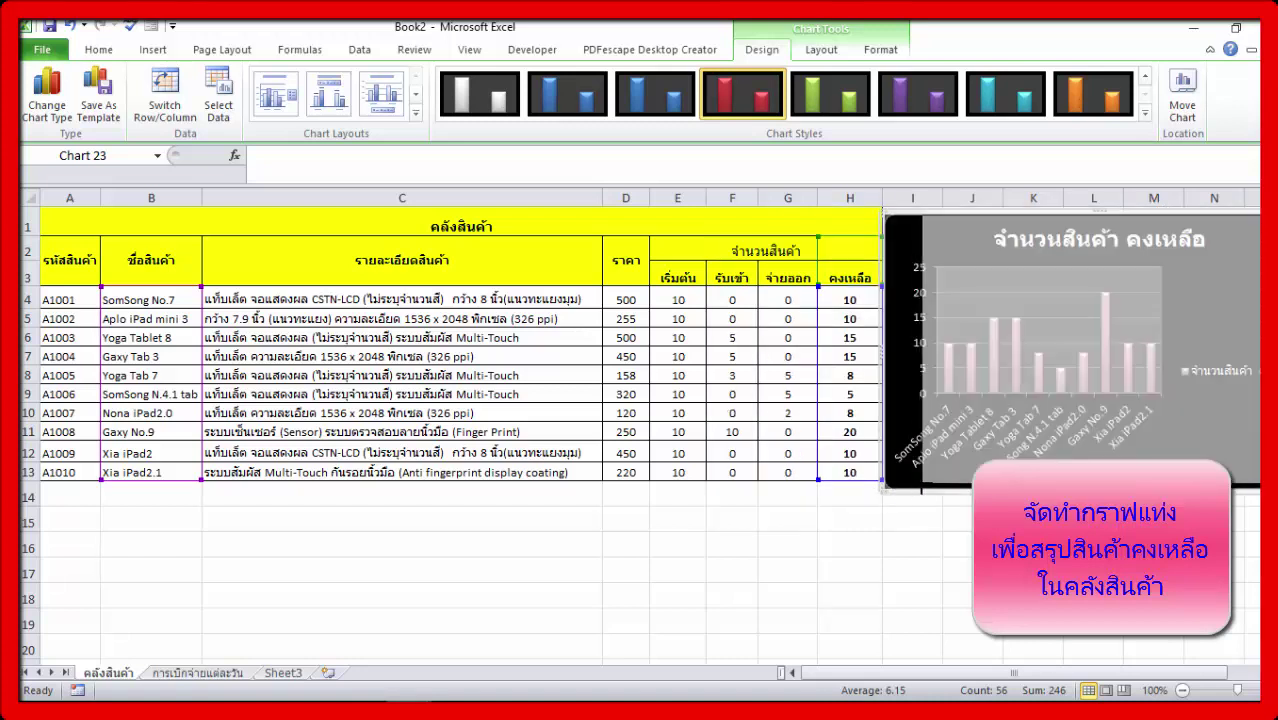
drag(888, 490, 920, 482)
drag(1029, 214, 999, 219)
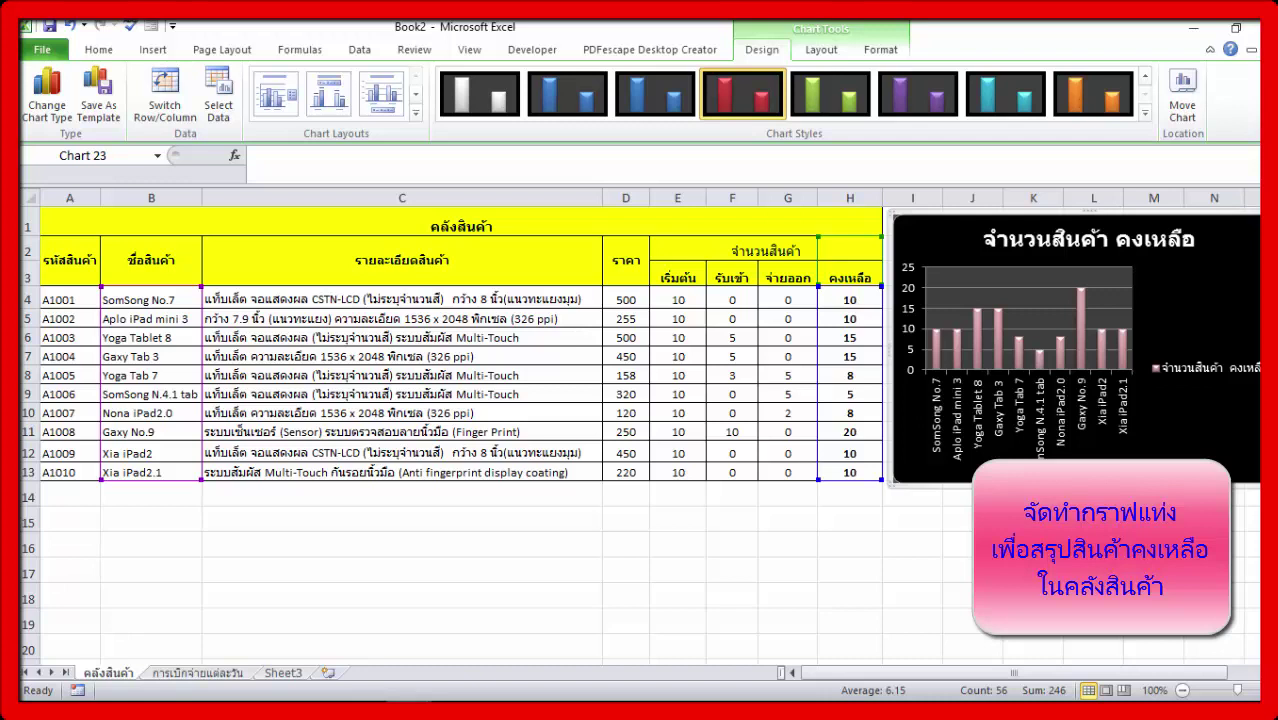
drag(893, 484, 918, 487)
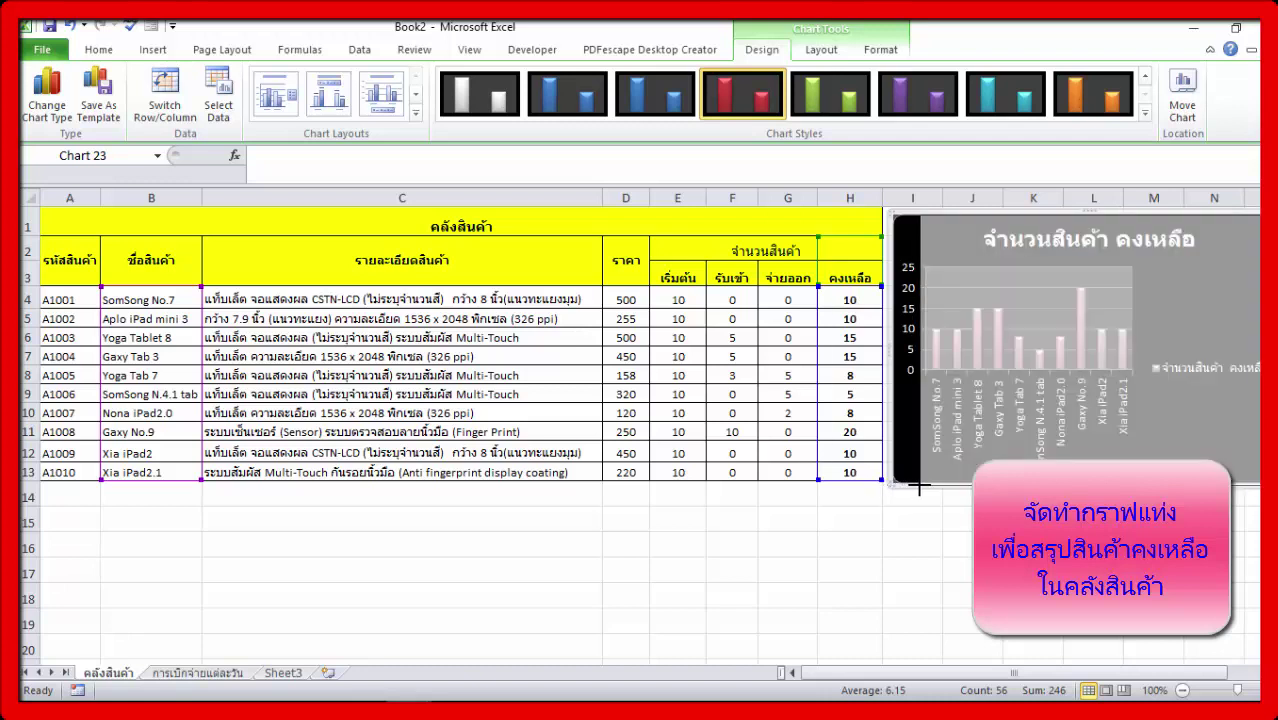
drag(1058, 216, 1029, 214)
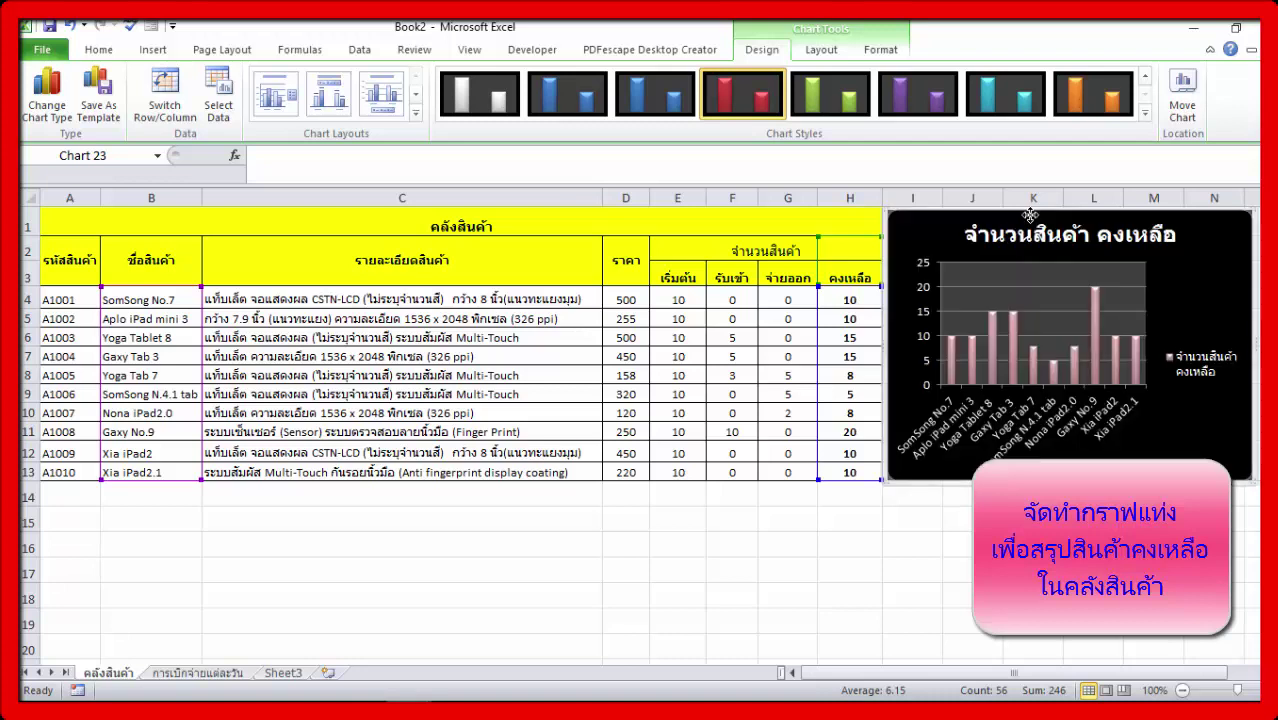
click(1093, 595)
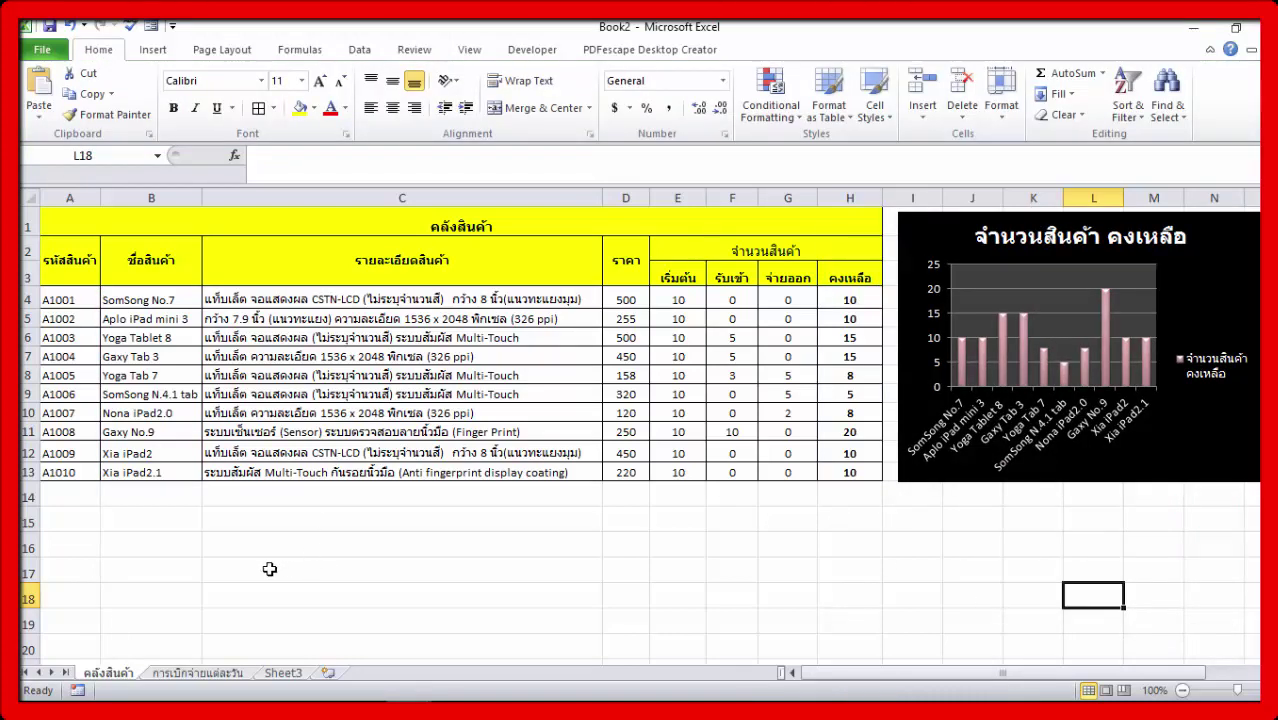
On การเบิกจ่ายแต่ละวัน, log A1010 in C12 with 3 issued in F12, then return to คลังสินค้า
click(213, 676)
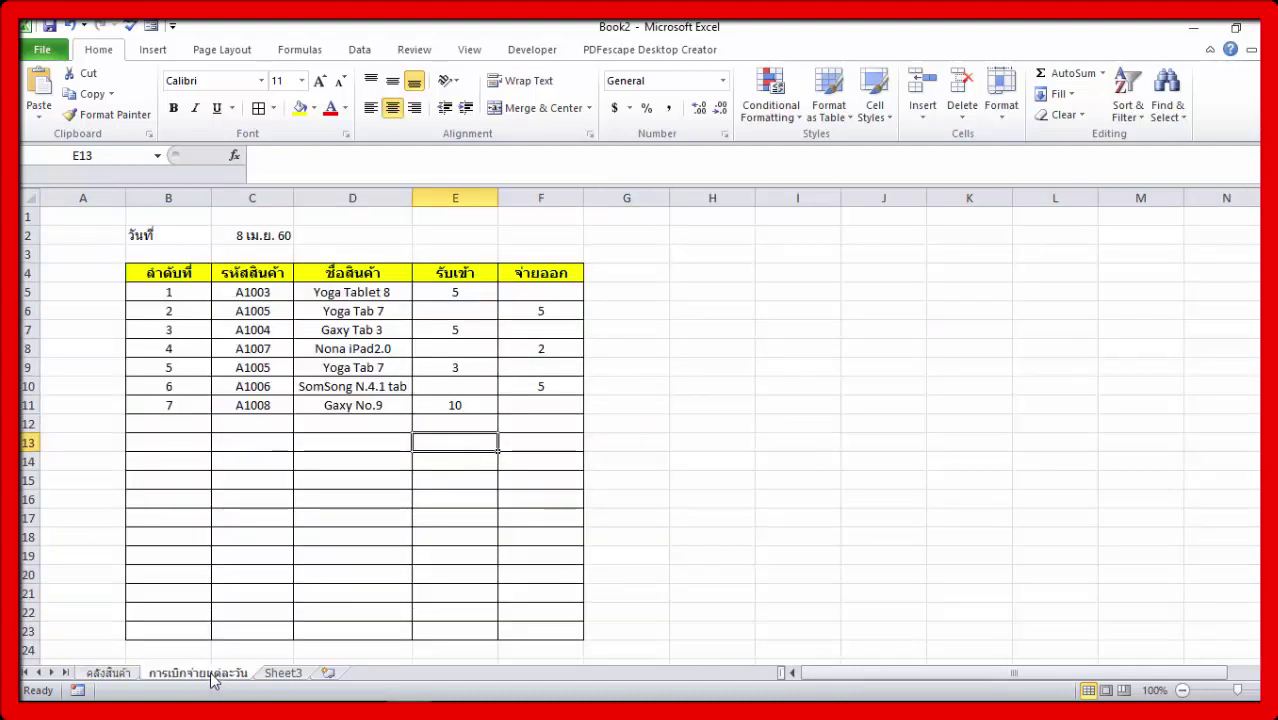
click(227, 421)
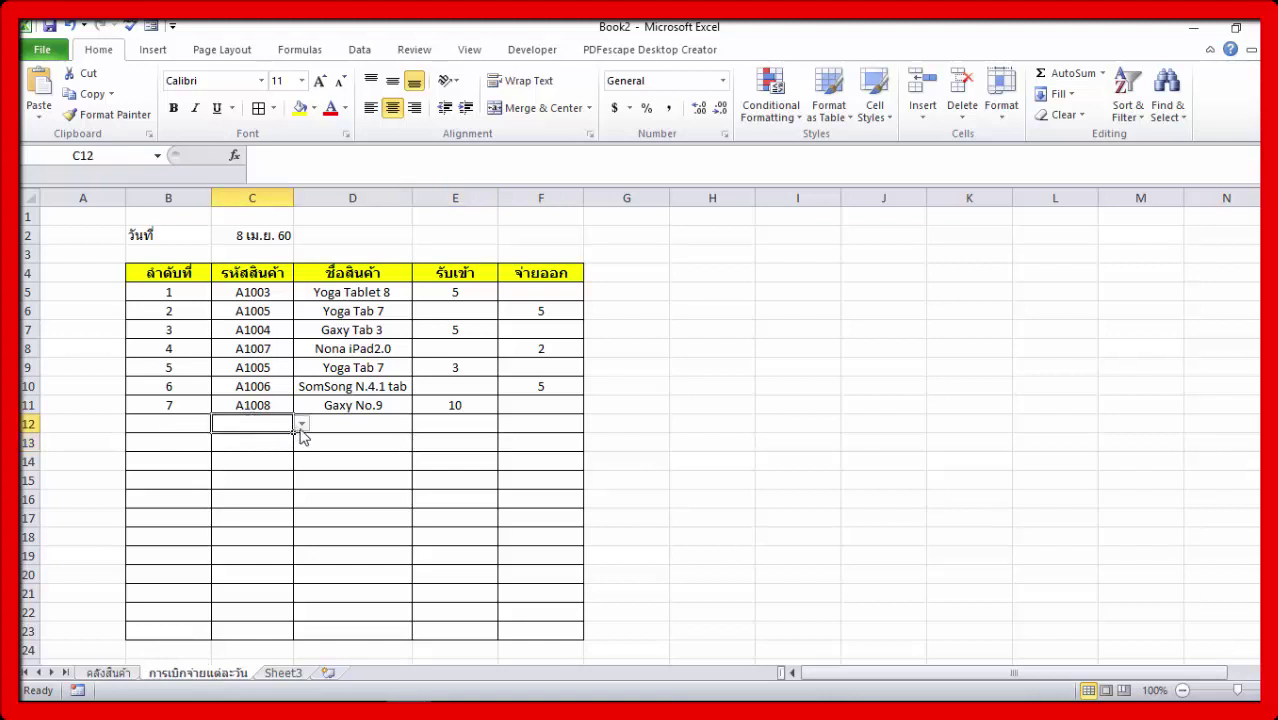
click(301, 424)
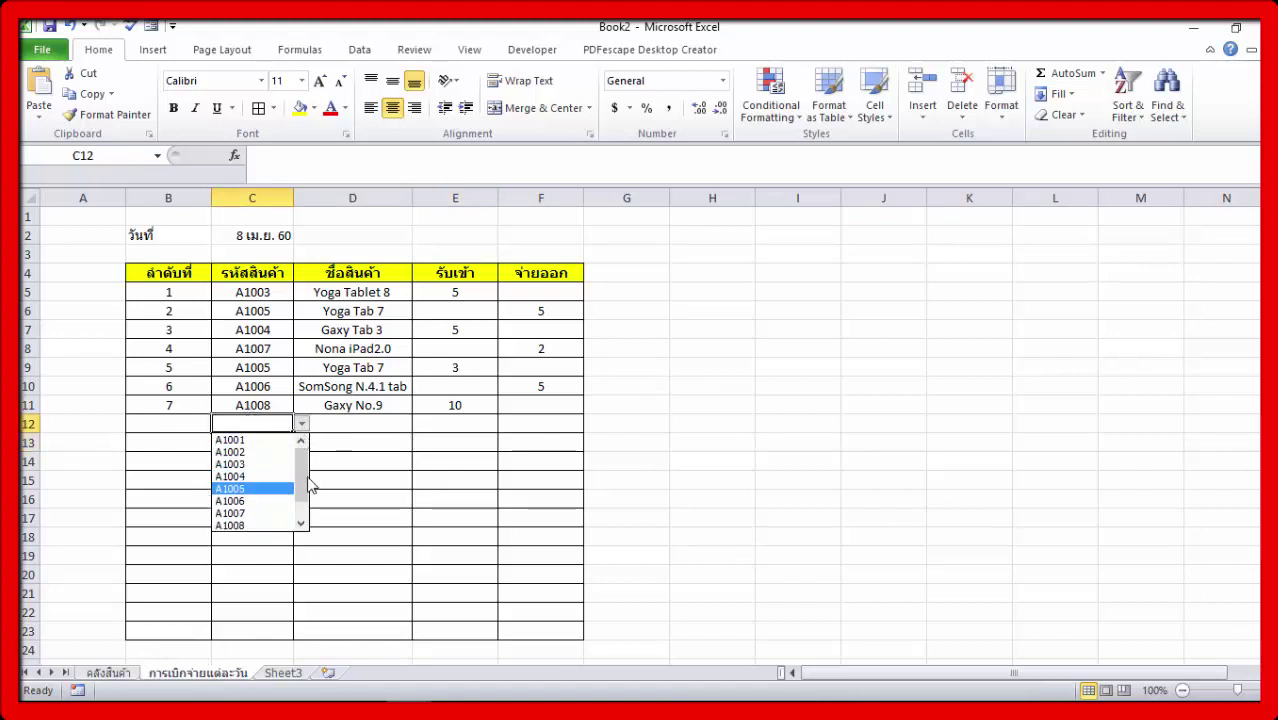
double_click(301, 521)
click(252, 527)
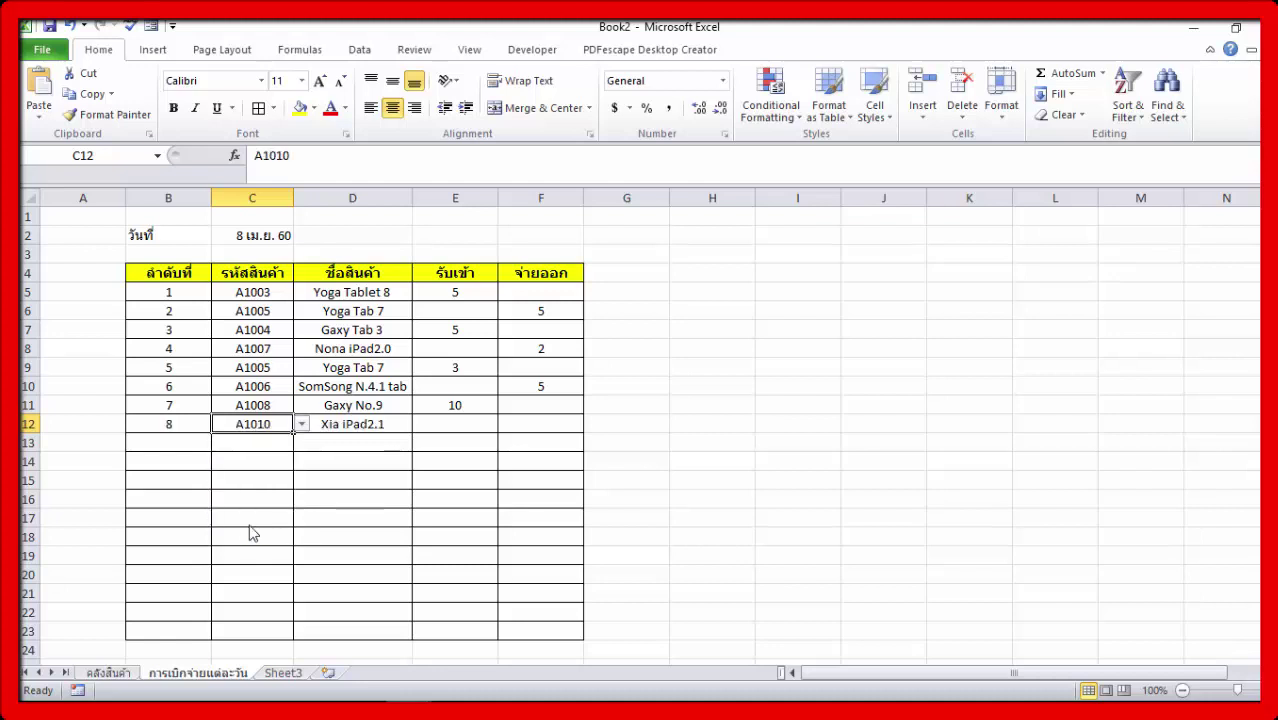
click(522, 428)
text(3)
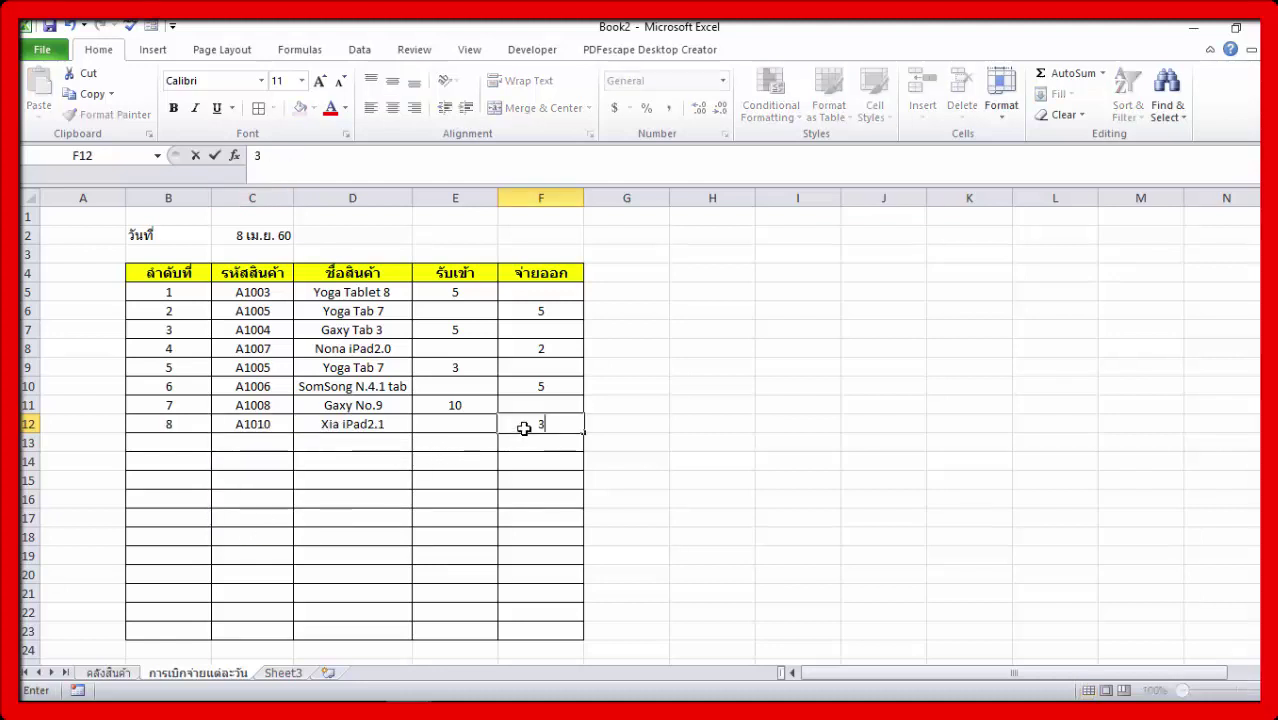
key(Return)
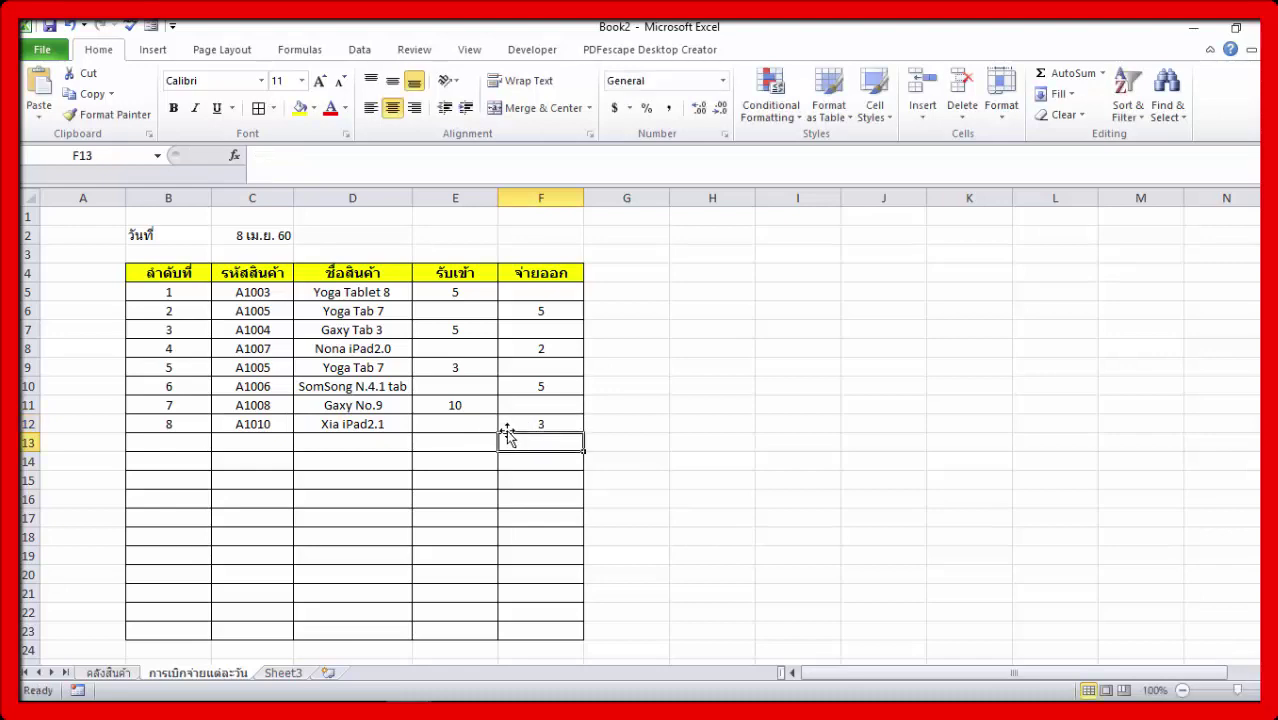
click(128, 674)
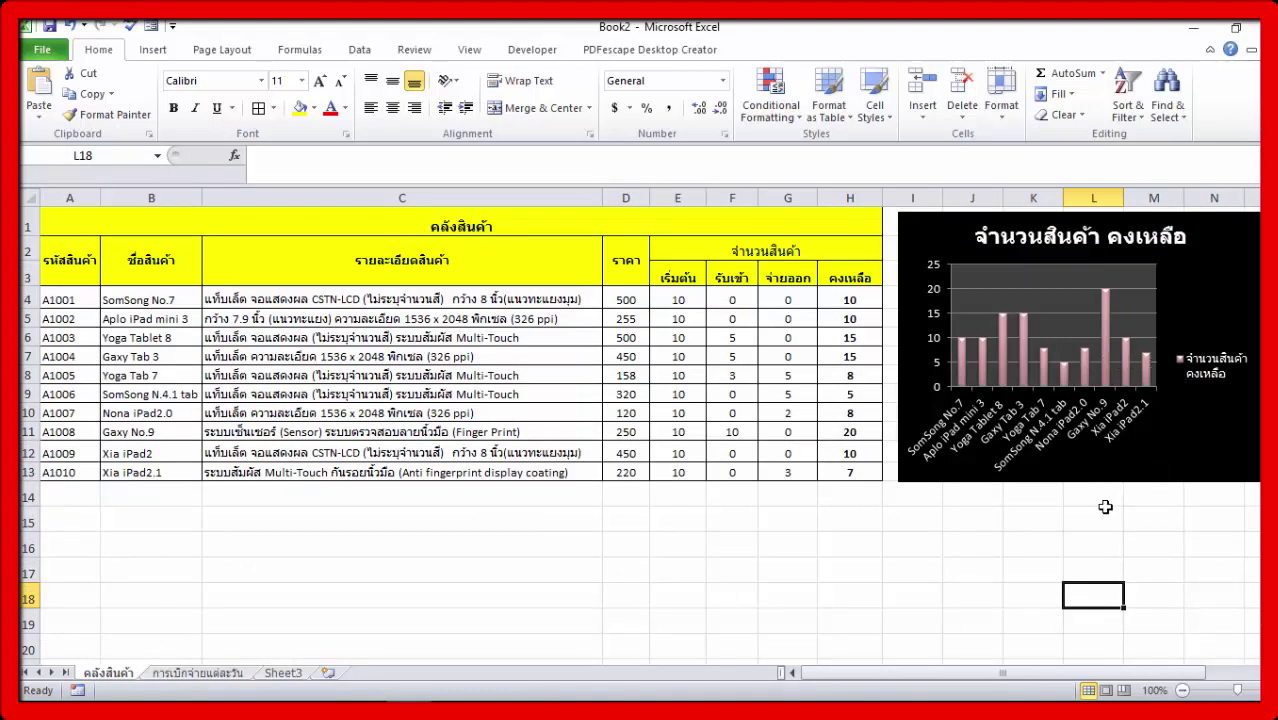
On the การเบิกจ่ายแต่ละวัน sheet, enter รหัสสินค้า, ชื่อสินค้า and จำนวนคงเหลือ in H4, I4 and J4
click(198, 673)
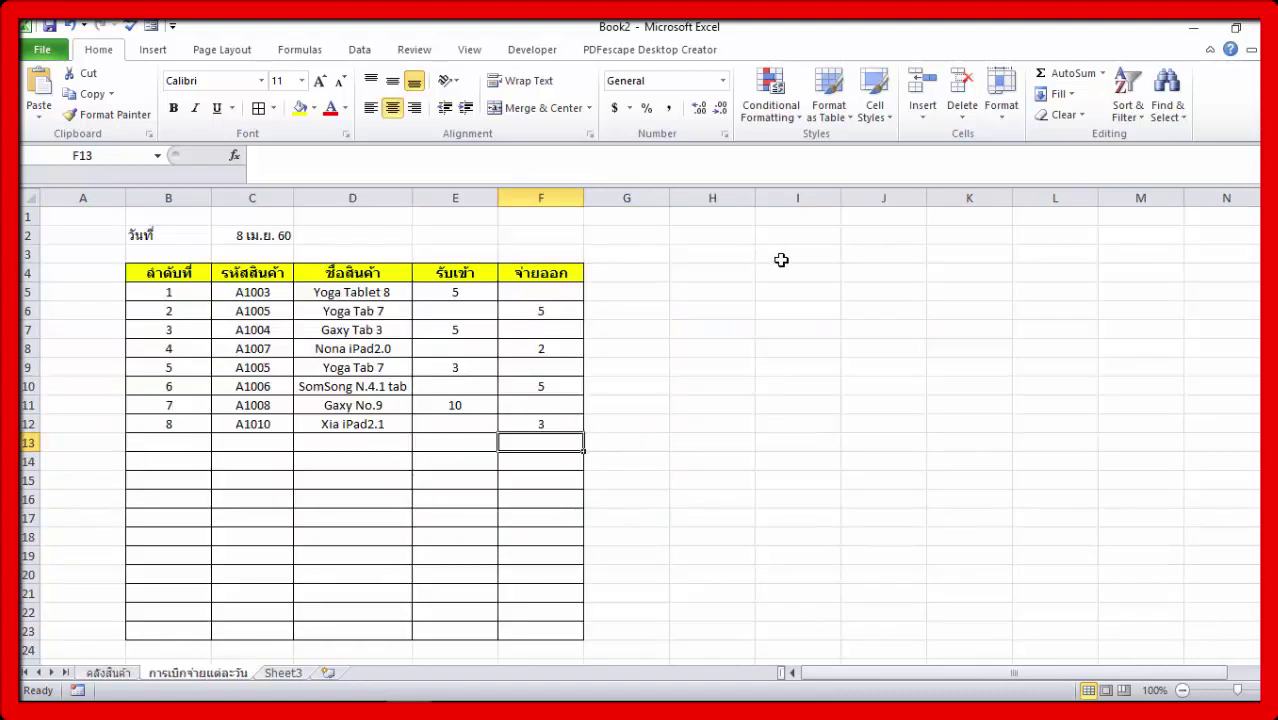
click(732, 261)
text(รหั)
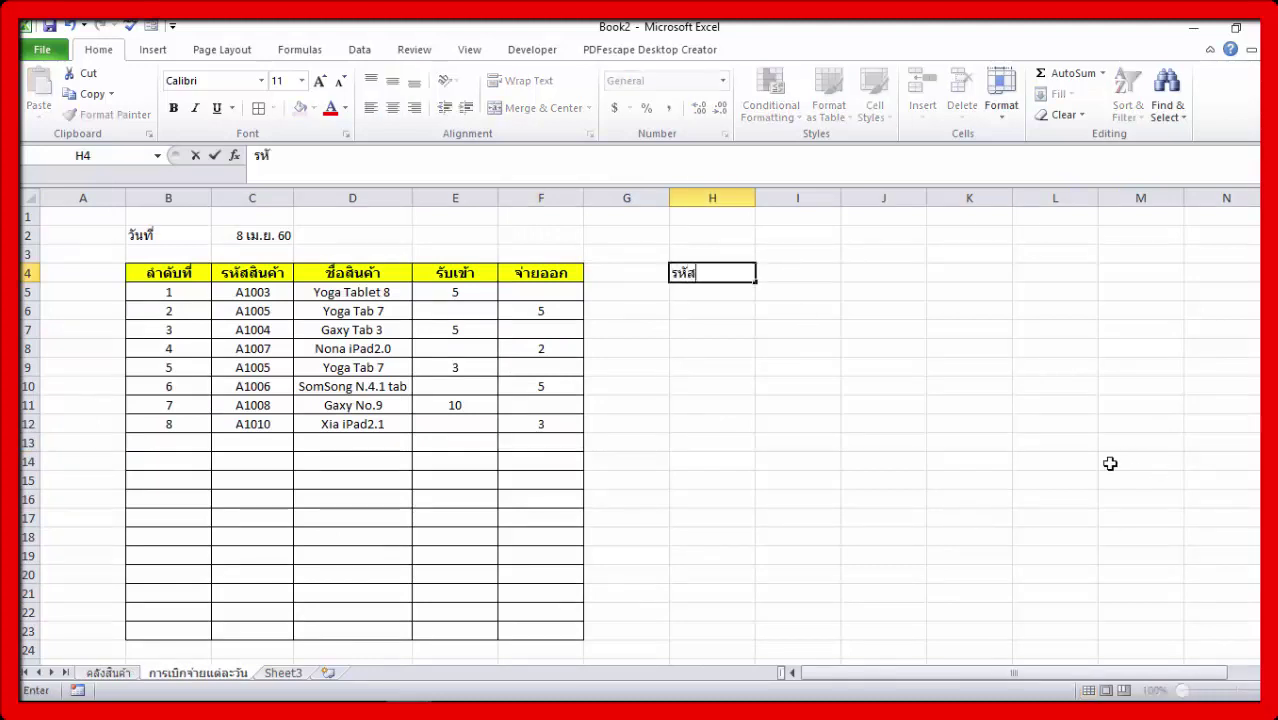
text(ส)
text(สิ)
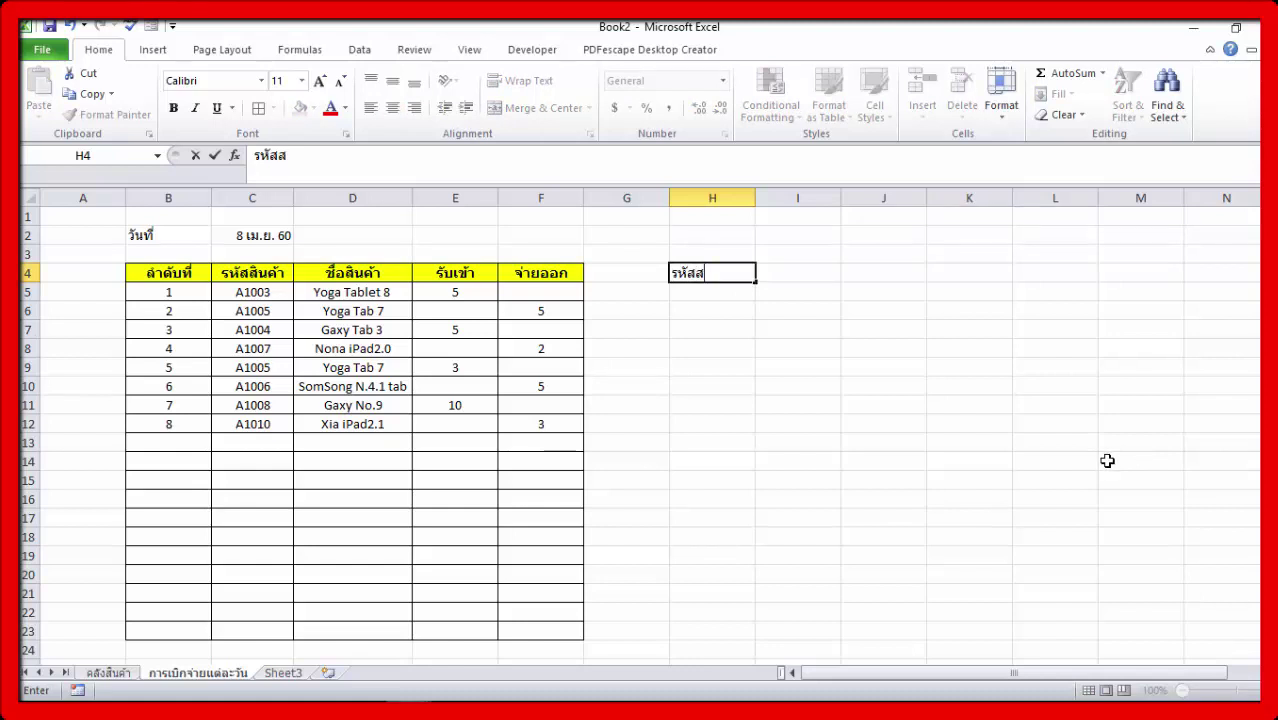
text(นค้า)
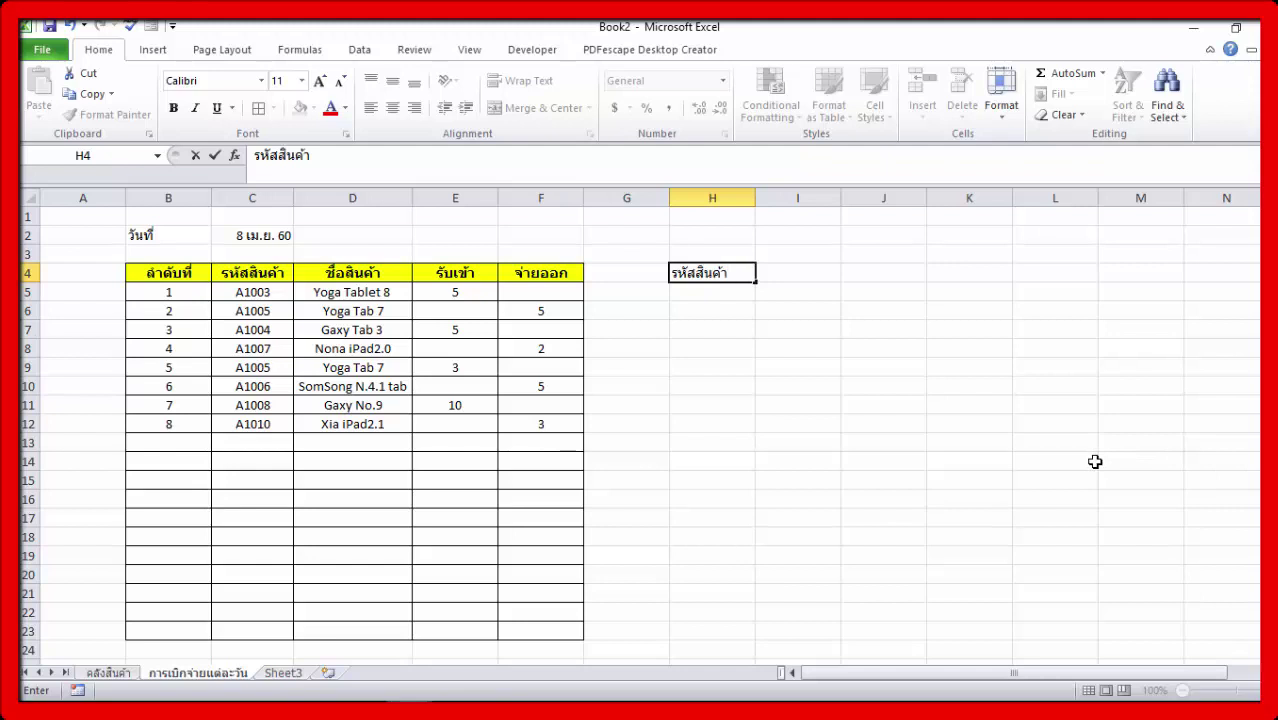
key(Tab)
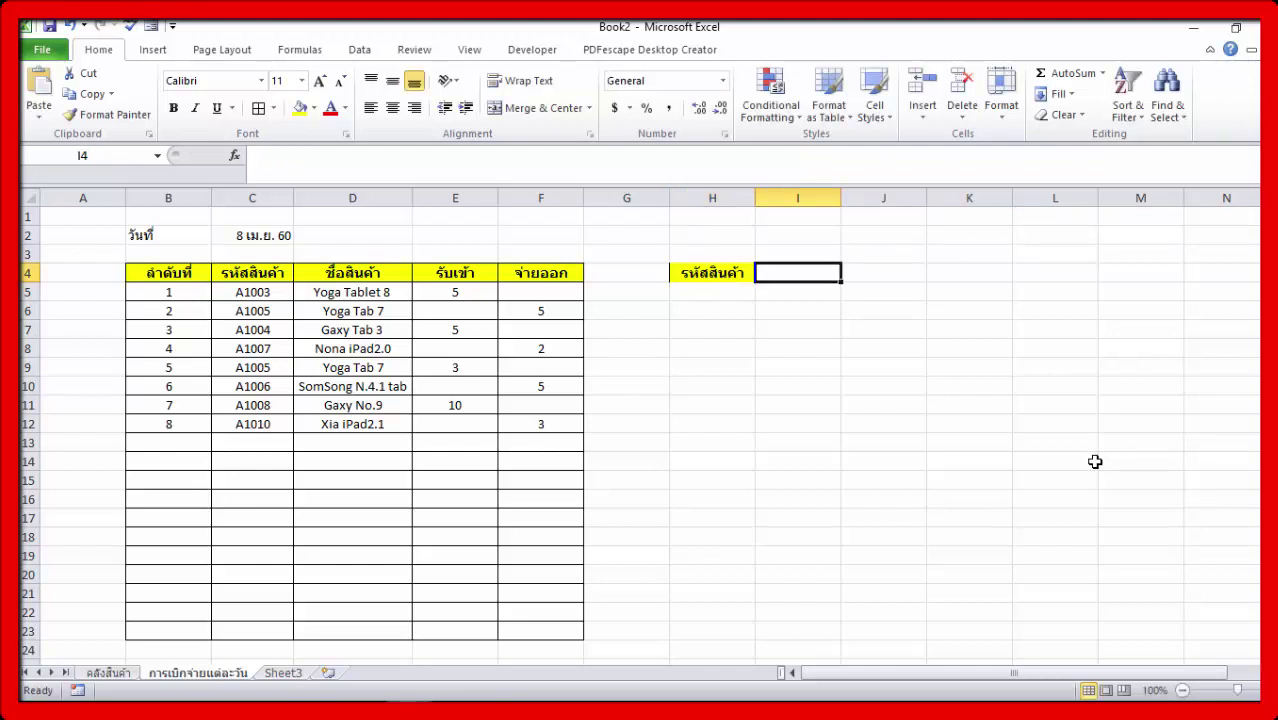
text(ชื่อส)
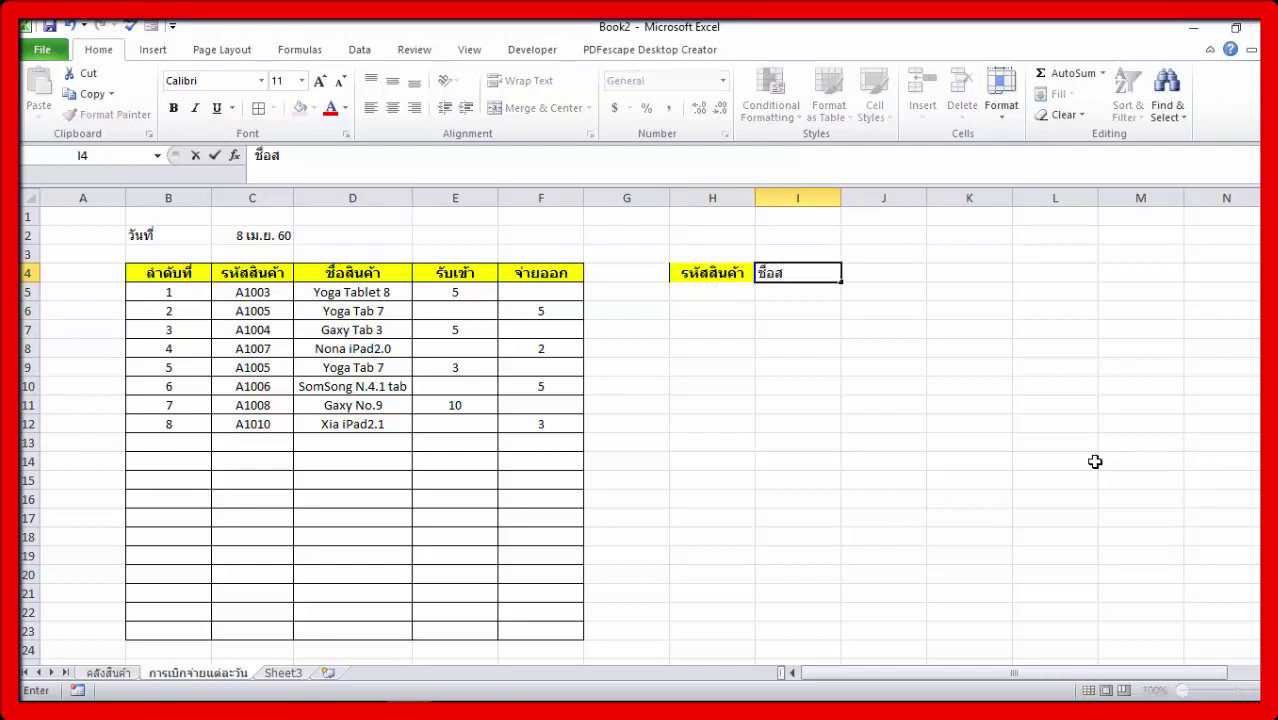
text(ินค้า)
key(Tab)
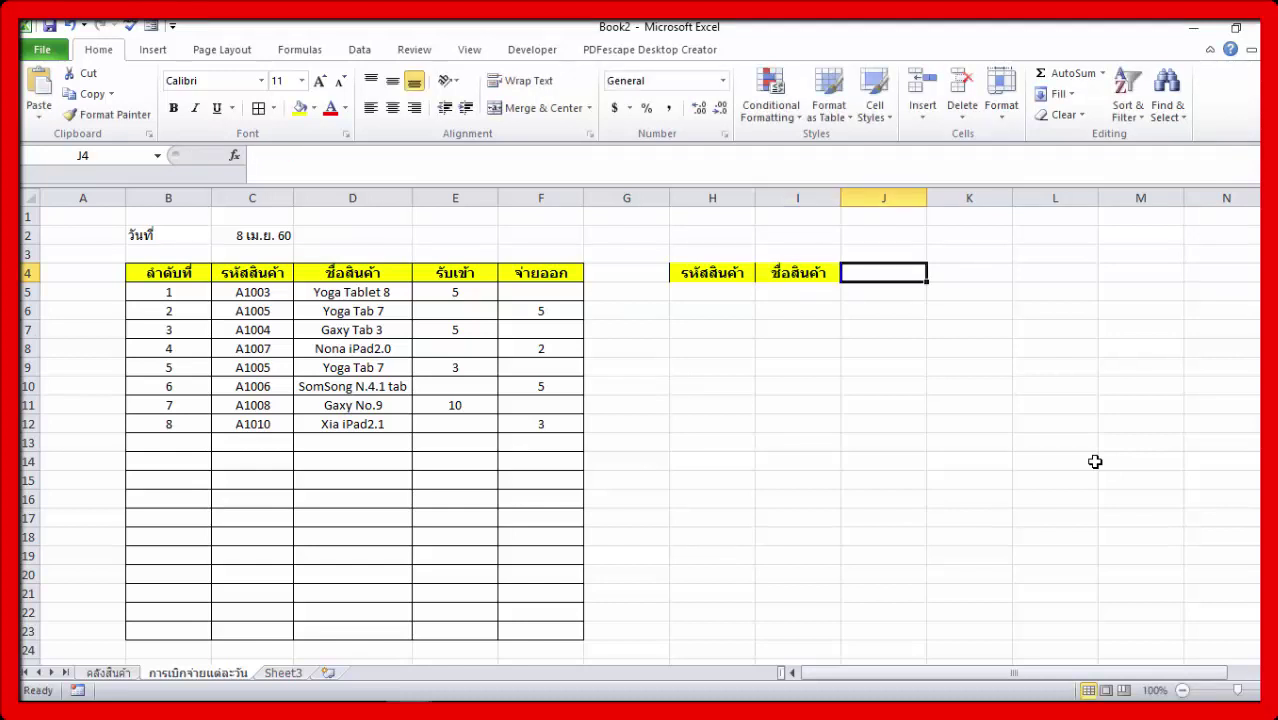
text(จ่านวนคงเหล)
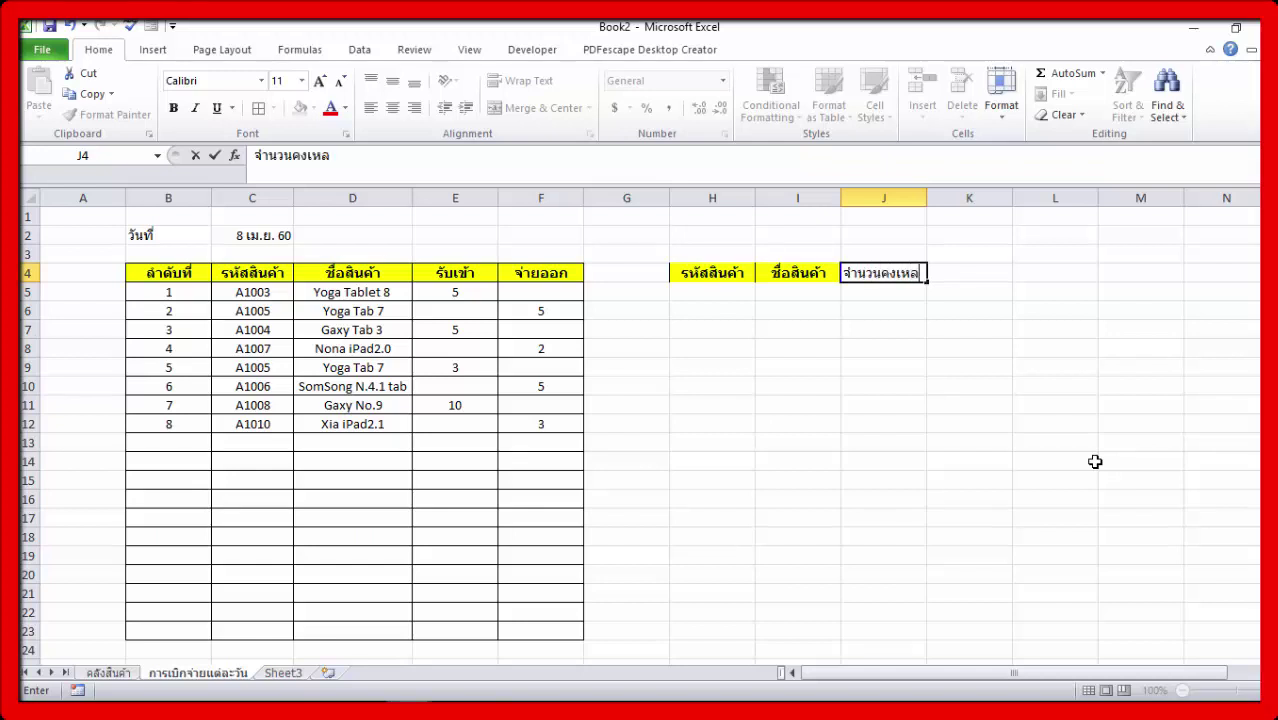
text(ือ)
key(Return)
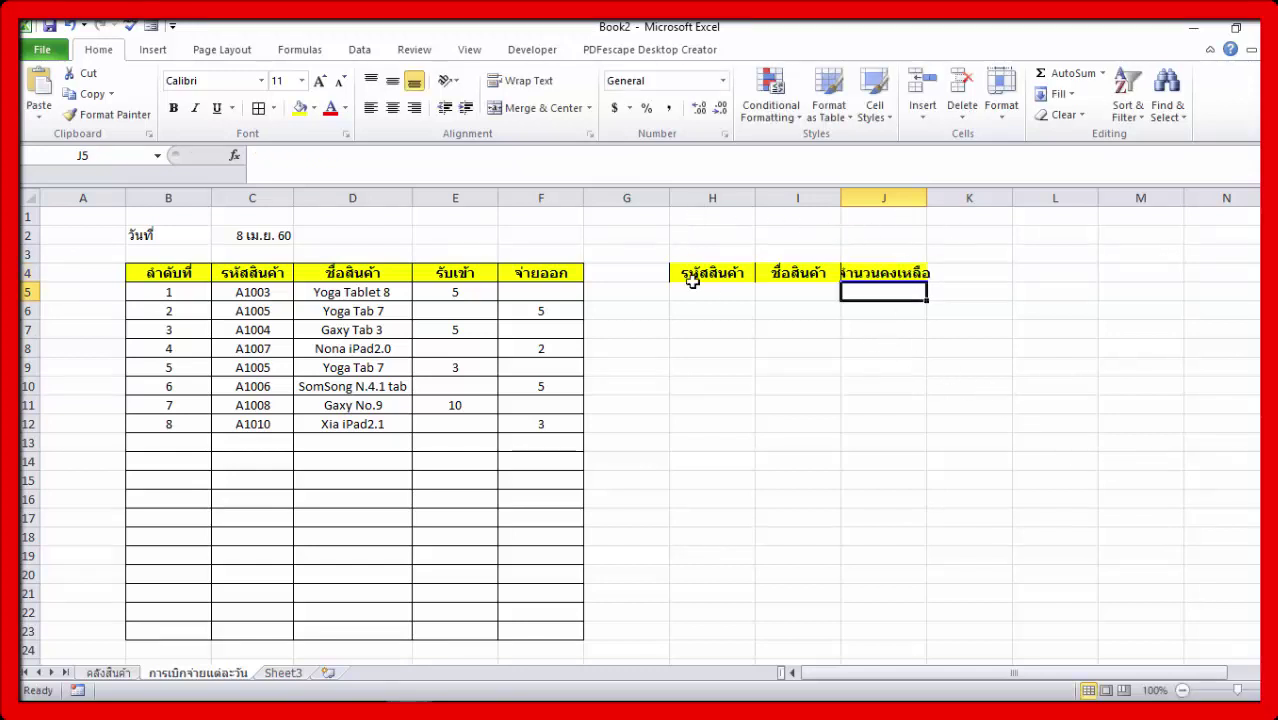
Widen columns H, I and J to fit the summary headers
mouse_move(702, 275)
mouse_down()
mouse_move(901, 287)
mouse_move(907, 271)
mouse_up()
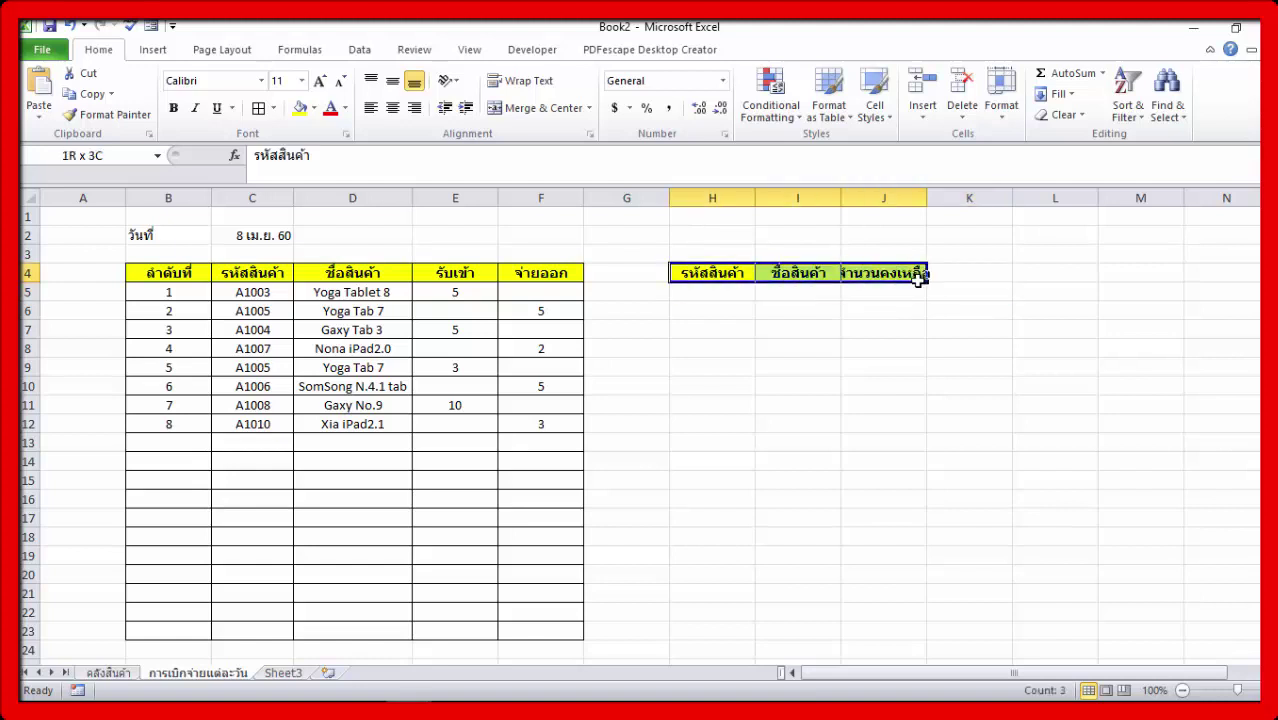
drag(755, 197, 778, 197)
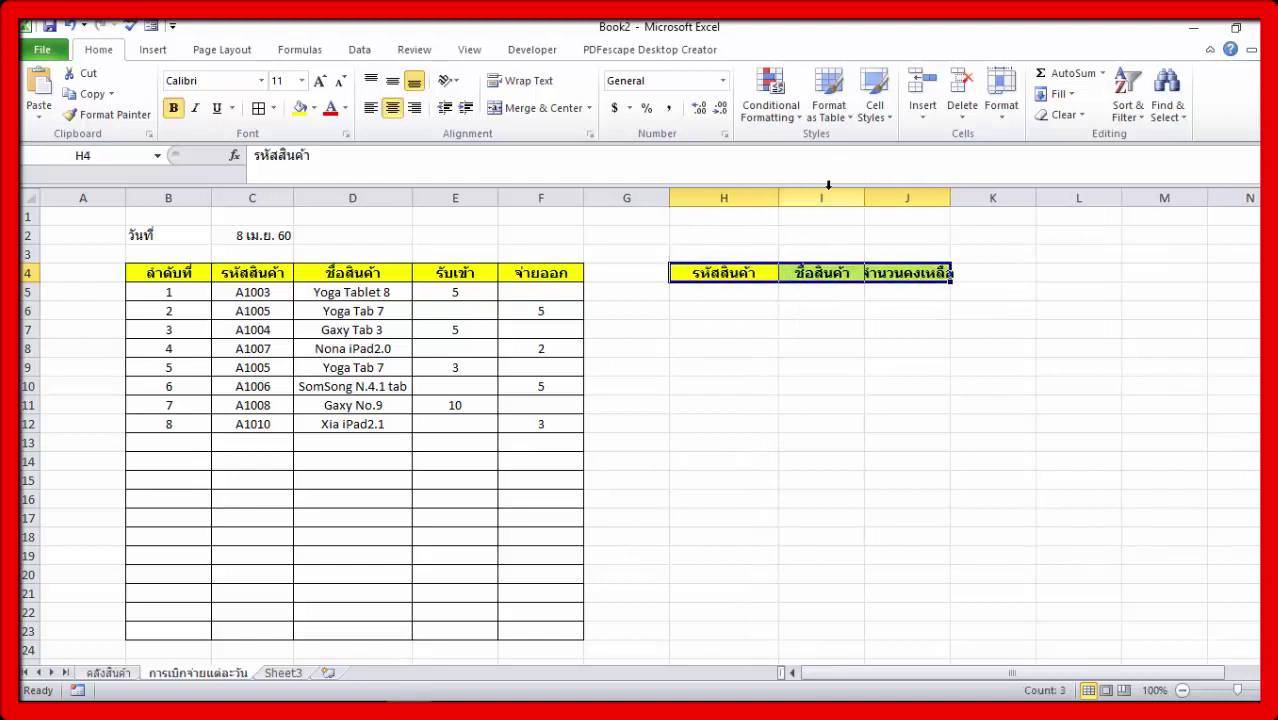
drag(864, 200, 884, 203)
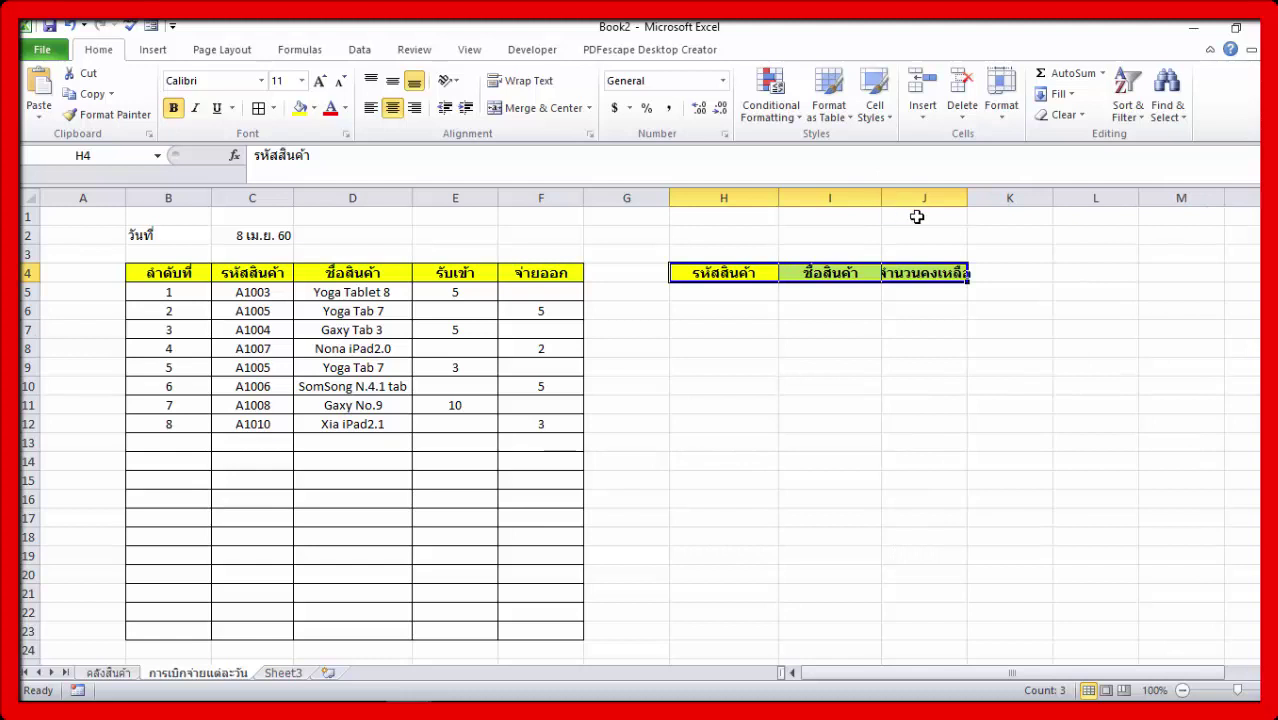
drag(969, 194, 993, 197)
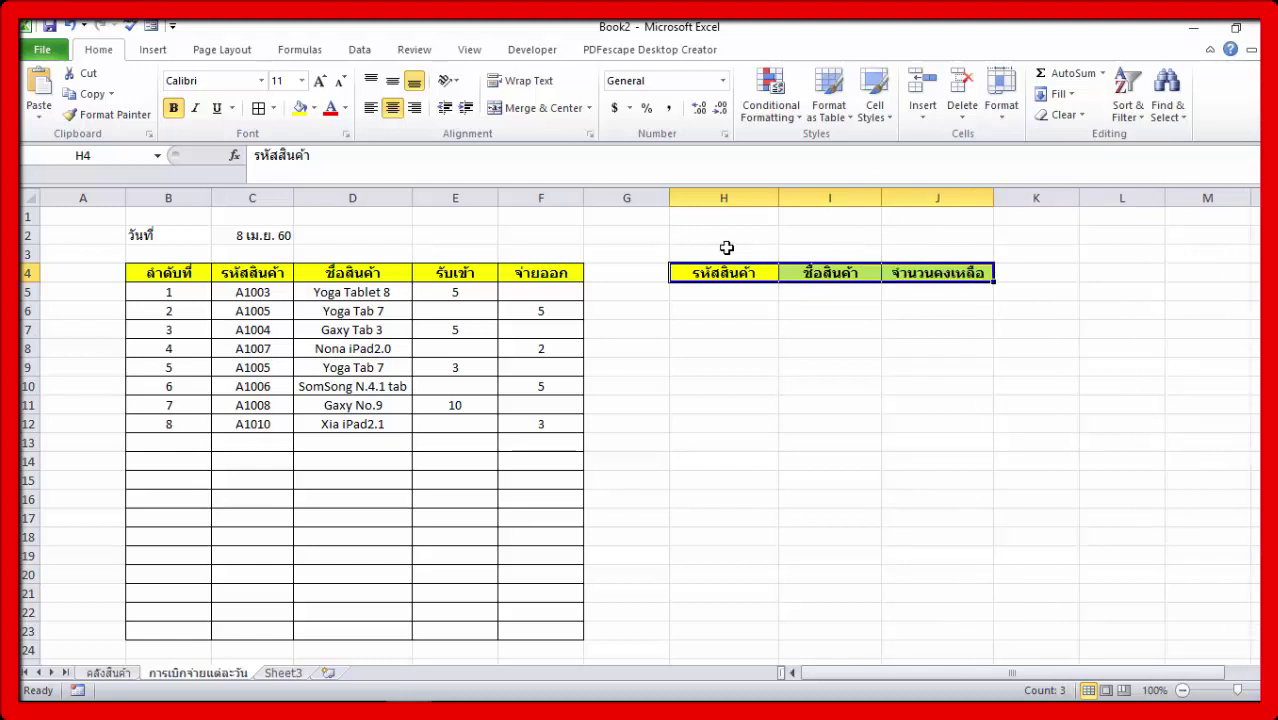
Fill H3:J3 yellow, merge and center it, and enter the title สรุป
drag(727, 252, 935, 252)
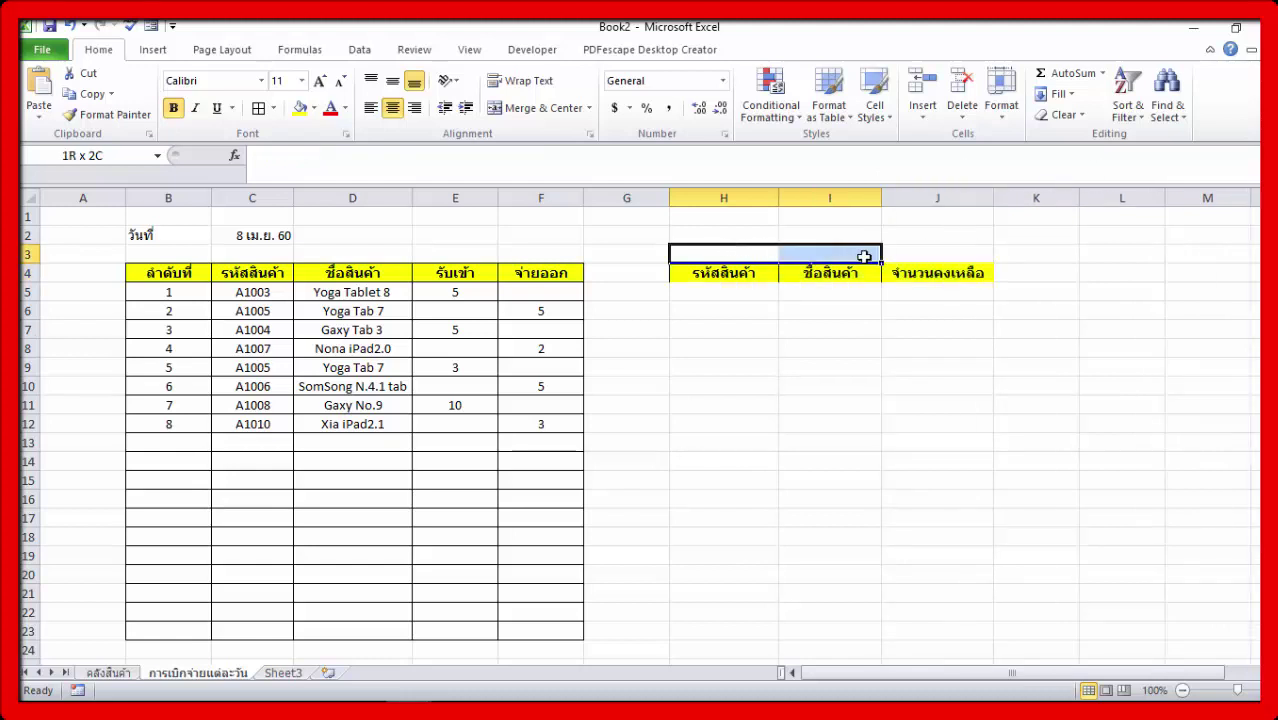
click(299, 108)
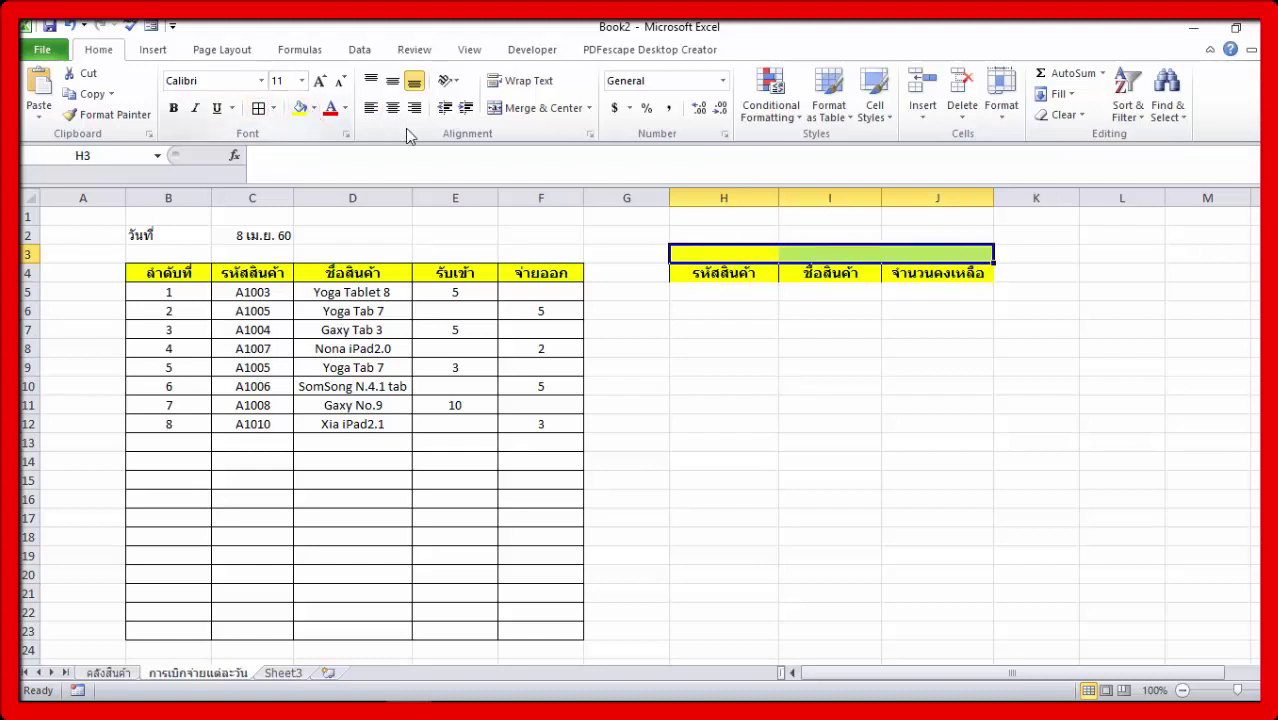
click(503, 110)
double_click(826, 256)
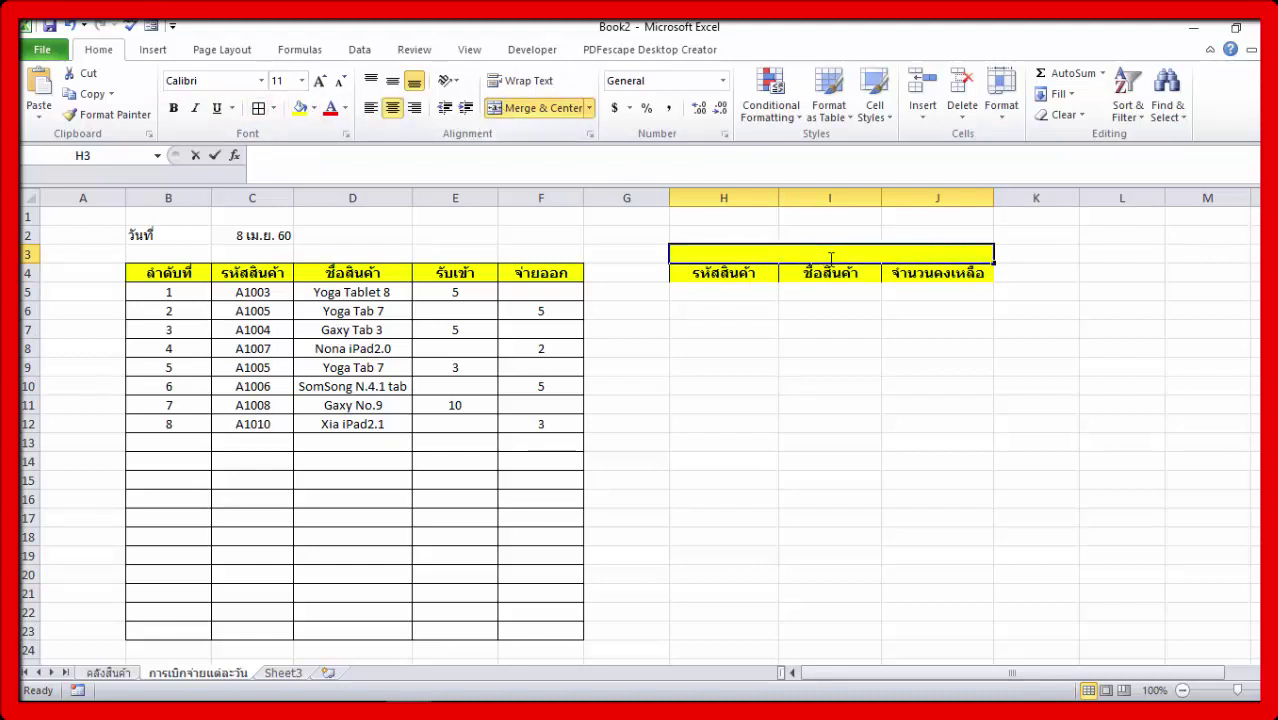
text(สรุ)
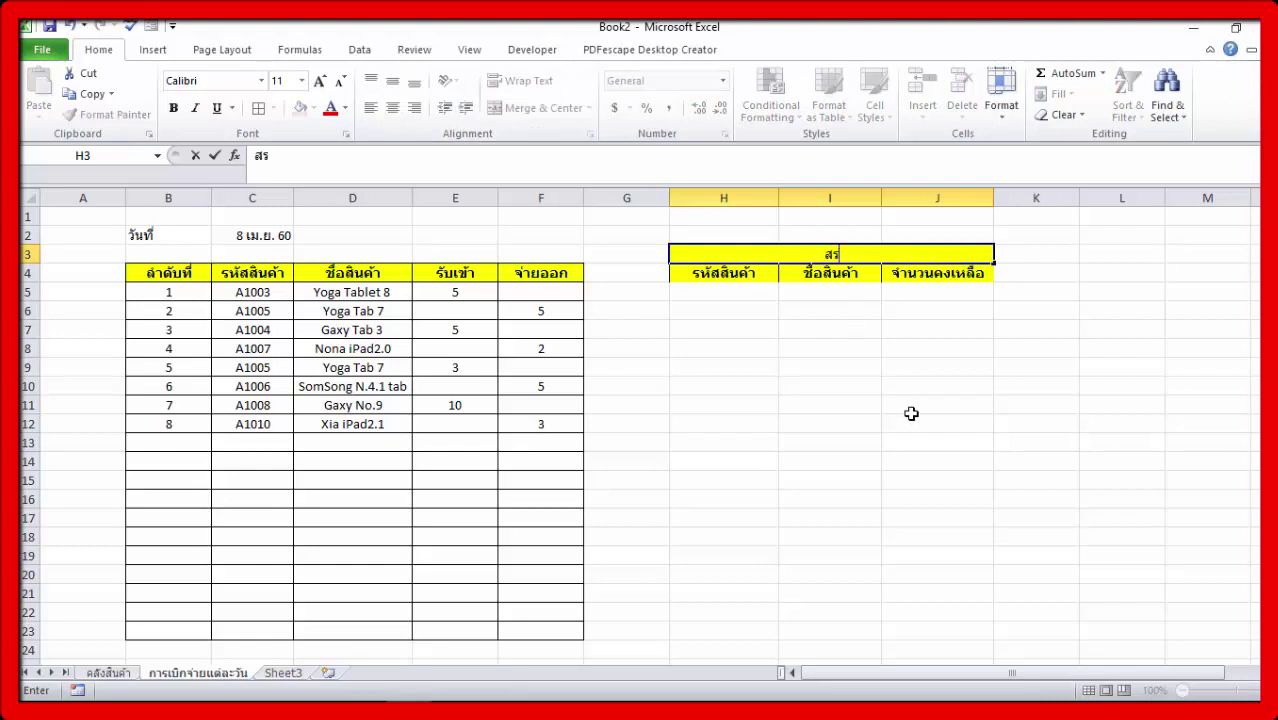
text(ป)
click(917, 398)
Make the สรุป title bold and add borders around the H3:J4 block
click(832, 254)
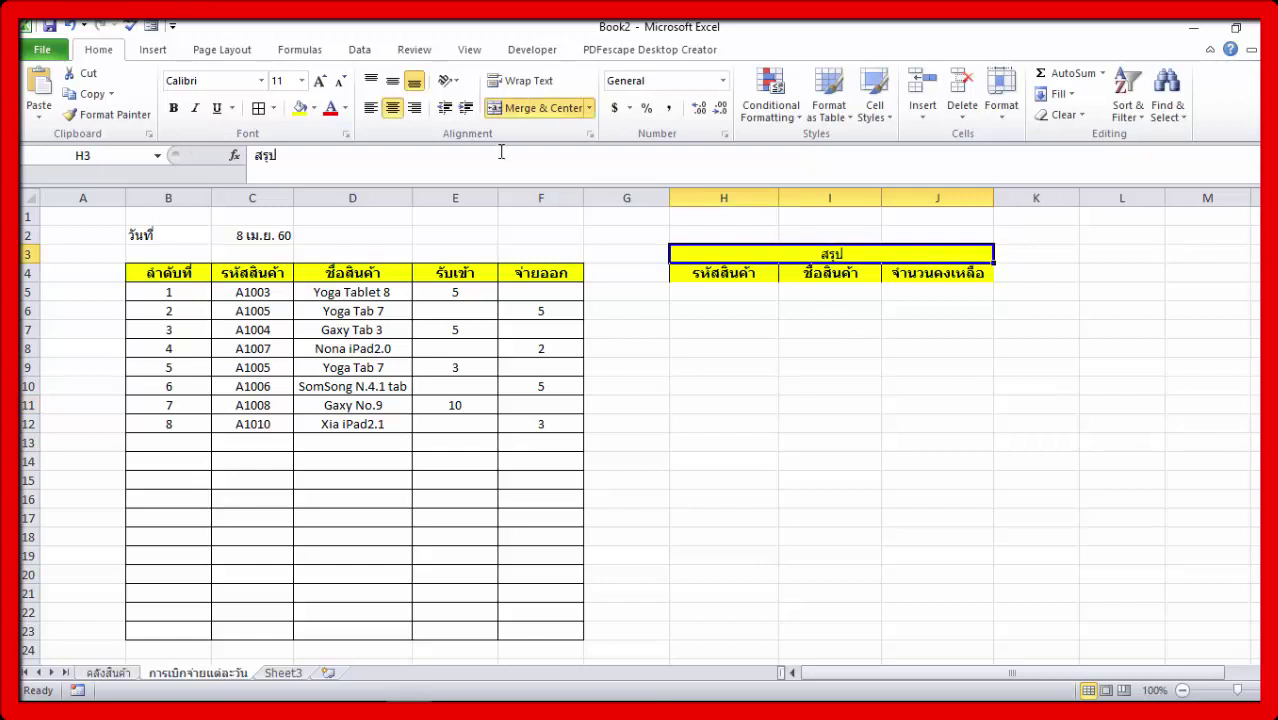
click(173, 108)
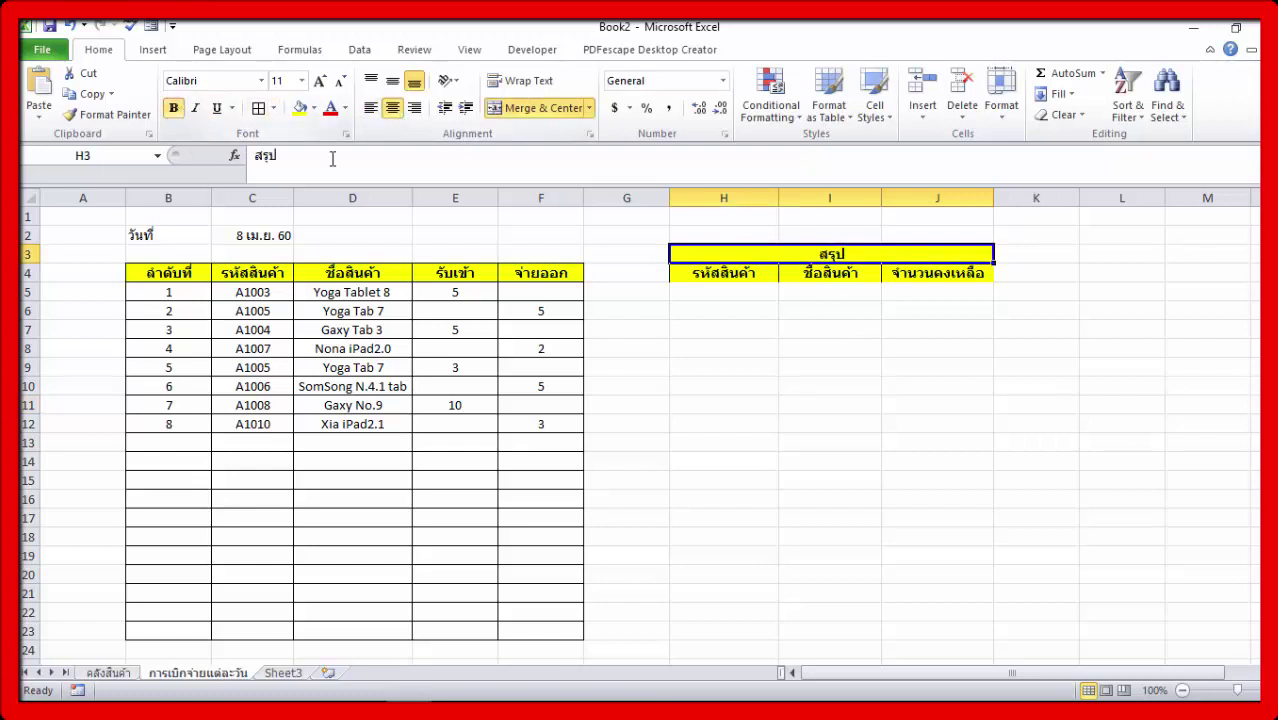
drag(741, 258, 741, 275)
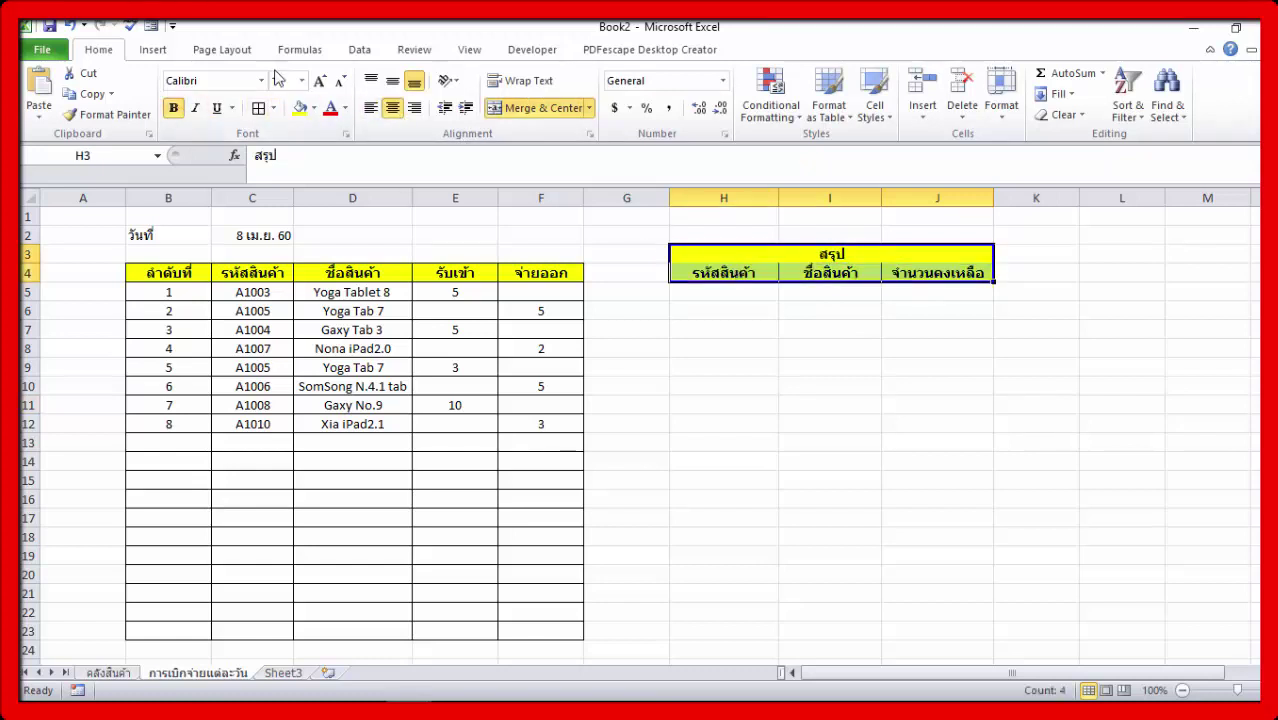
click(850, 386)
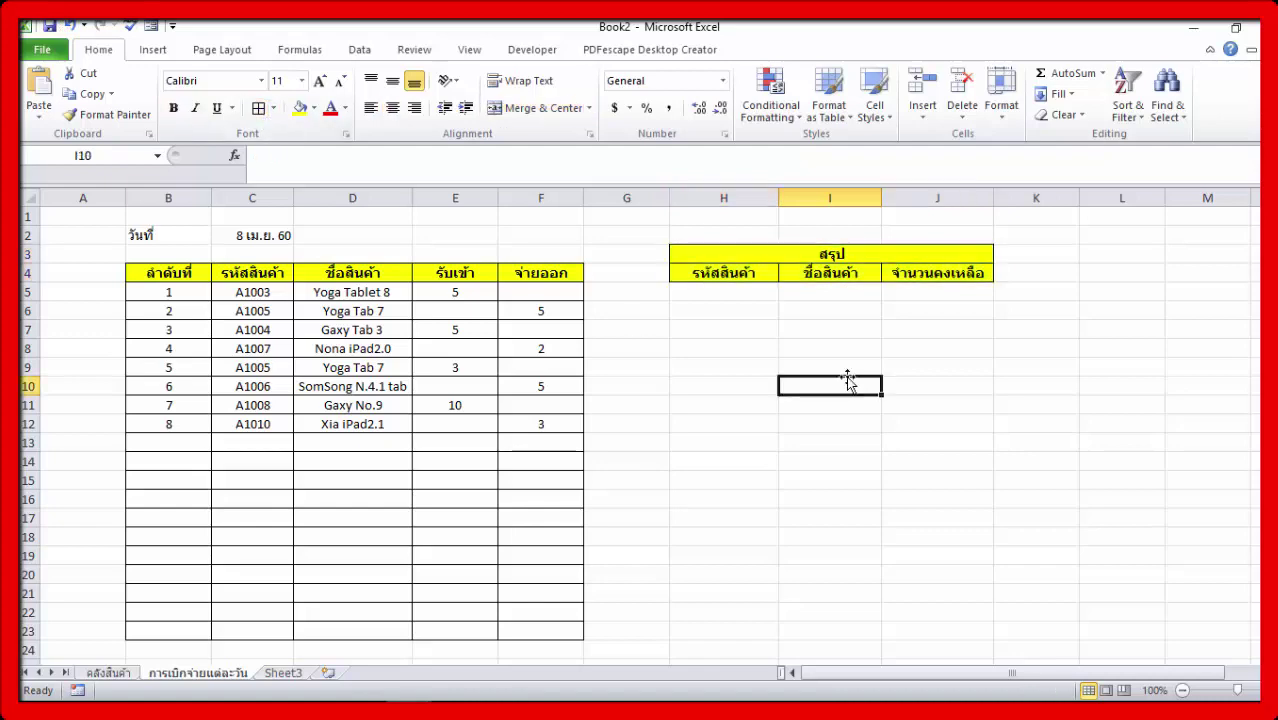
Link H5 to product code A1001 in cell A4 of the คลังสินค้า sheet
click(108, 673)
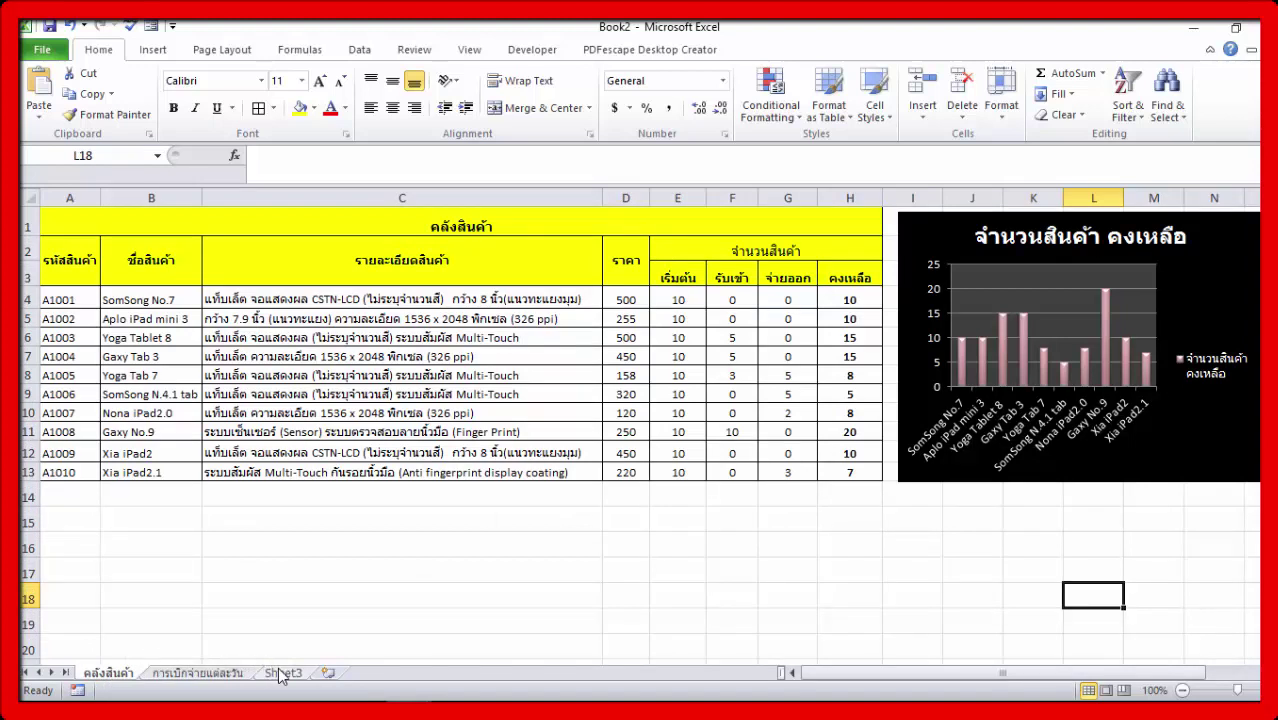
click(200, 673)
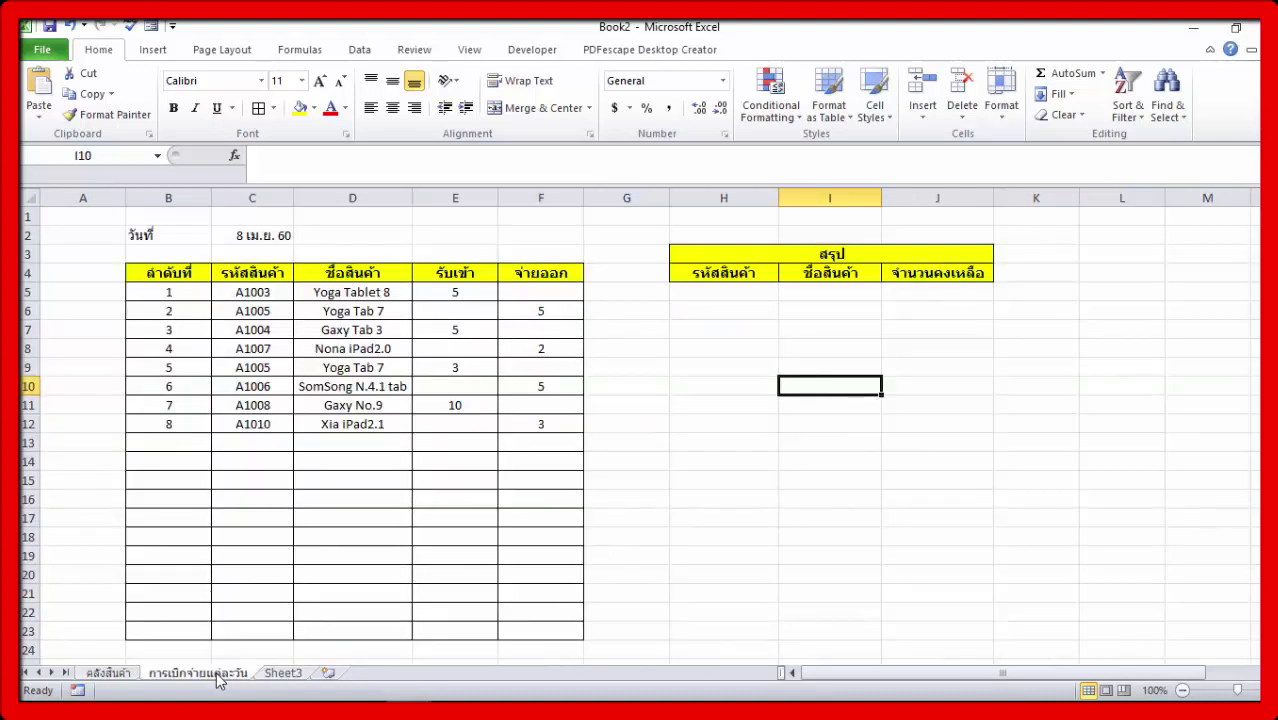
click(727, 294)
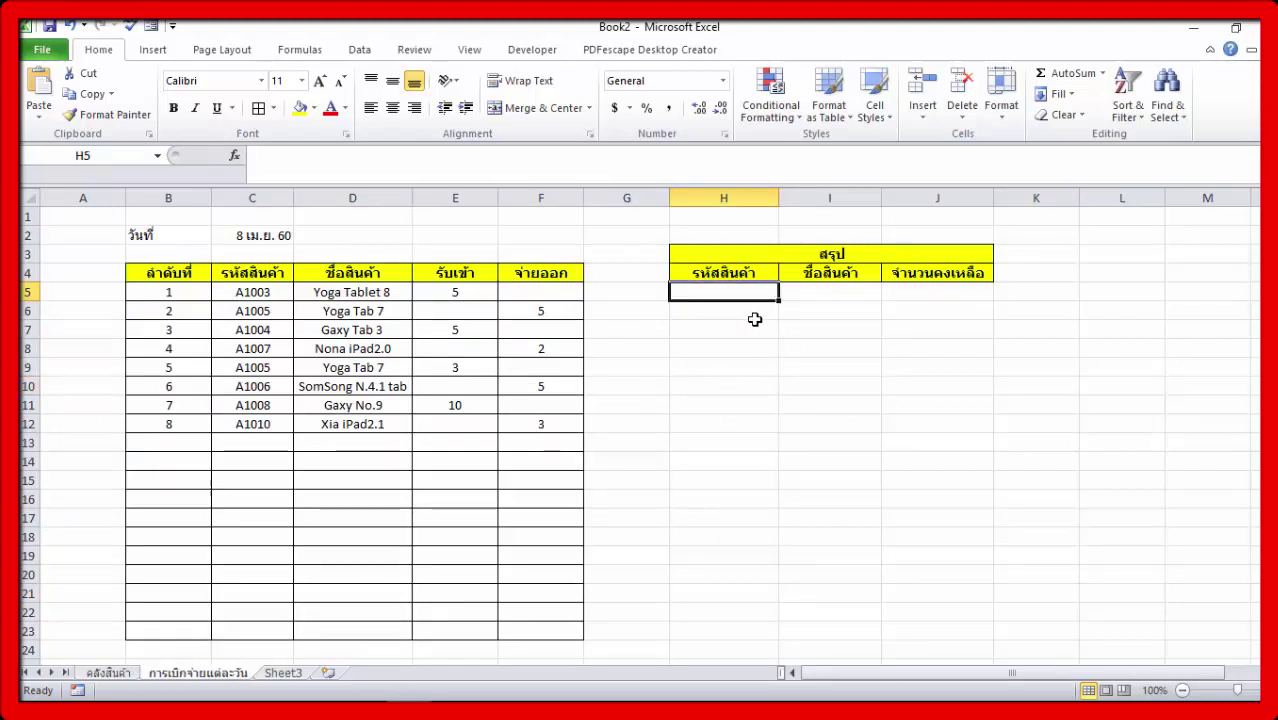
text(=)
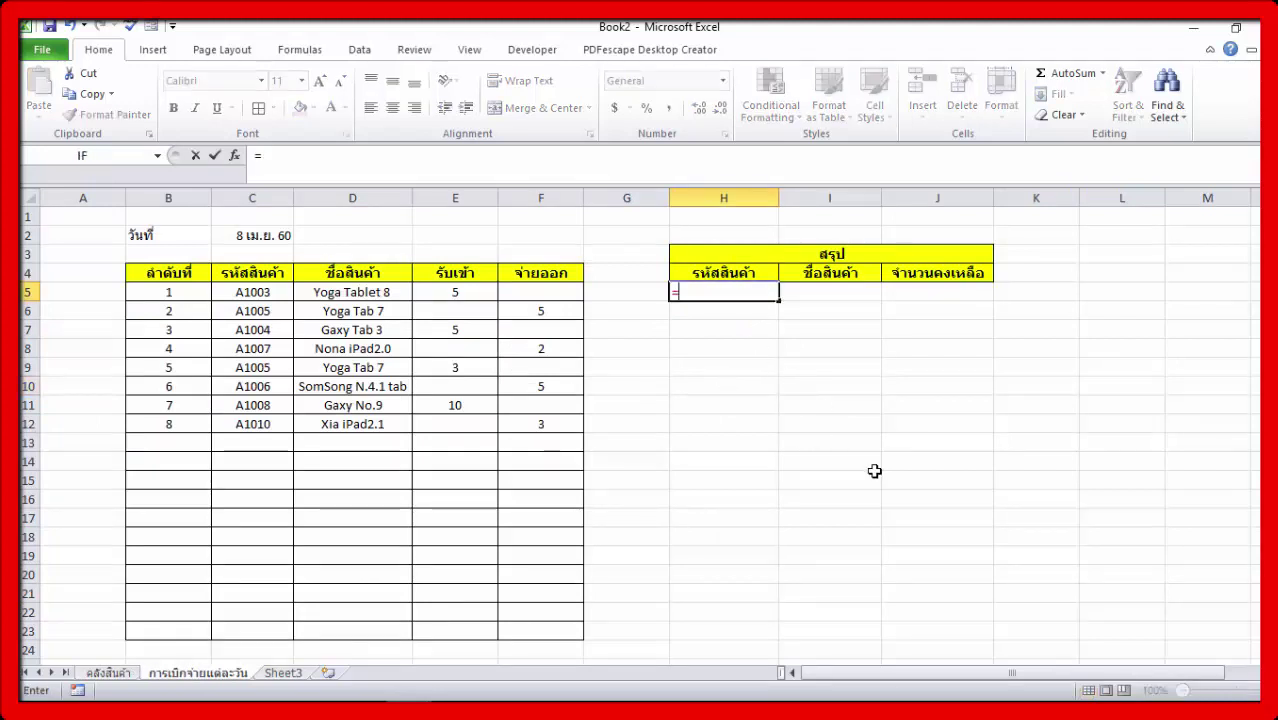
click(108, 673)
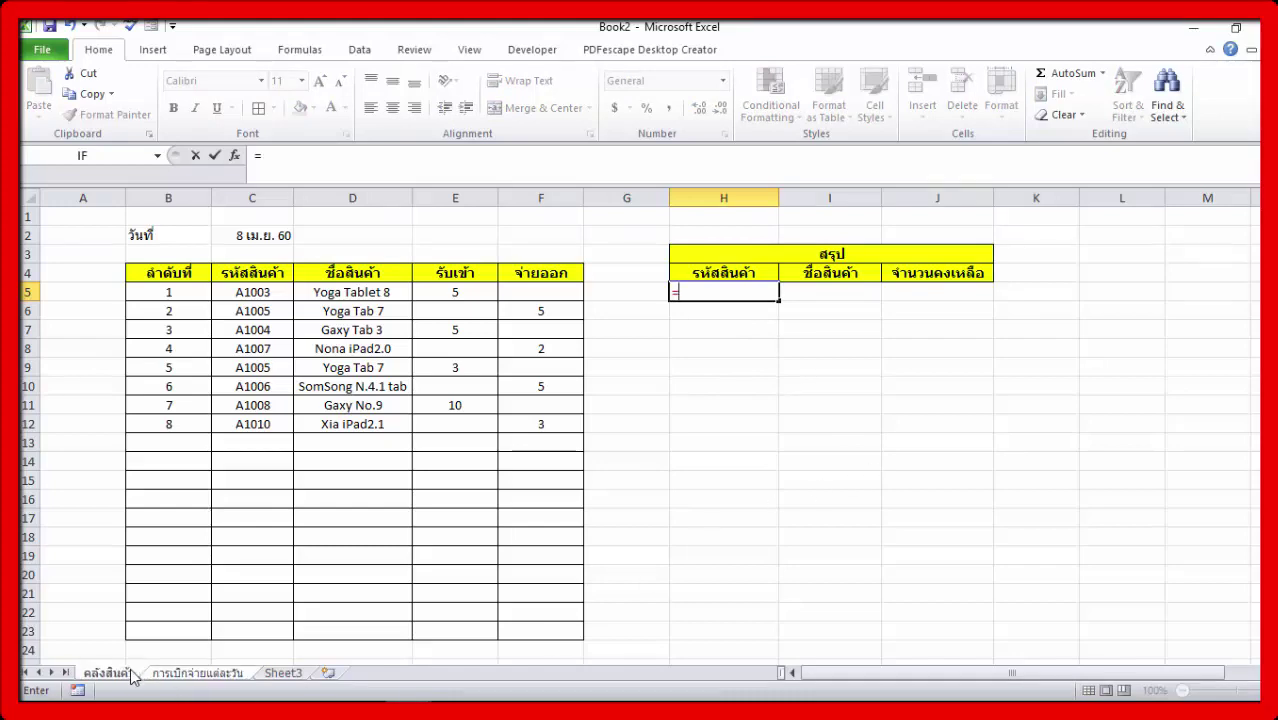
click(75, 299)
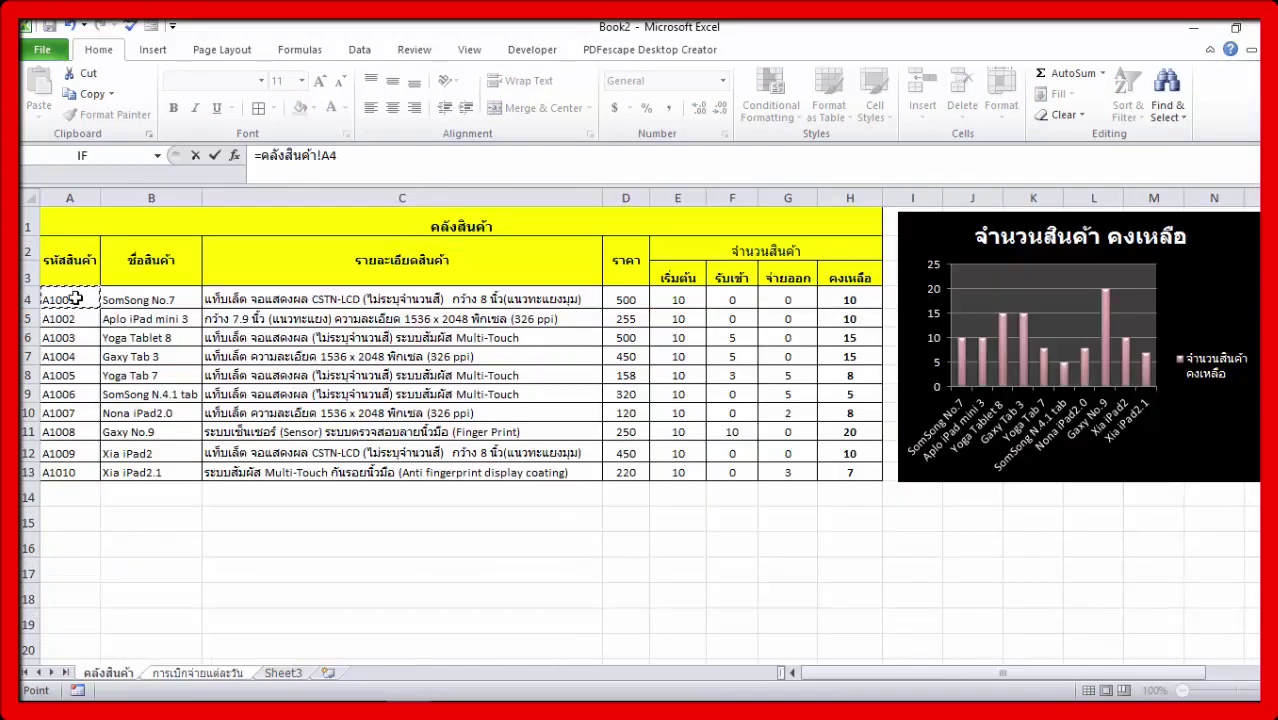
key(Return)
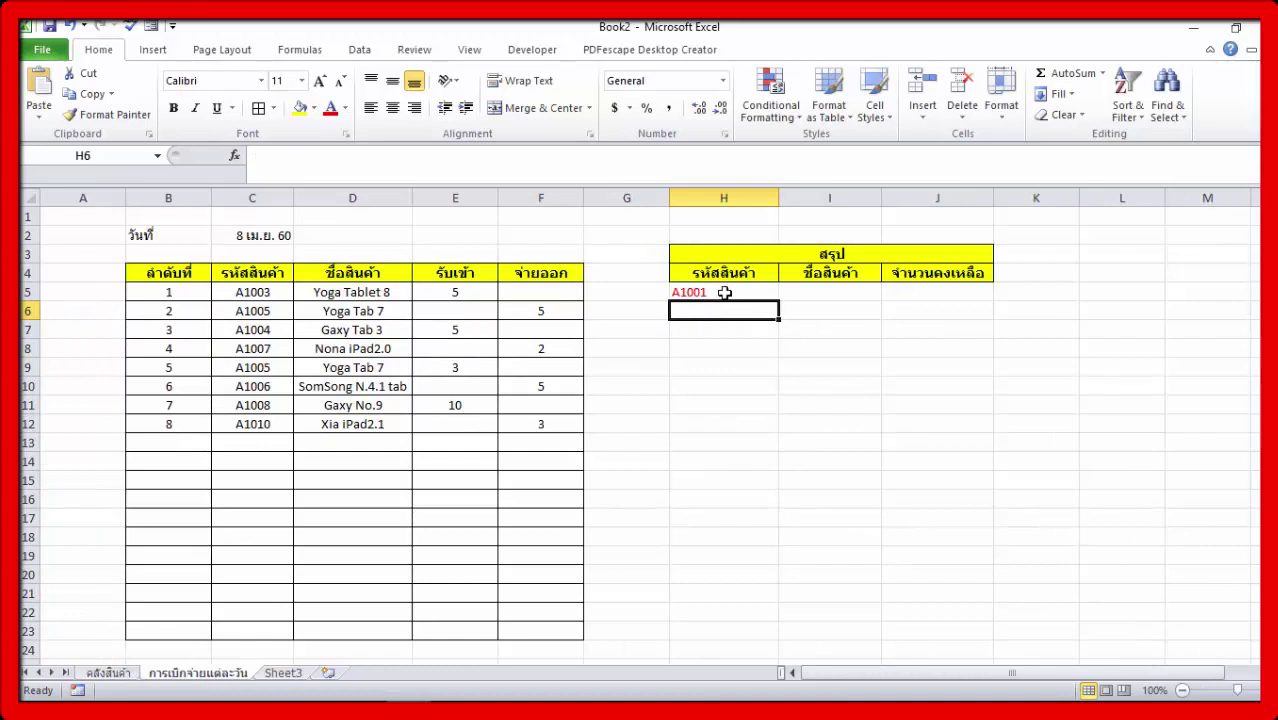
Make H5's code black and centred, then fill codes A1002–A1010 down to H14
click(724, 292)
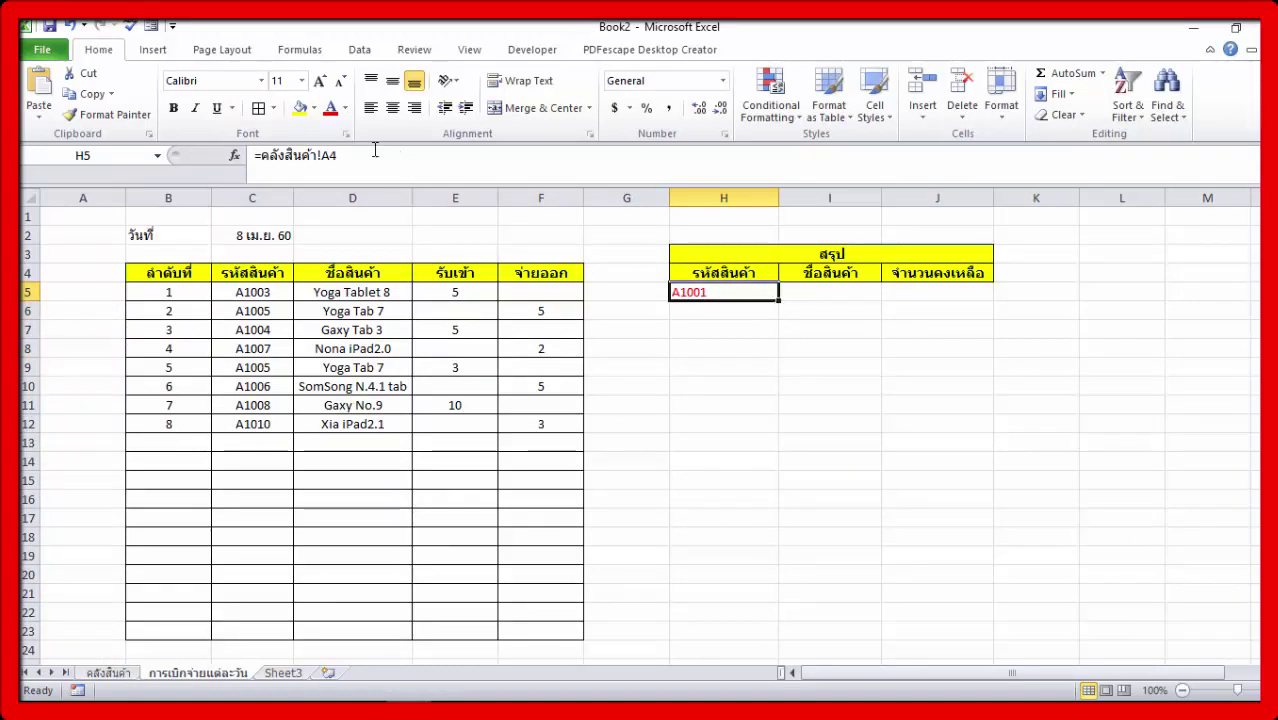
click(345, 108)
click(370, 131)
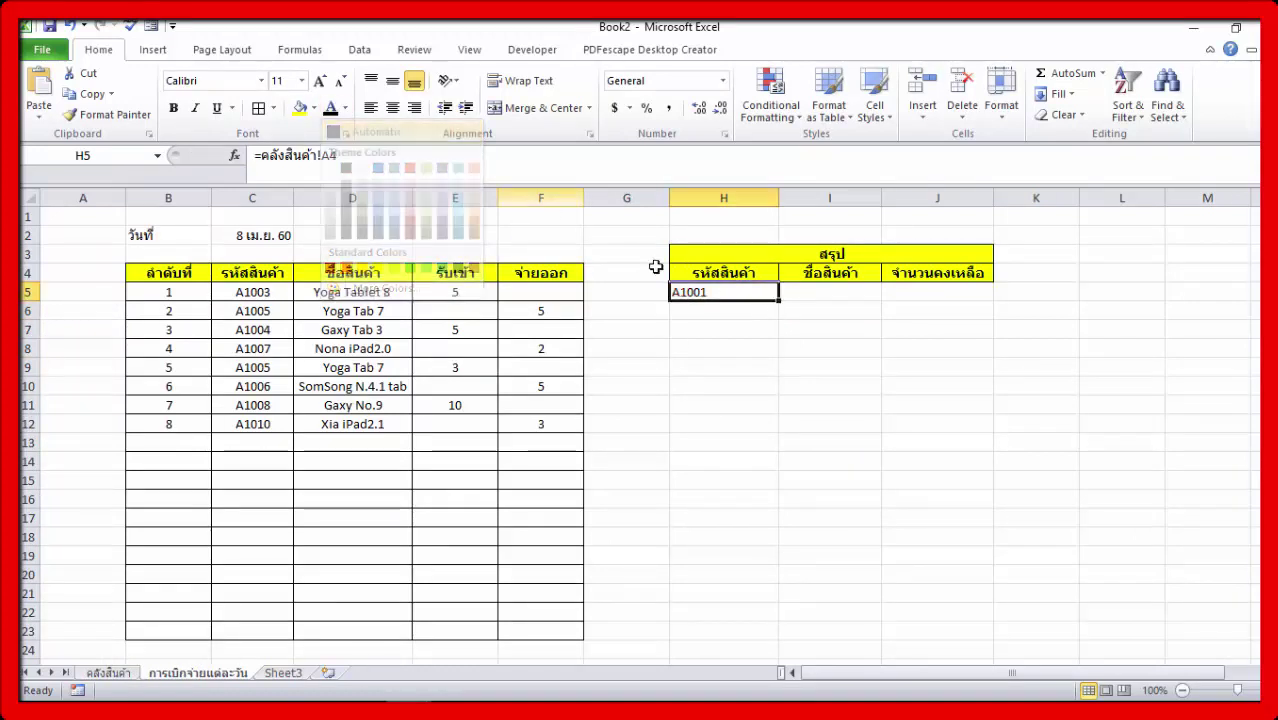
click(392, 108)
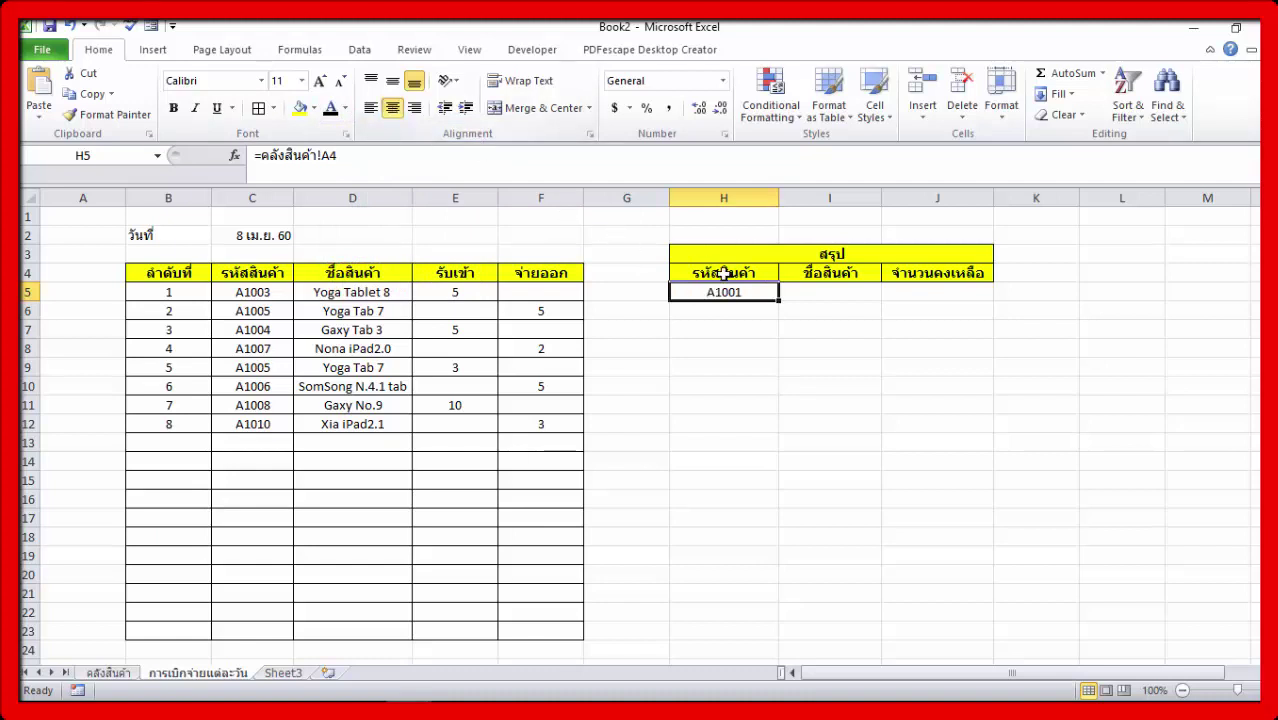
drag(778, 302, 778, 494)
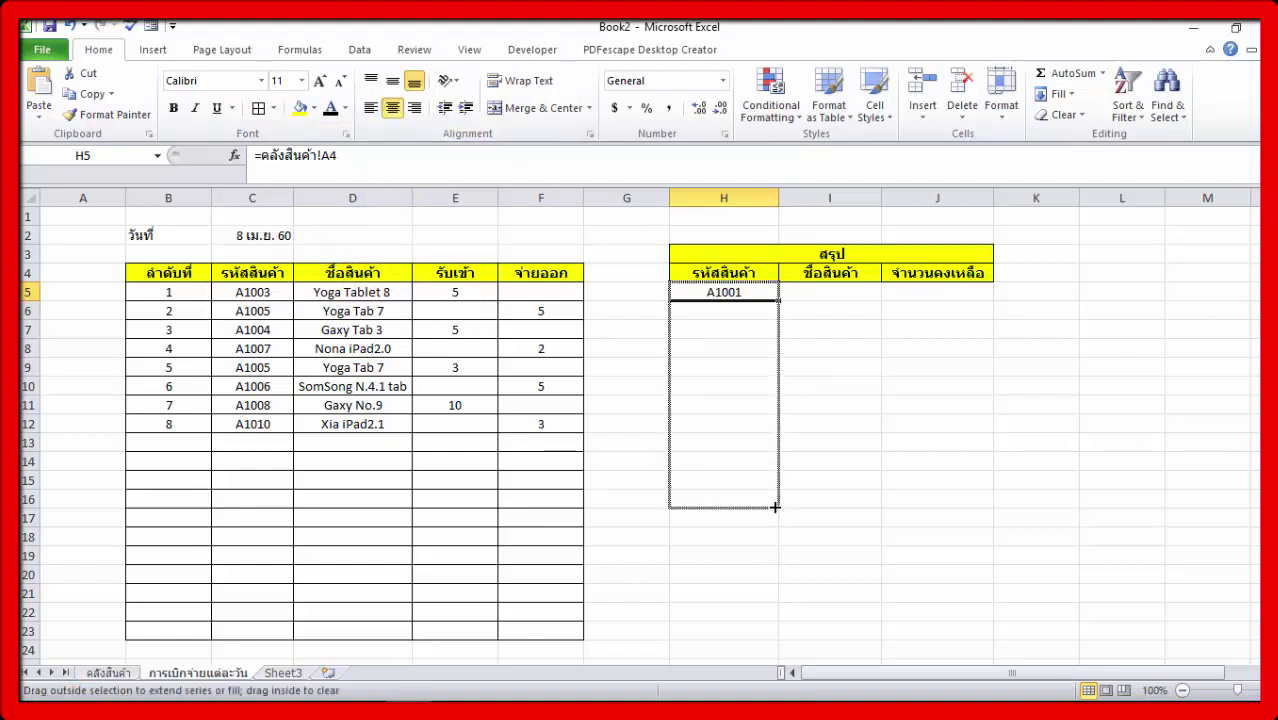
drag(778, 499, 776, 466)
click(879, 474)
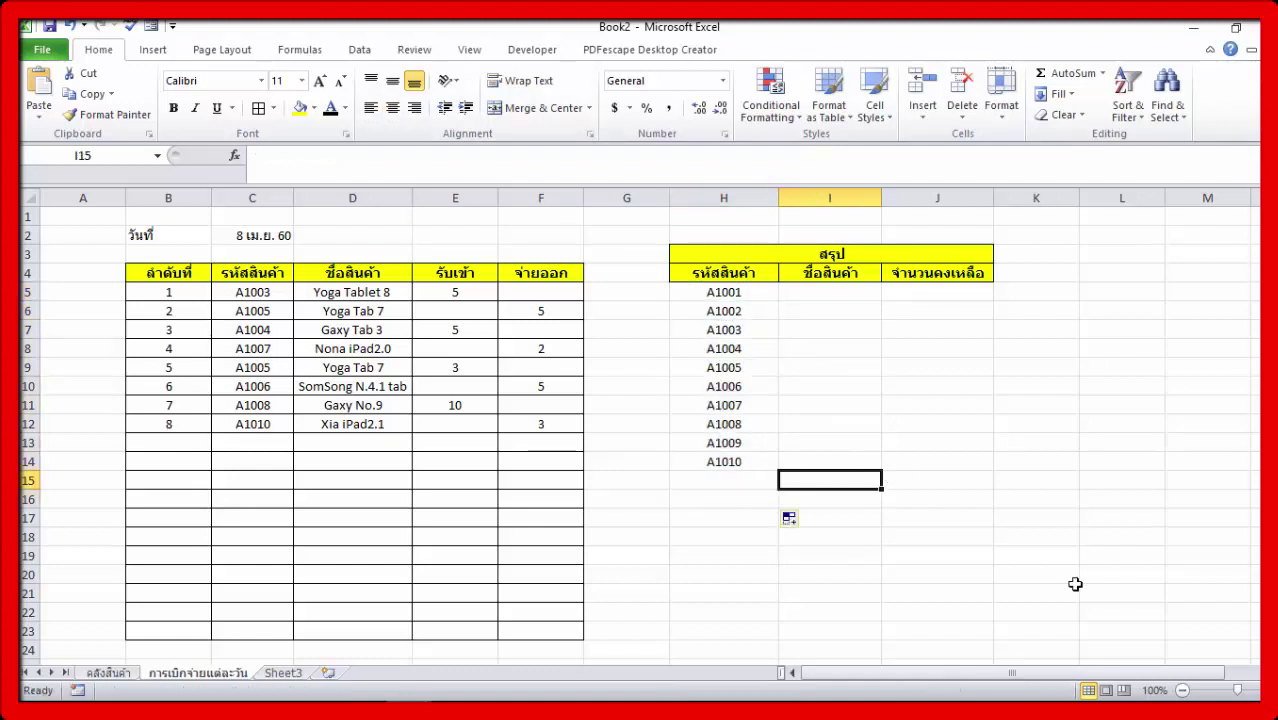
Enter =VLOOKUP(H5,คลังสินค้า!A4:B13,2,0) in I5 to look up the product name
click(806, 292)
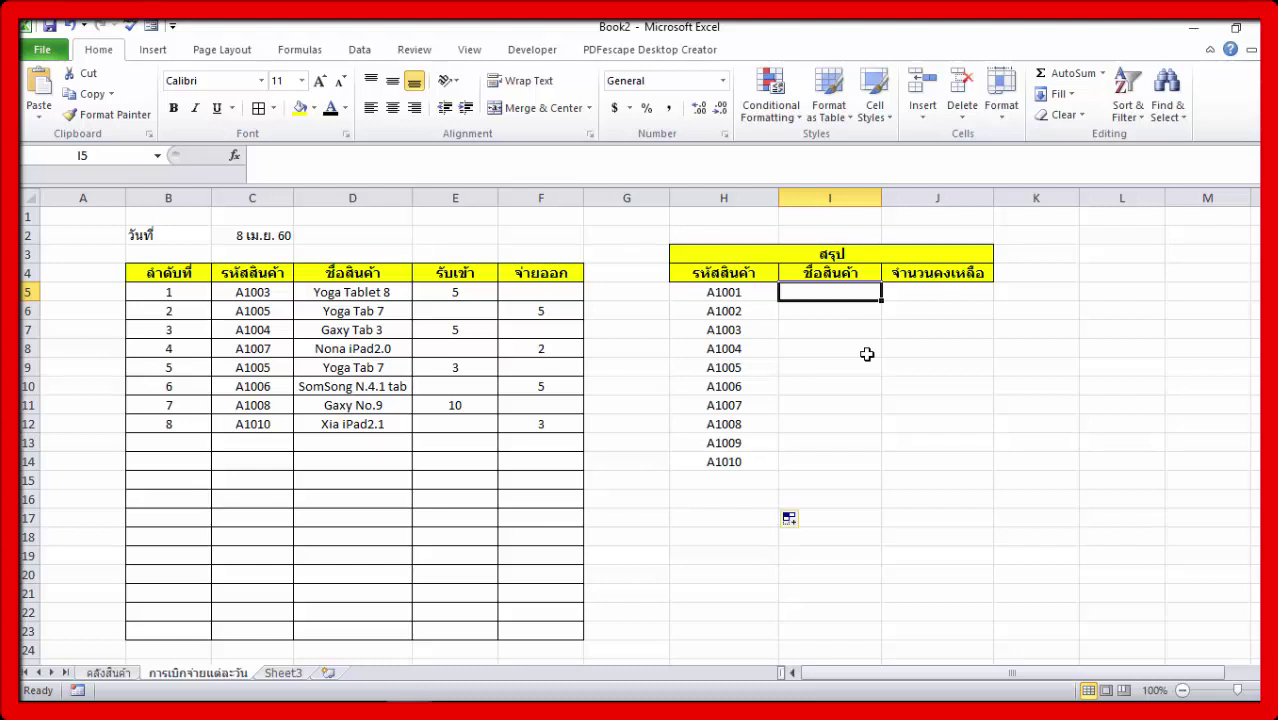
text(=)
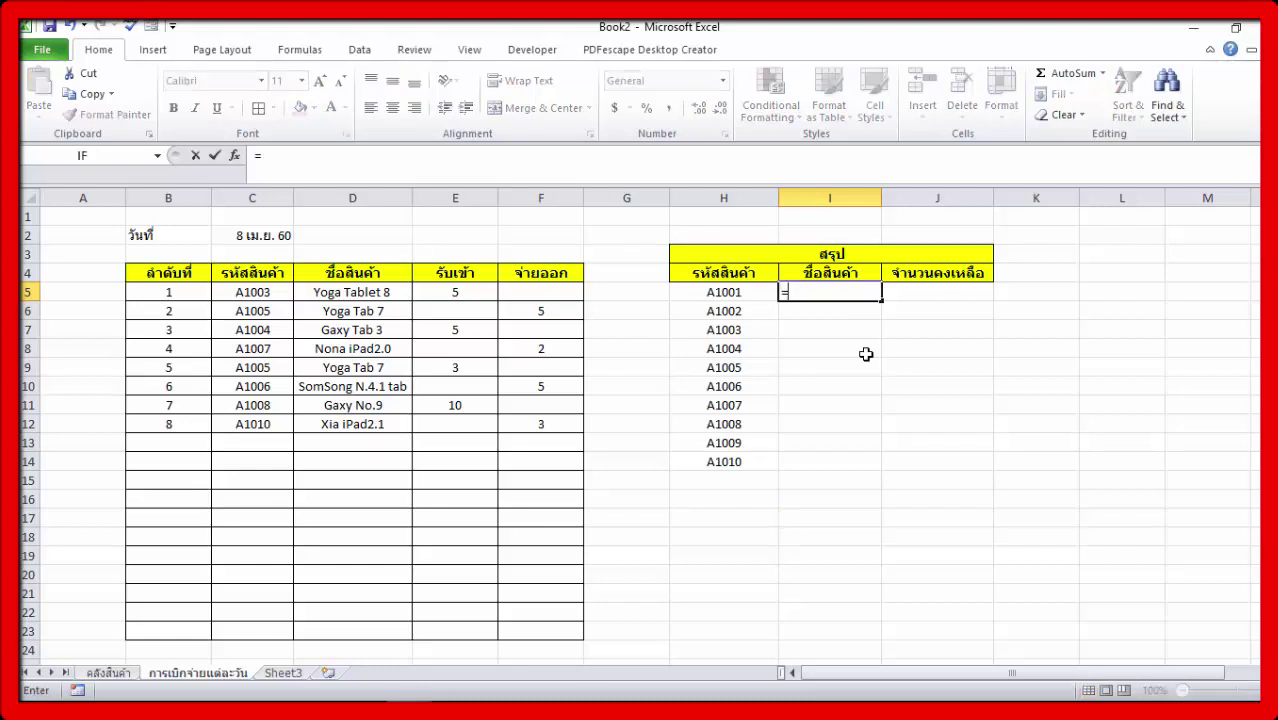
text(vl)
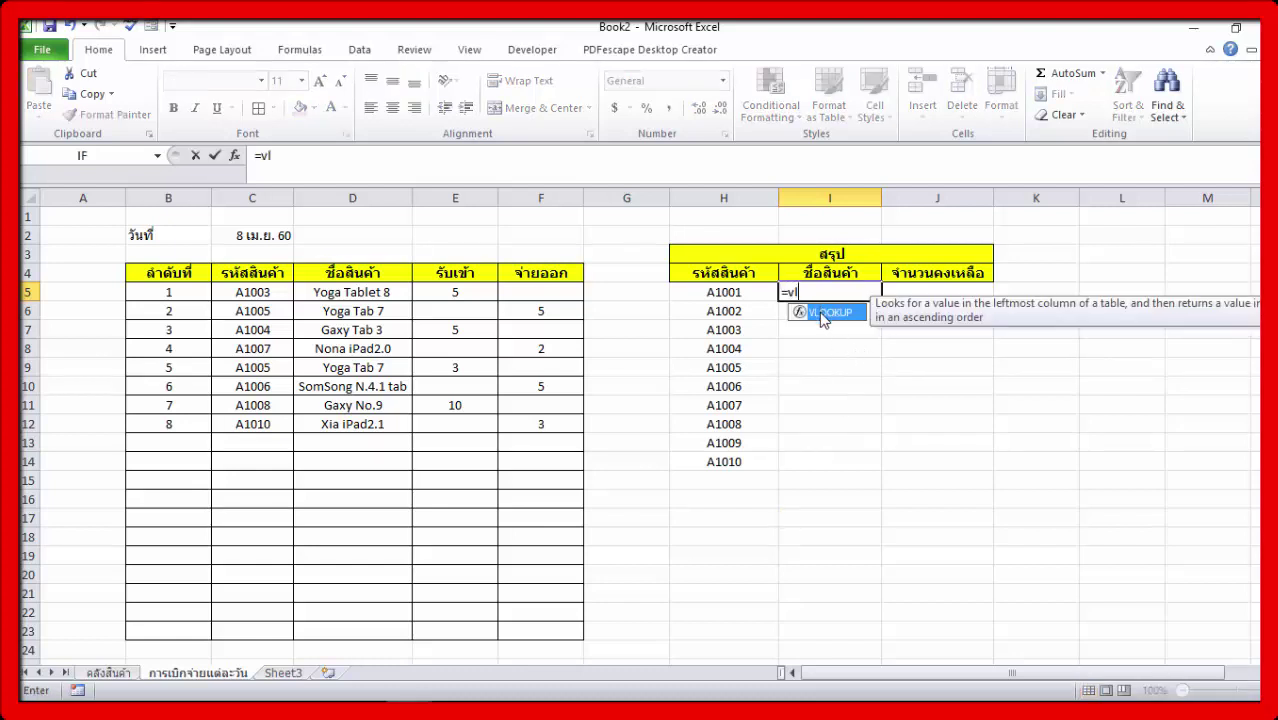
double_click(823, 314)
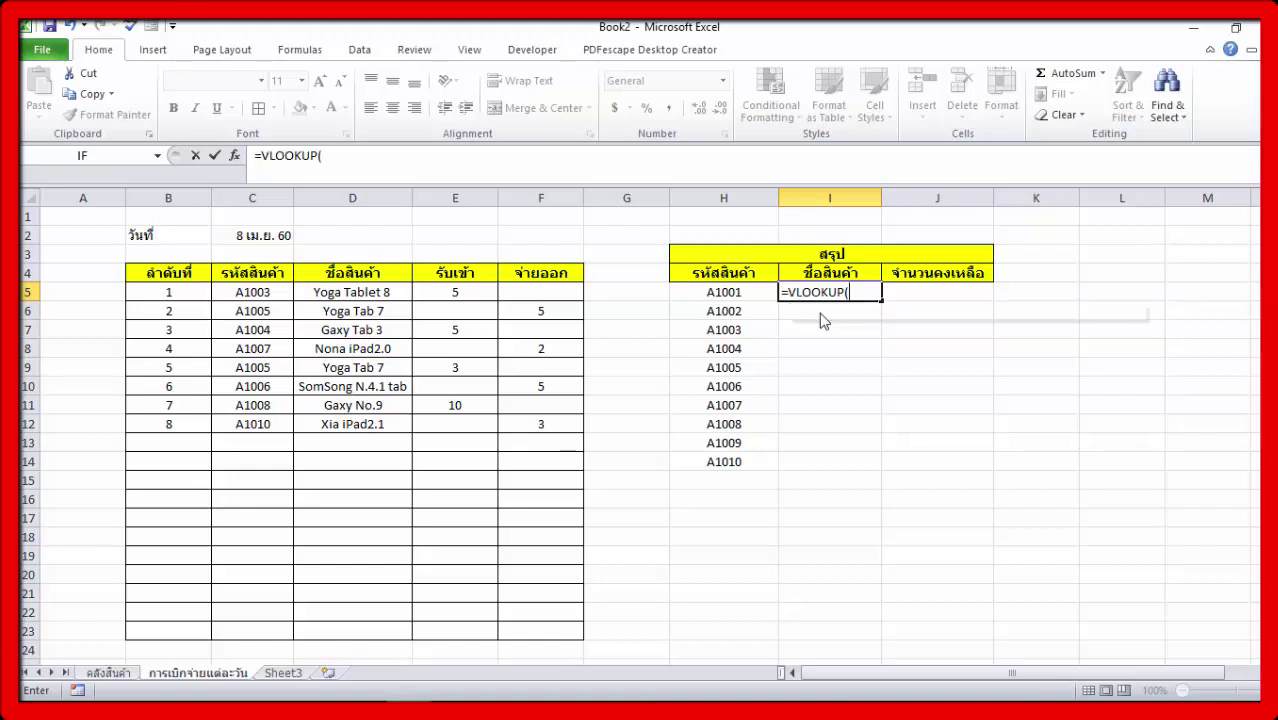
click(752, 293)
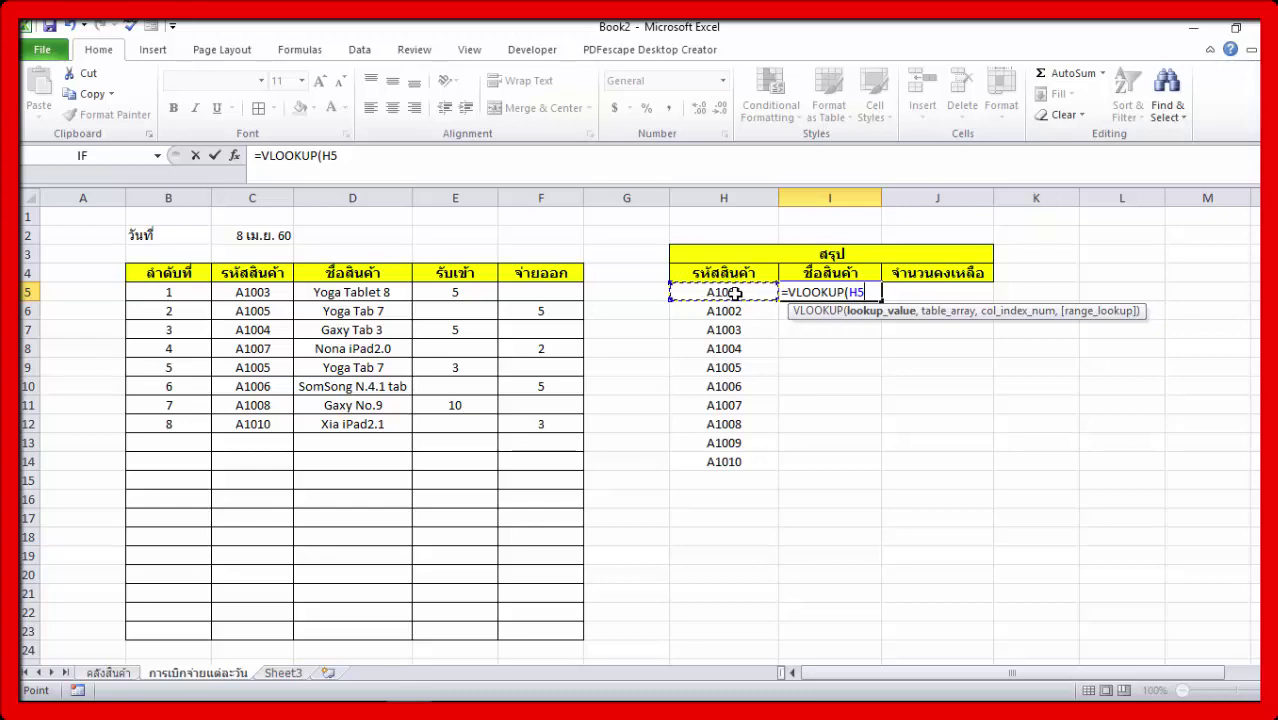
text(,)
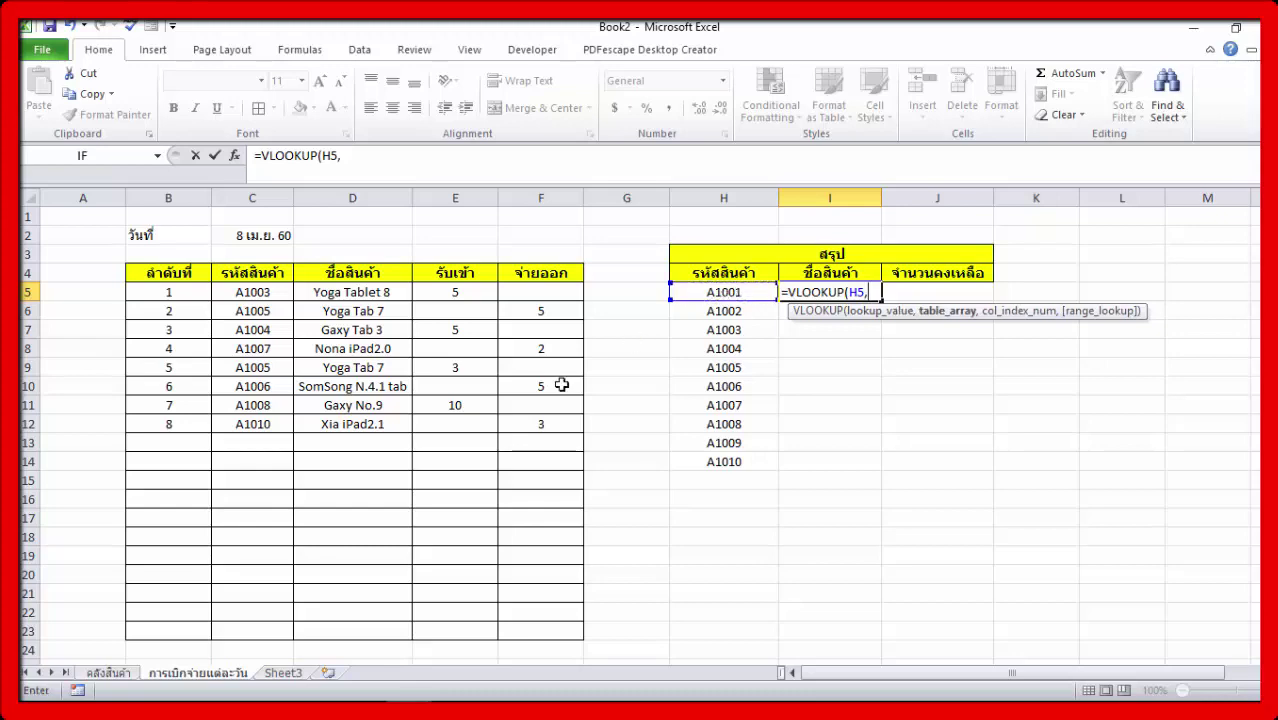
click(127, 673)
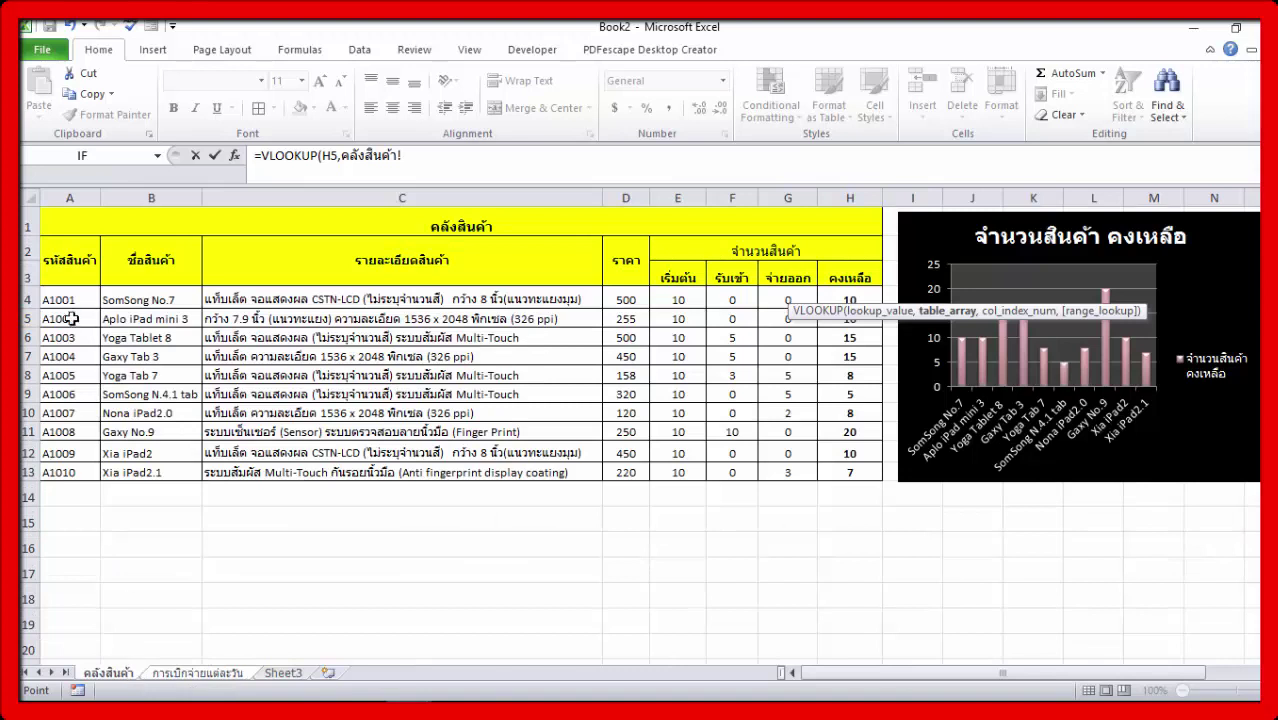
mouse_move(70, 300)
mouse_down()
mouse_move(148, 420)
mouse_move(148, 472)
mouse_up()
text(,)
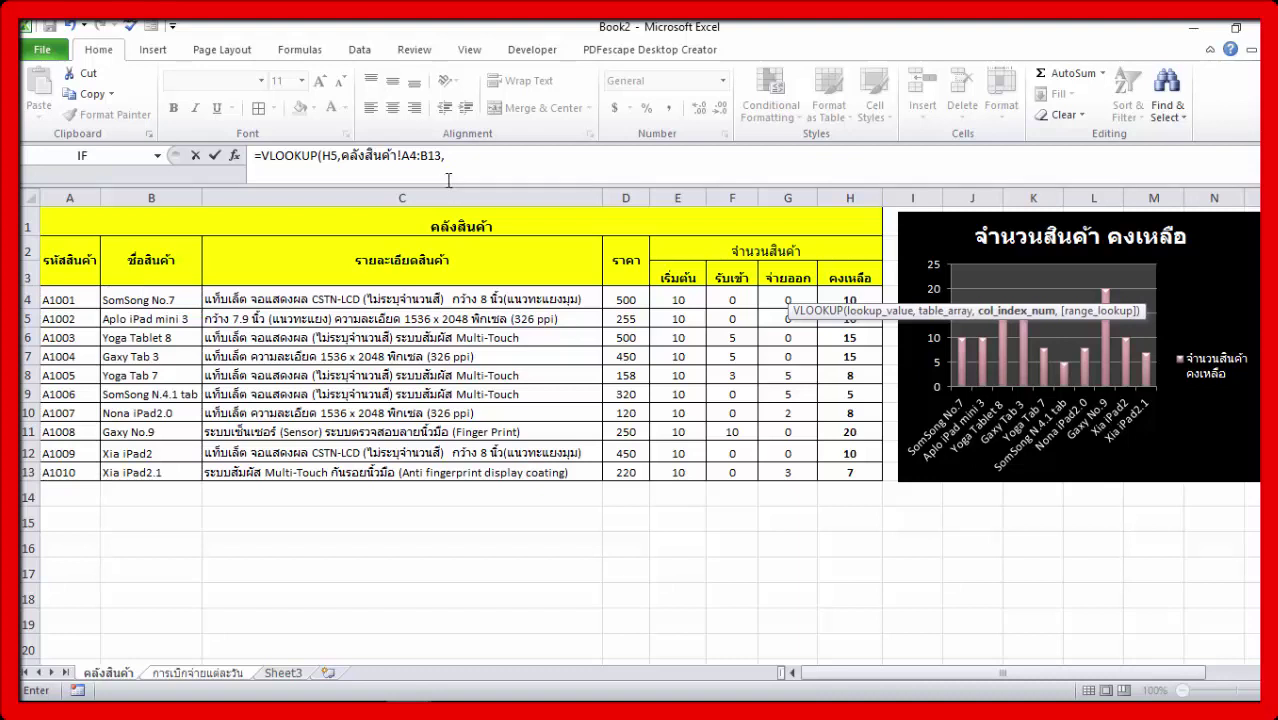
text(2,0)
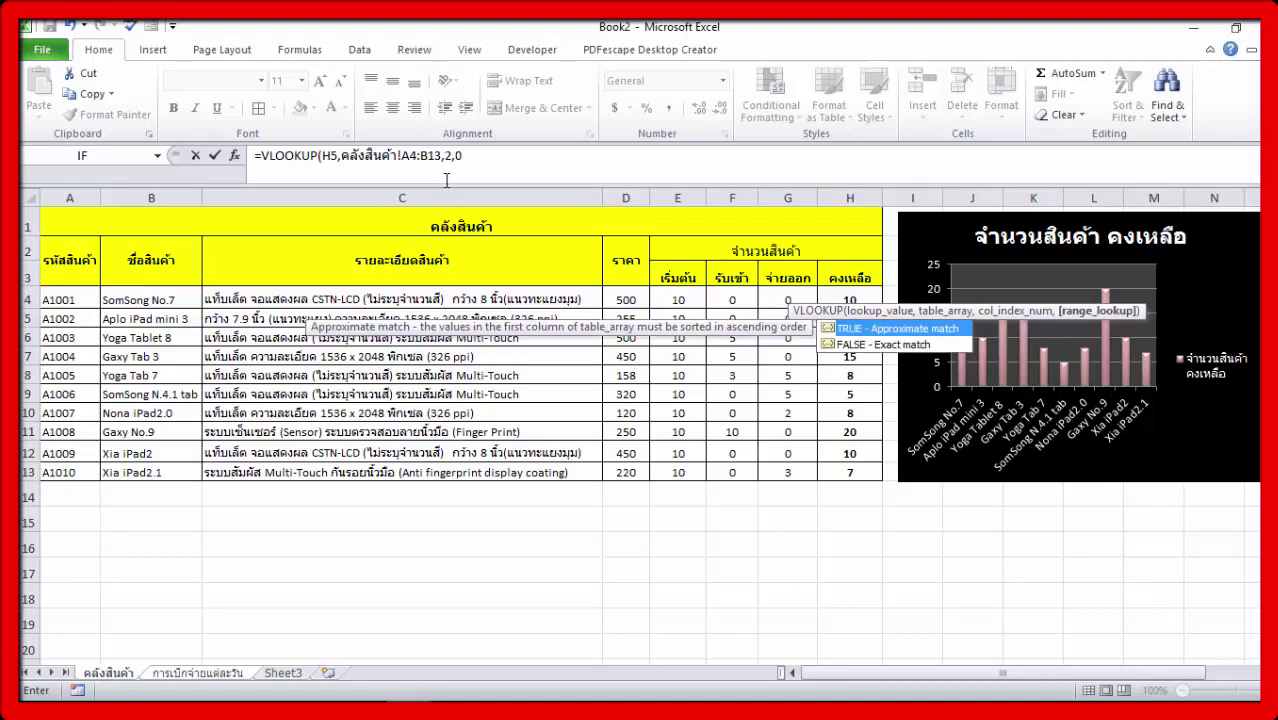
text())
key(Return)
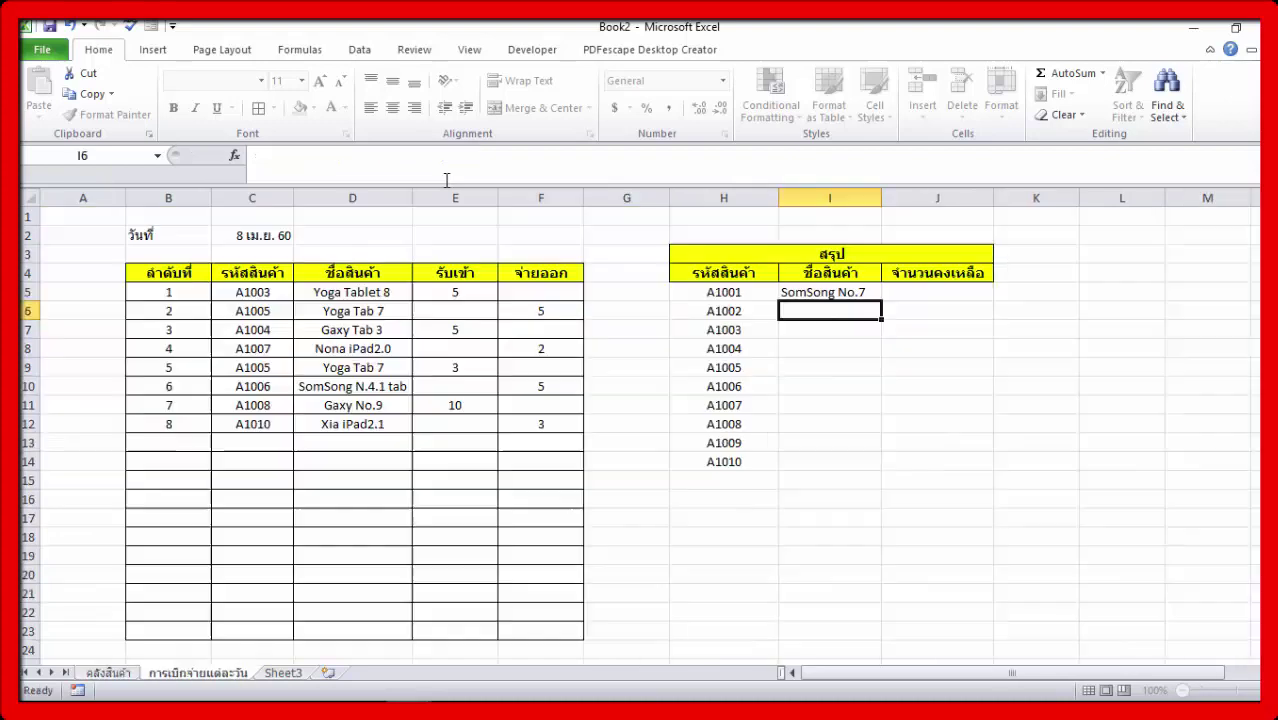
Make the lookup range absolute ($A$4:$B$13) and copy the formula down to row 14
click(866, 292)
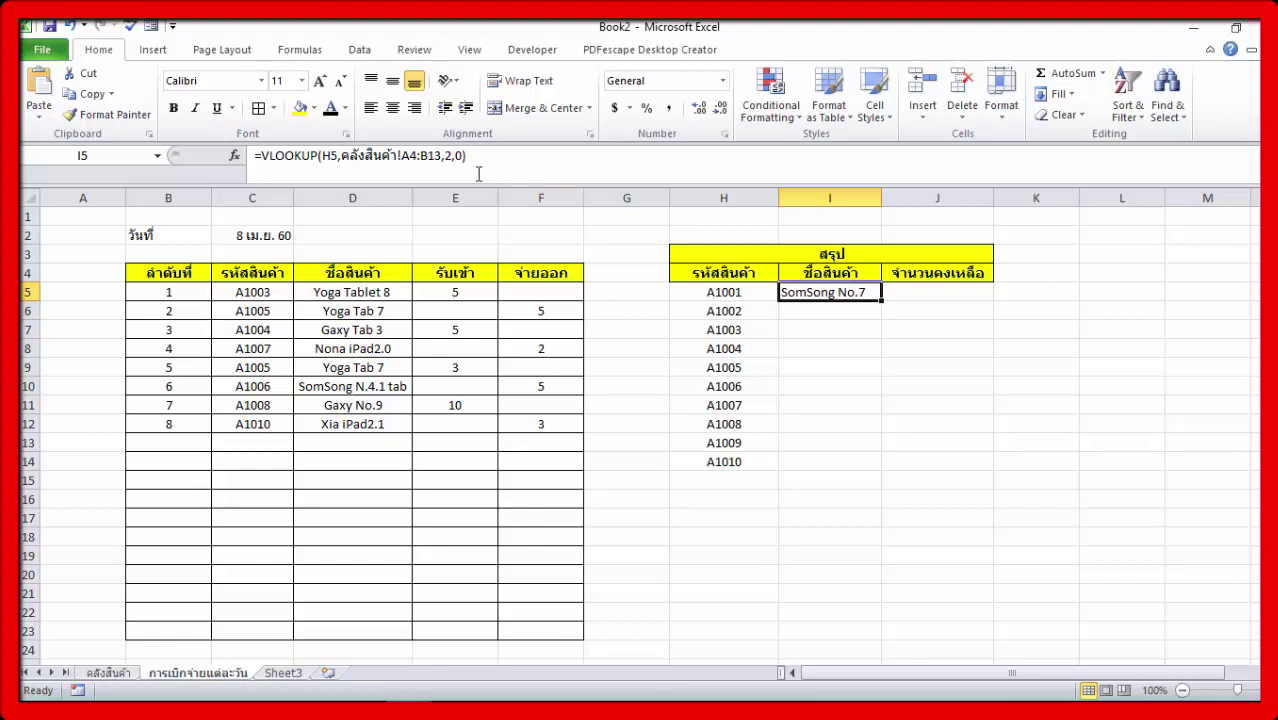
double_click(408, 157)
drag(421, 160, 442, 165)
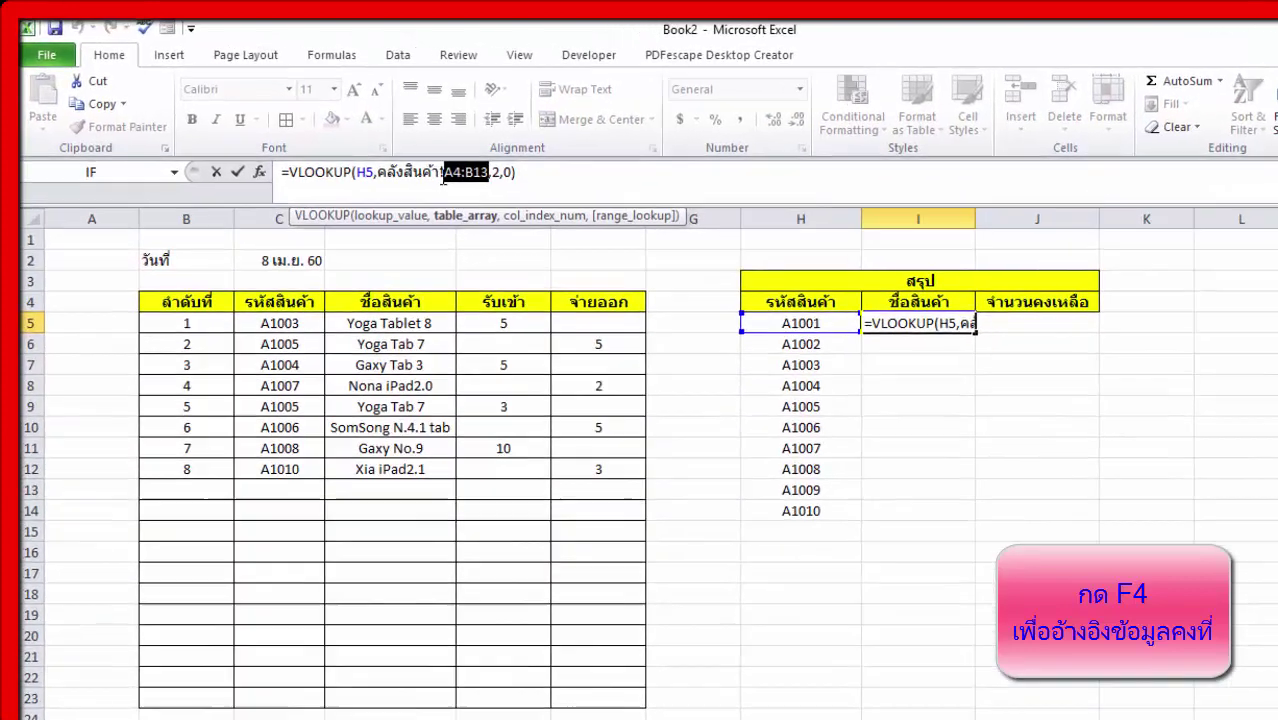
key(F4)
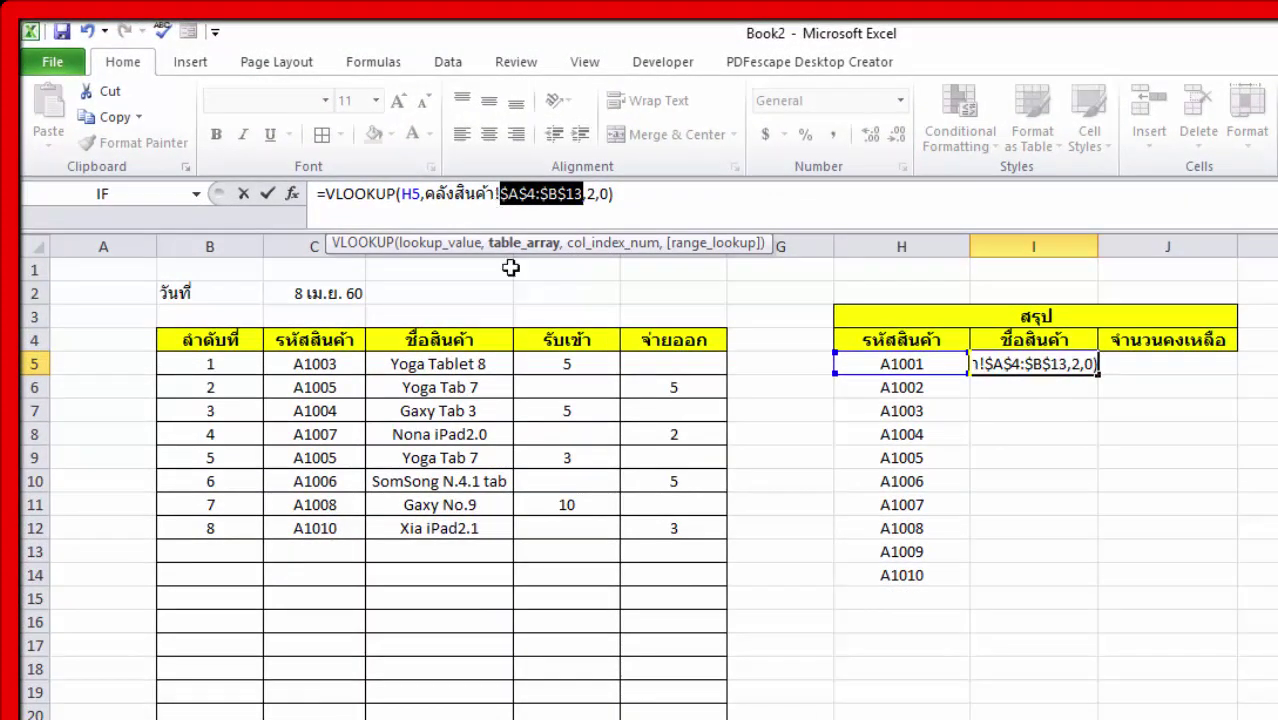
key(Return)
click(1095, 368)
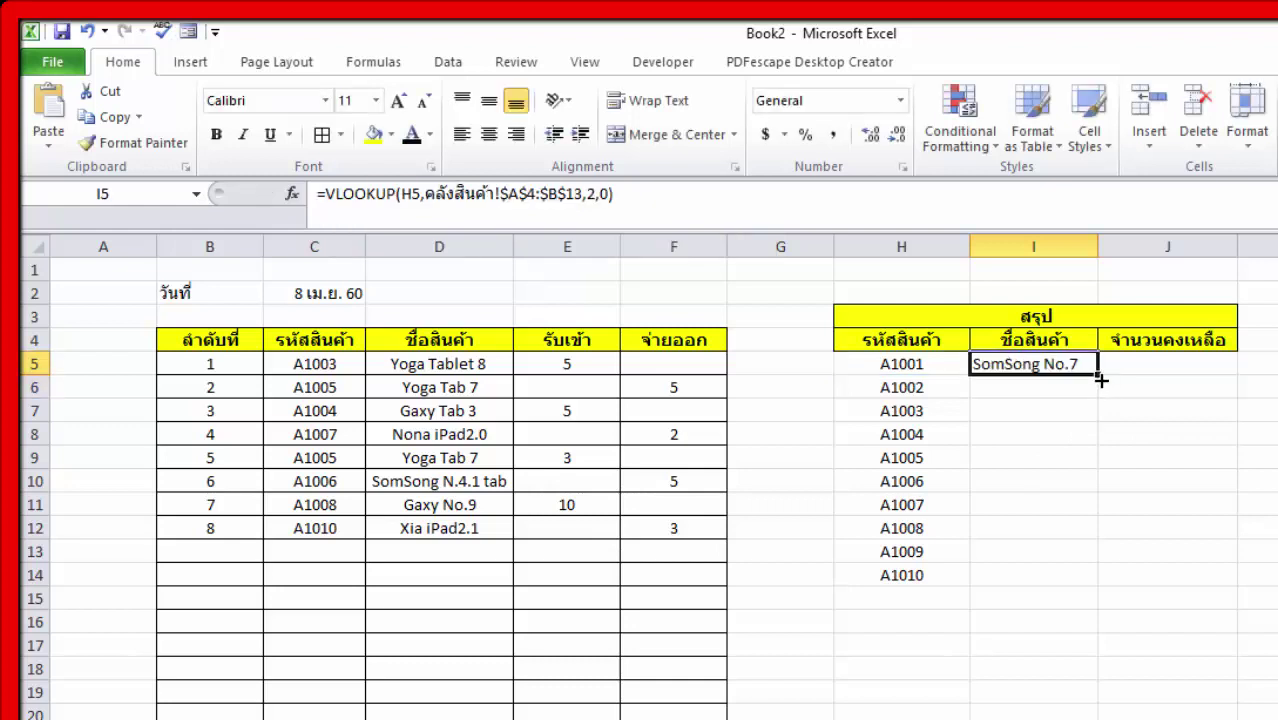
drag(1100, 379, 1080, 585)
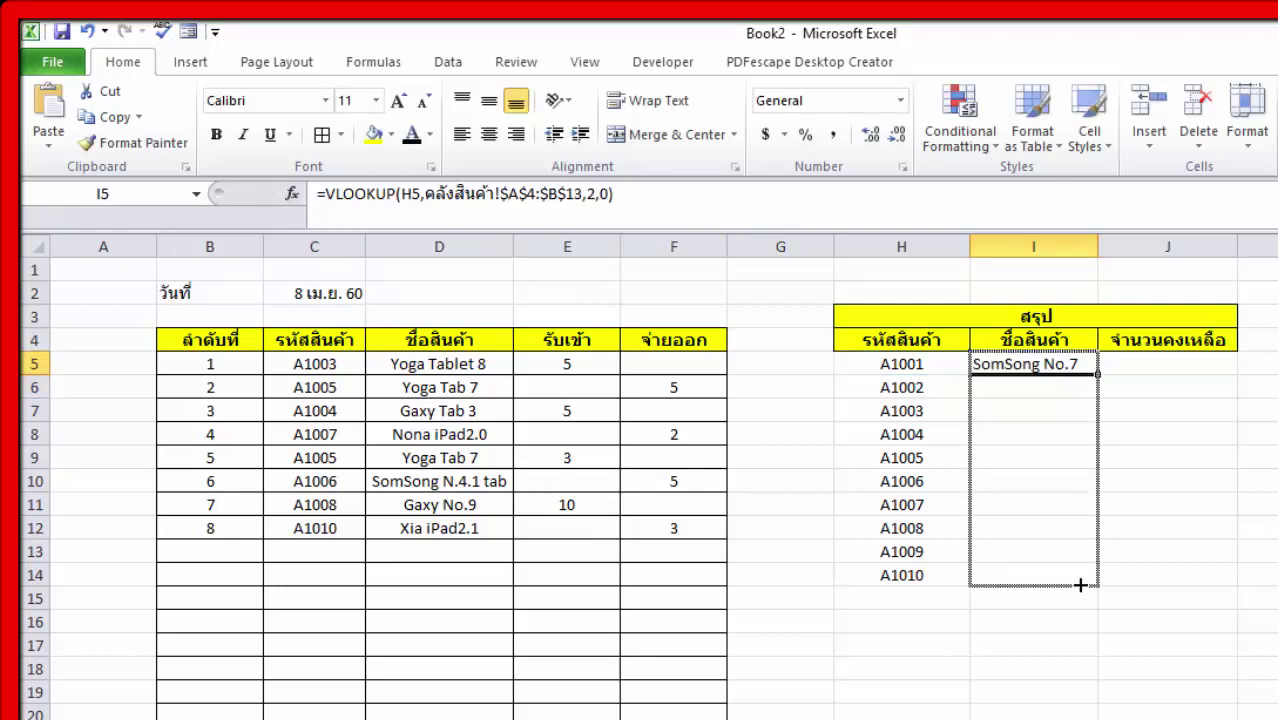
Fill product names down to I14, widen column I, and give H4:J14 All Borders
click(1250, 643)
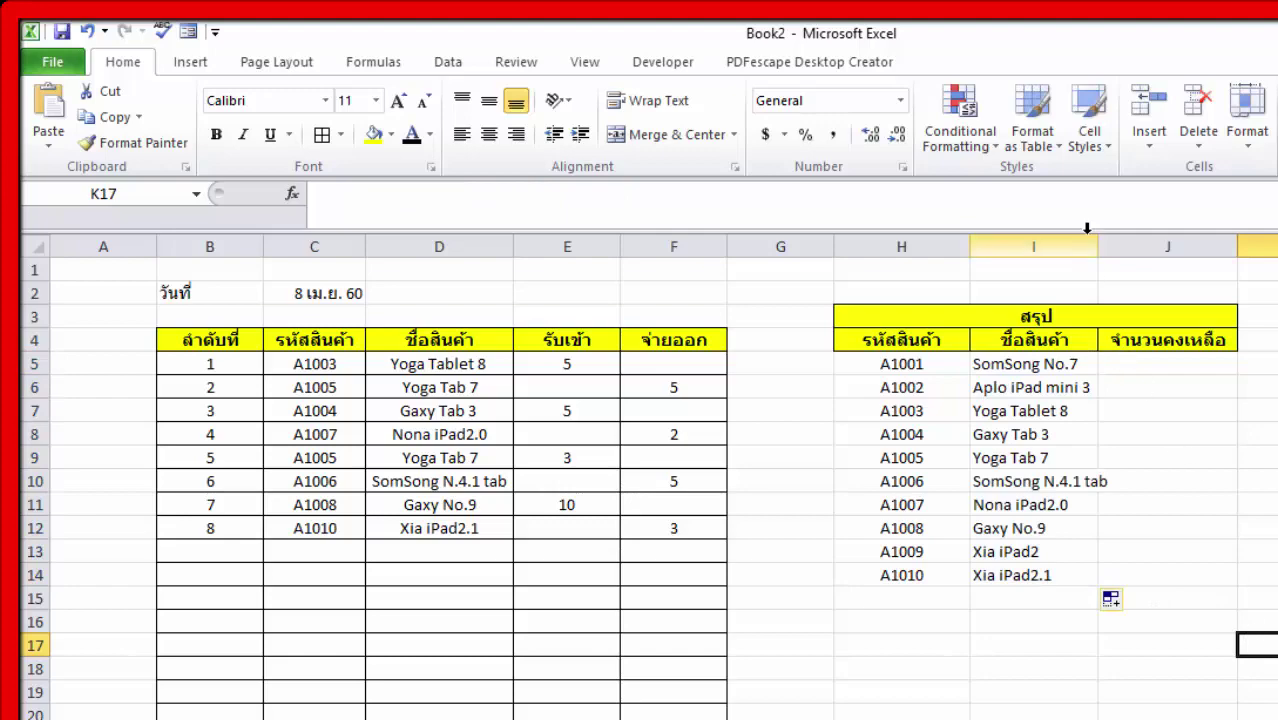
drag(1097, 247, 1126, 247)
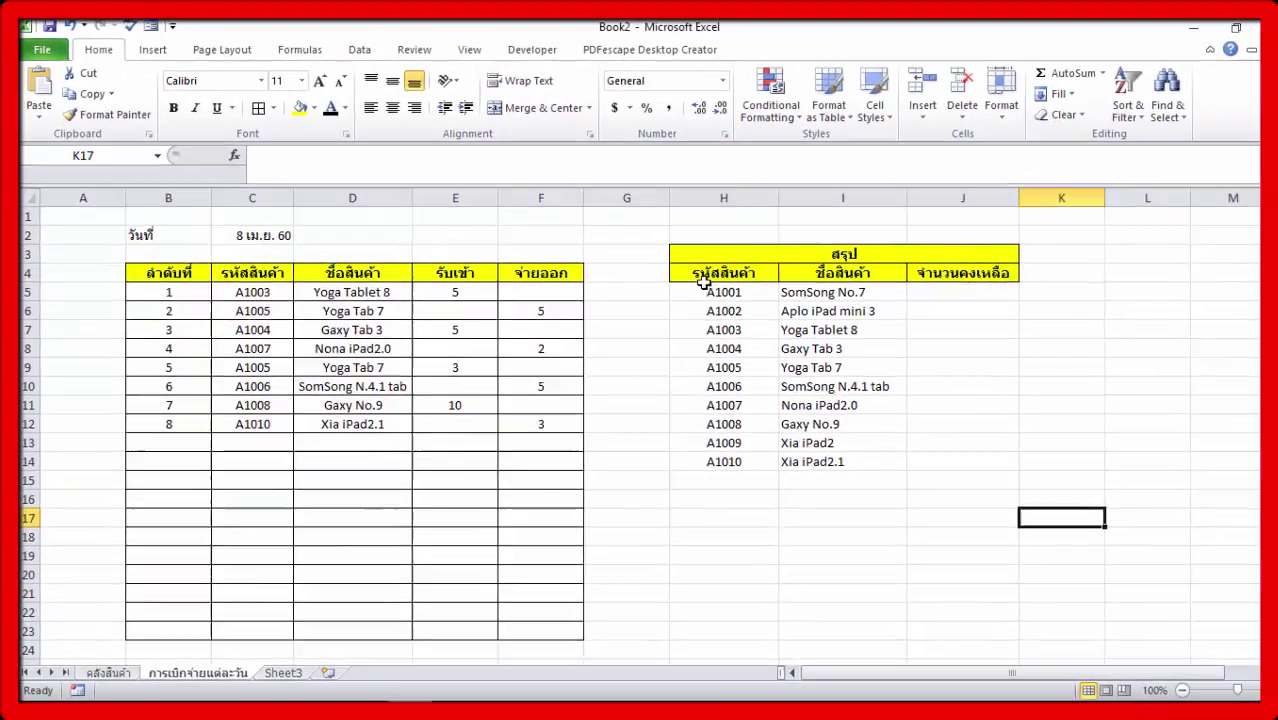
drag(711, 274, 936, 450)
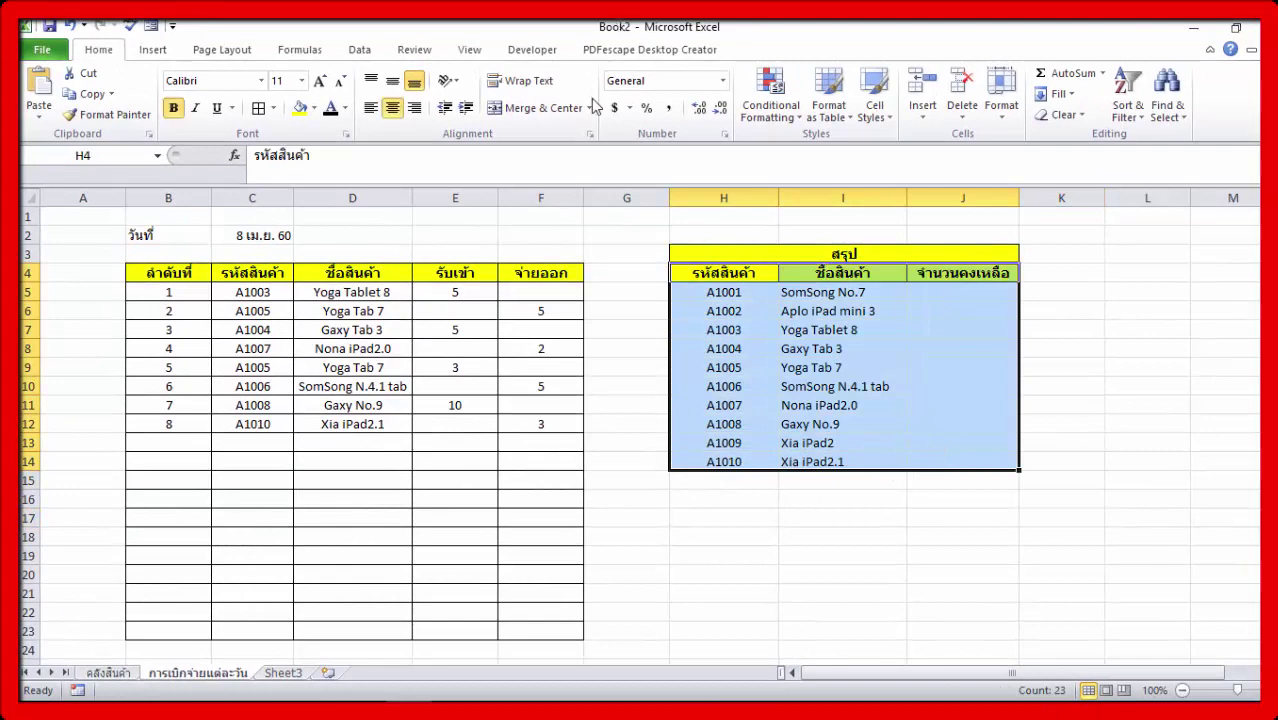
click(259, 108)
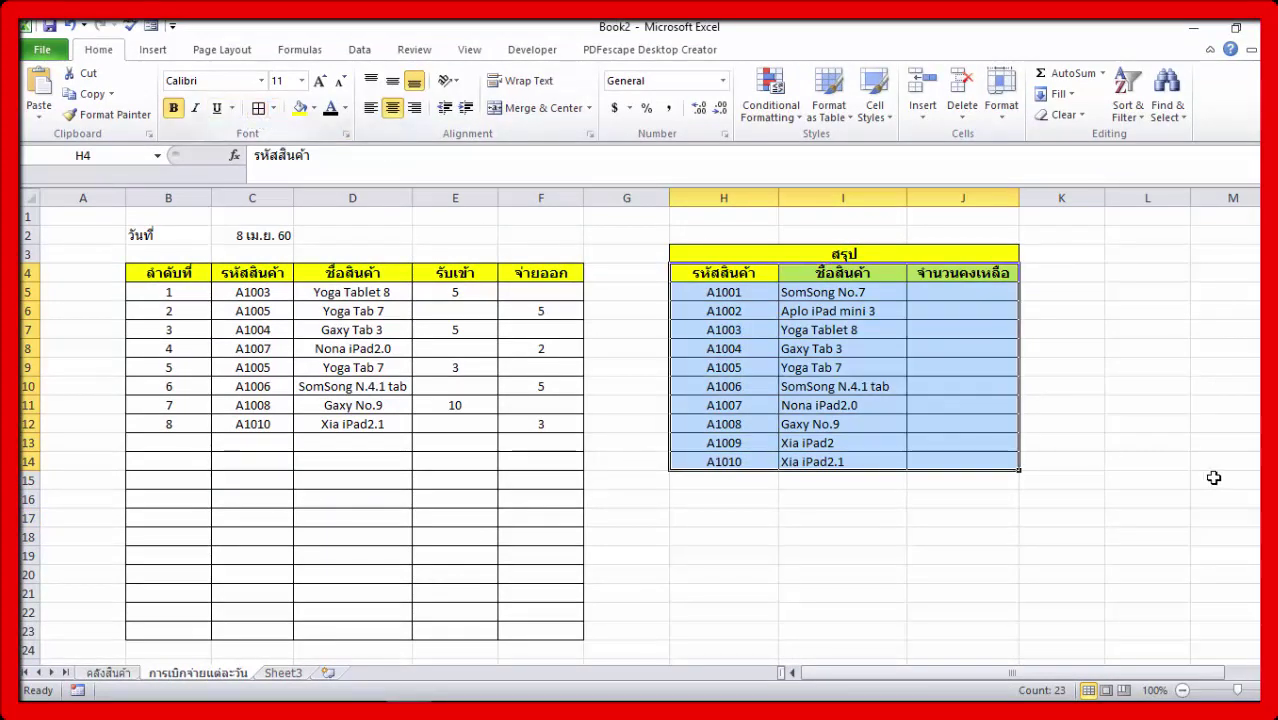
click(1113, 348)
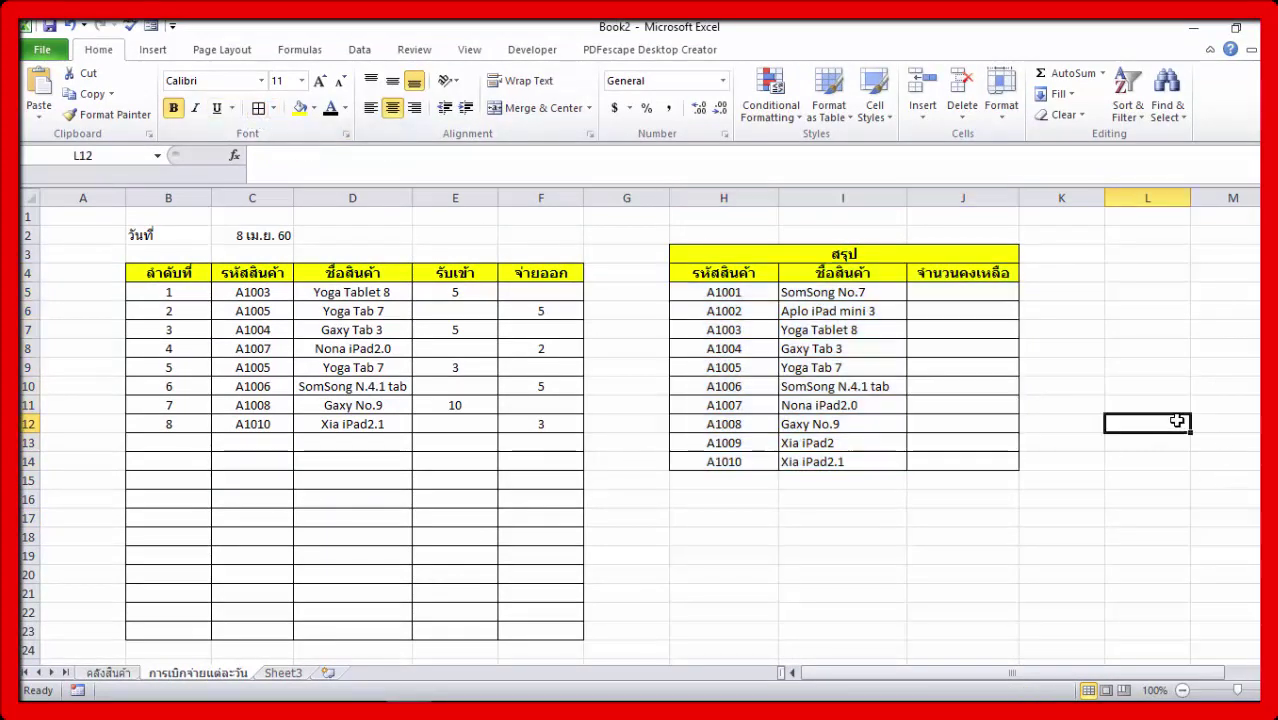
click(941, 302)
Enter =VLOOKUP(I5,คลังสินค้า!B4:H13,7,0) in J5 to return SomSong No.7's remaining stock
text(=v)
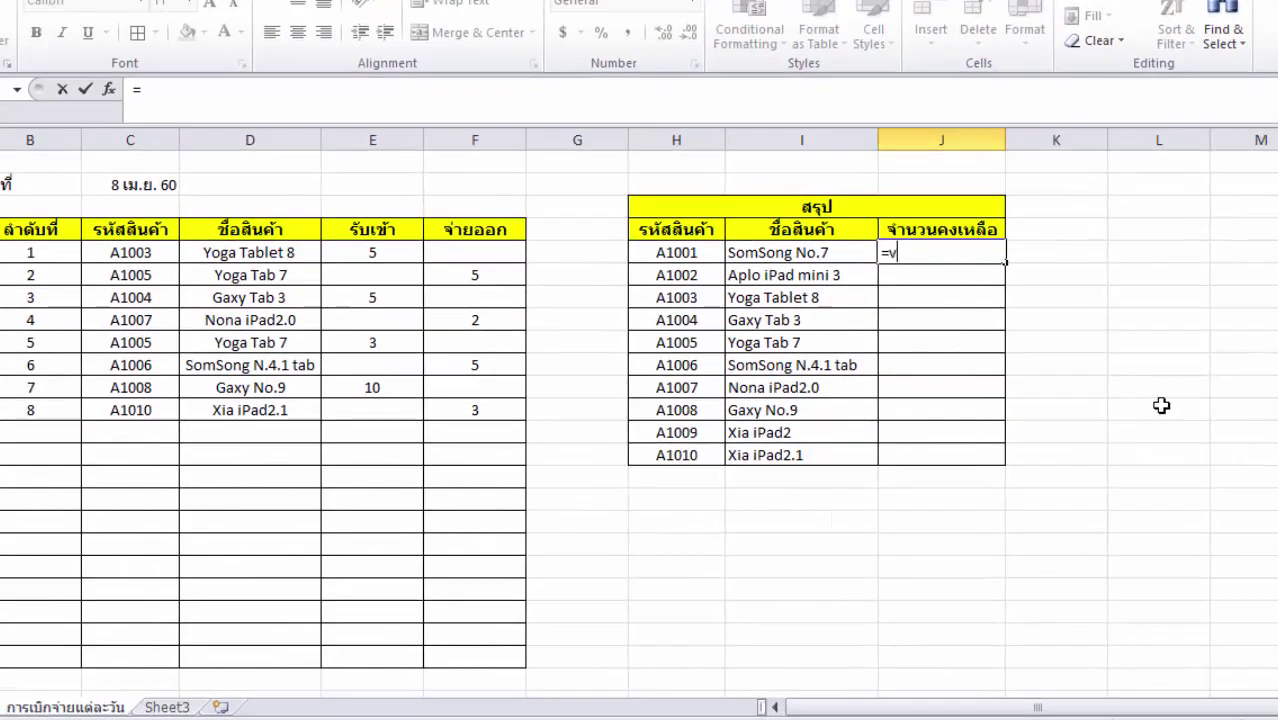
text(l)
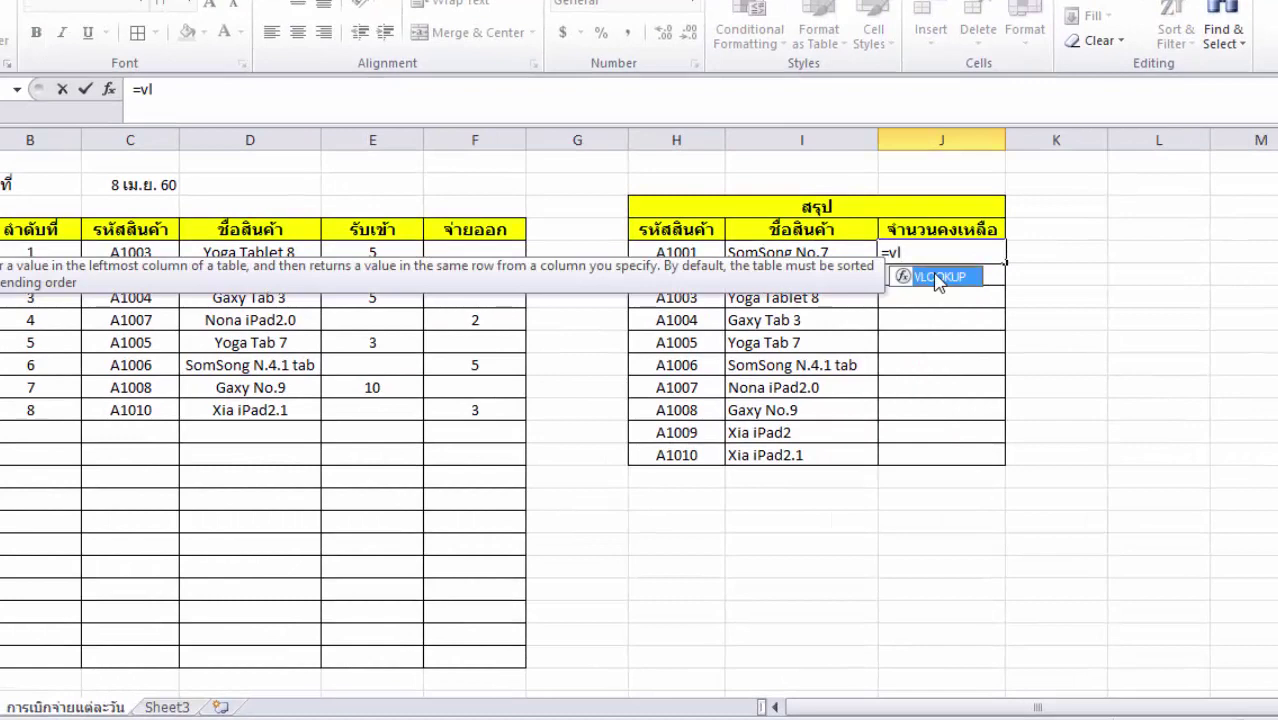
double_click(938, 277)
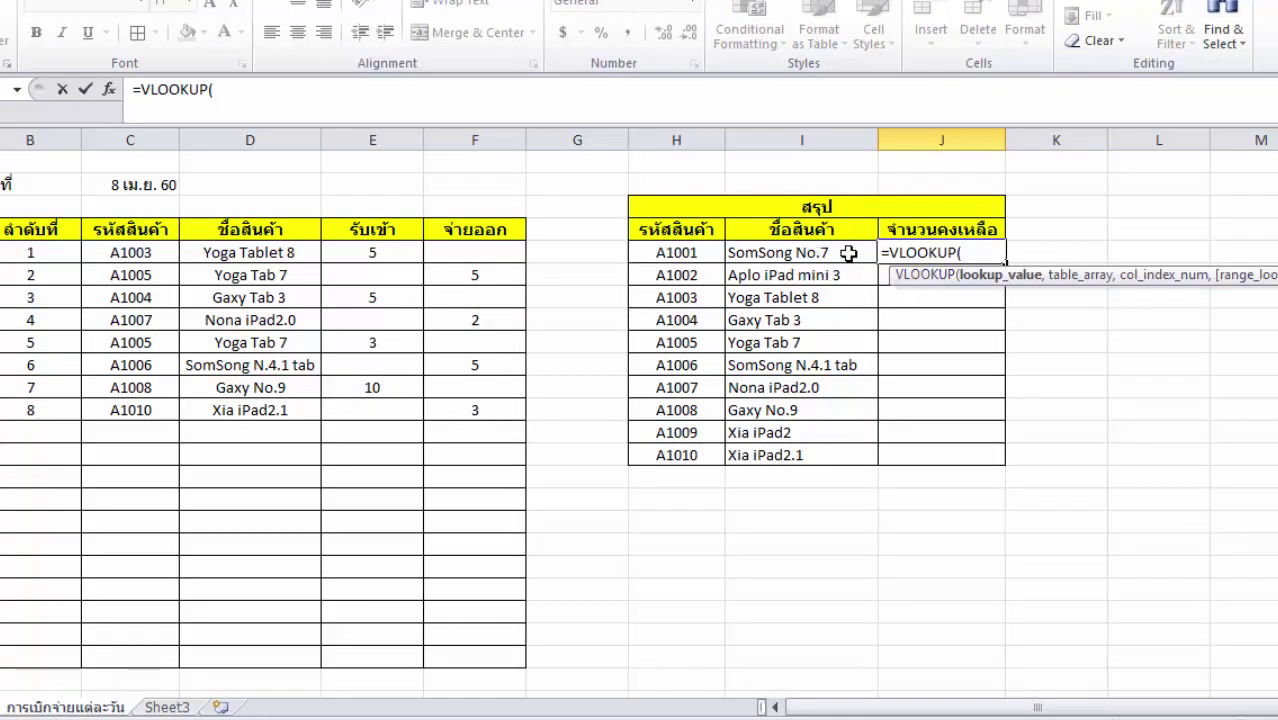
click(848, 253)
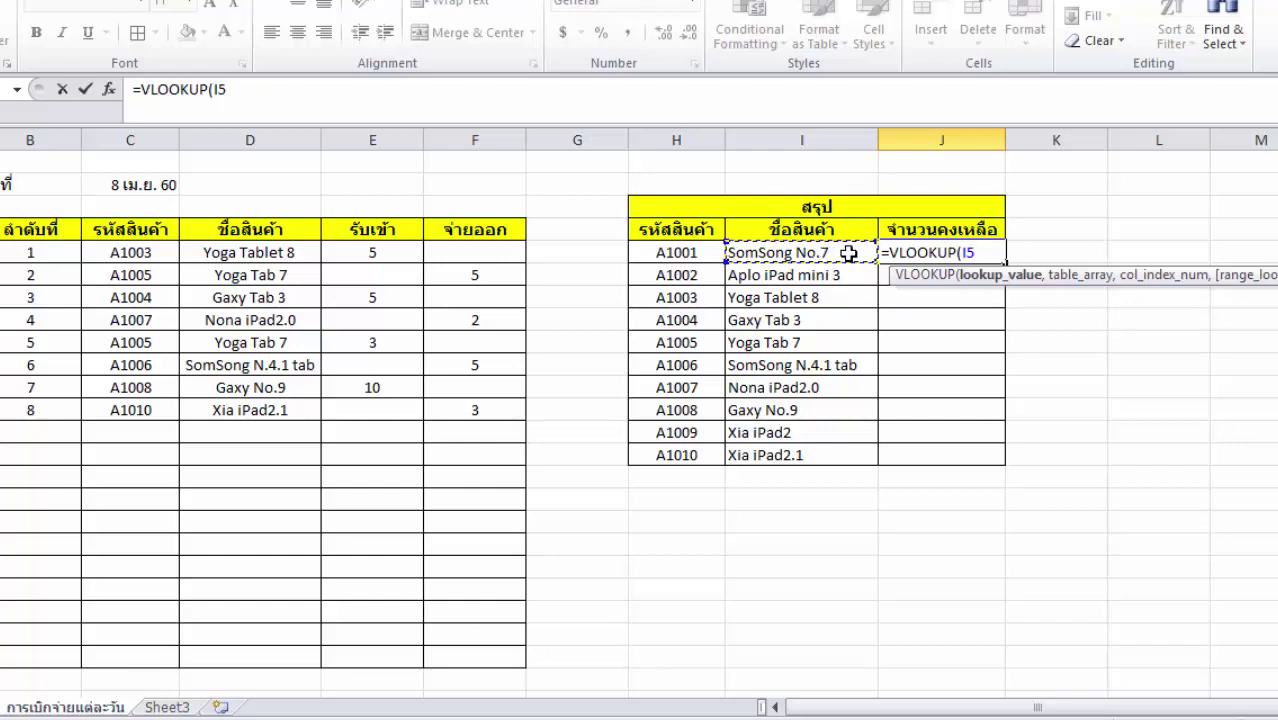
text(,)
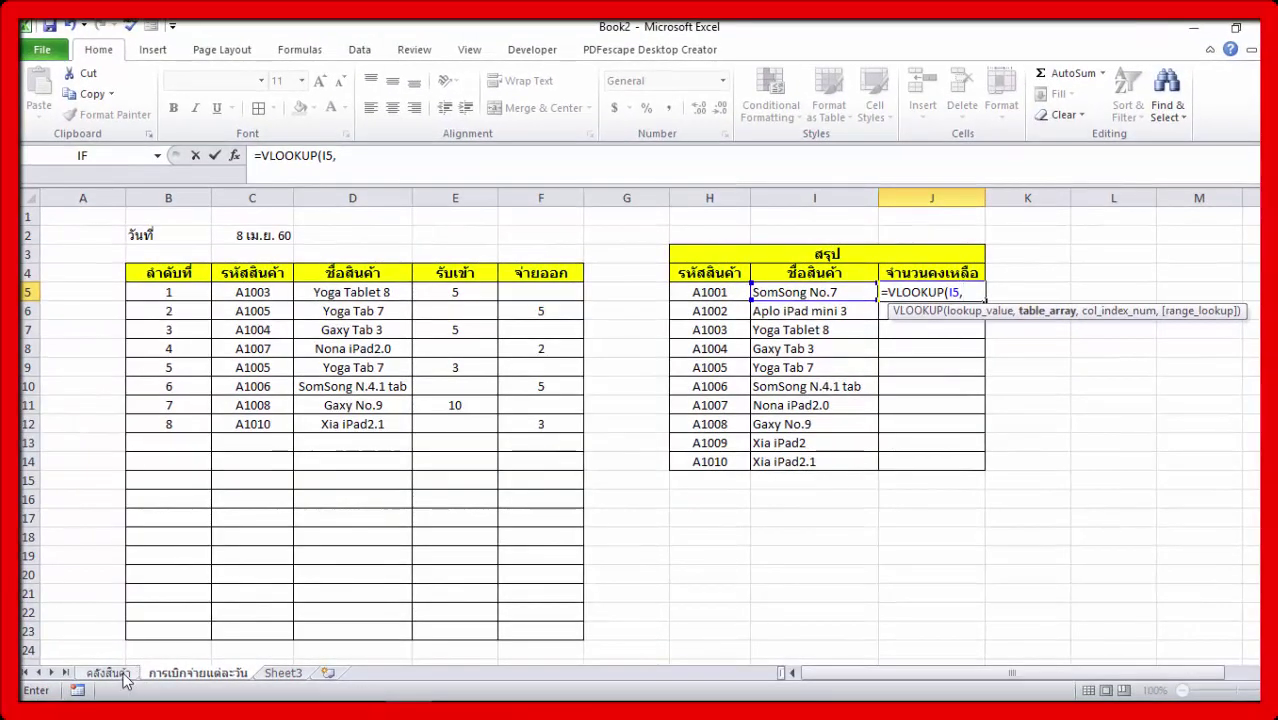
click(108, 673)
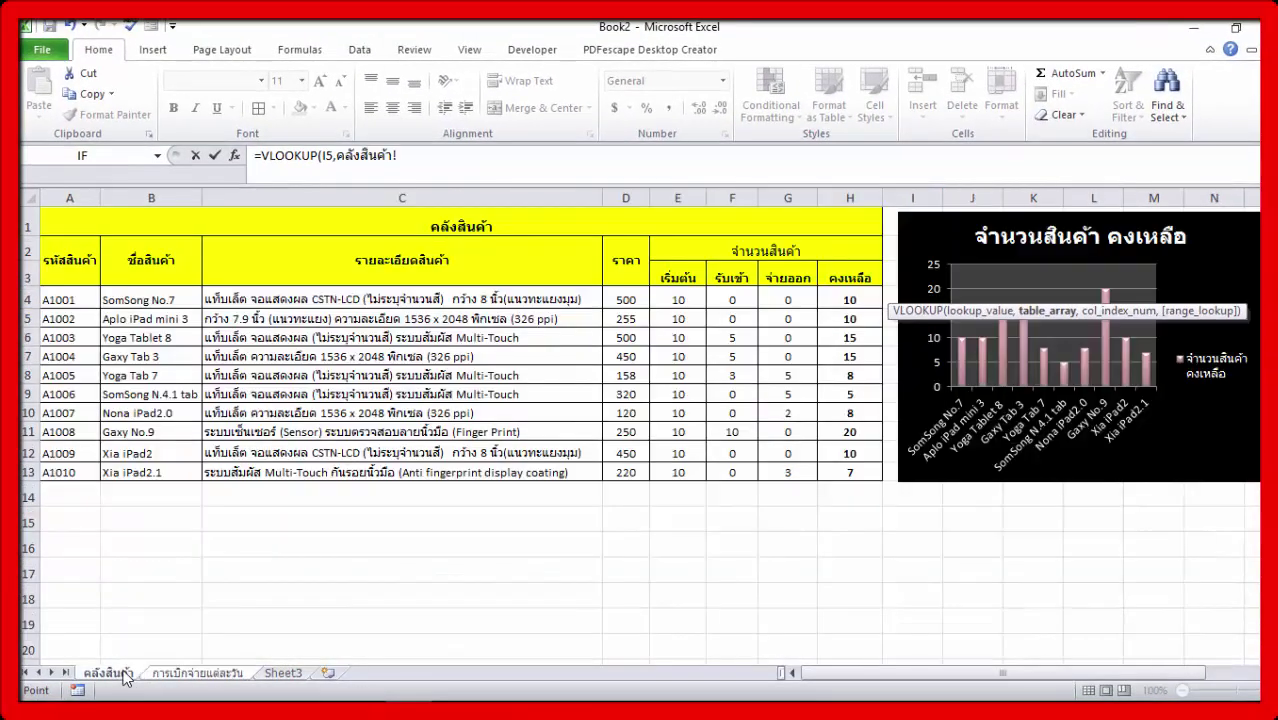
click(160, 299)
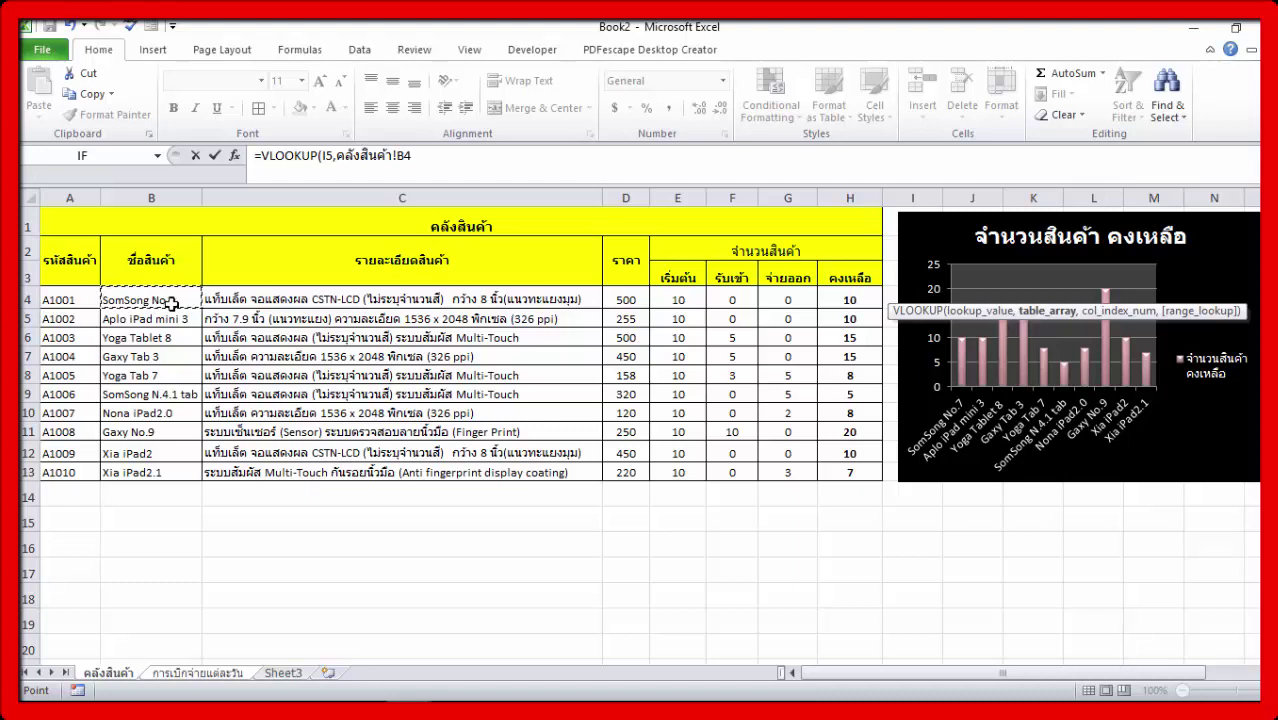
mouse_move(172, 304)
mouse_down()
mouse_move(862, 347)
mouse_move(868, 477)
mouse_up()
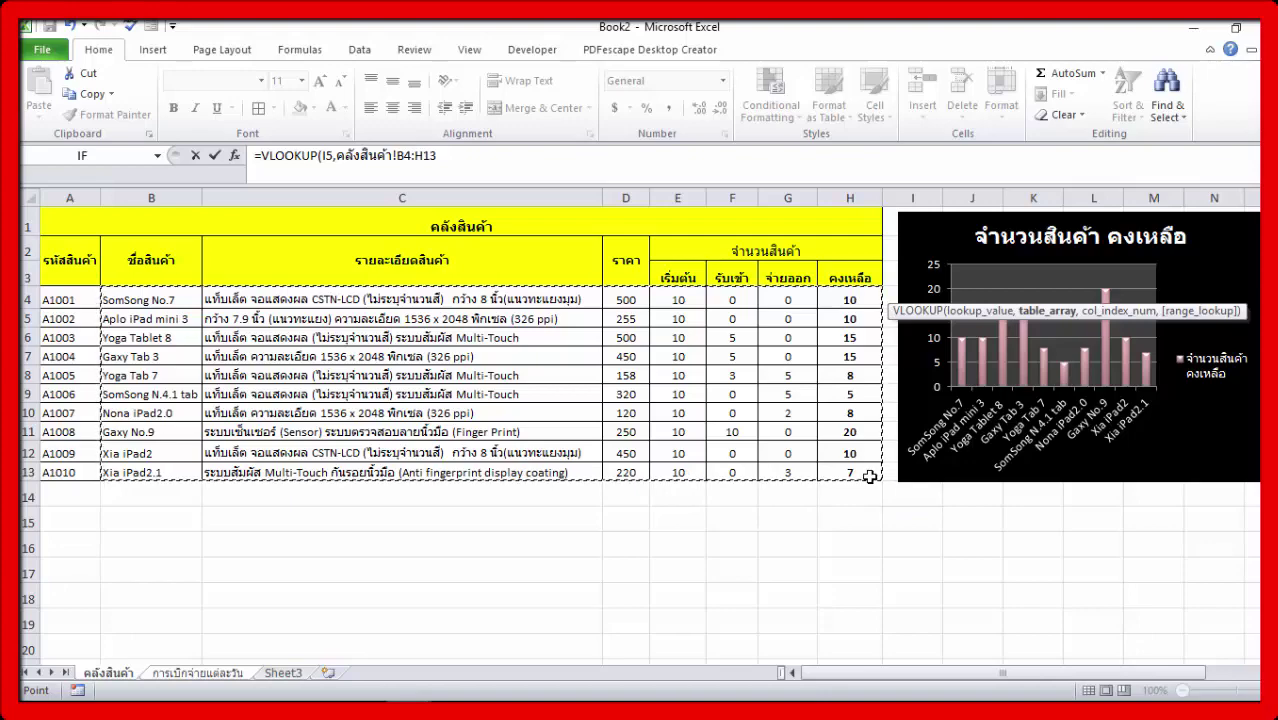
text(,7)
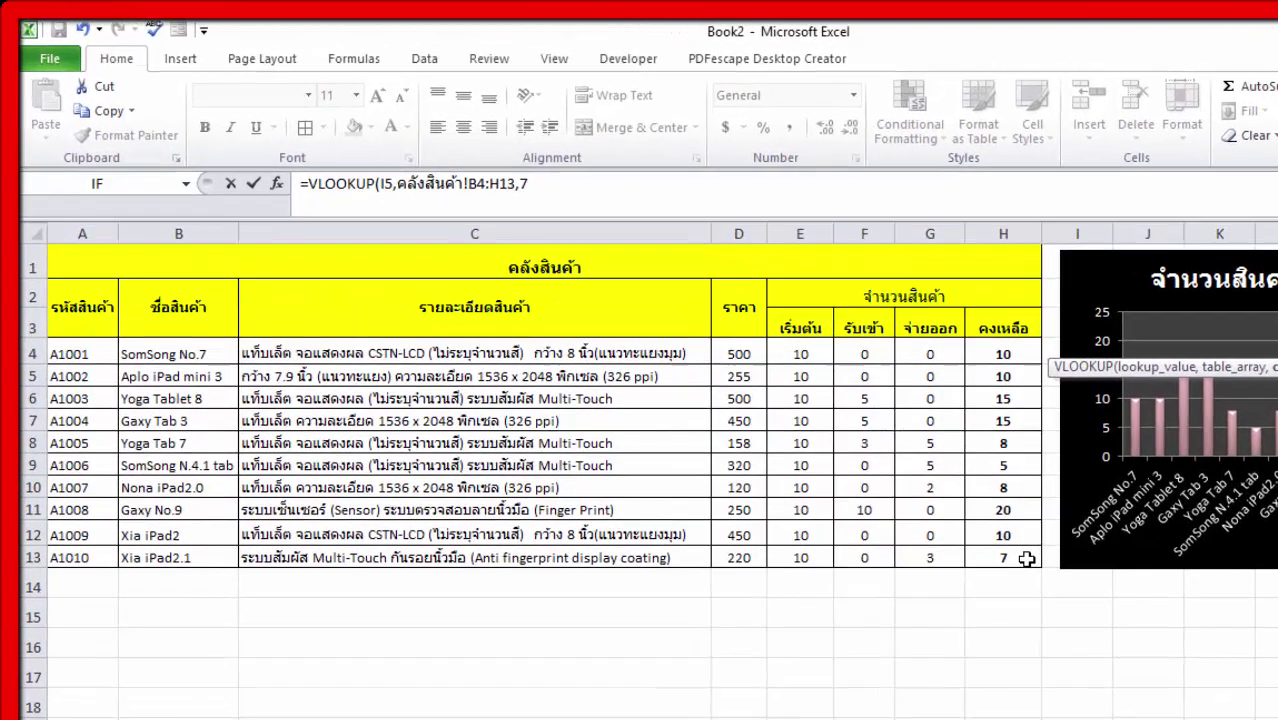
text(,0)
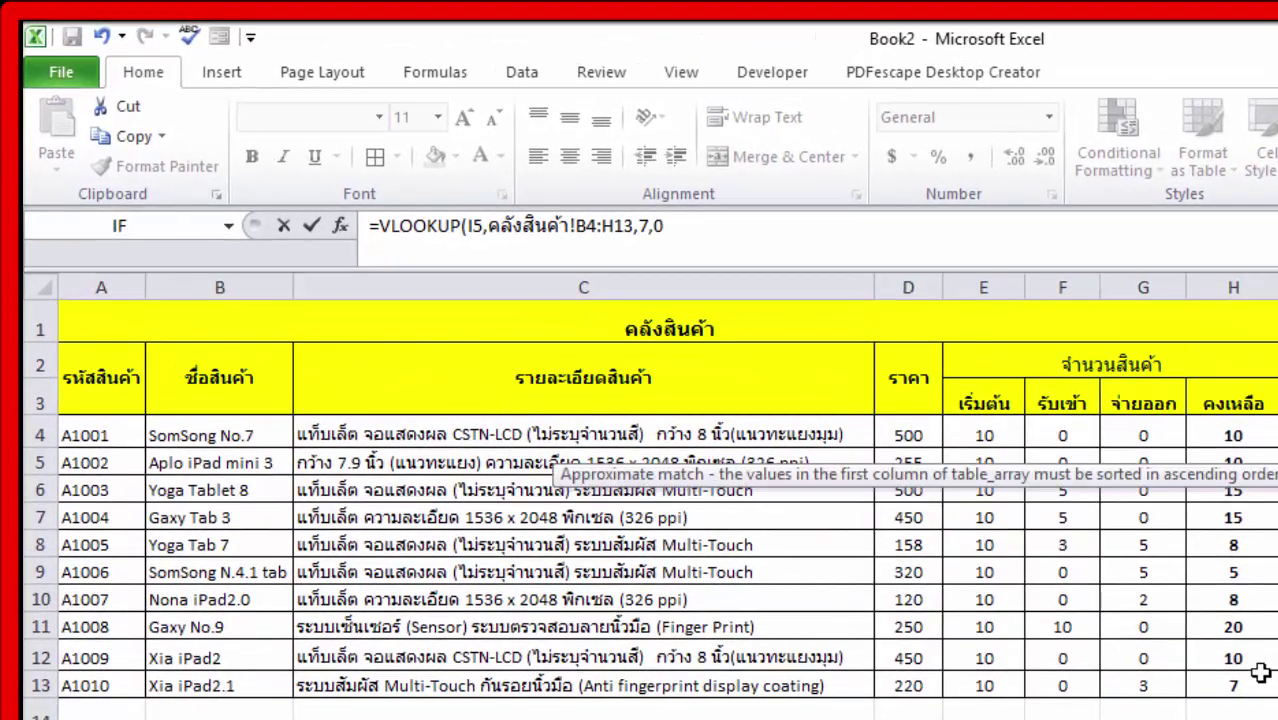
text())
key(Return)
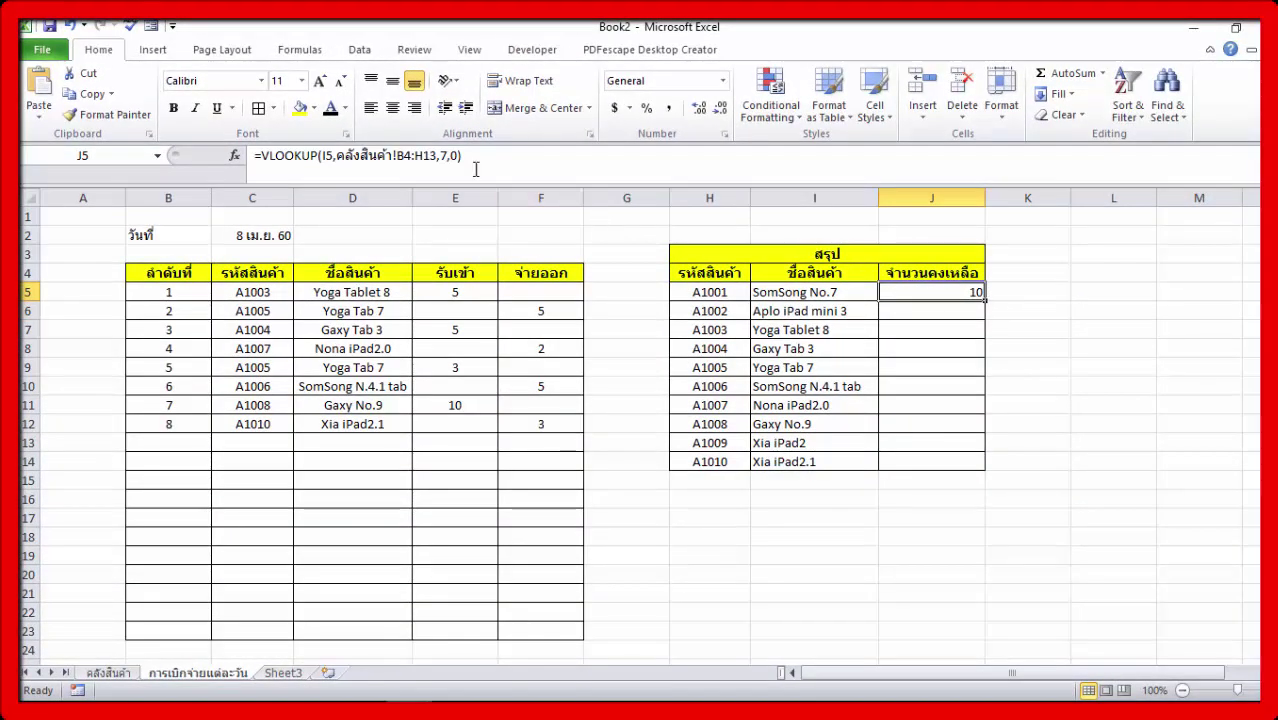
Make J5's lookup range absolute as $B$4:$H$13
drag(398, 156, 434, 156)
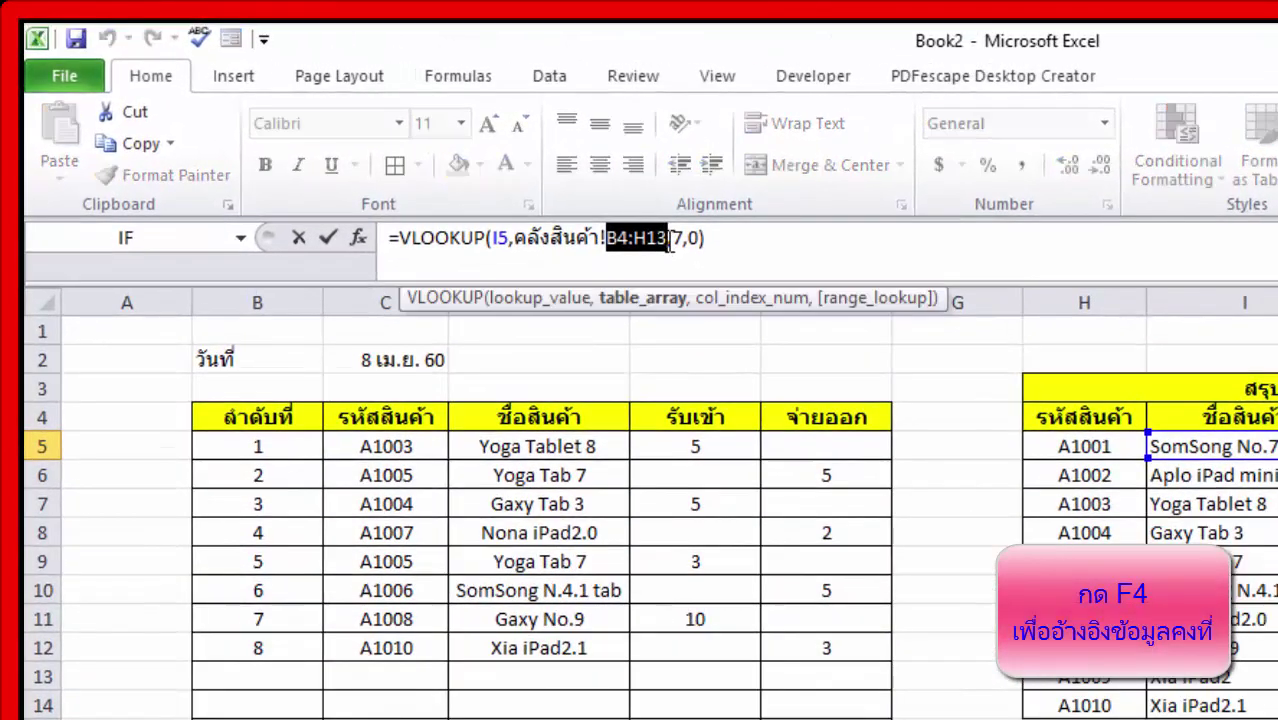
key(F4)
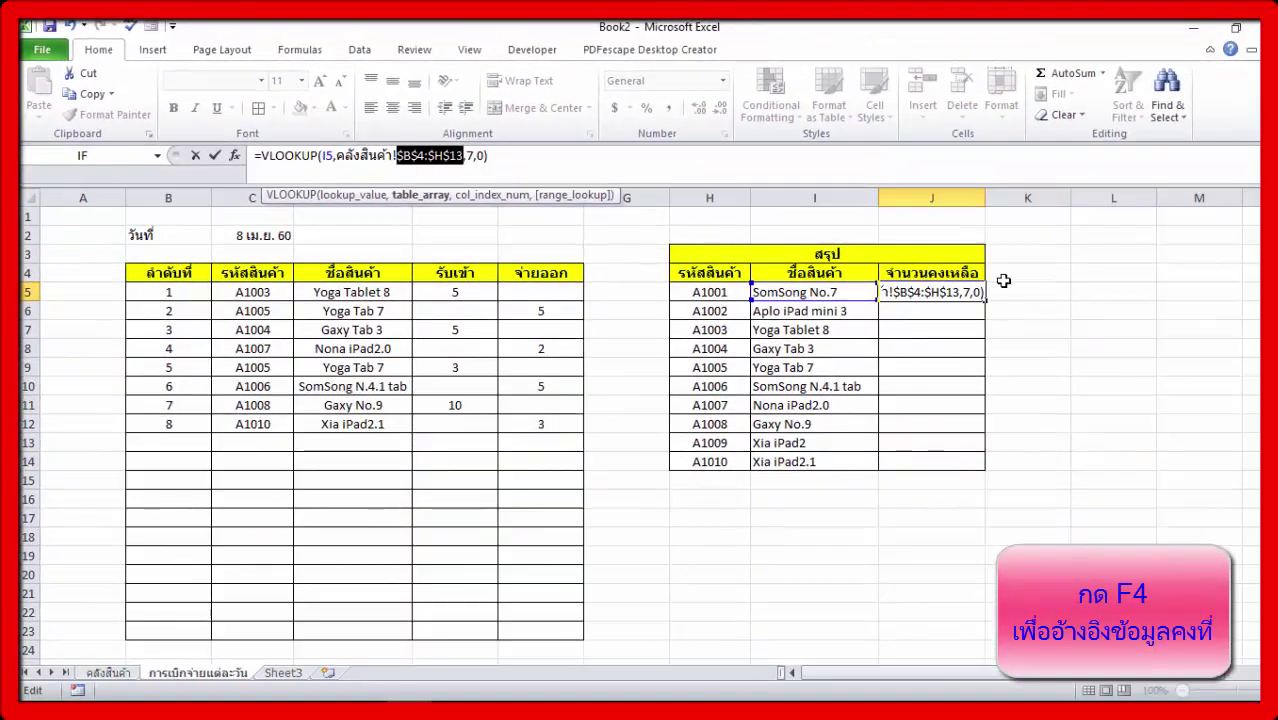
key(Return)
click(960, 291)
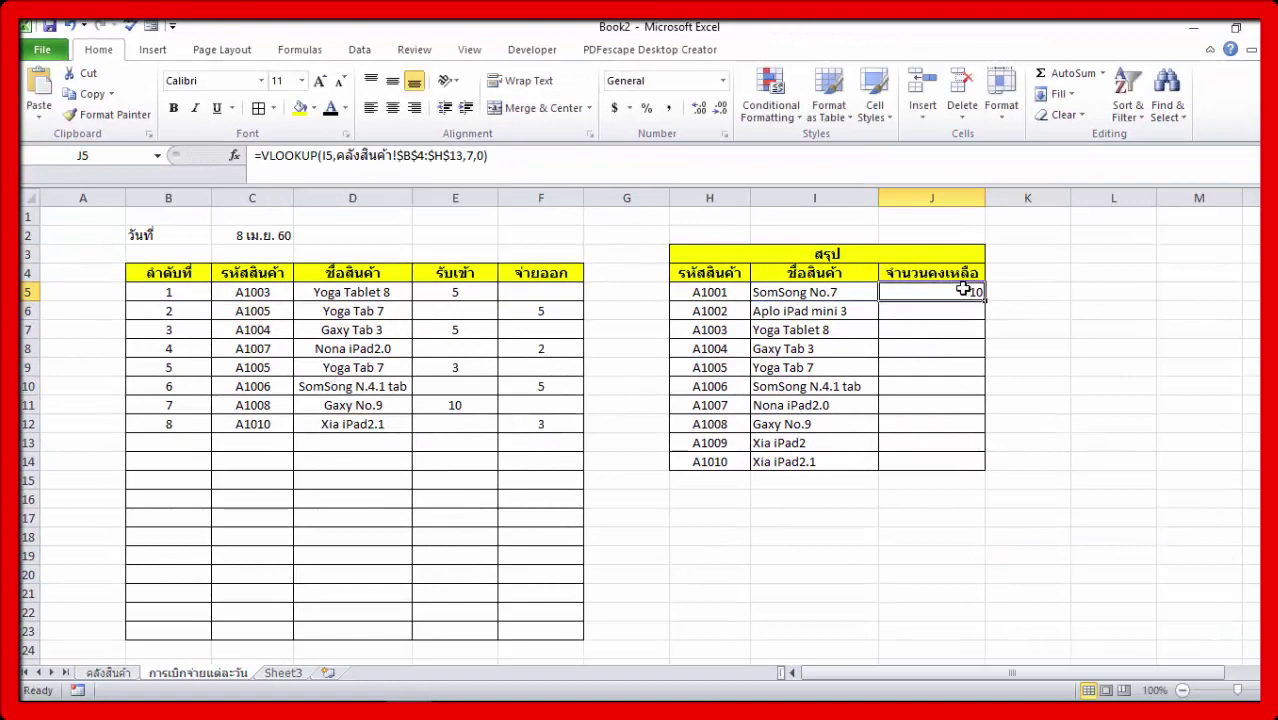
Centre J5 and fill the remaining-stock formula down to J14
click(392, 107)
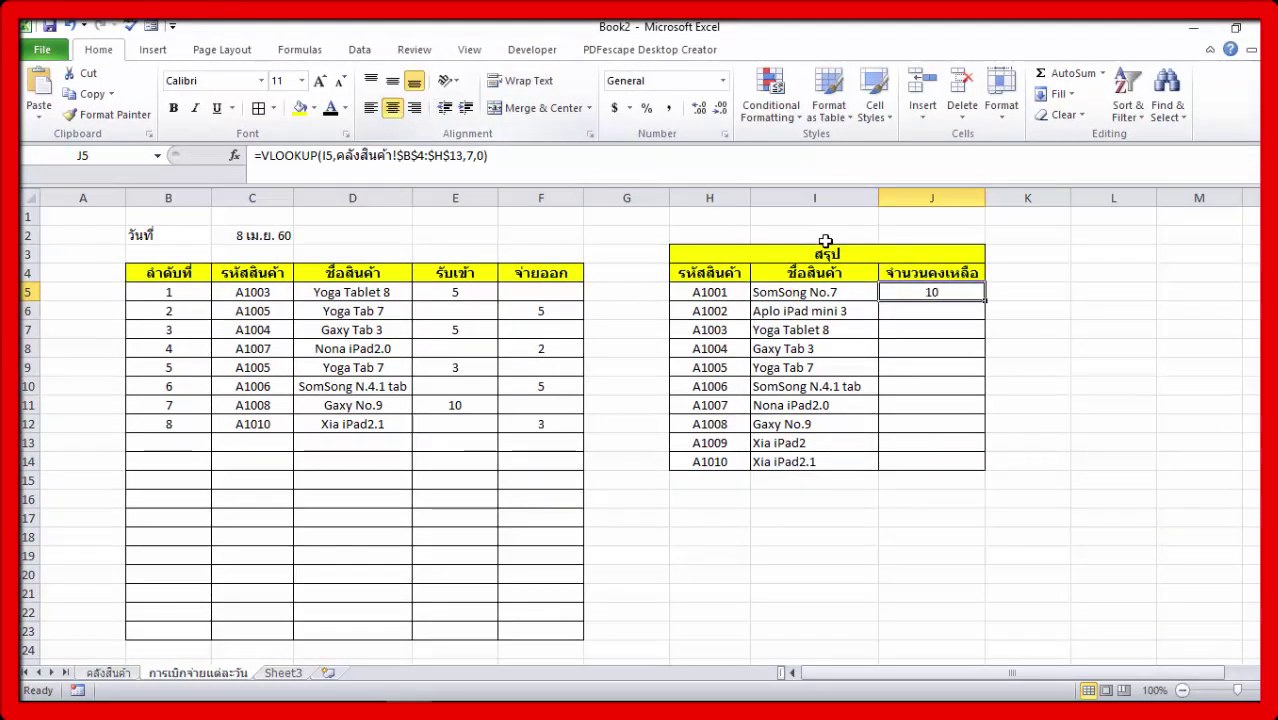
drag(986, 300, 990, 465)
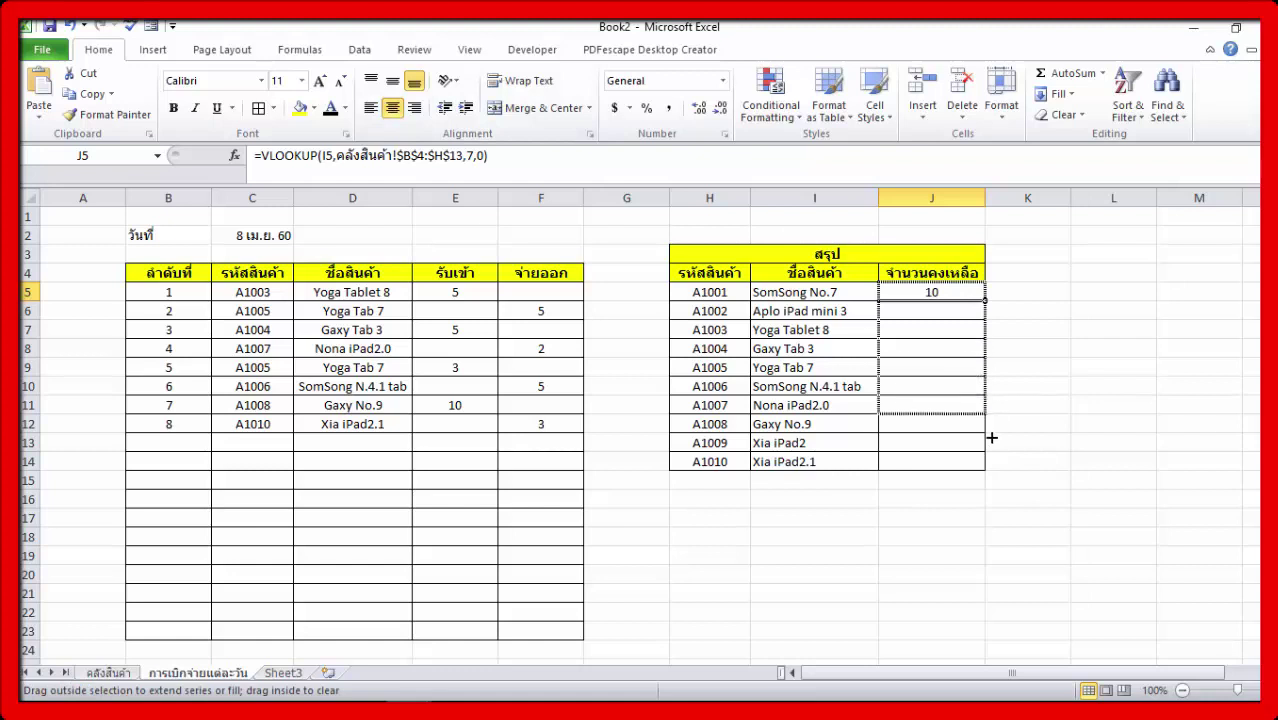
click(1210, 465)
click(1113, 385)
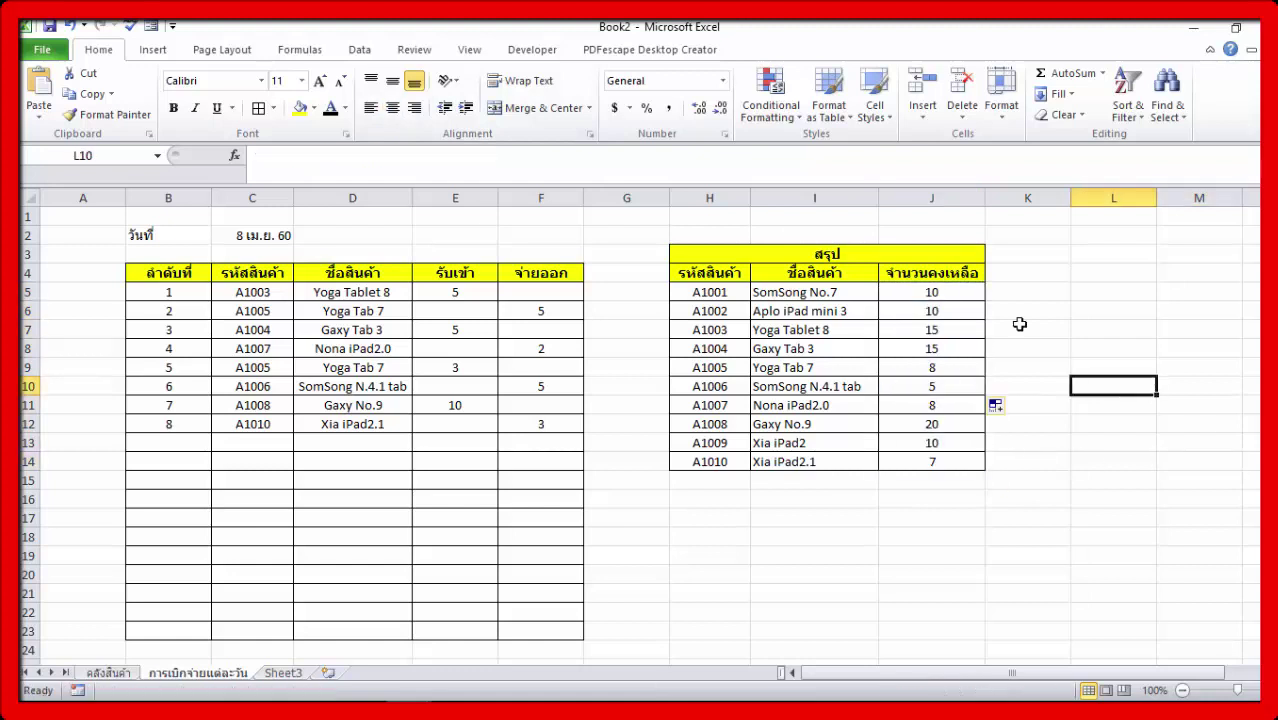
key(Right)
key(Up)
key(Up)
key(Up)
Log a ninth issue of 5 units of A1006 in row 13, then select J5:J14
click(258, 448)
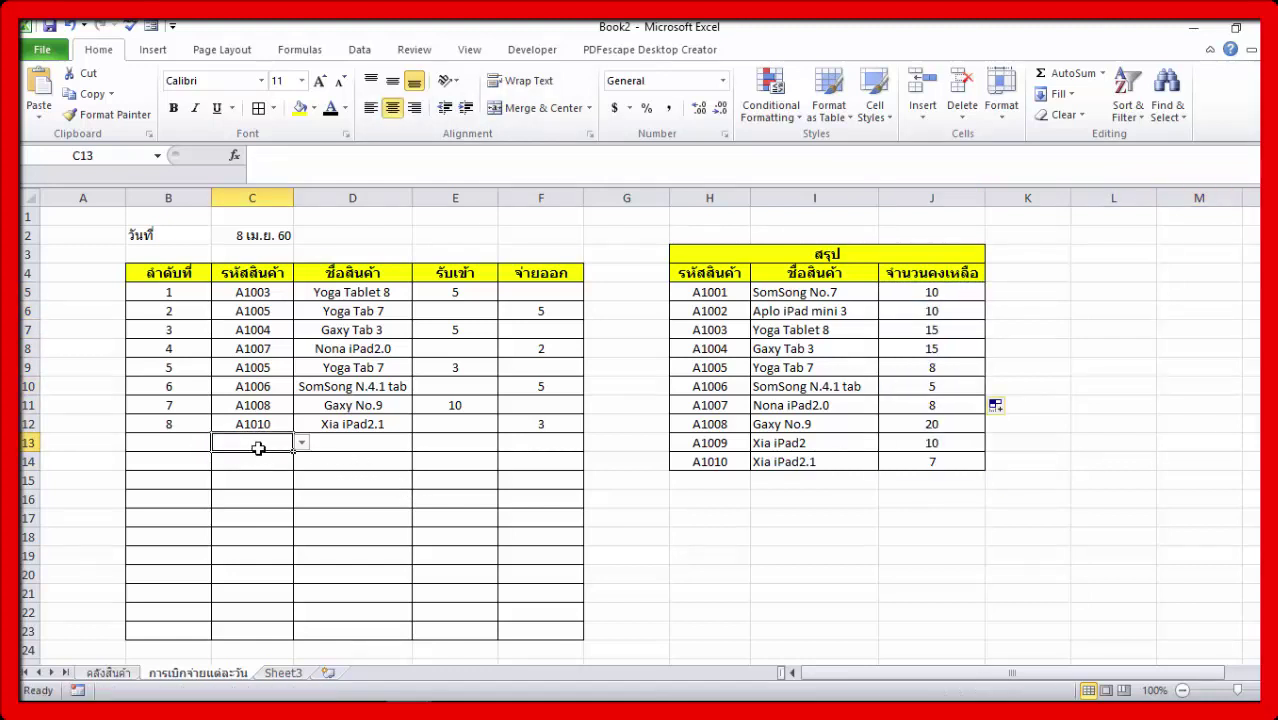
click(300, 443)
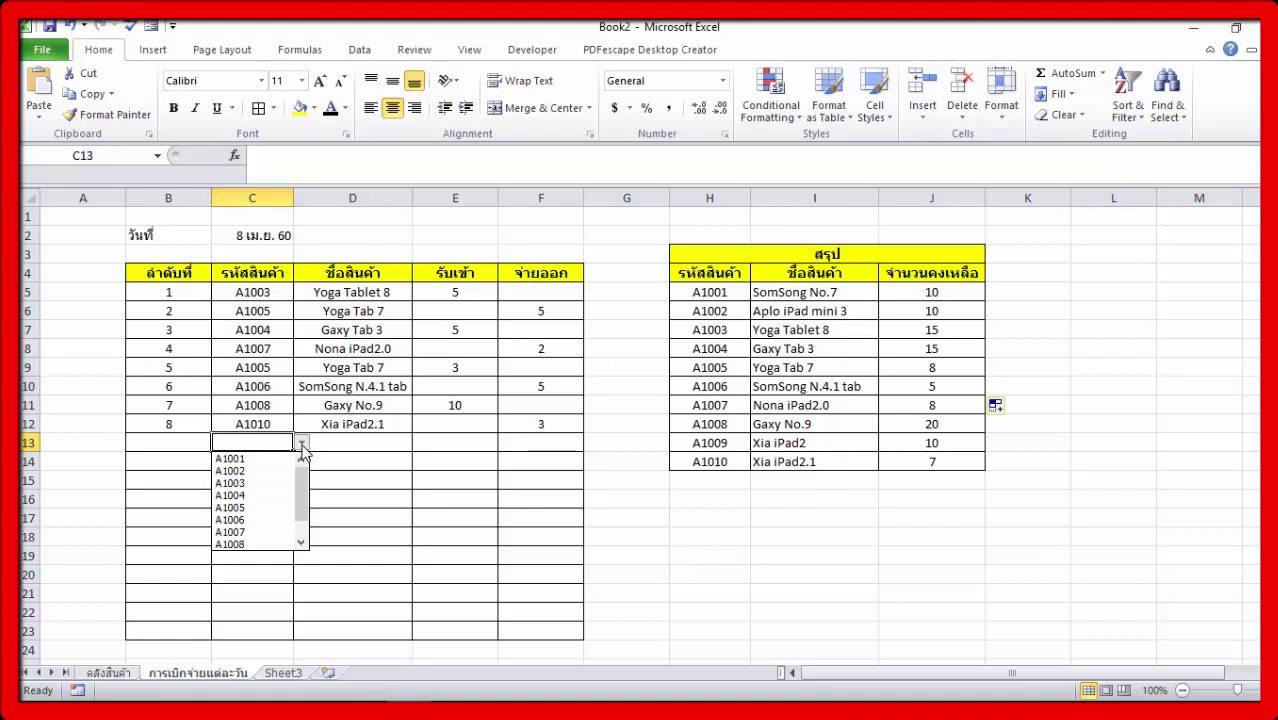
click(252, 527)
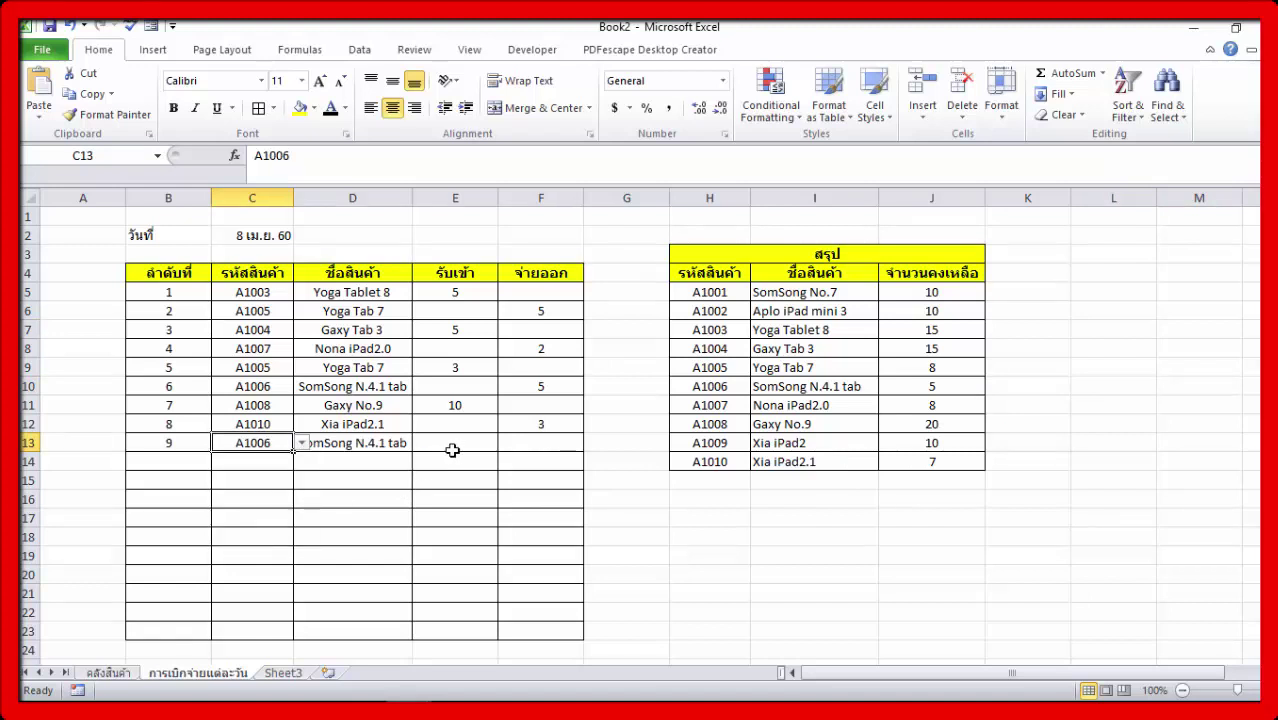
click(528, 450)
text(5)
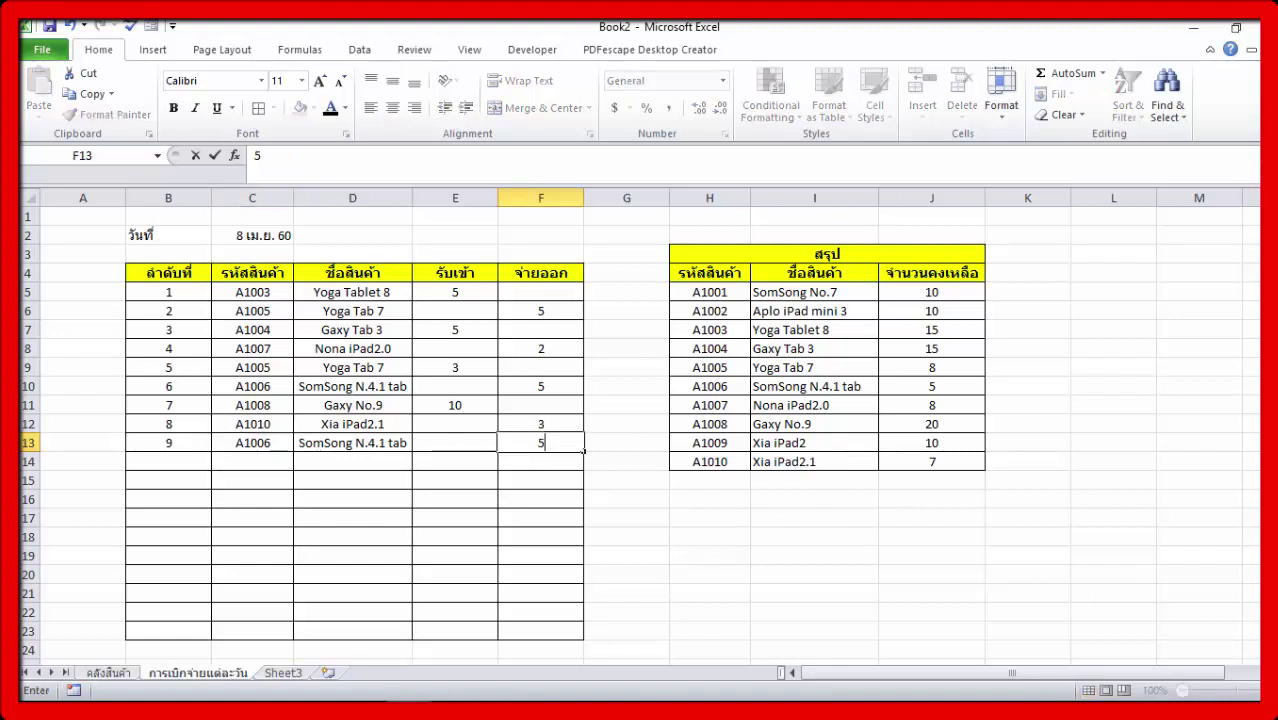
key(Return)
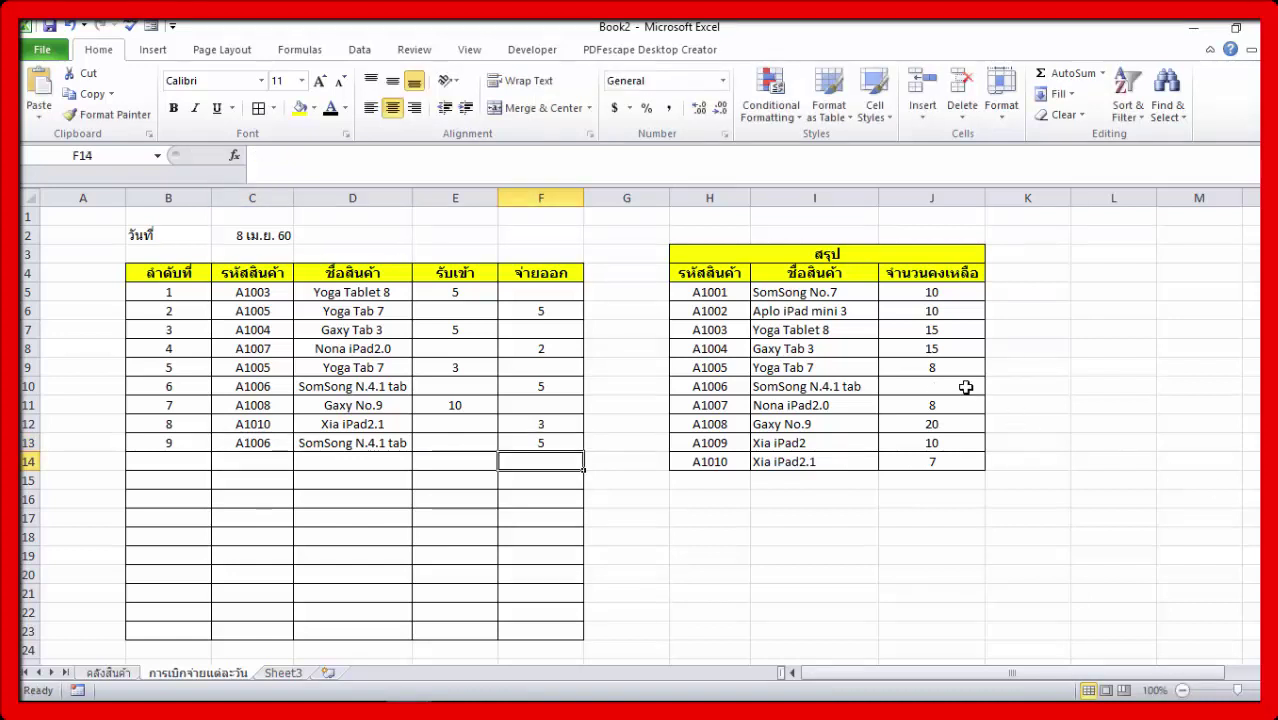
click(965, 386)
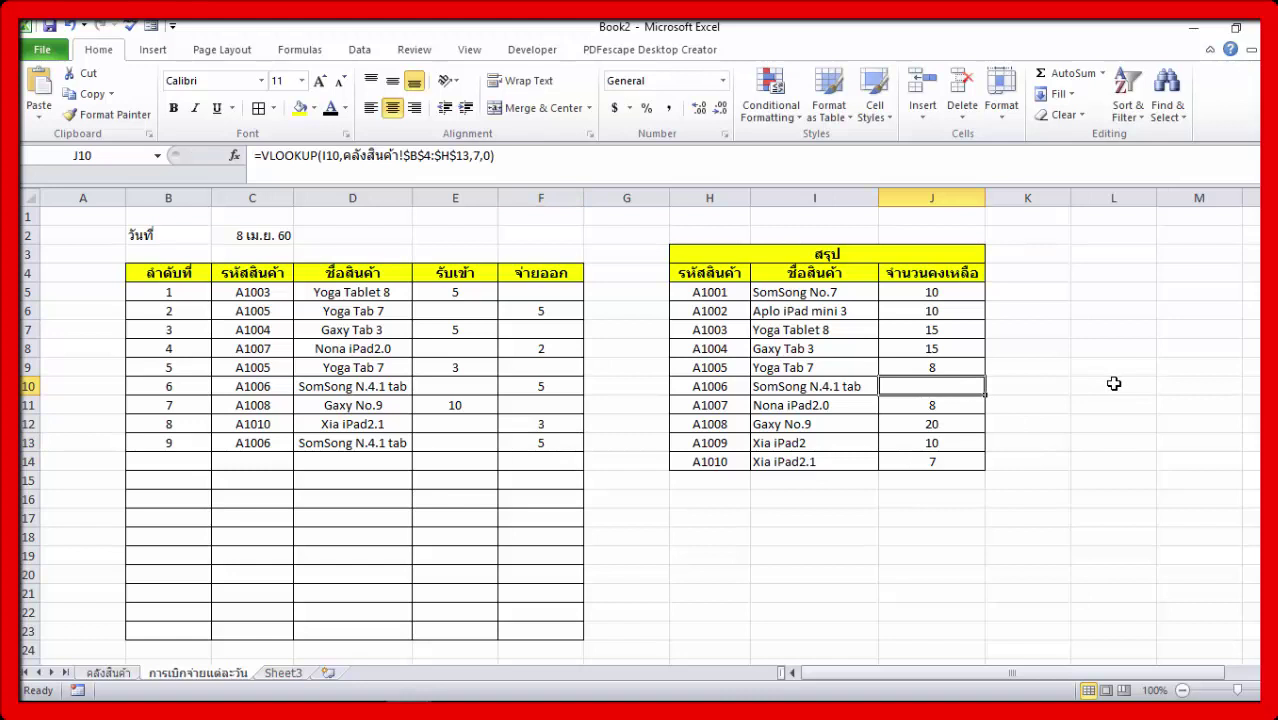
drag(963, 291, 955, 462)
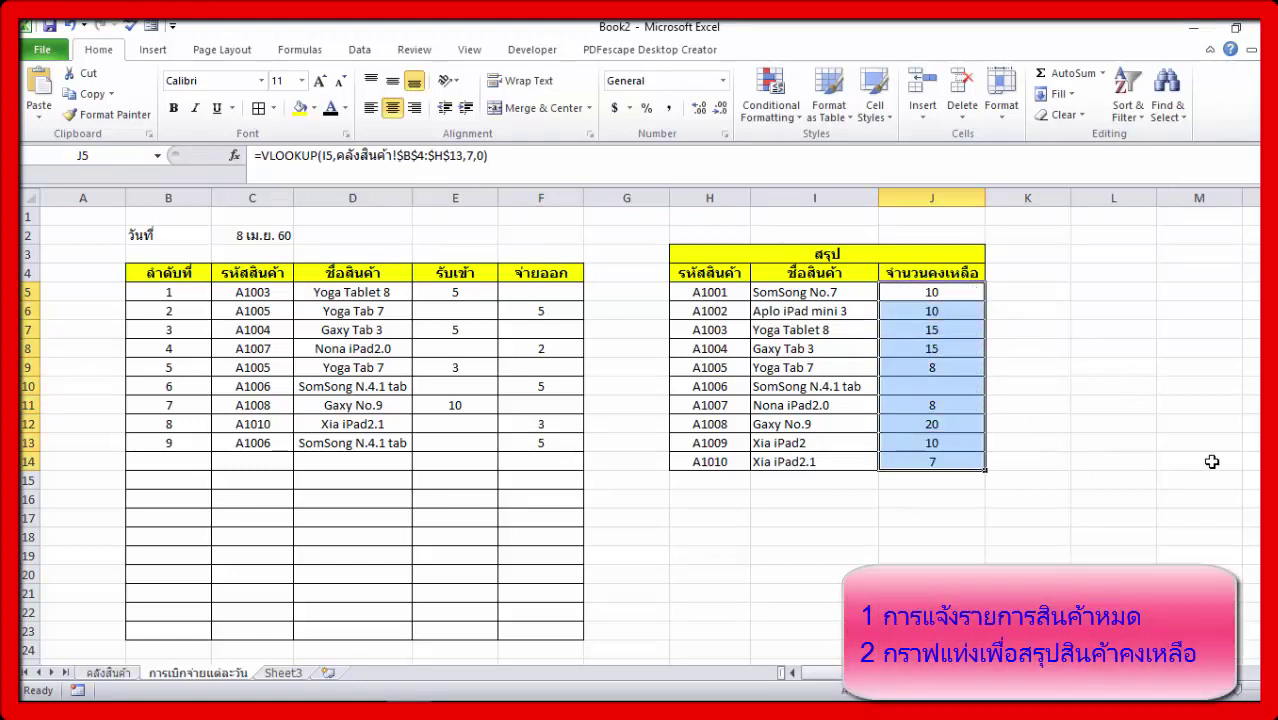
Add a conditional formatting rule filling remaining-stock cells less than or equal to 0 red
click(770, 100)
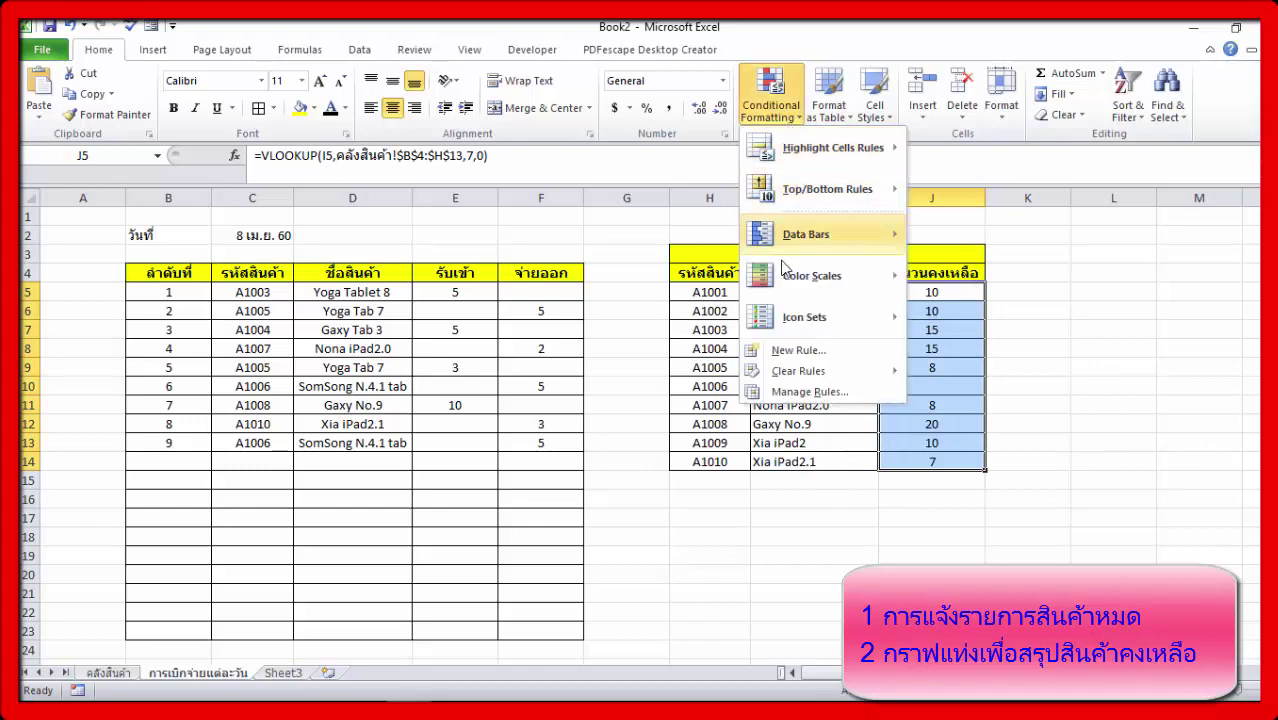
click(792, 350)
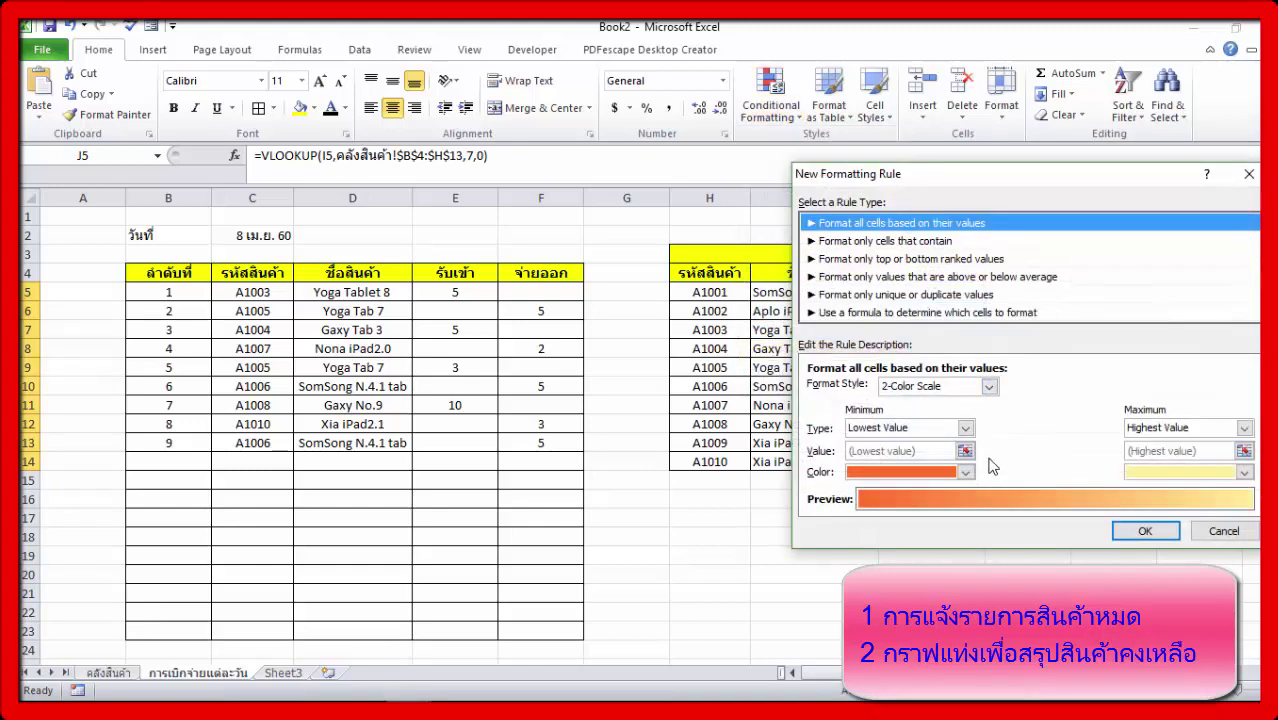
click(874, 243)
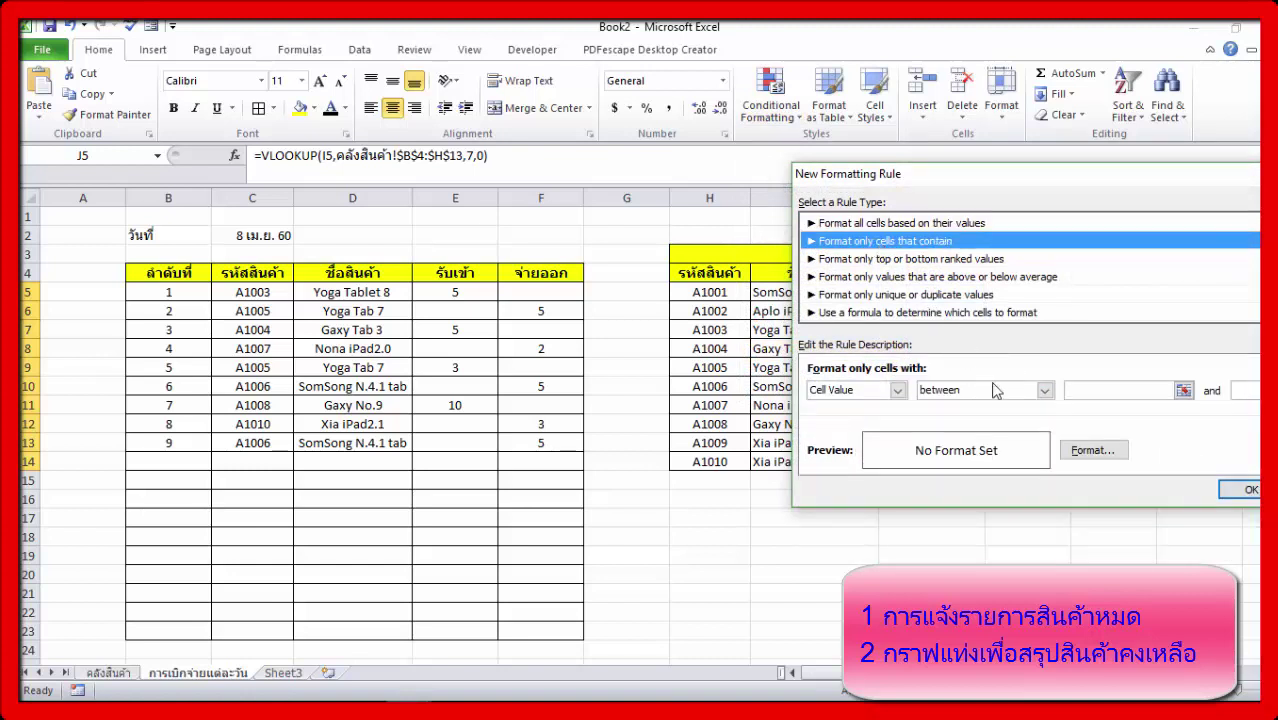
click(1044, 390)
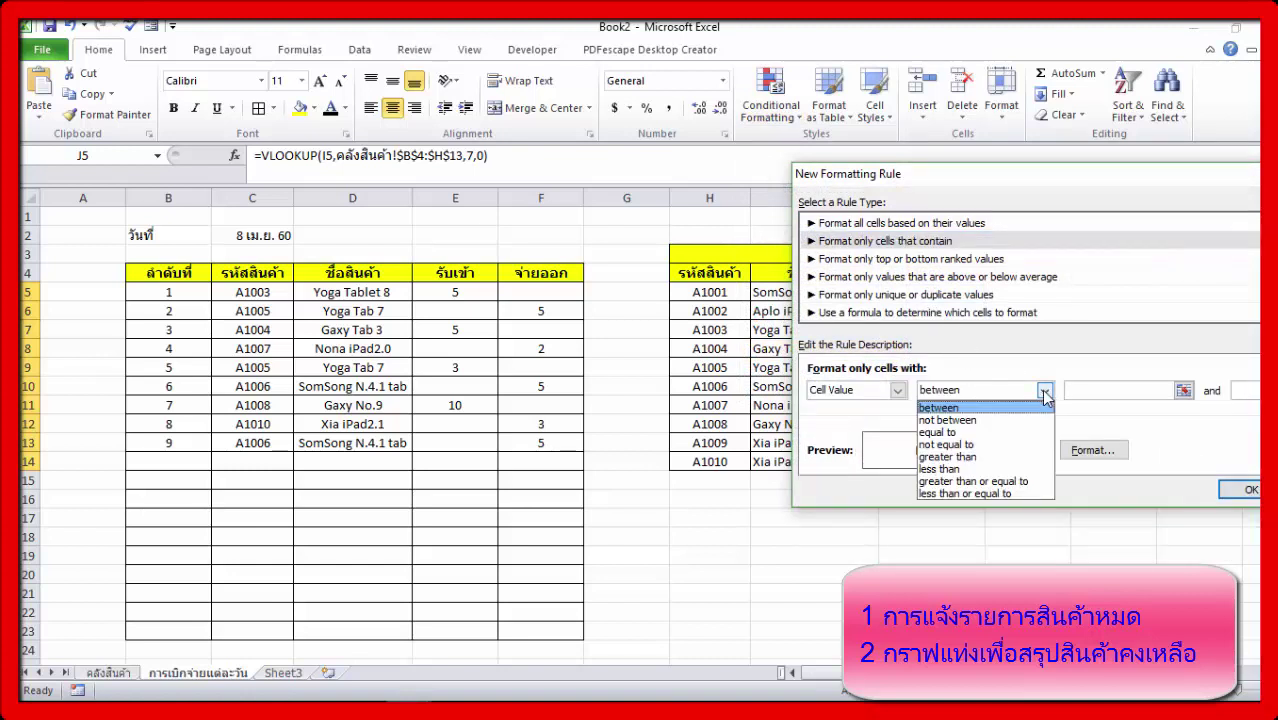
click(1010, 493)
click(1100, 392)
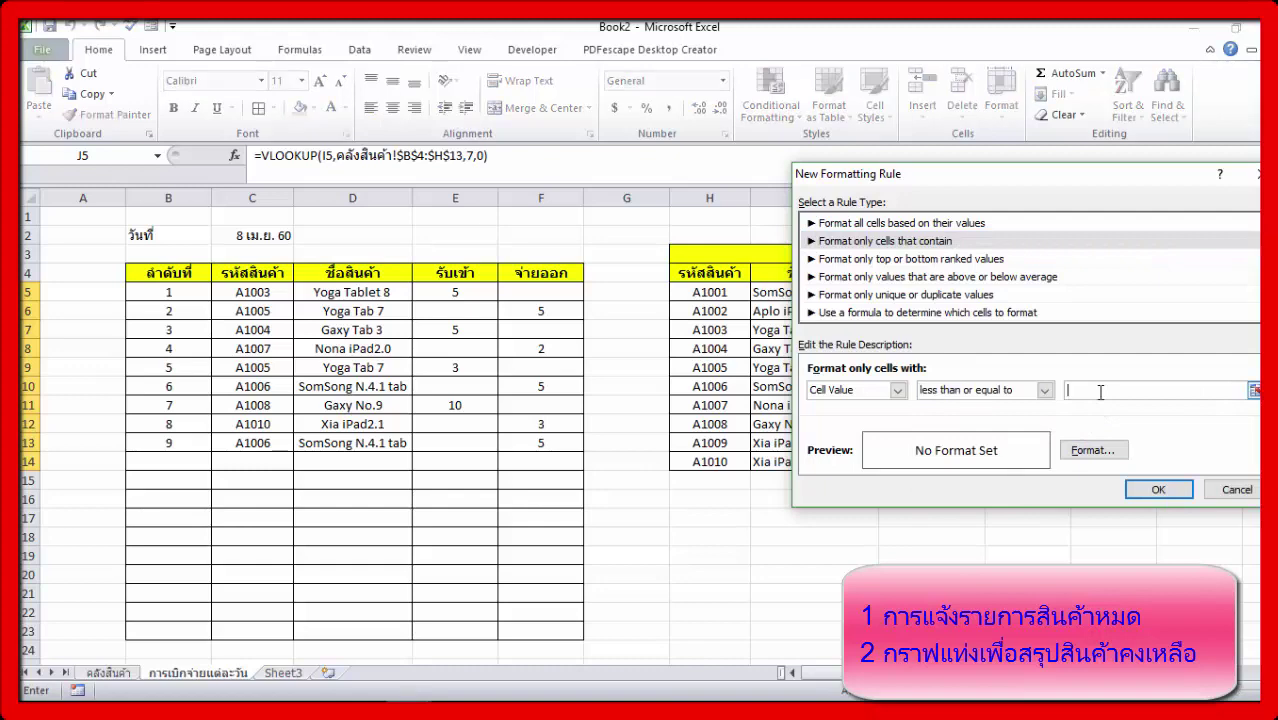
text(0)
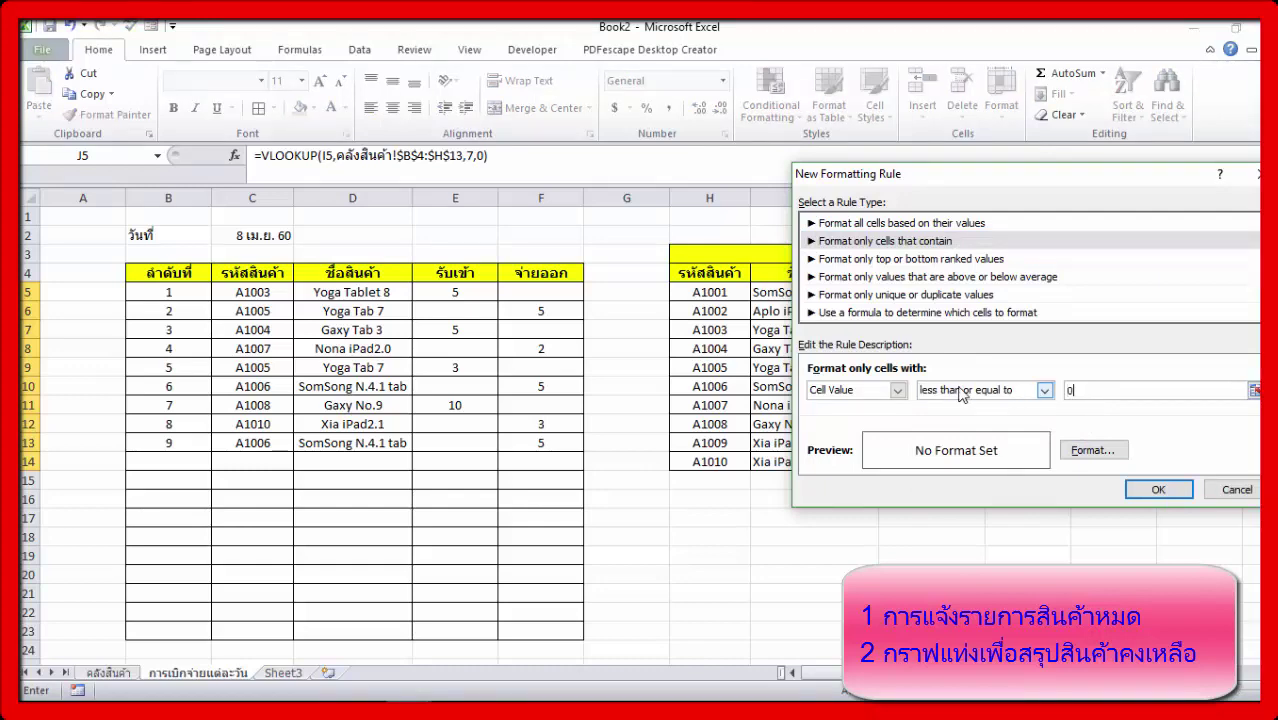
click(1092, 450)
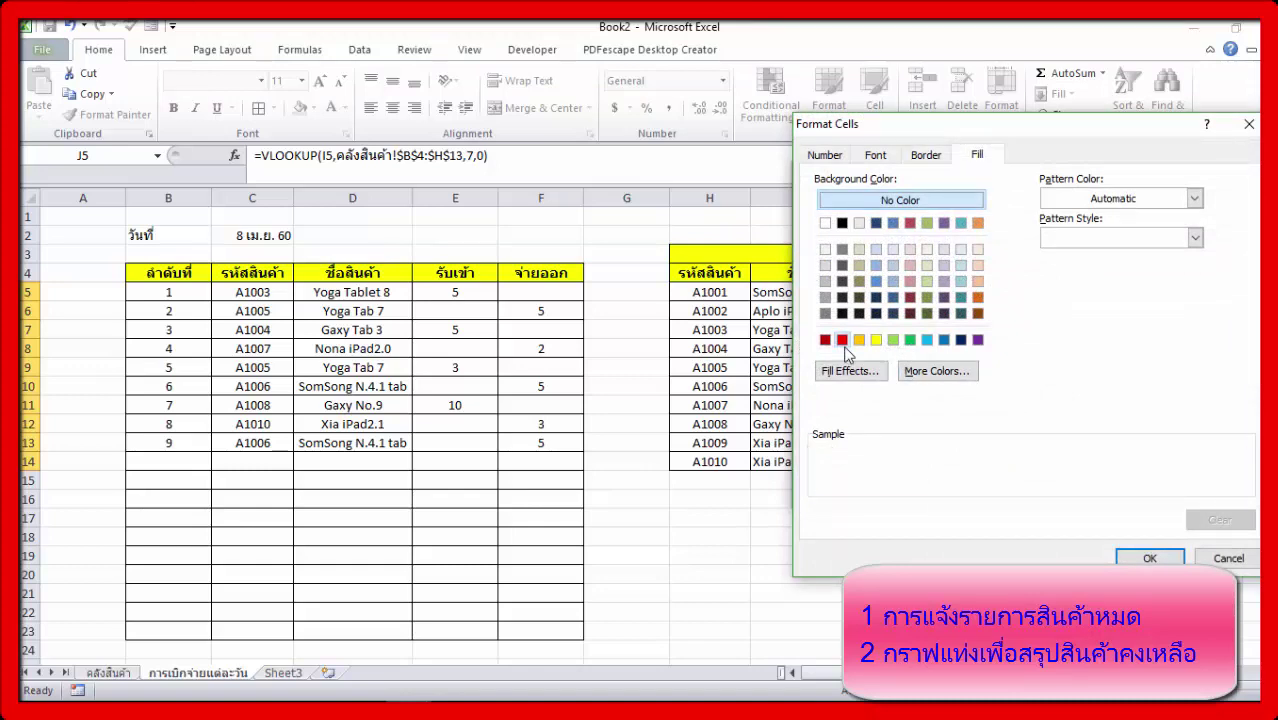
click(843, 341)
click(1152, 558)
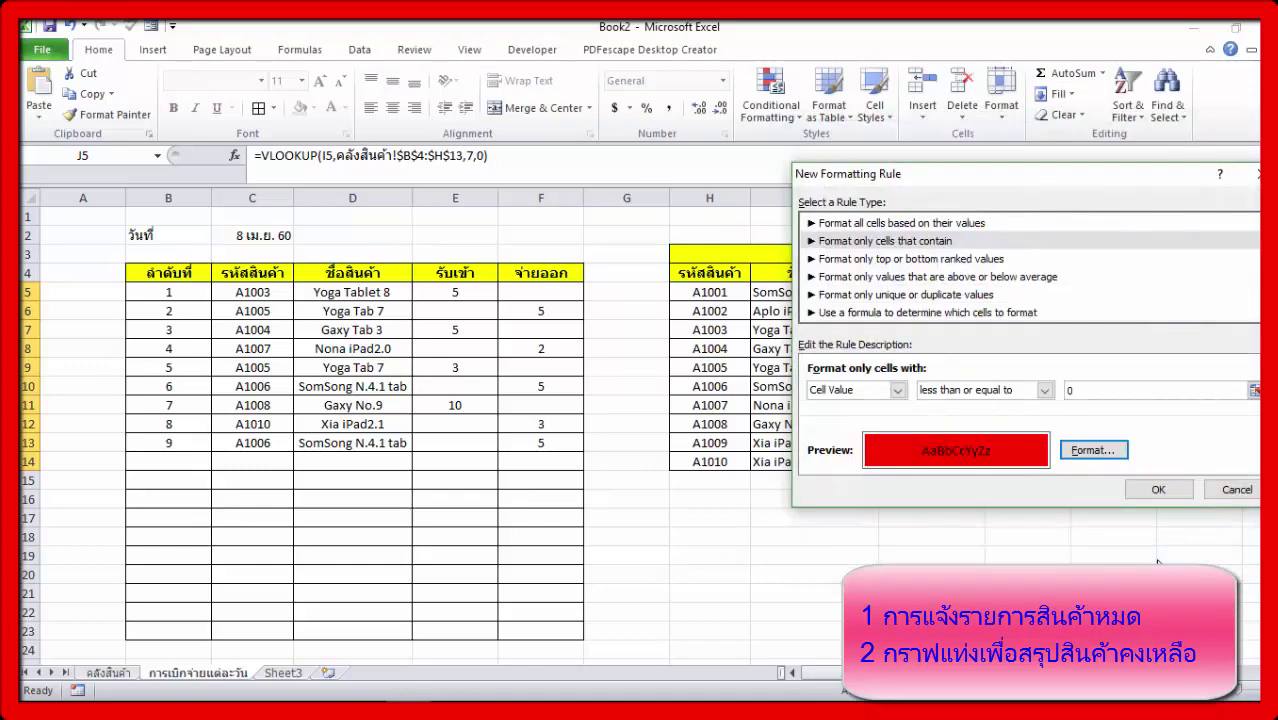
click(1150, 488)
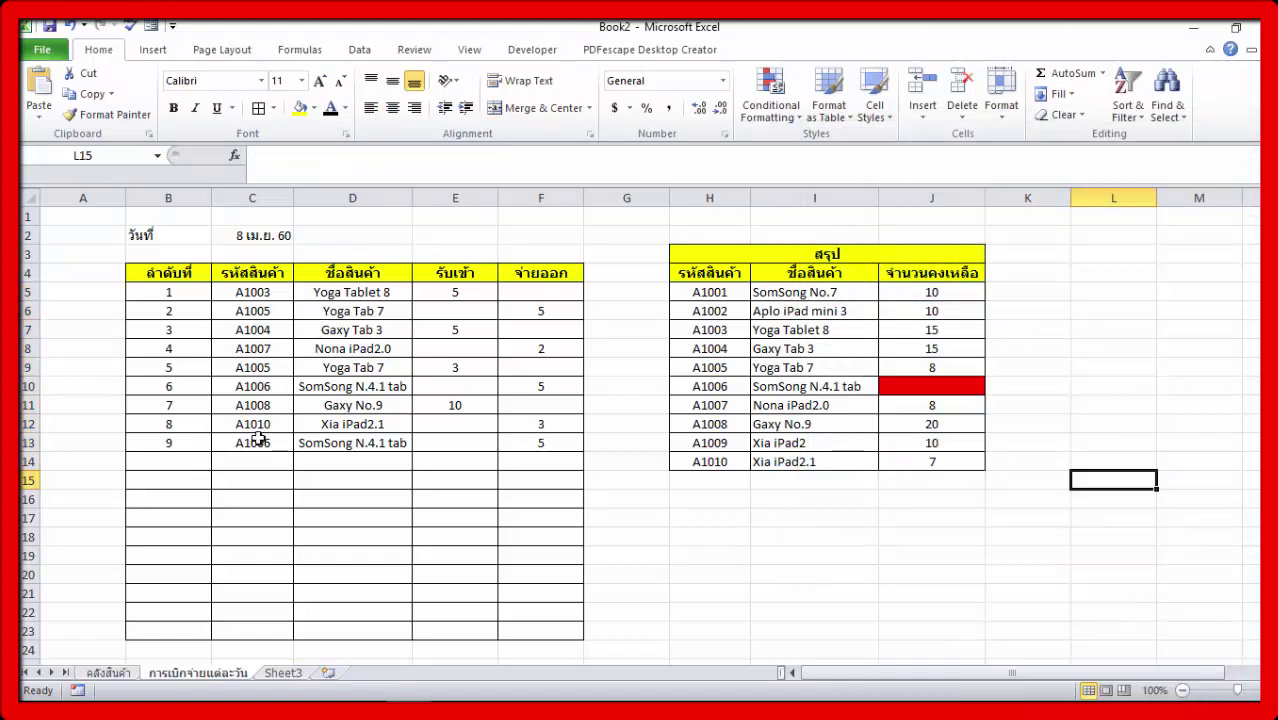
Log an issue of 15 units of A1003 (Yoga Tablet 8) in row 14
click(271, 466)
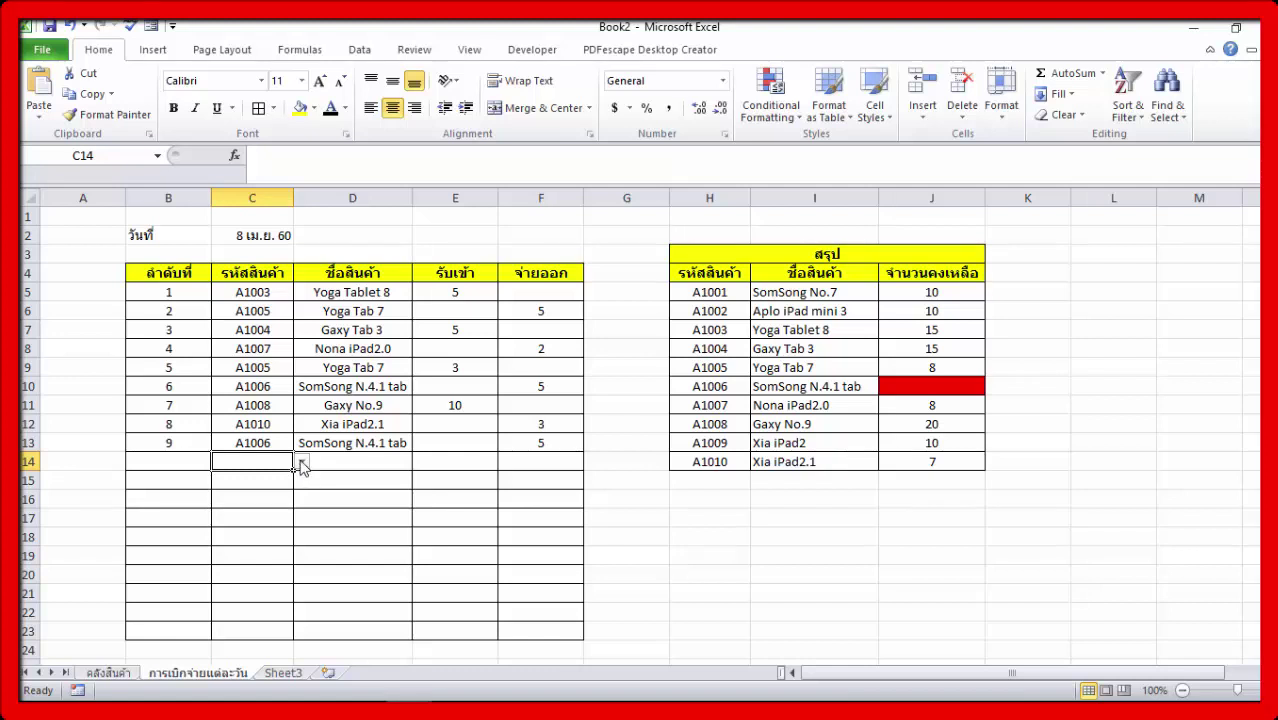
click(301, 462)
click(254, 502)
click(538, 462)
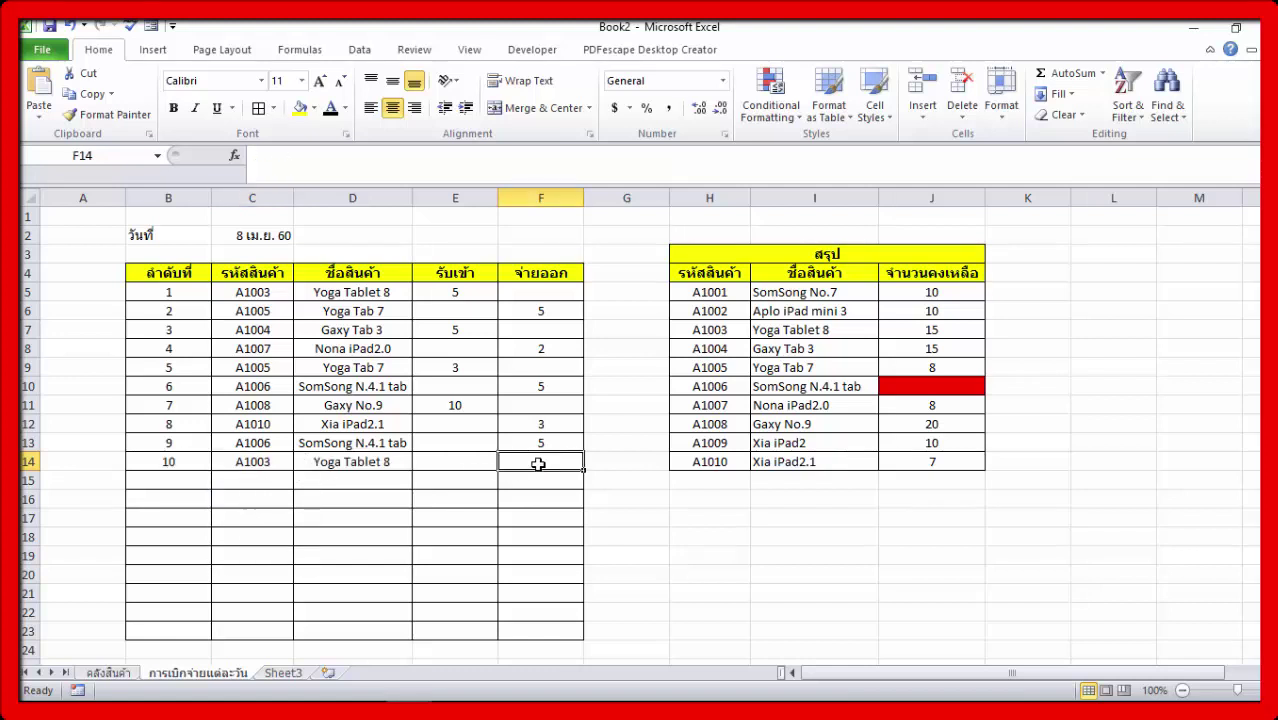
text(10)
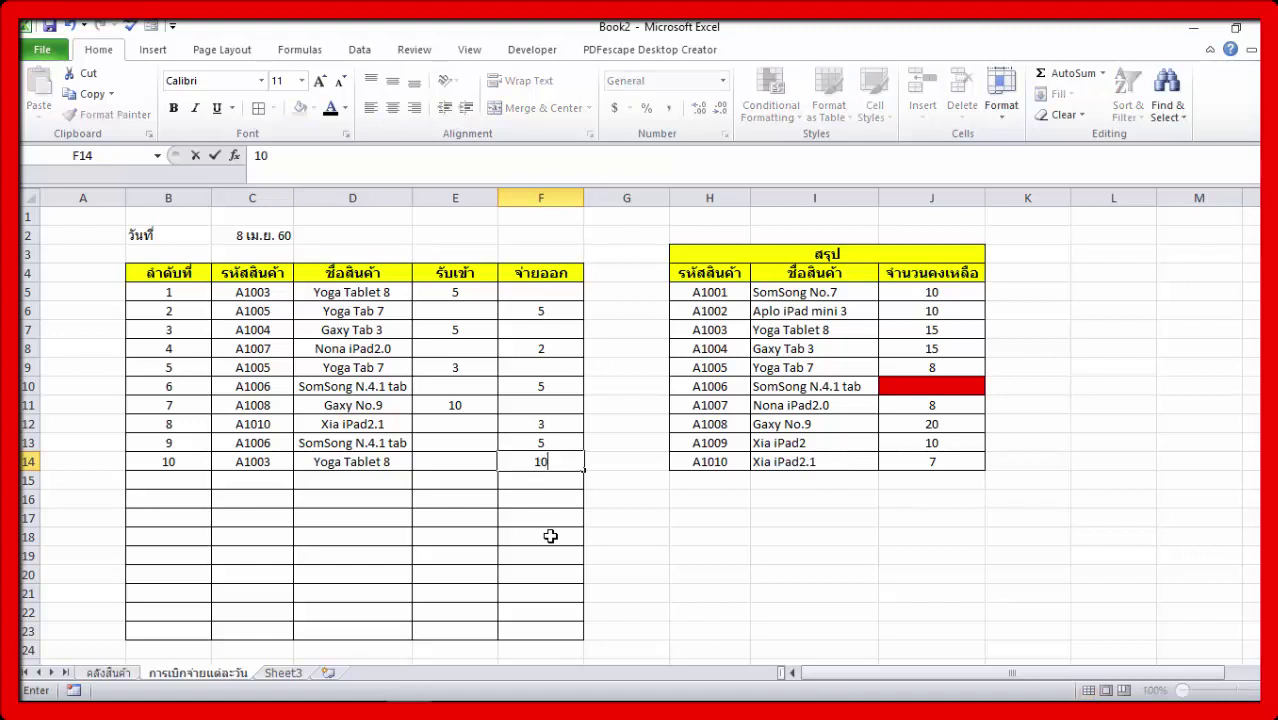
key(Return)
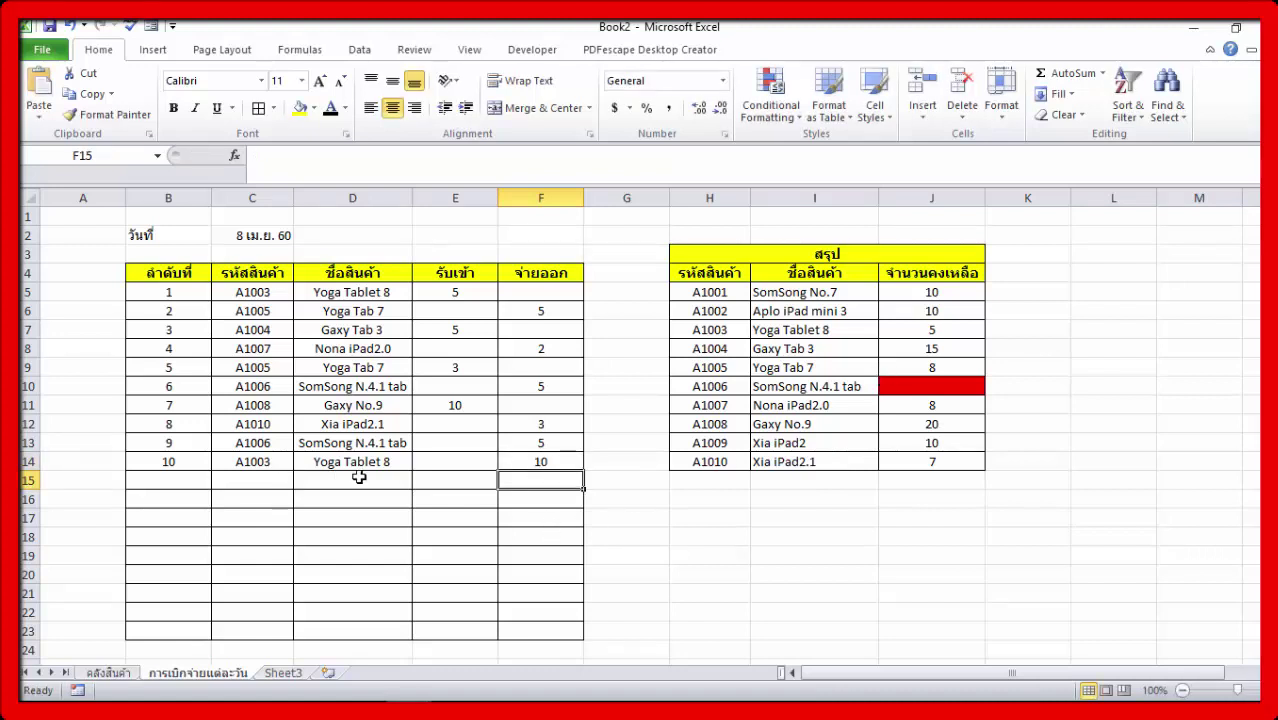
click(538, 460)
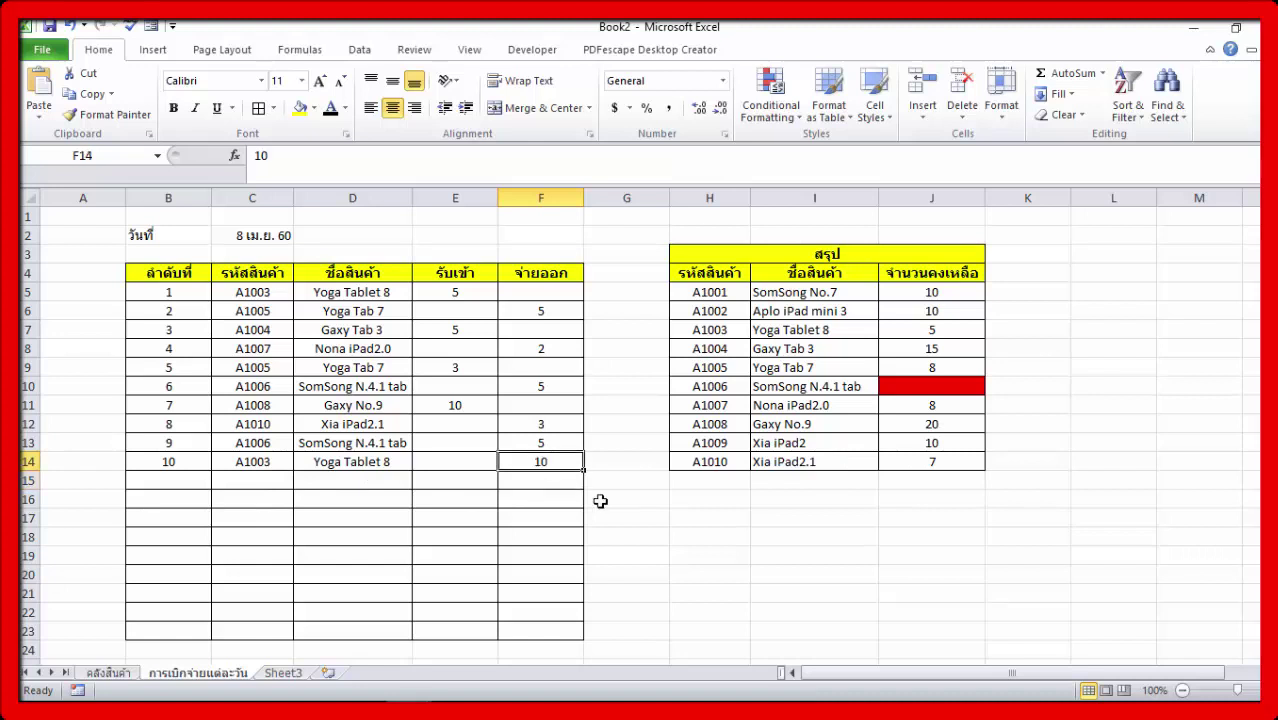
text(1)
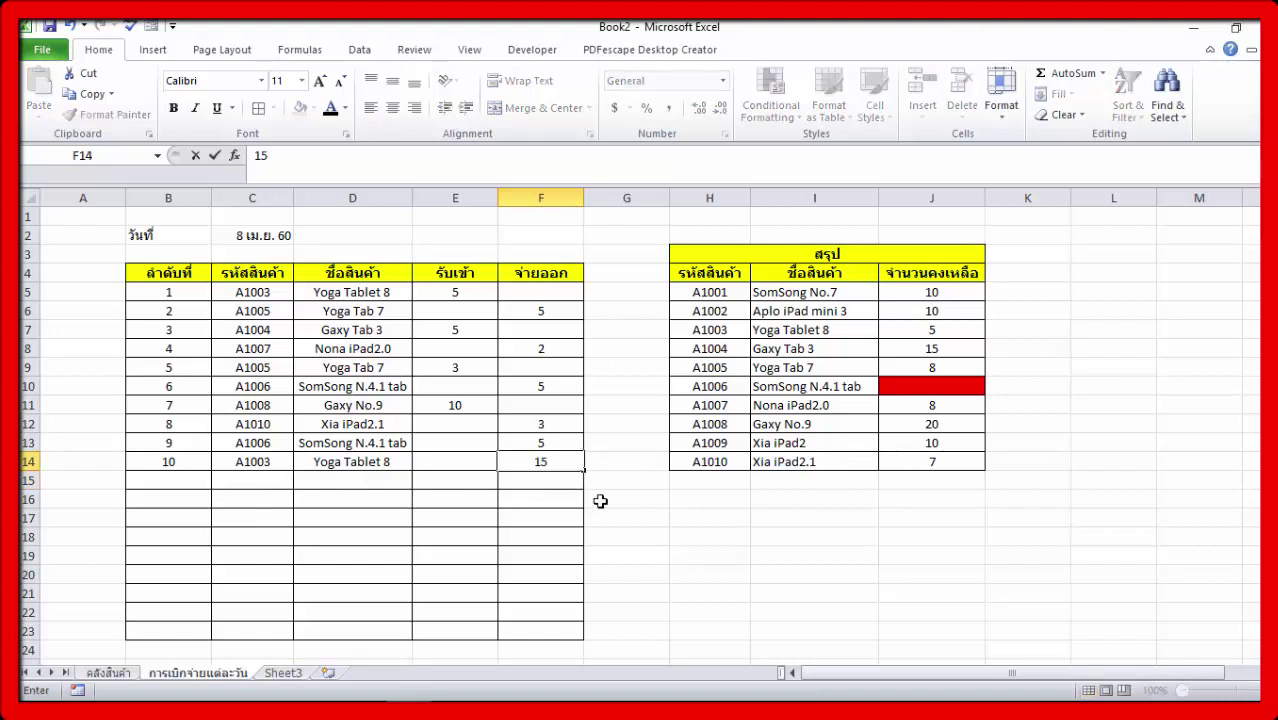
key(Return)
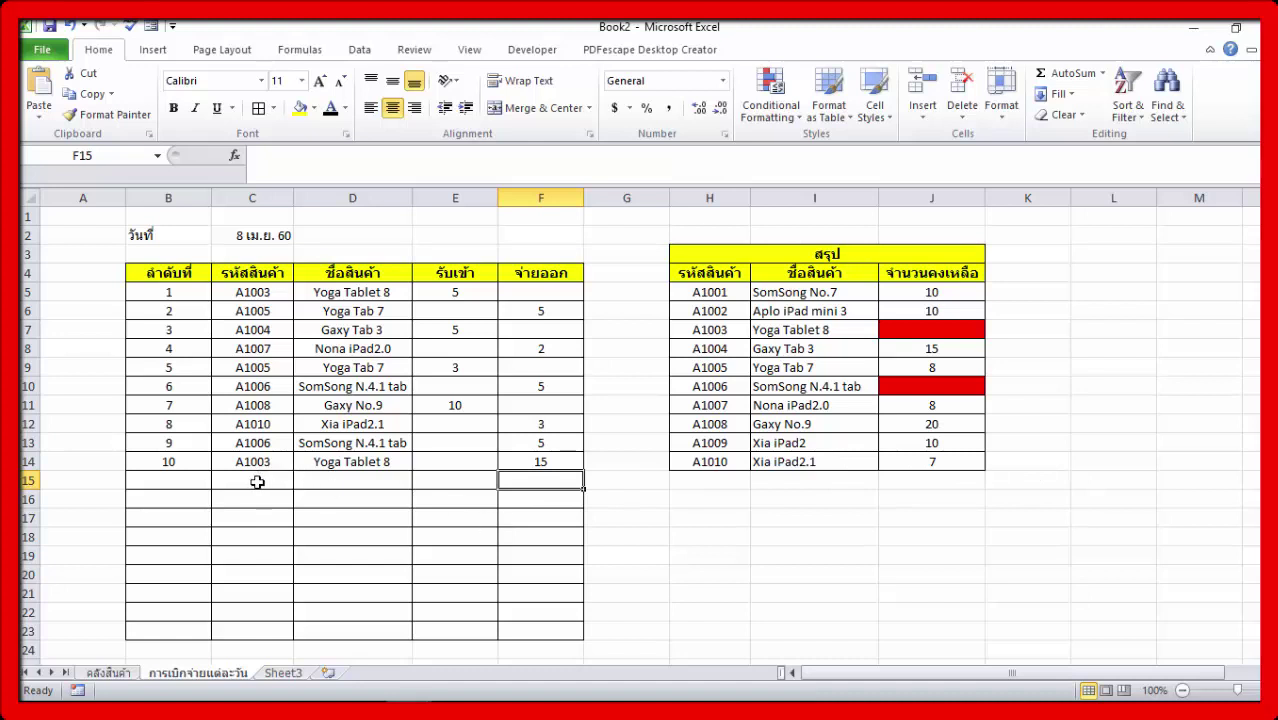
Add an issue entry for product A1009 (Xia iPad2), then select I4:J14
click(257, 482)
click(301, 481)
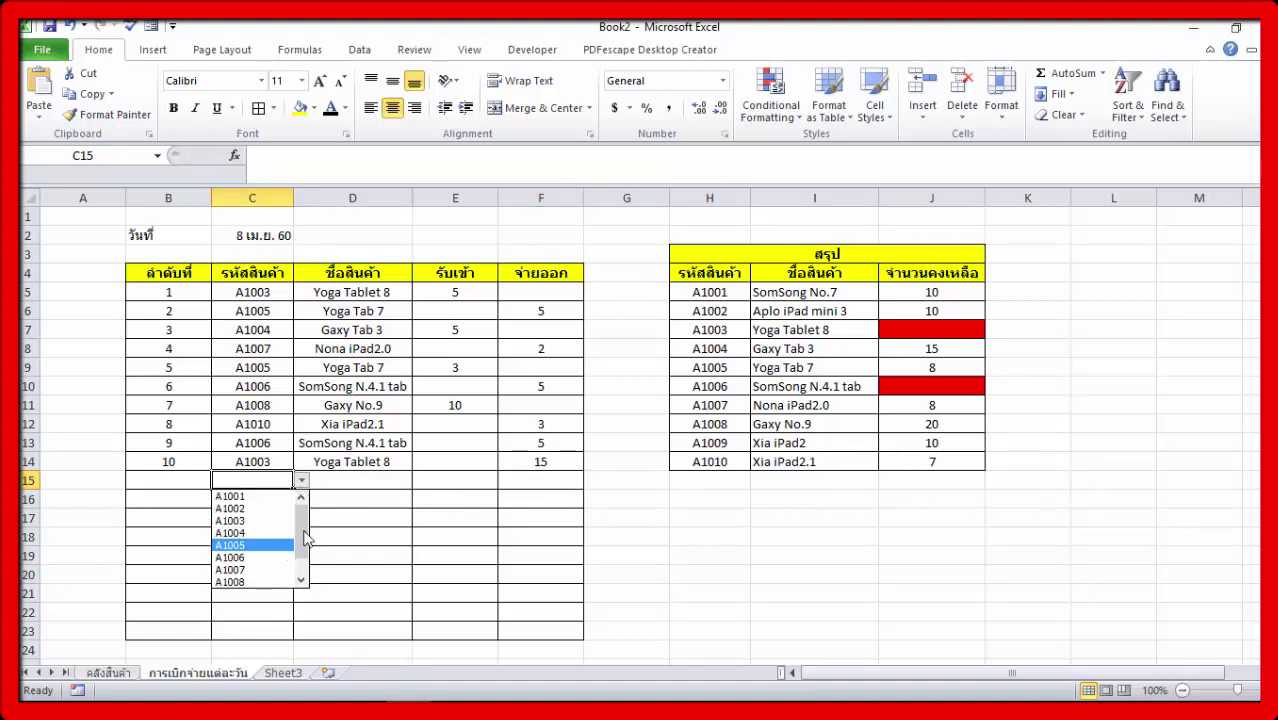
drag(306, 538, 306, 570)
click(245, 569)
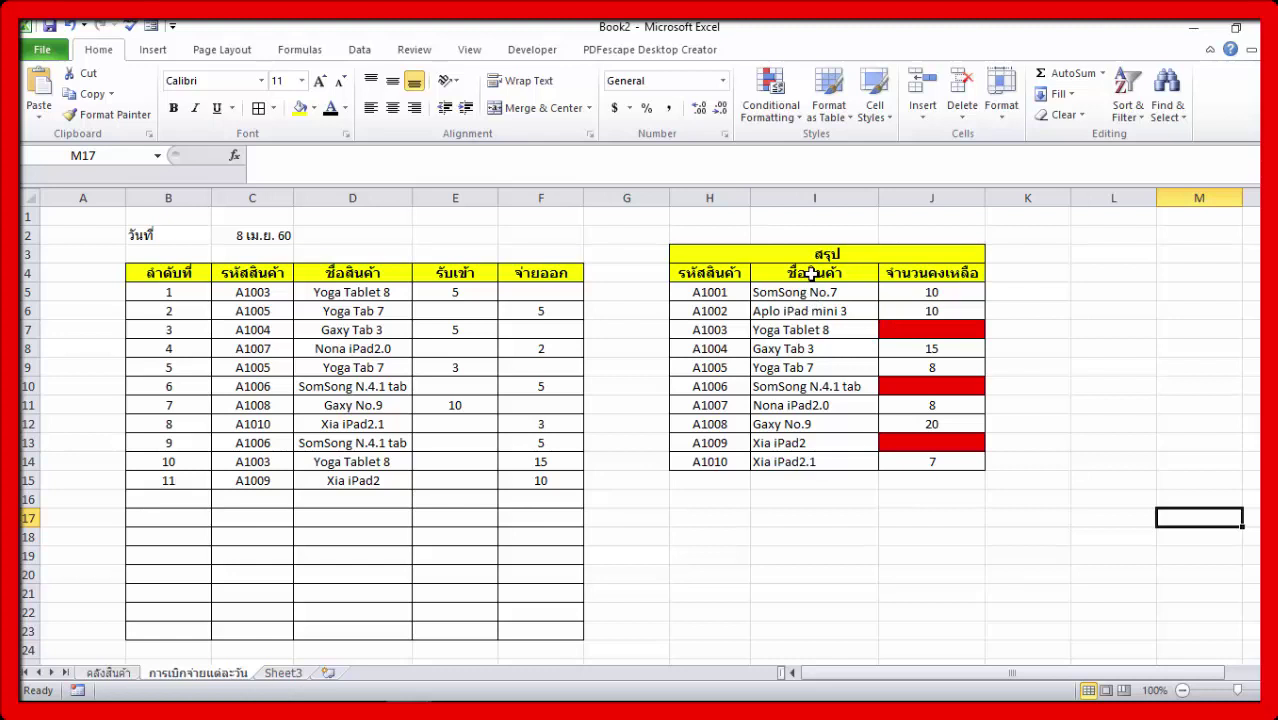
drag(812, 273, 956, 462)
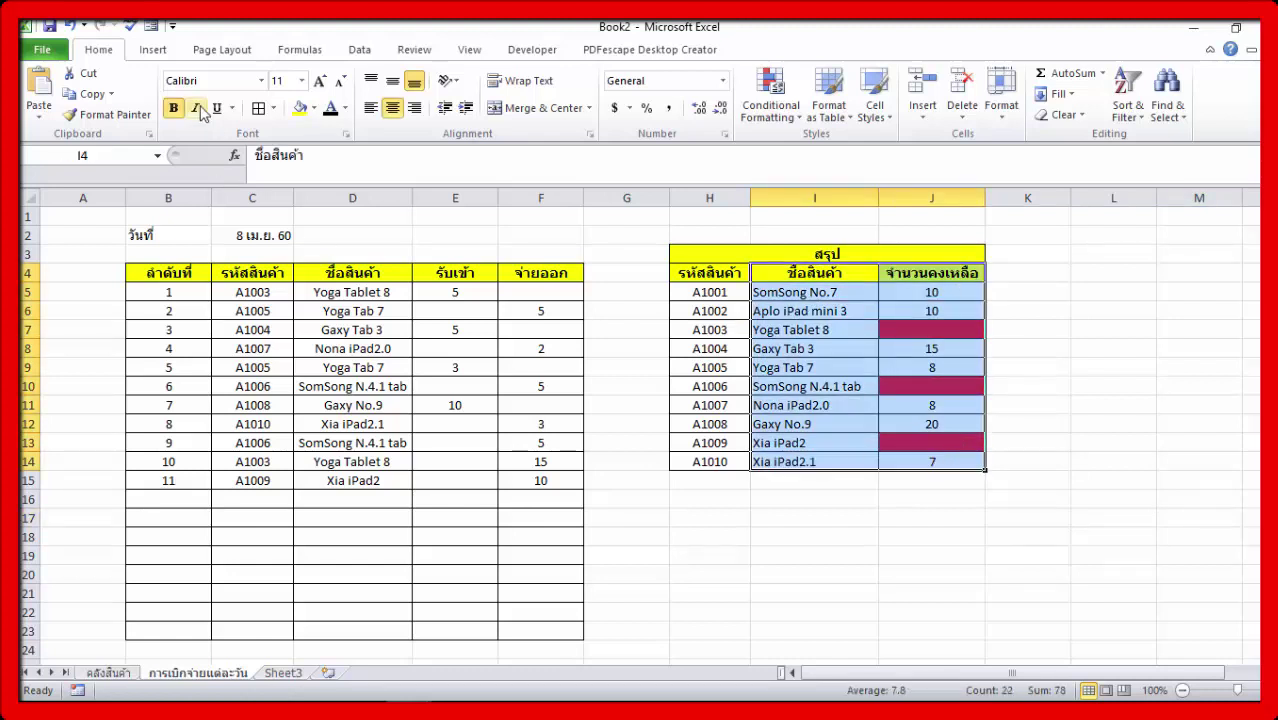
click(153, 50)
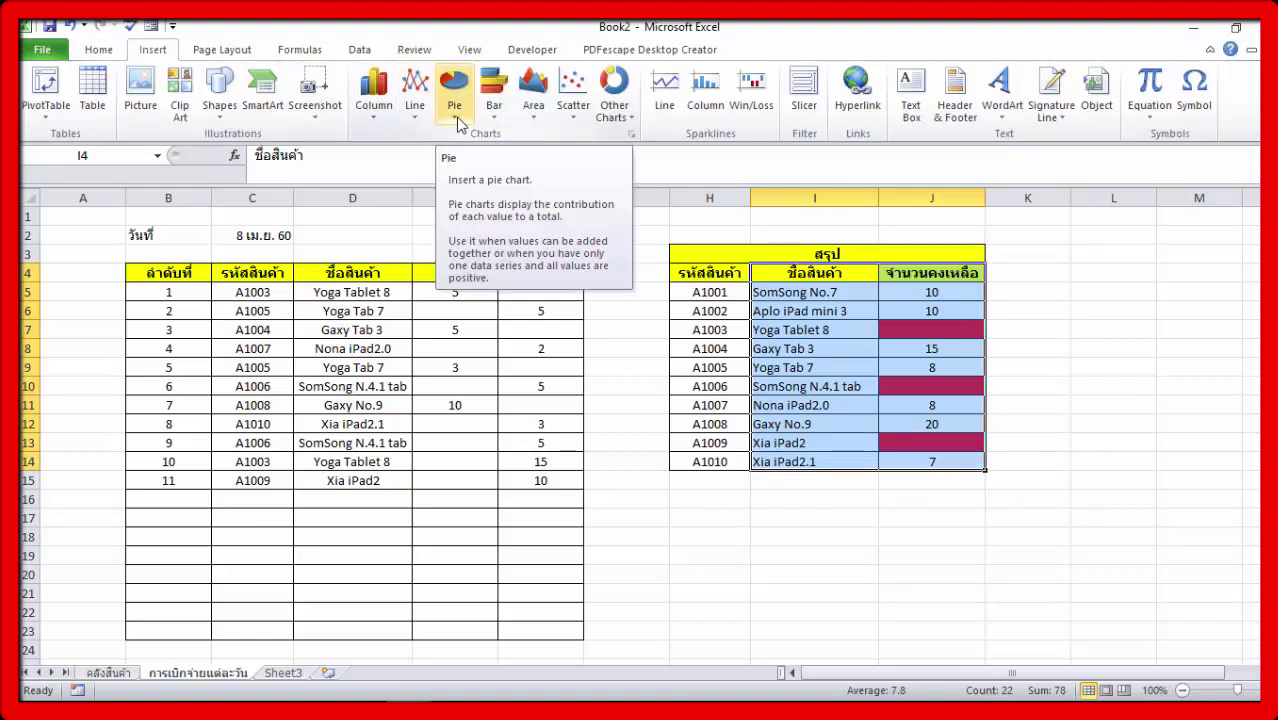
Insert a clustered 2-D bar chart of remaining stock and place it beside the summary table
click(499, 122)
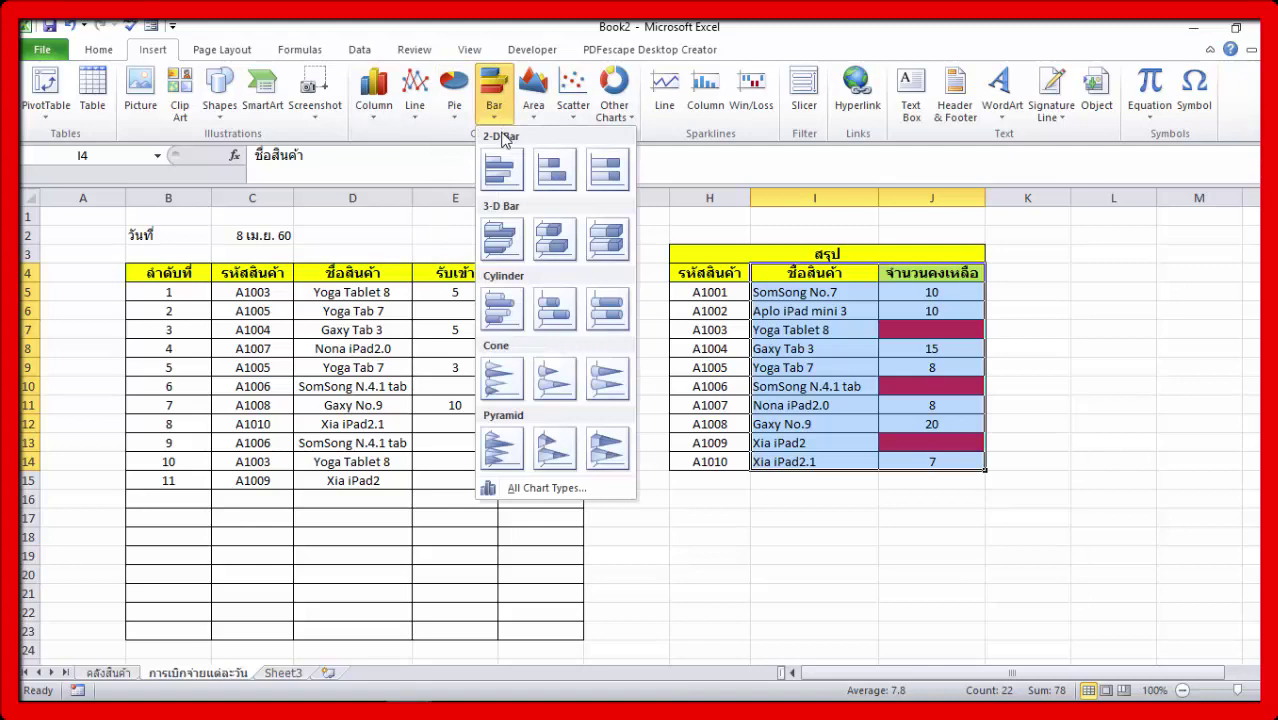
click(502, 170)
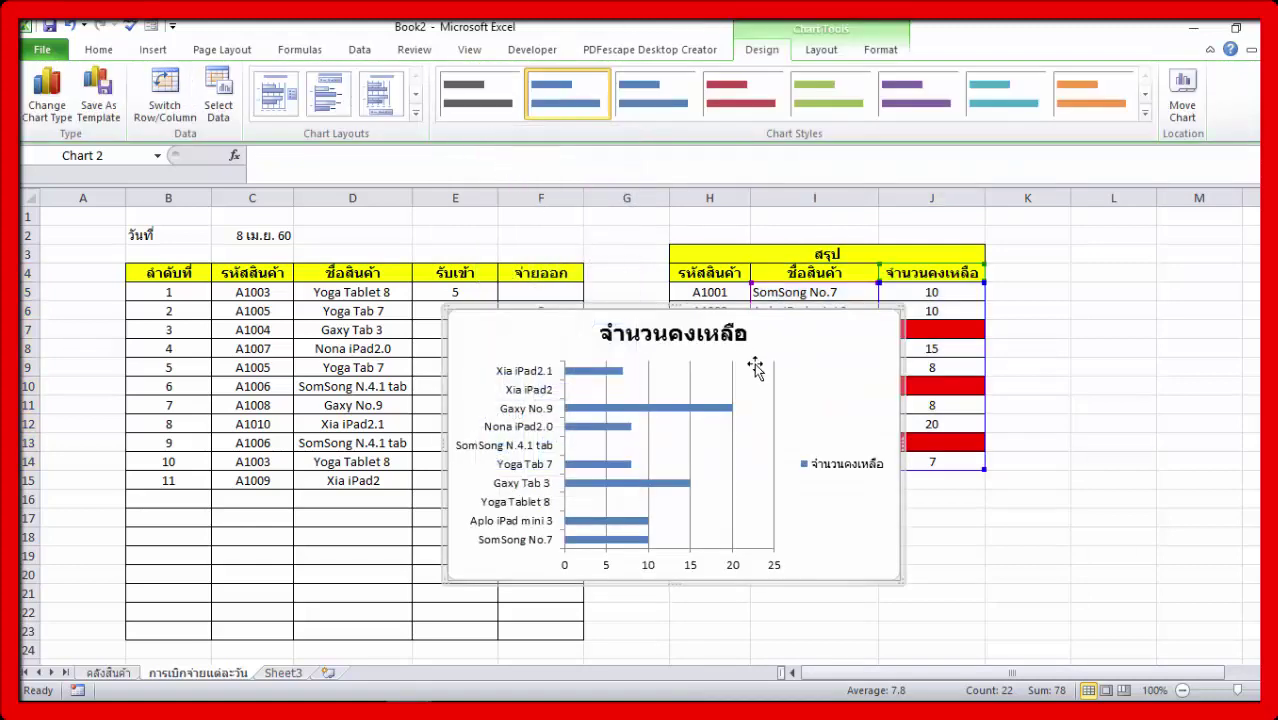
mouse_move(660, 312)
mouse_down()
mouse_move(942, 258)
mouse_move(886, 346)
mouse_up()
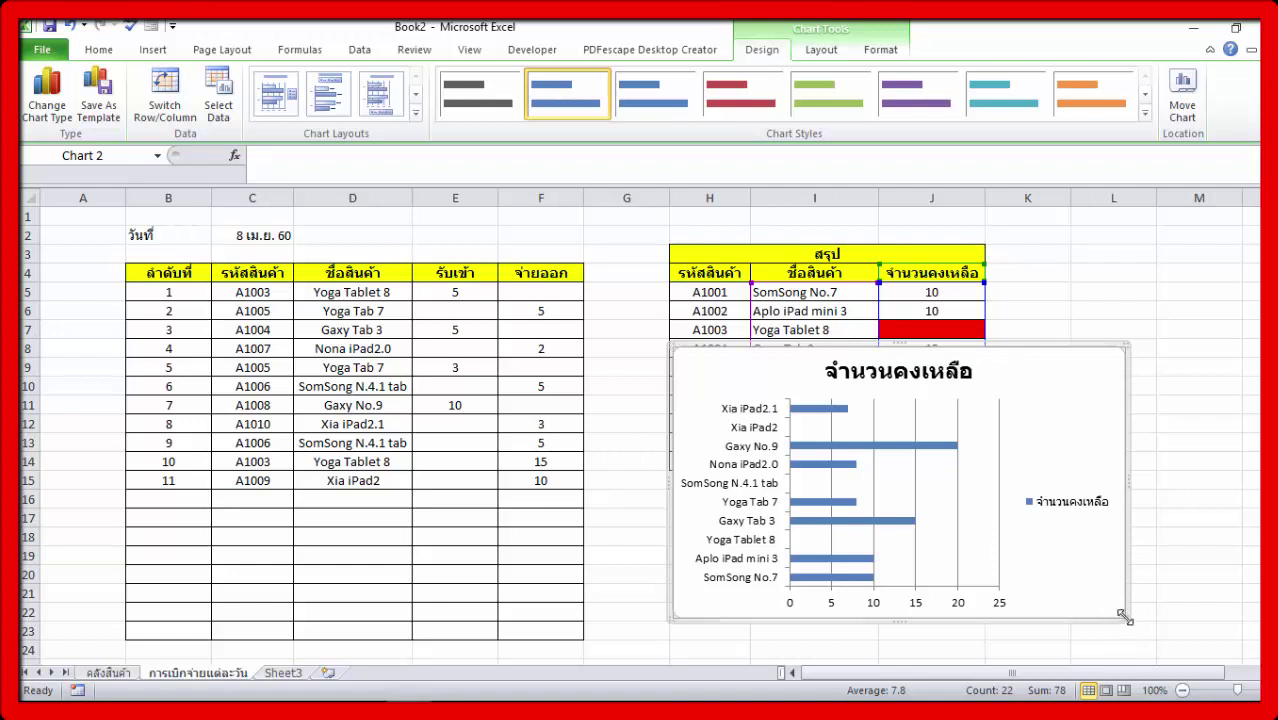
drag(1124, 617, 992, 604)
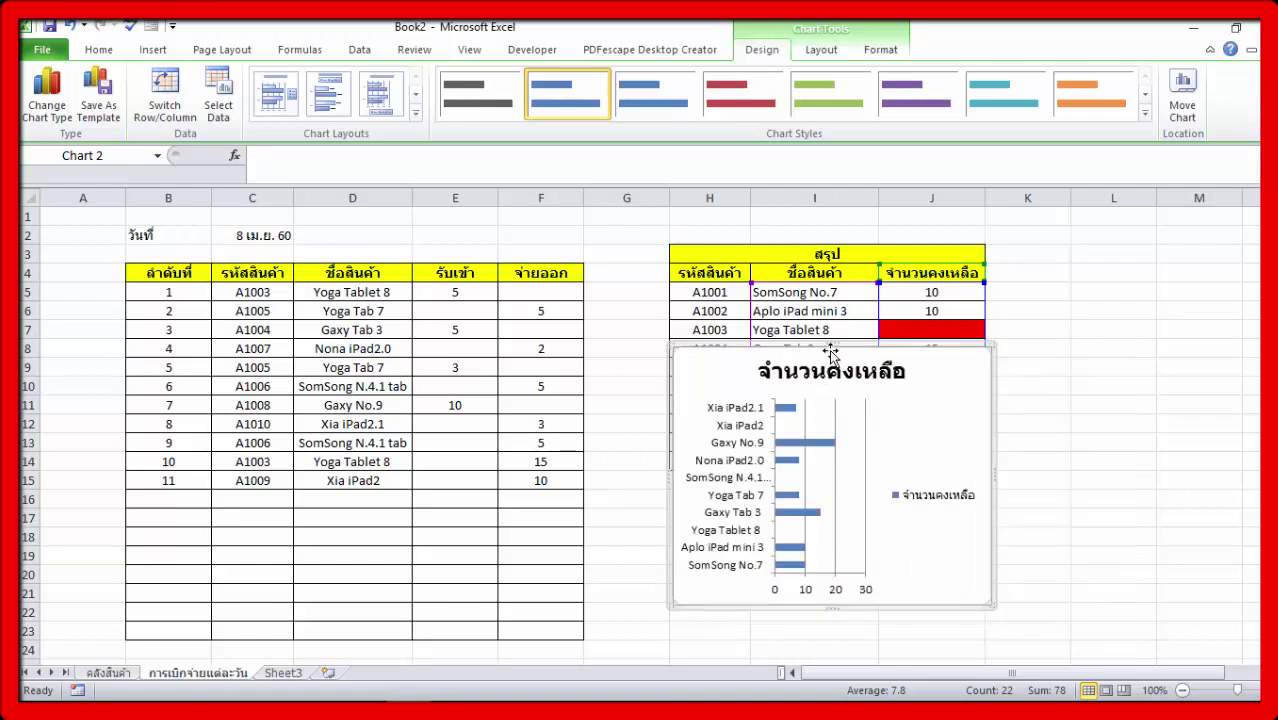
drag(830, 352, 1136, 256)
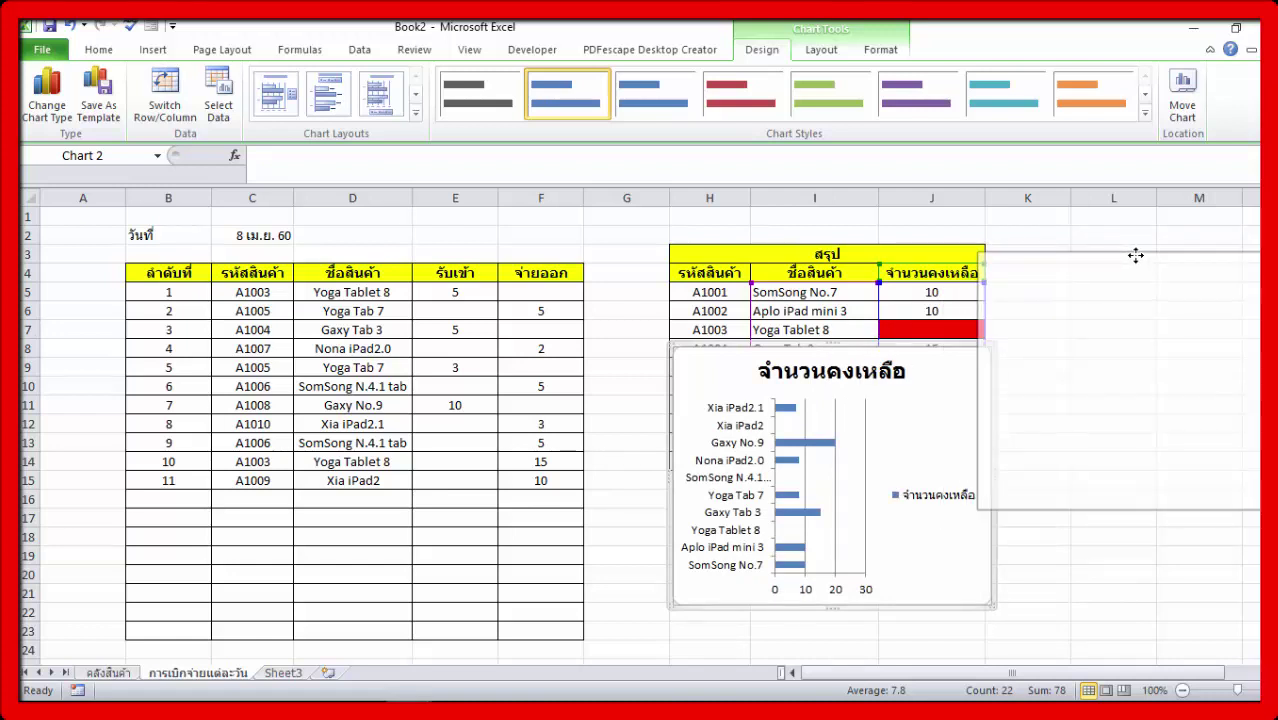
drag(1136, 256, 1148, 250)
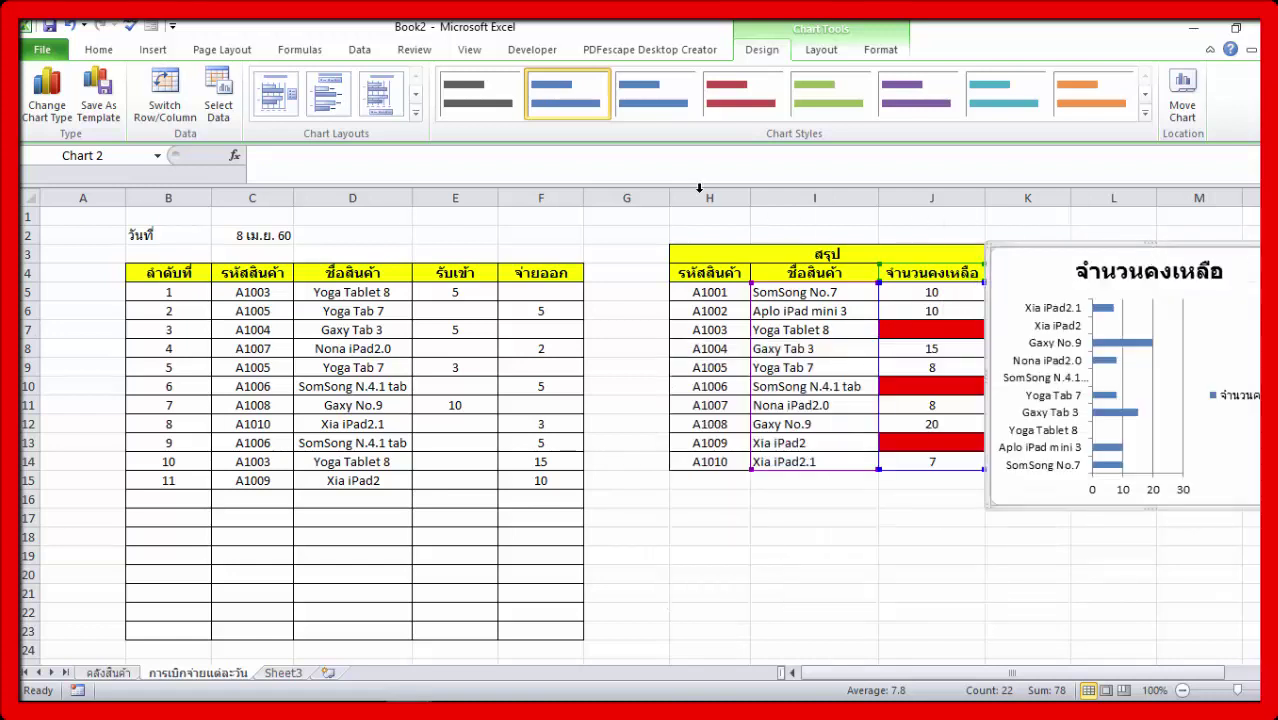
Narrow column G and select B3:F3 for a title row
drag(669, 197, 621, 212)
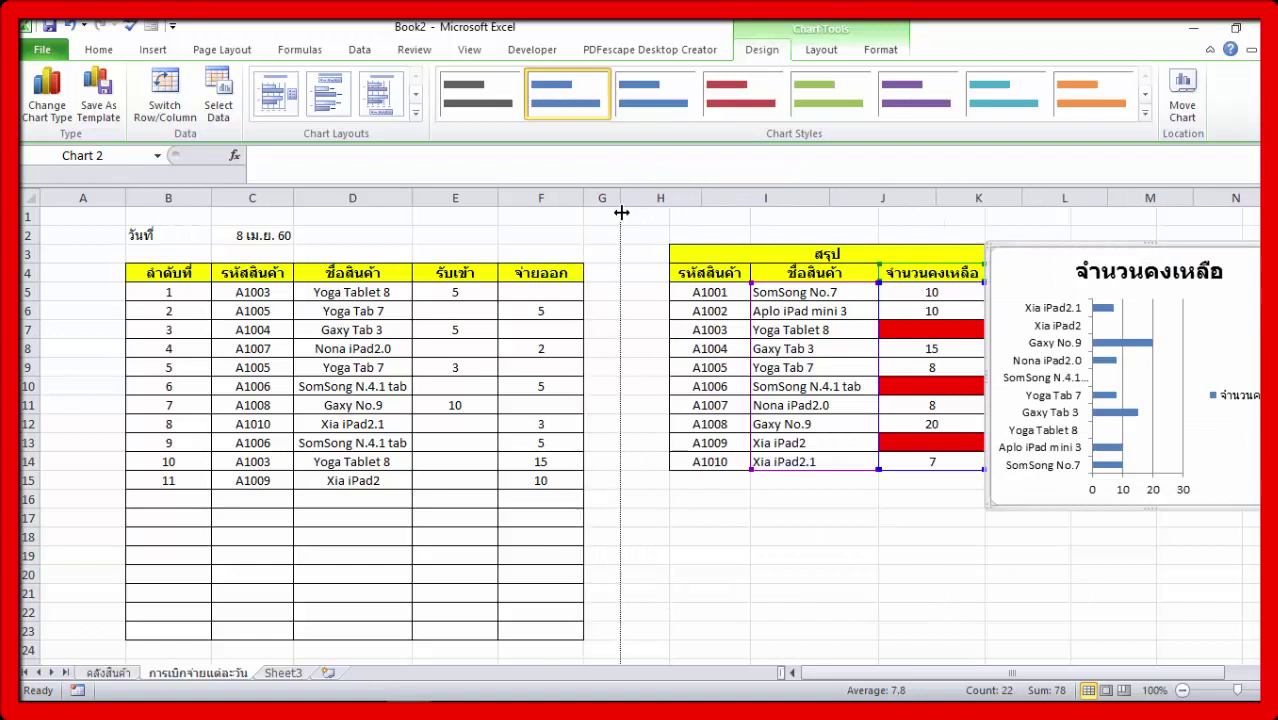
drag(1141, 251, 1116, 251)
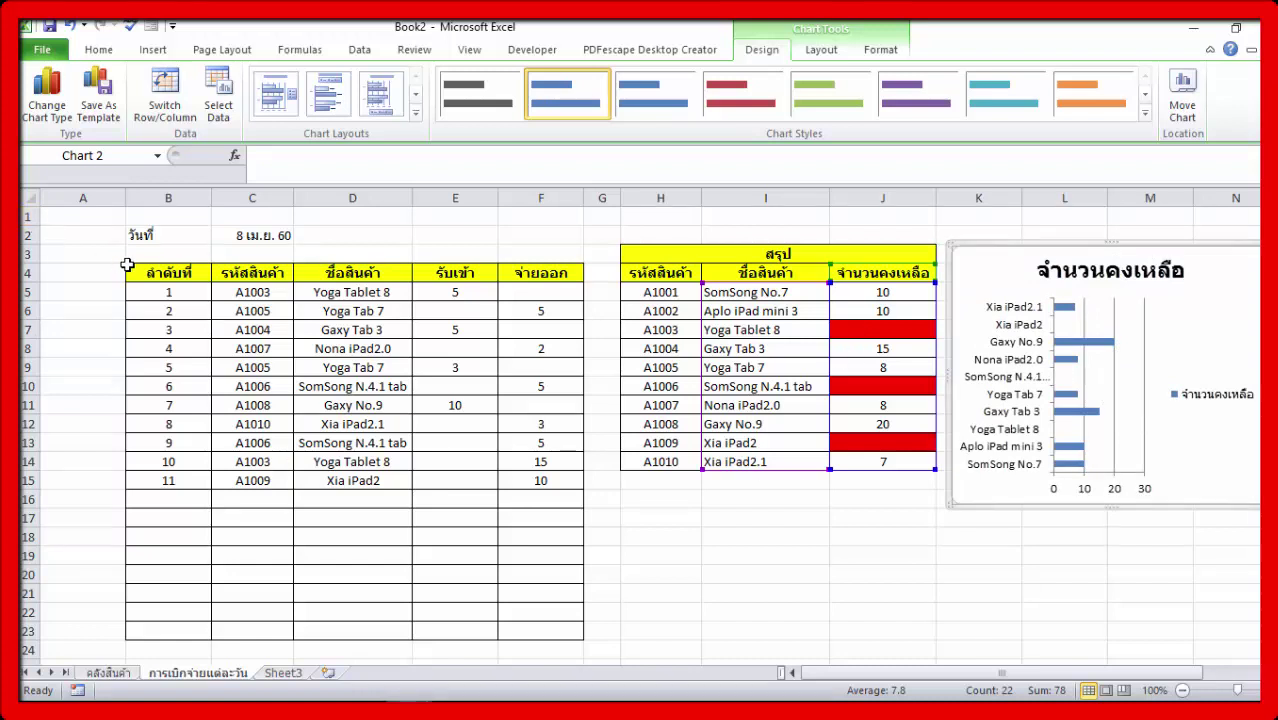
drag(157, 253, 566, 257)
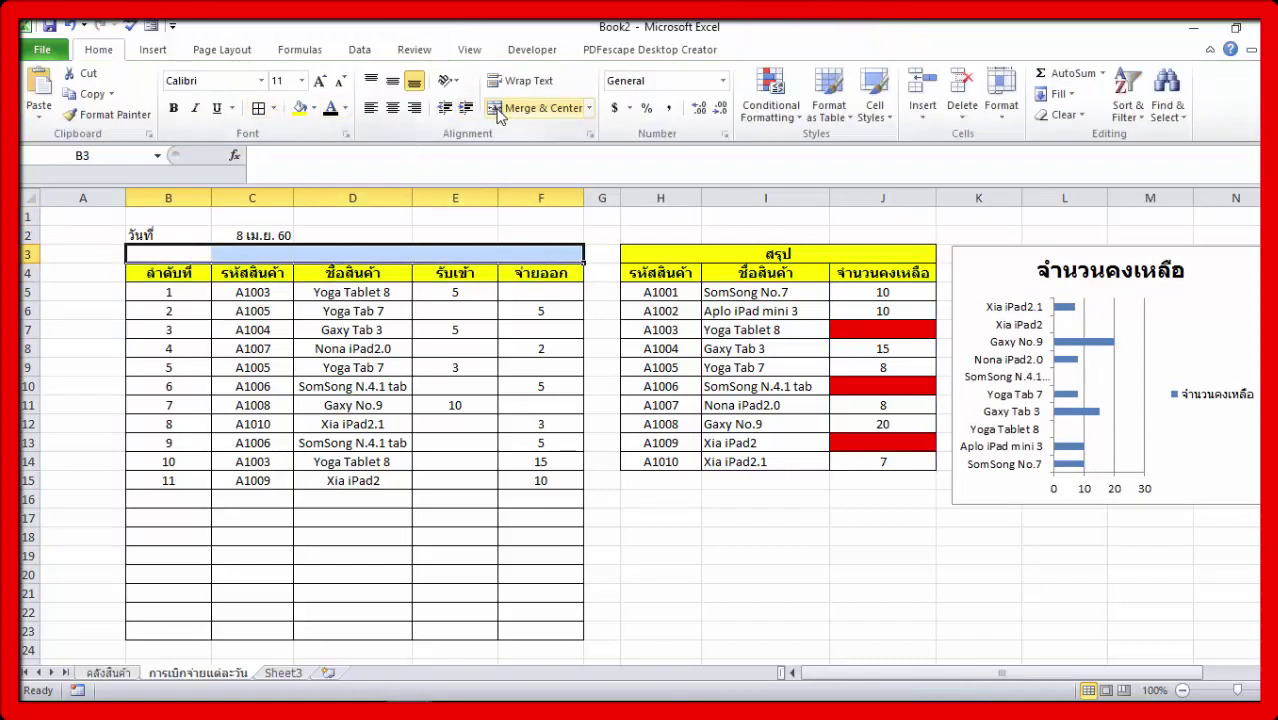
Merge B3:F3, fill it yellow, and enter the bold title 'การเบิกจ่ายสินค้า'
click(500, 108)
click(296, 115)
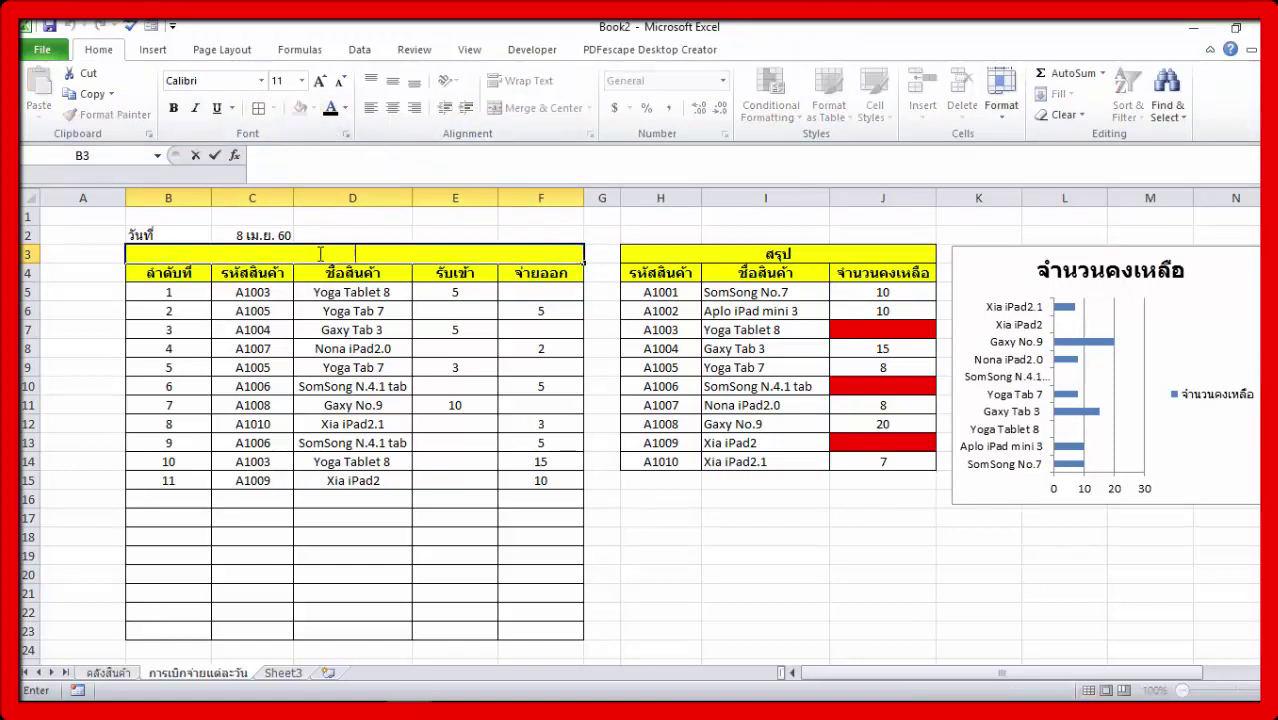
text(การเบิ)
text(กจ)
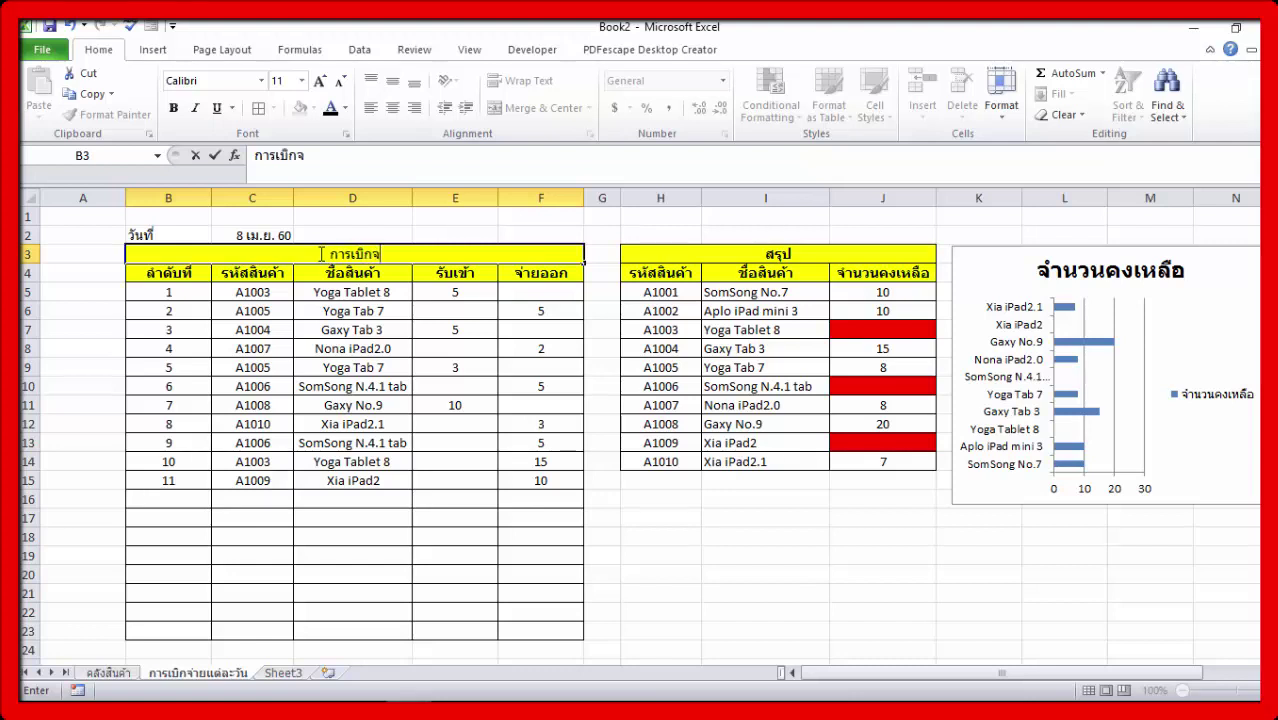
text(่าย)
text(สินค้า)
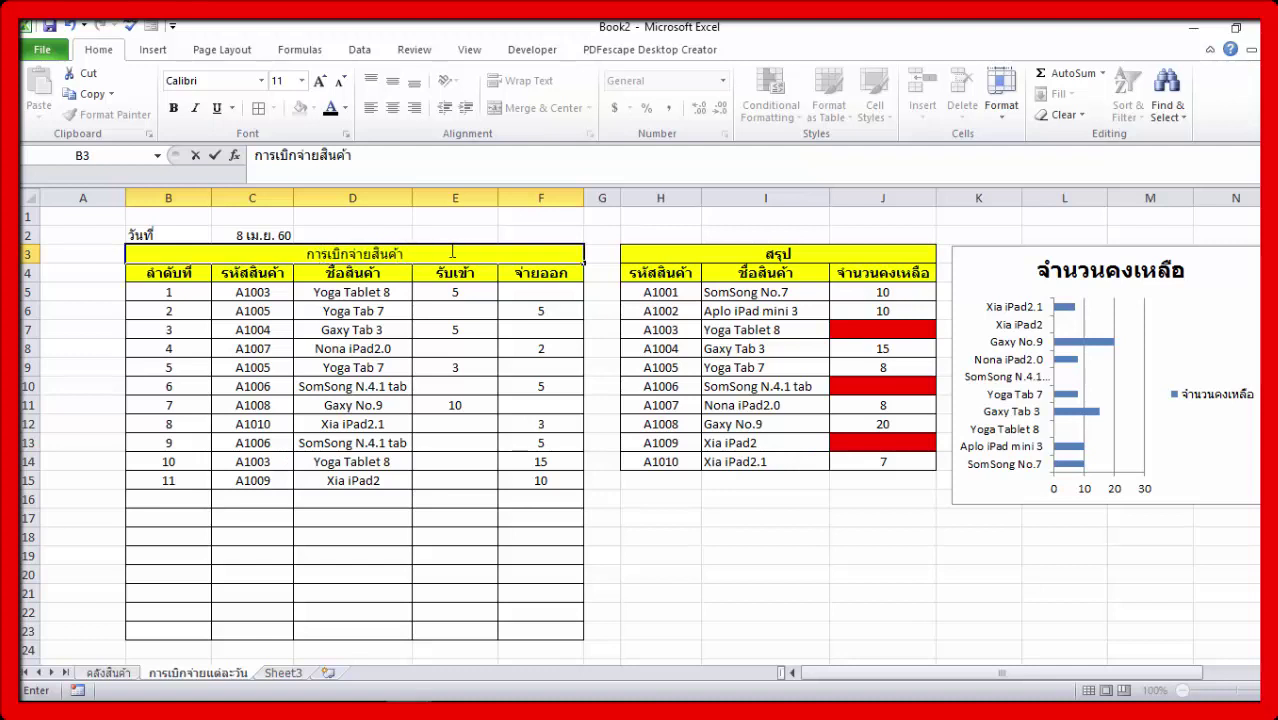
click(512, 220)
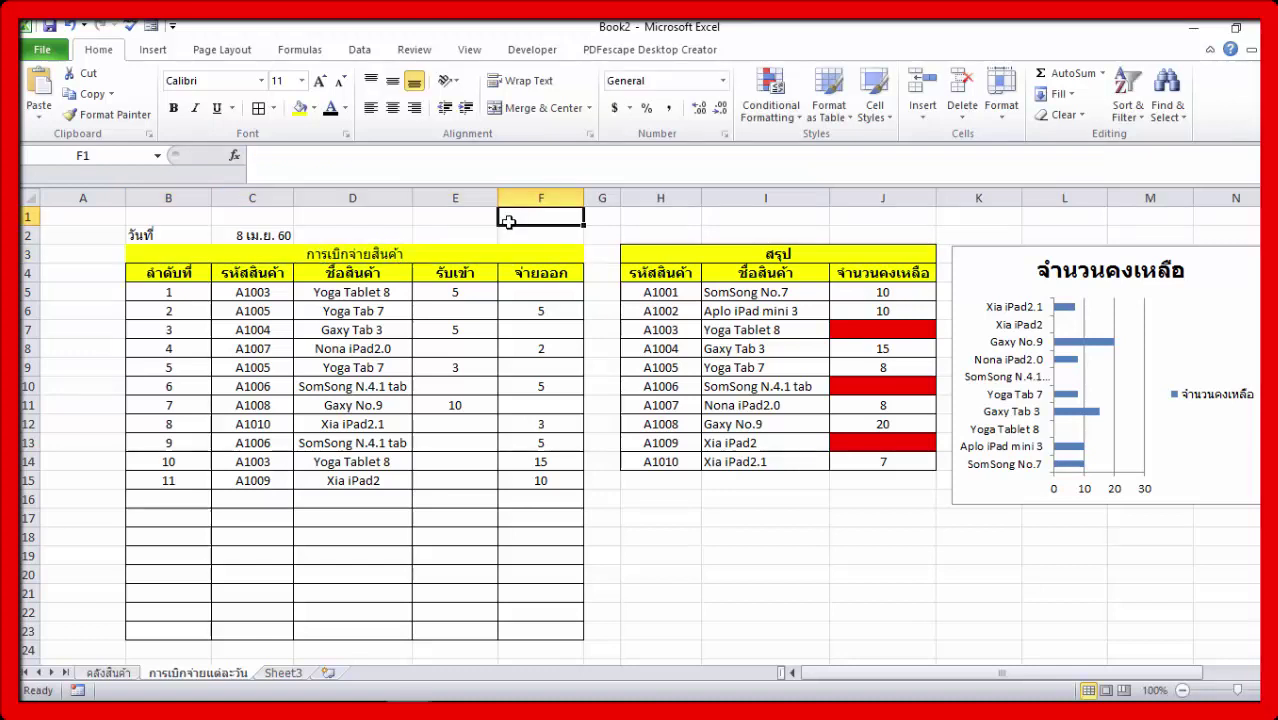
click(448, 256)
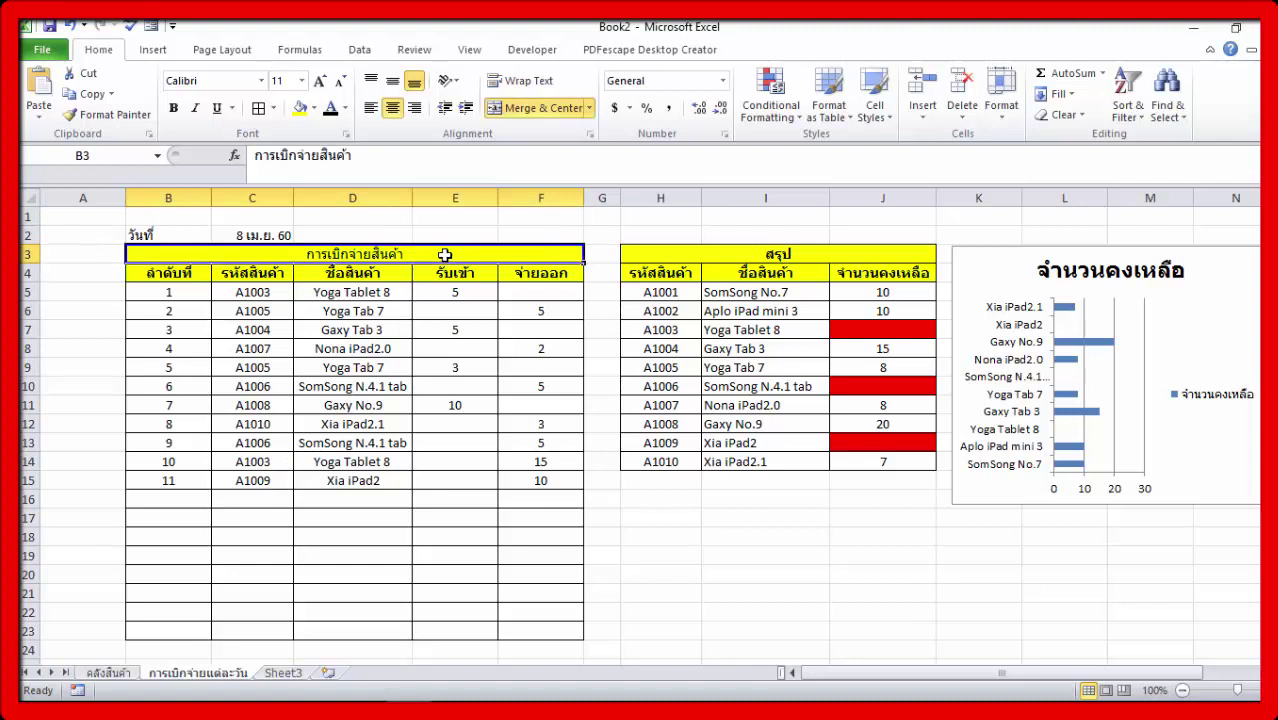
click(173, 107)
click(769, 571)
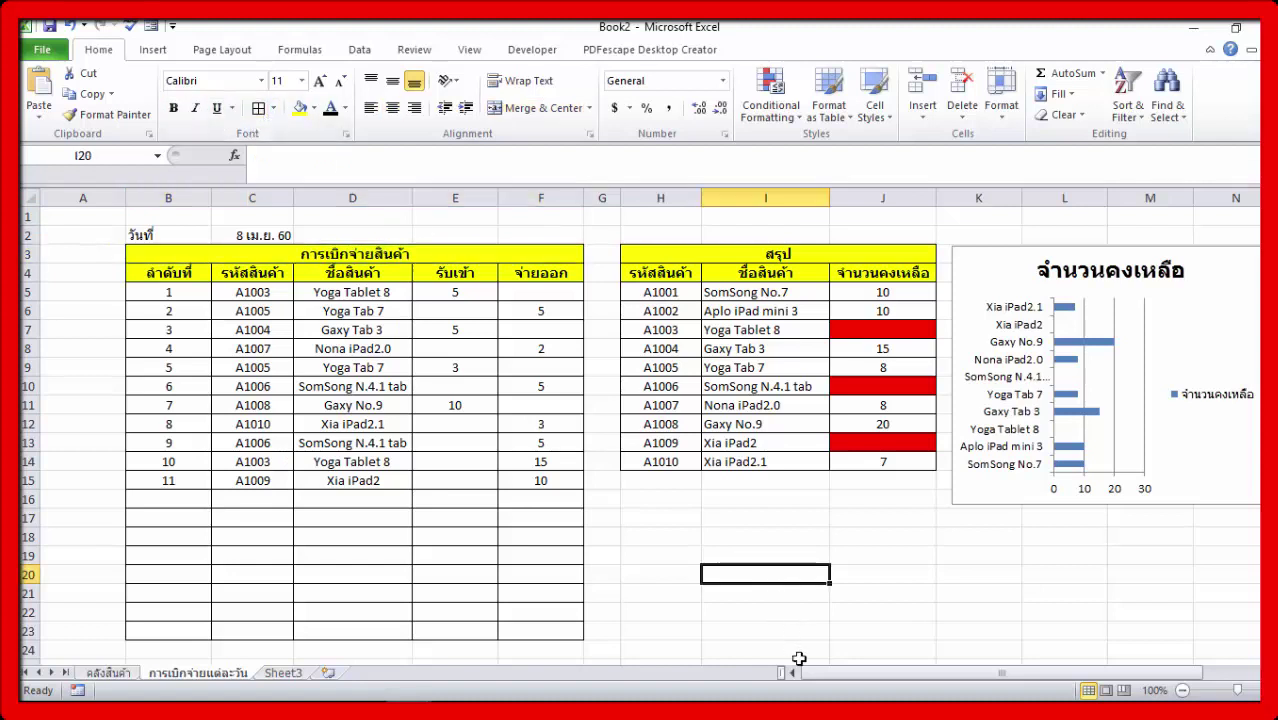
click(1238, 343)
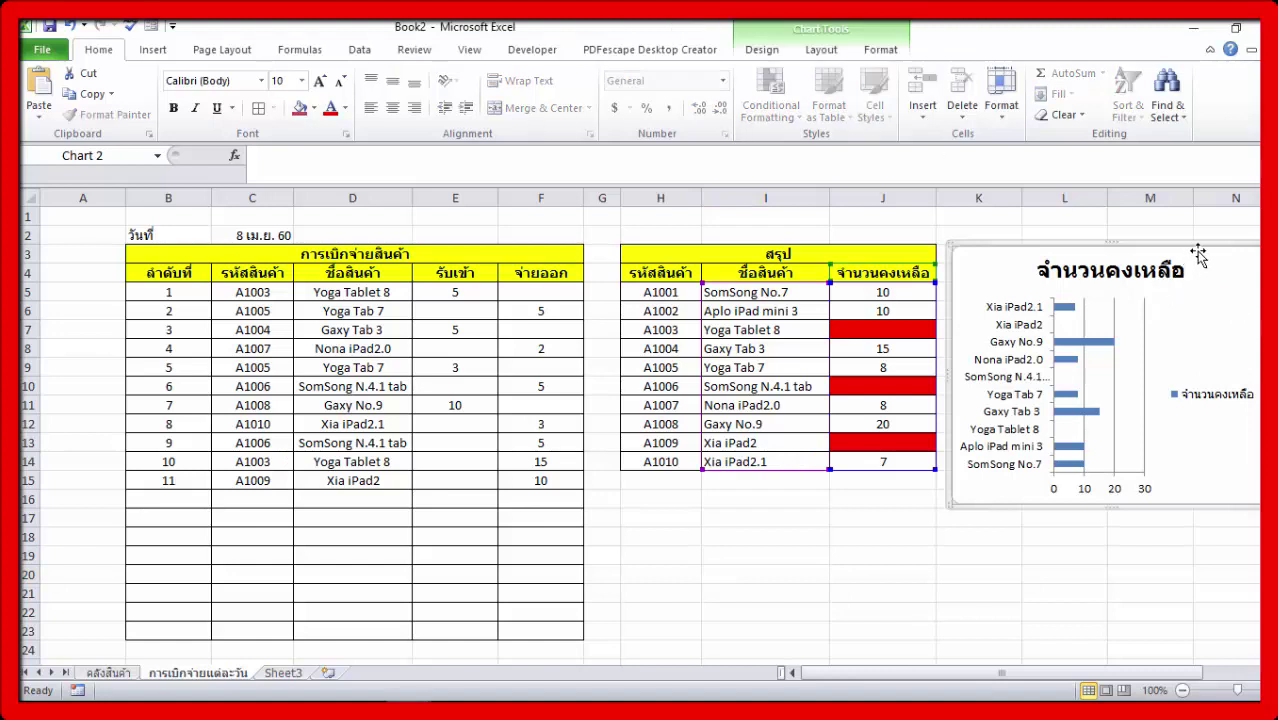
Apply a dark chart style with red bars to the remaining-stock chart
click(762, 49)
click(1146, 117)
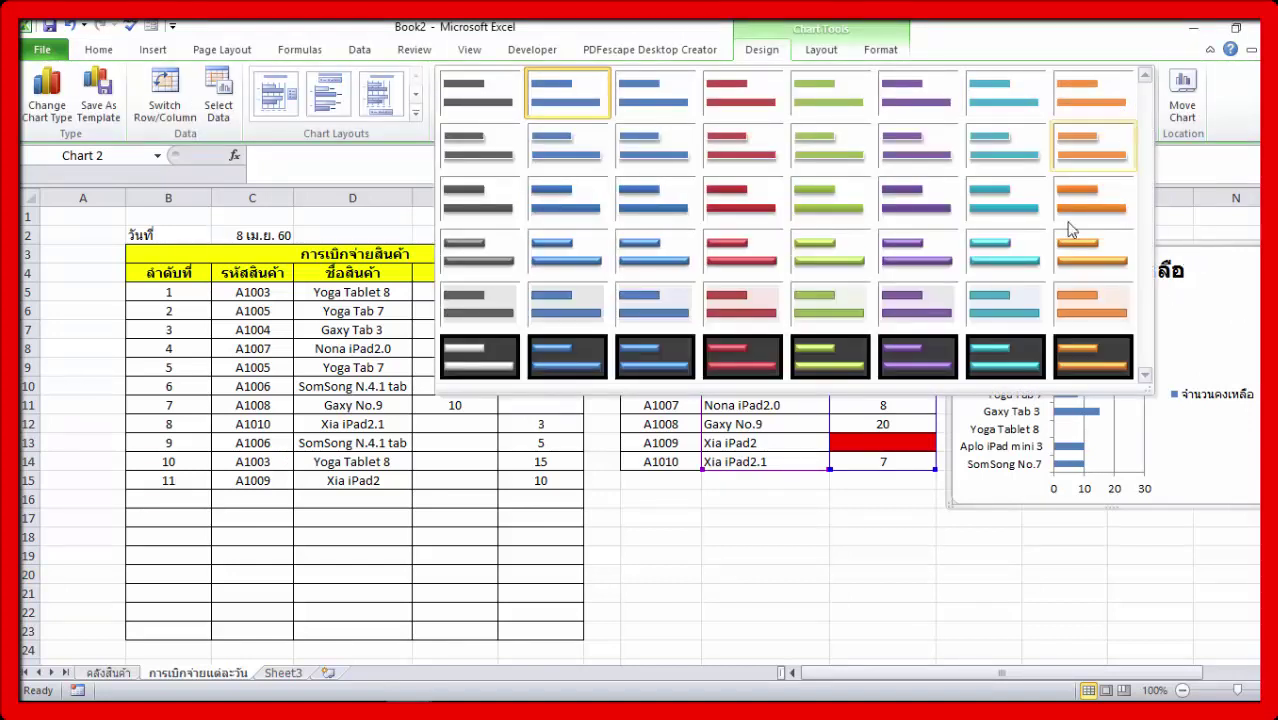
click(738, 351)
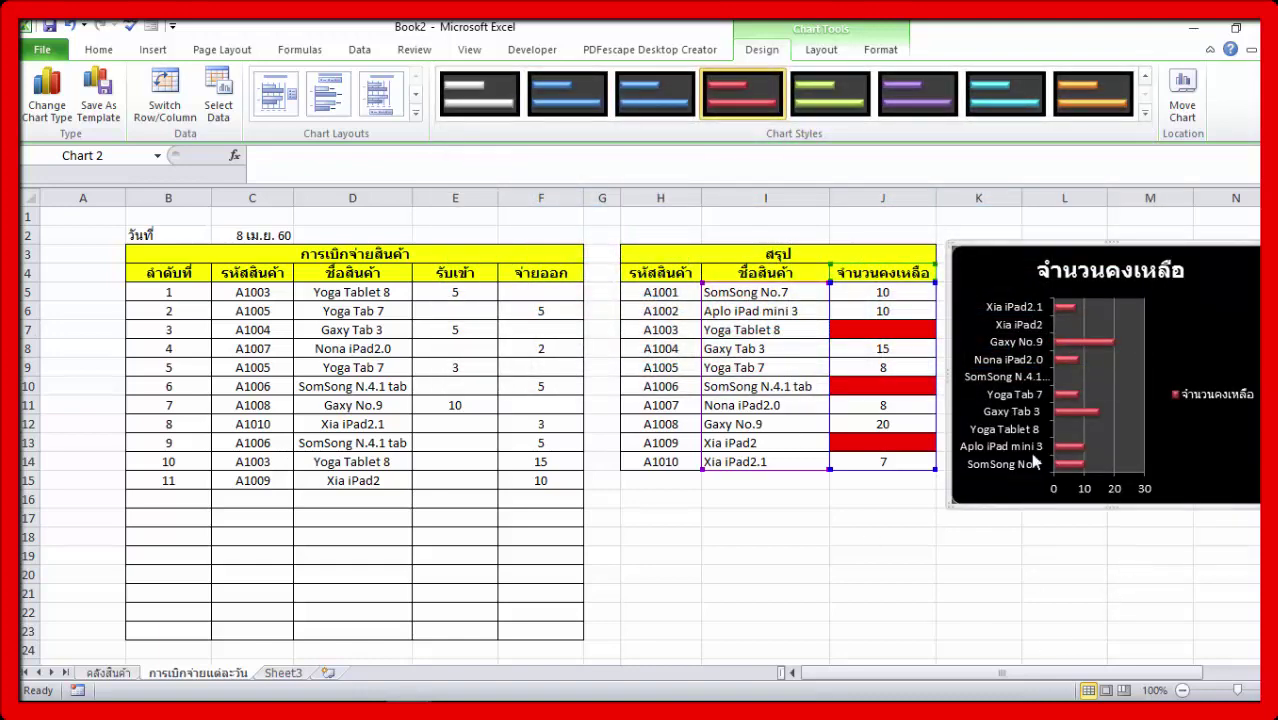
click(1146, 114)
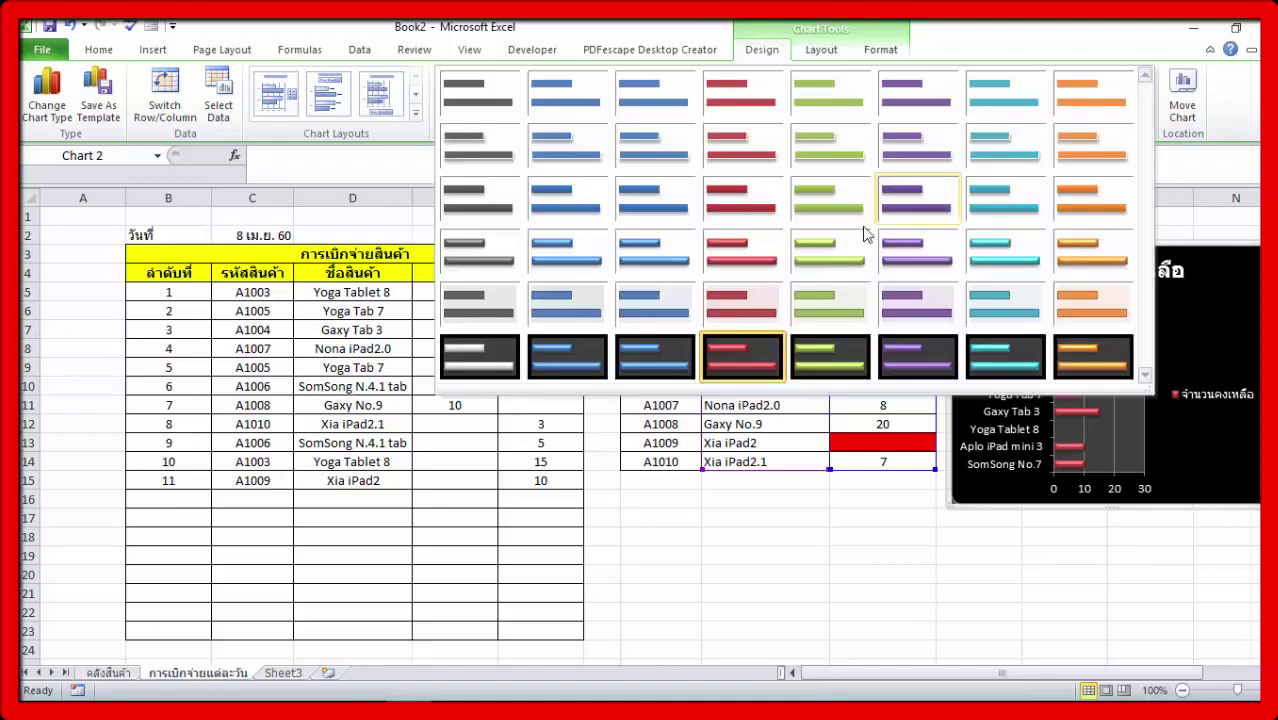
click(760, 308)
Drag the chart's bottom edge down to make the chart taller
click(1064, 612)
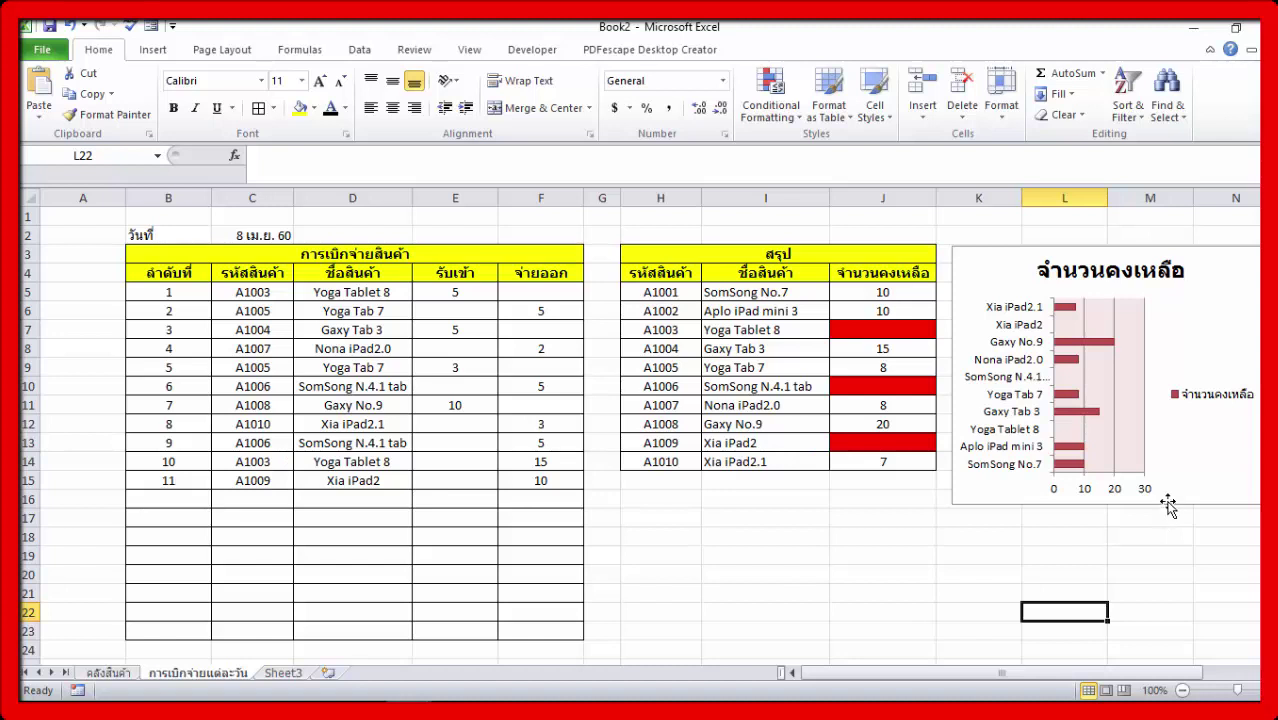
click(1168, 505)
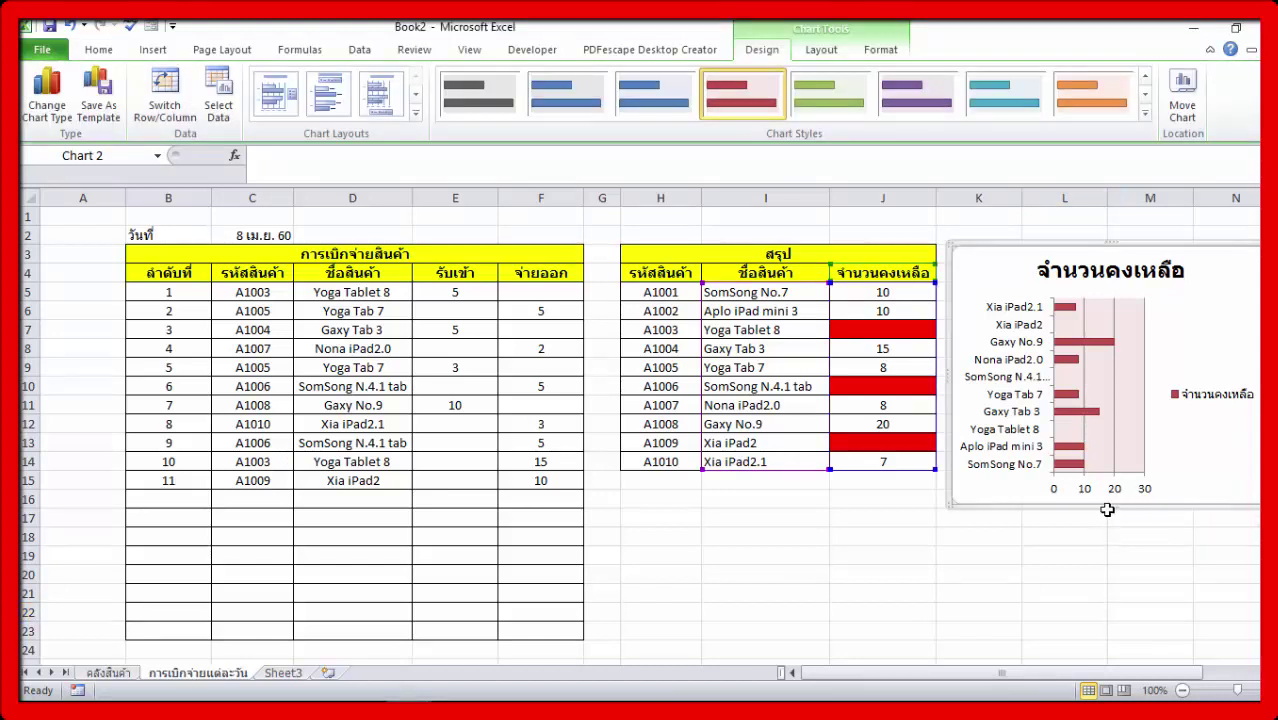
drag(1113, 508, 1108, 640)
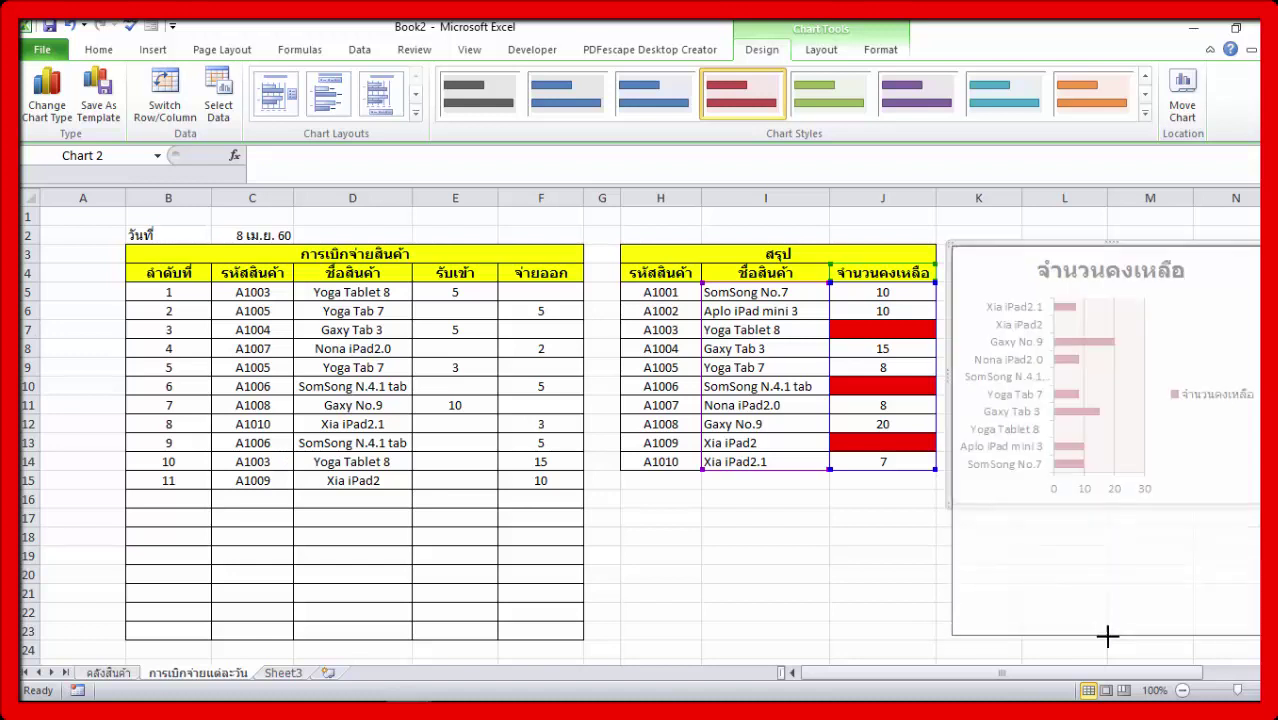
click(738, 540)
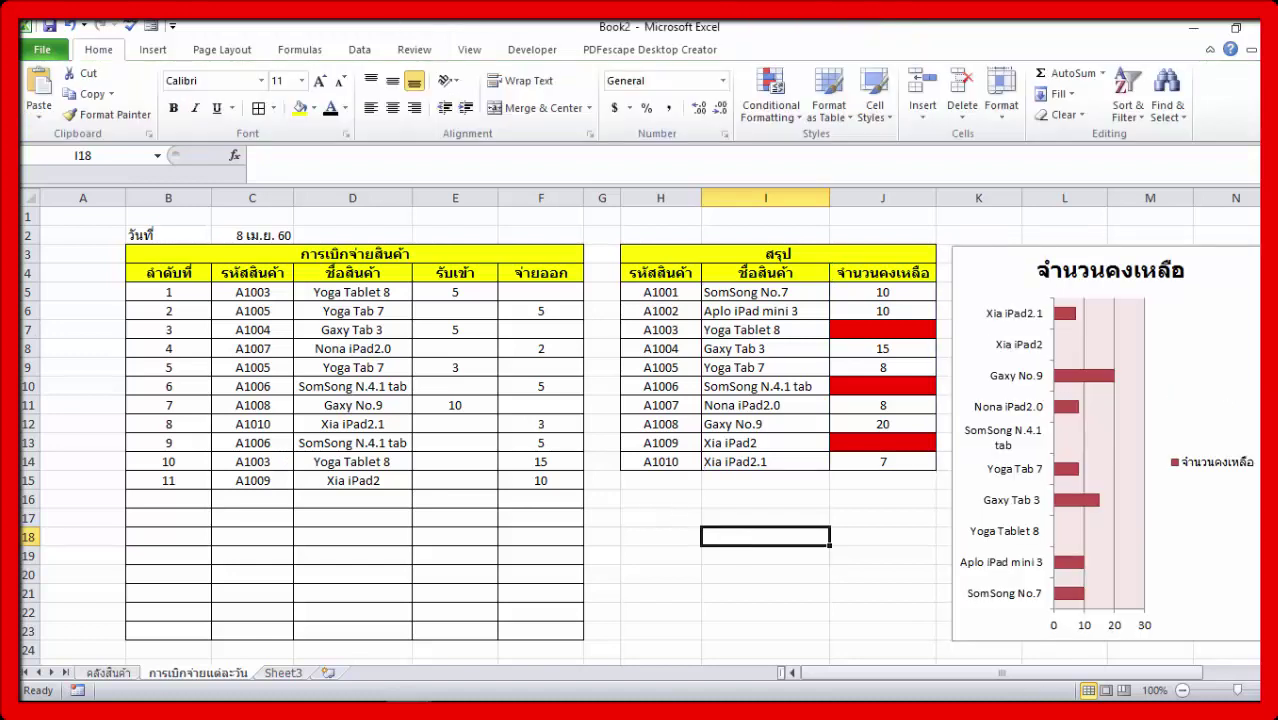
Switch the chart to the glossy orange bar style
click(1162, 245)
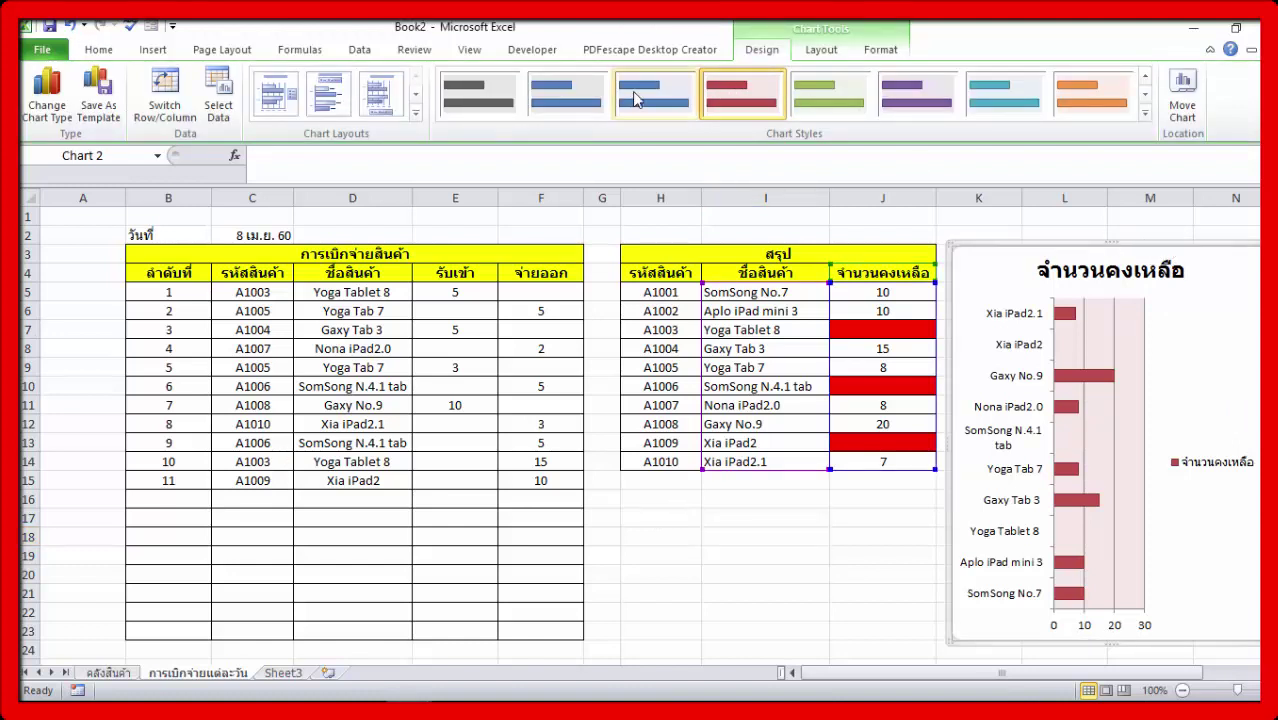
click(475, 108)
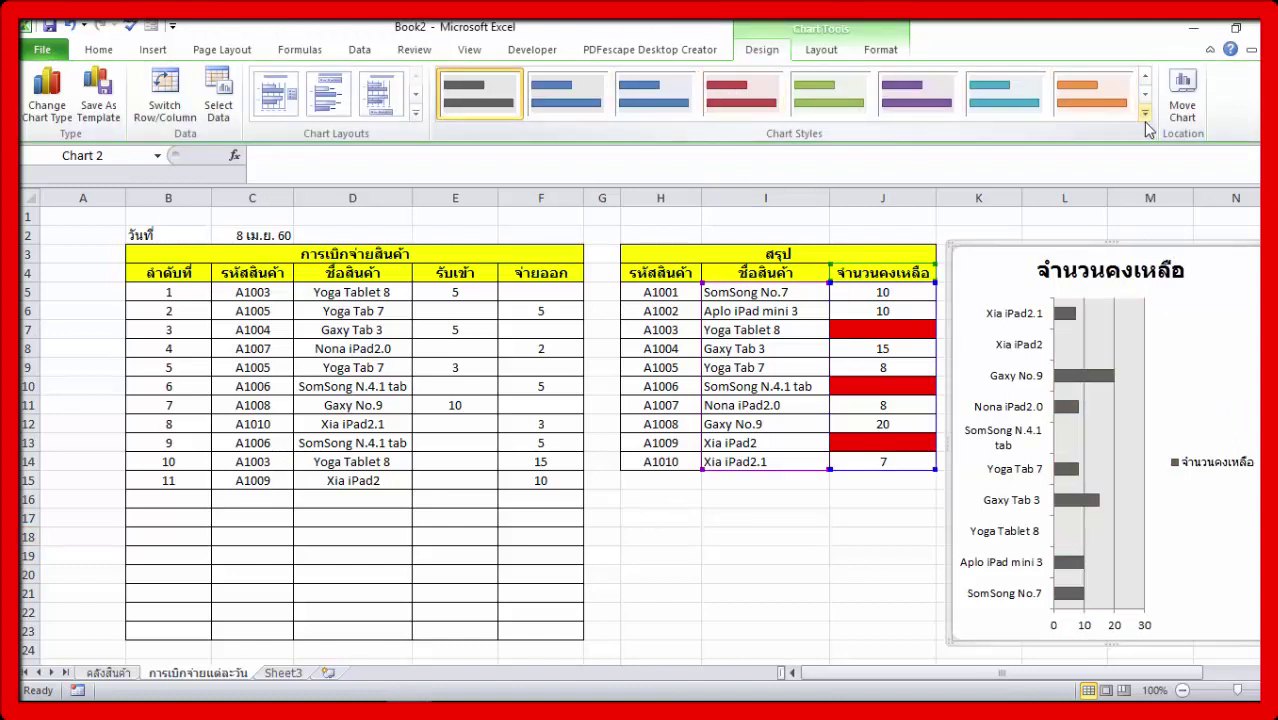
click(1106, 110)
click(1144, 114)
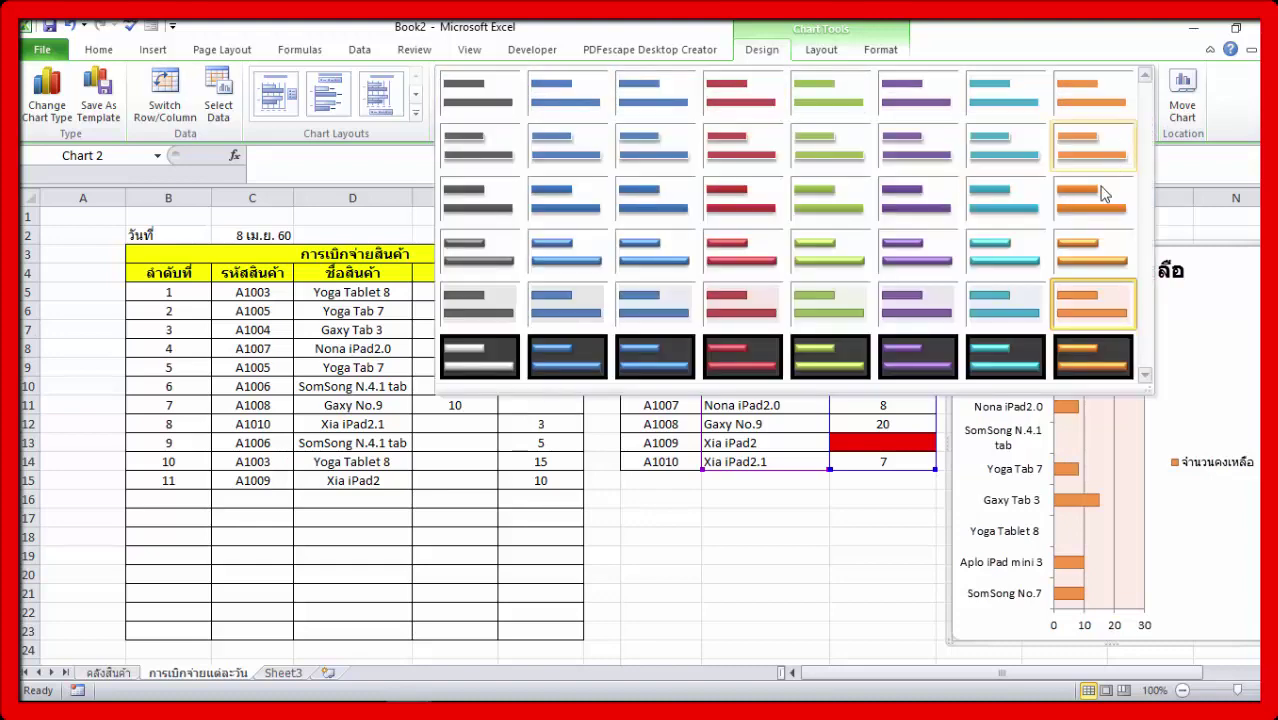
click(1076, 260)
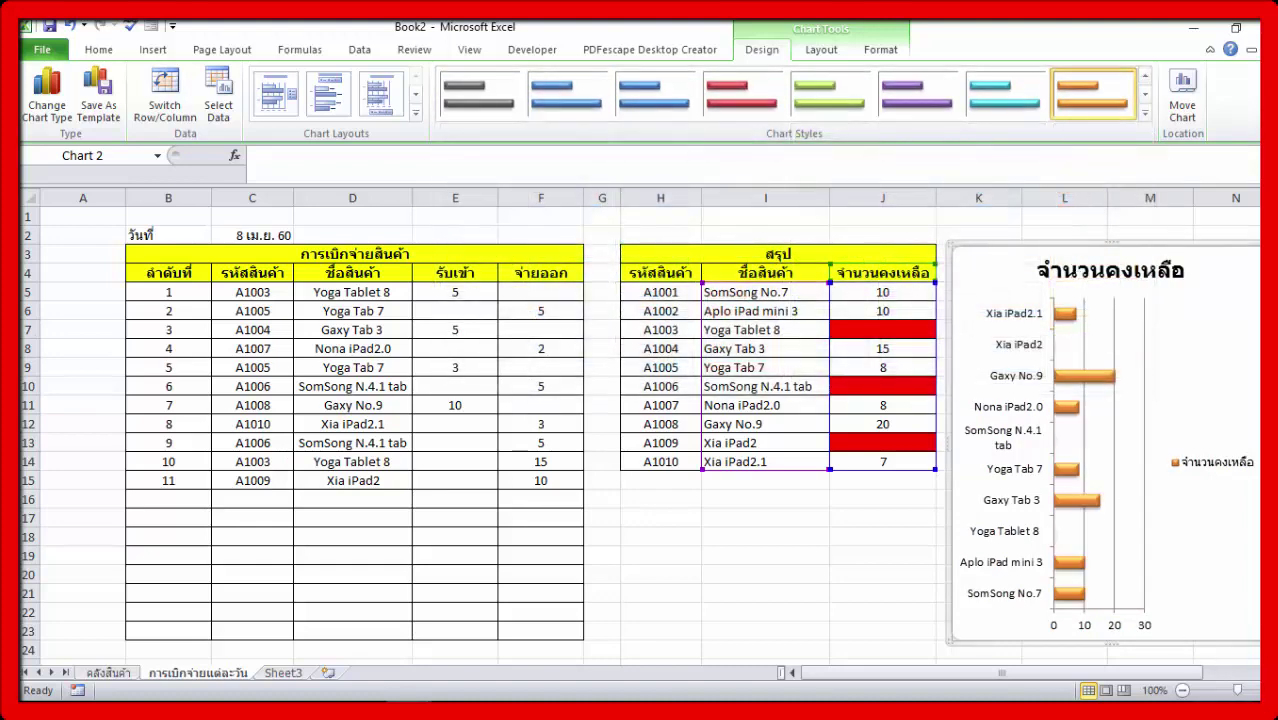
click(793, 575)
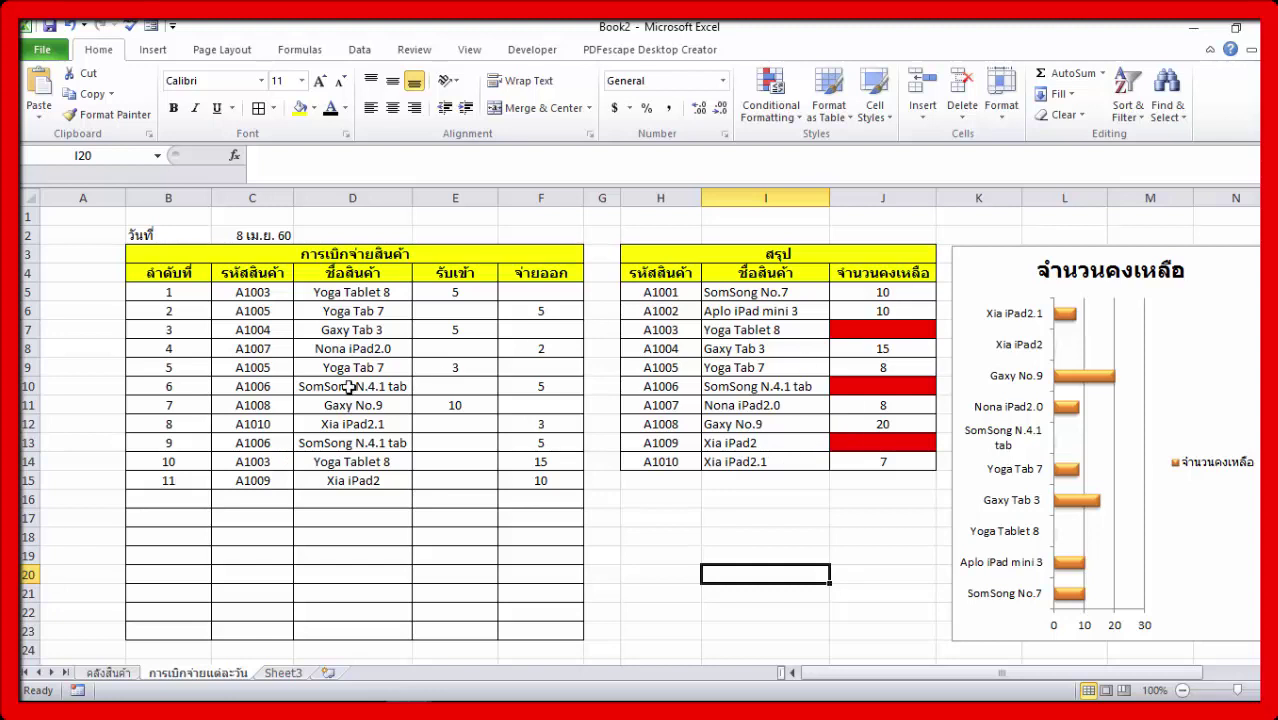
In row 16, choose product code A1001 and enter 15 received in E16
click(255, 499)
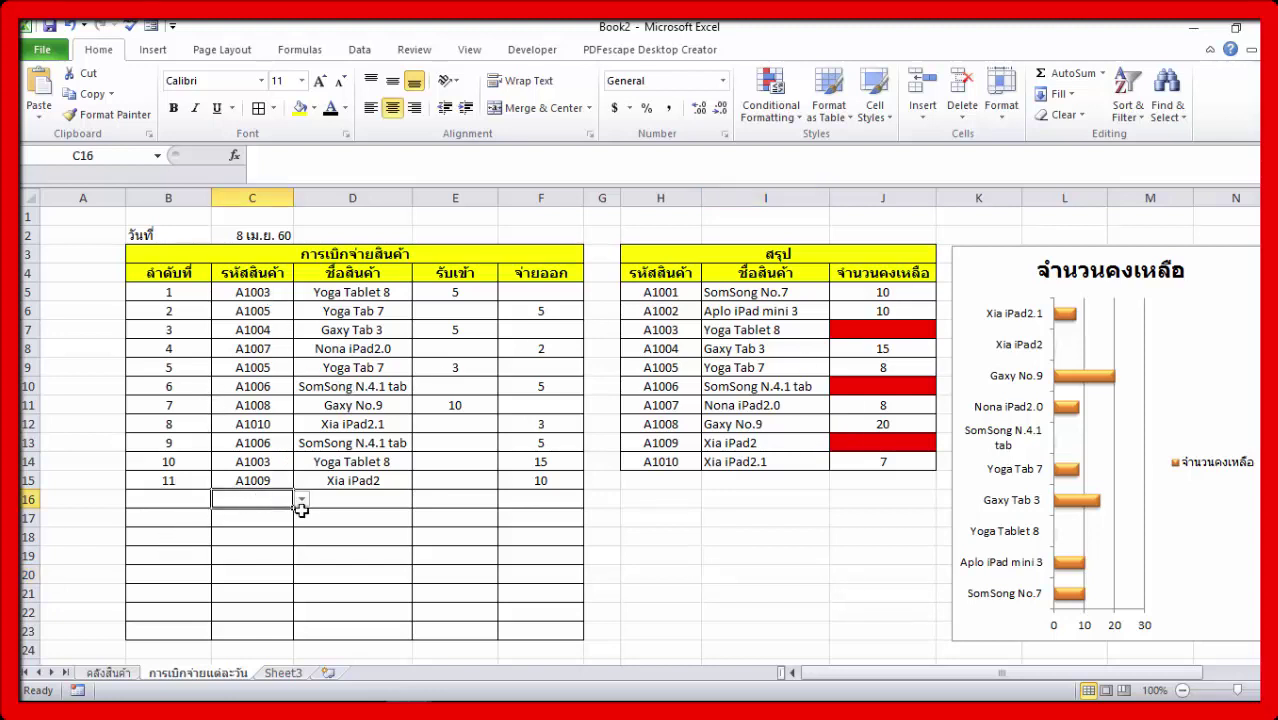
click(301, 499)
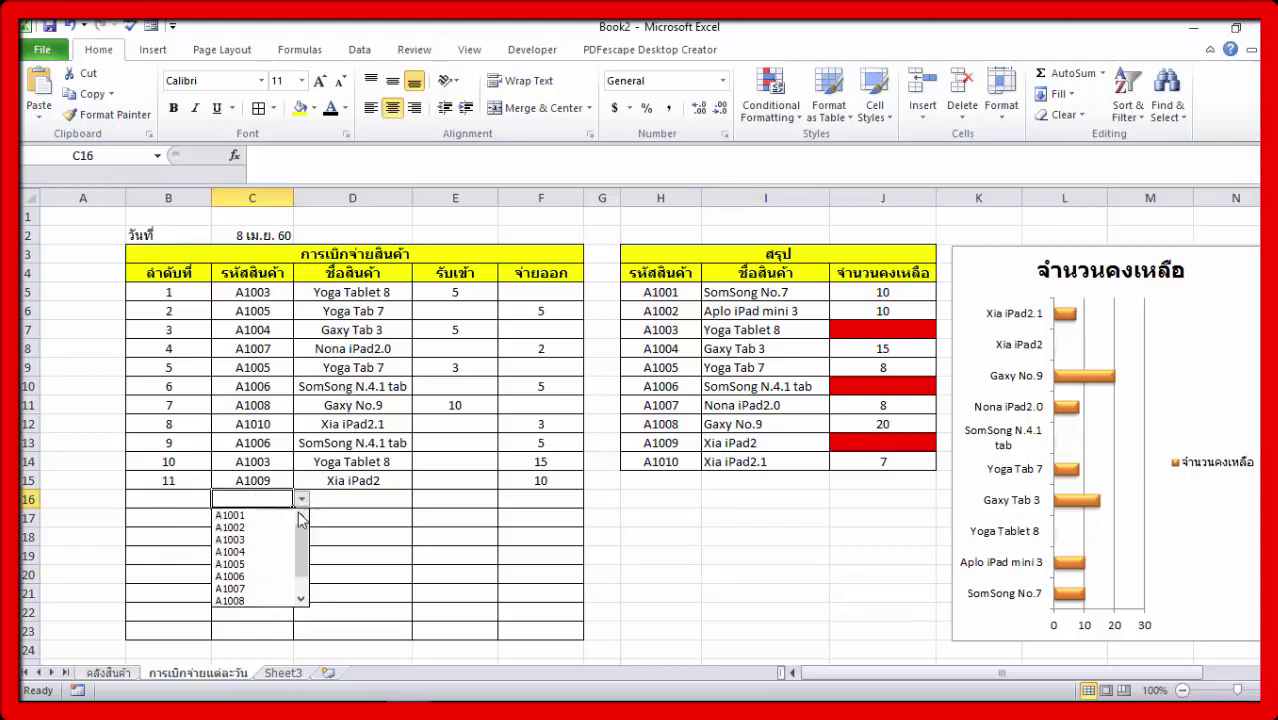
click(245, 515)
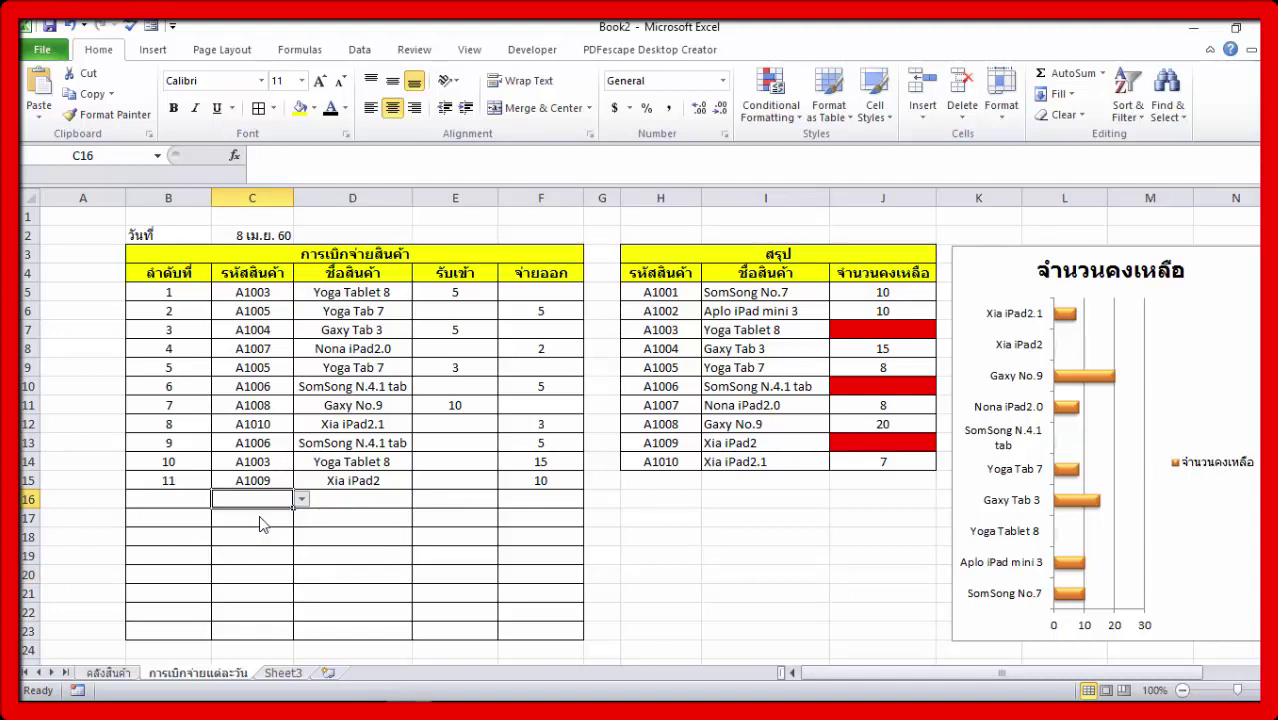
text(A1001)
click(455, 504)
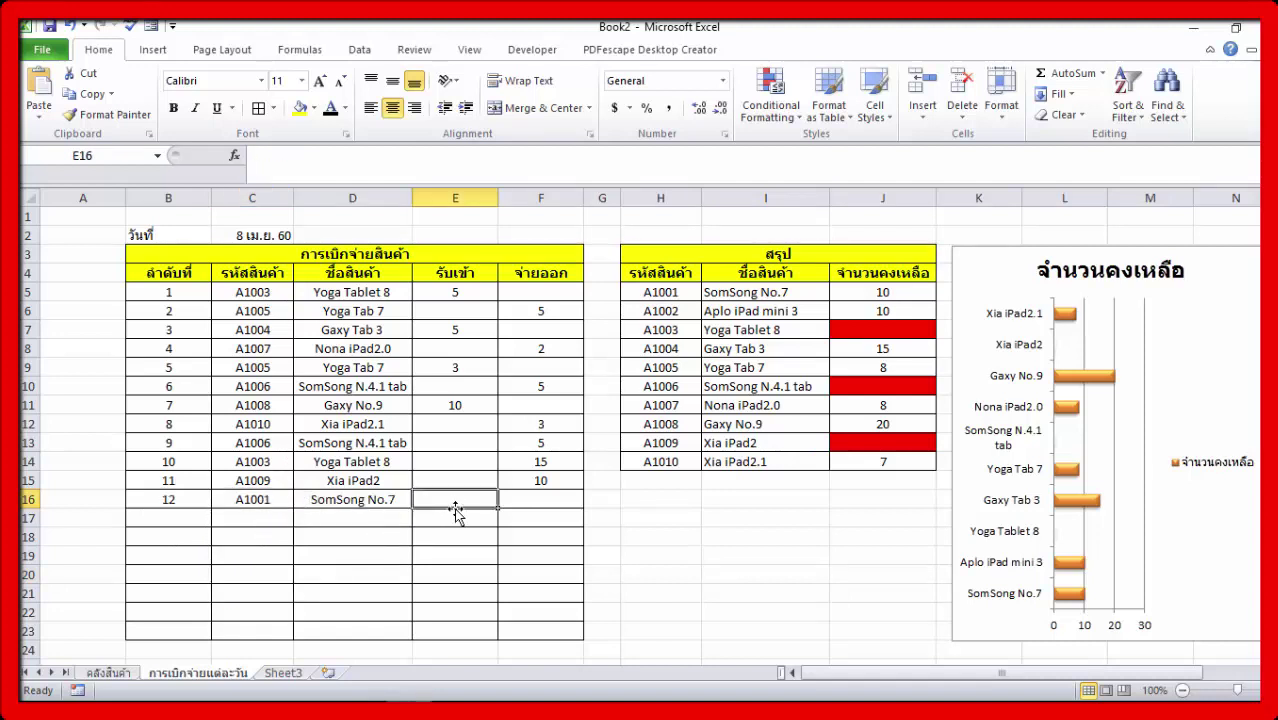
text(ถ)
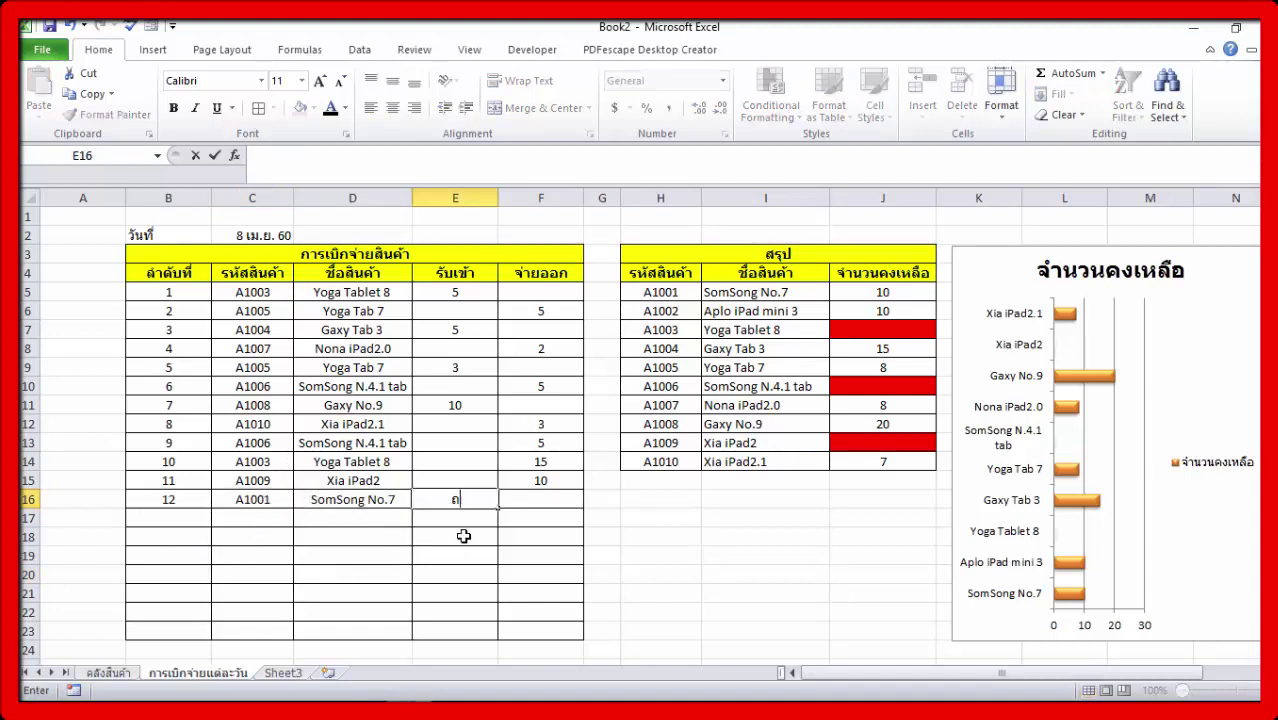
key(Return)
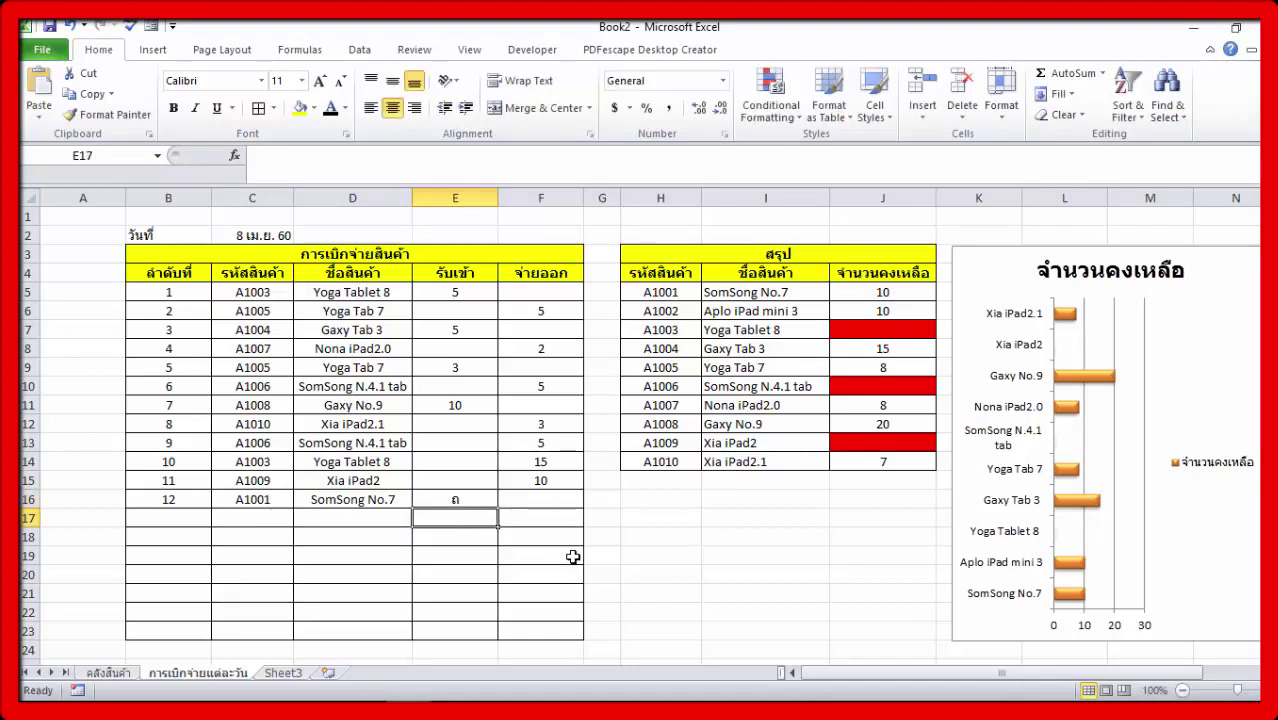
click(486, 498)
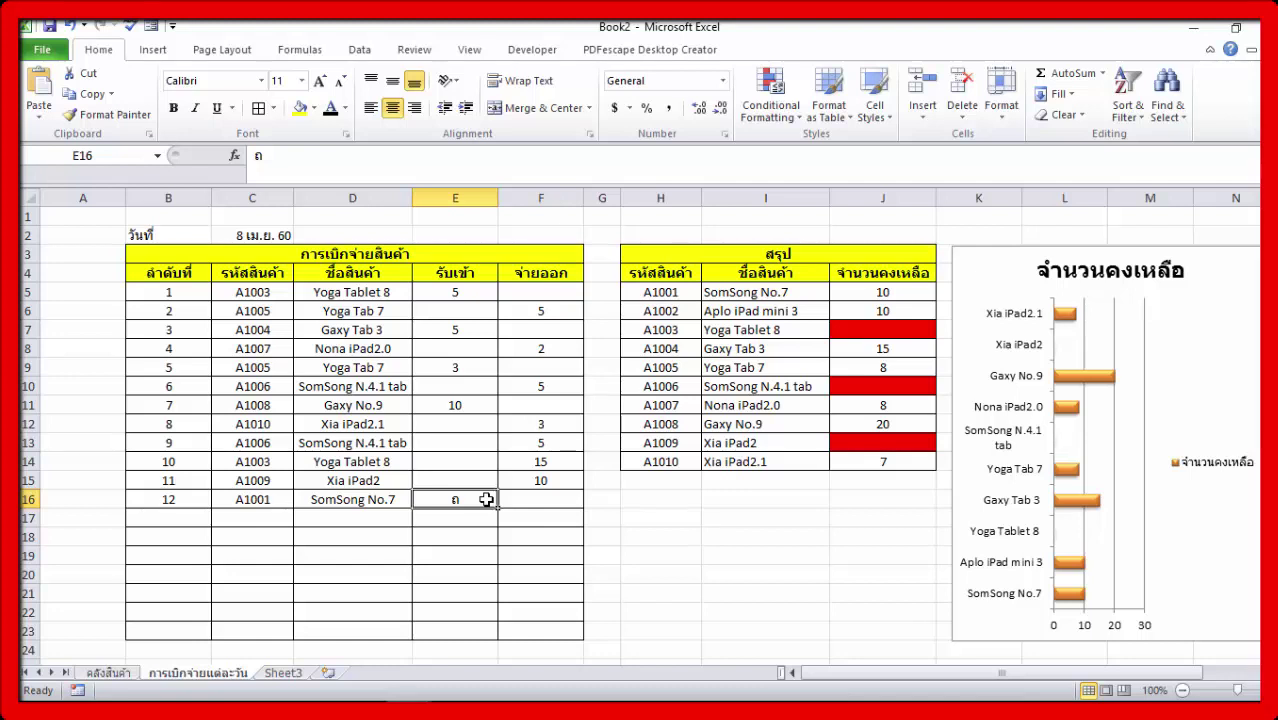
key(Delete)
text(1)
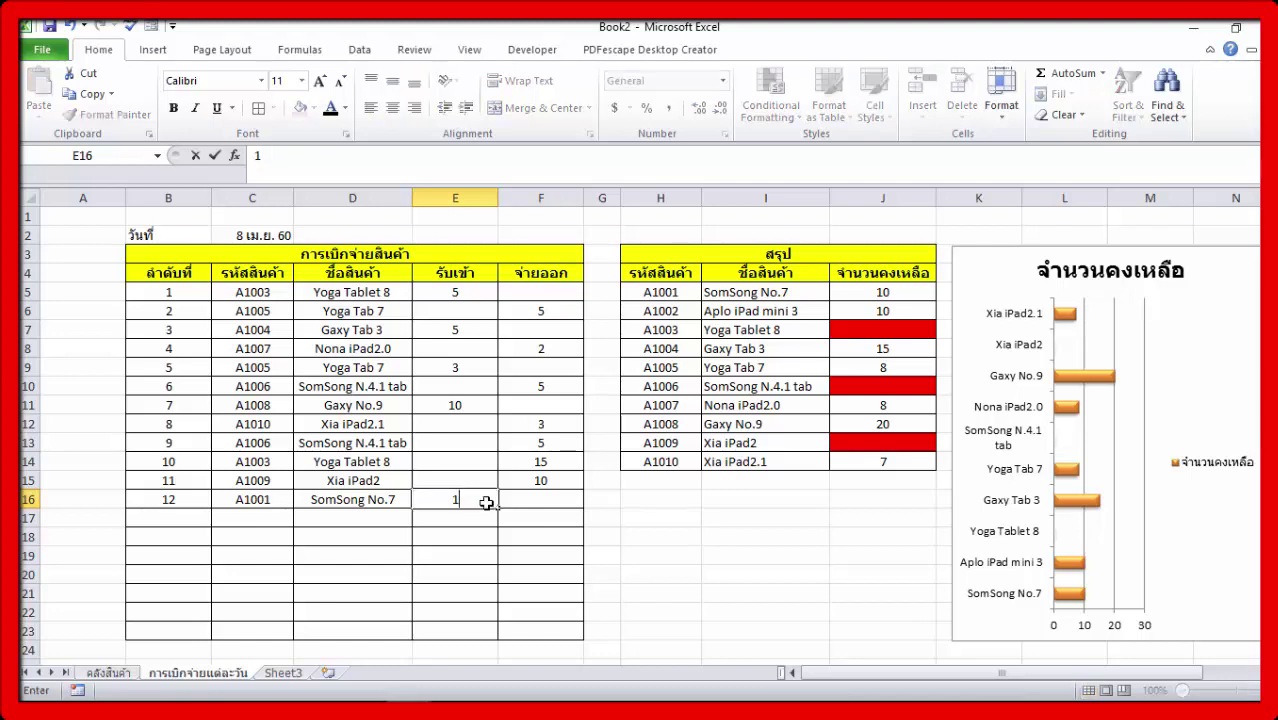
text(5)
key(Return)
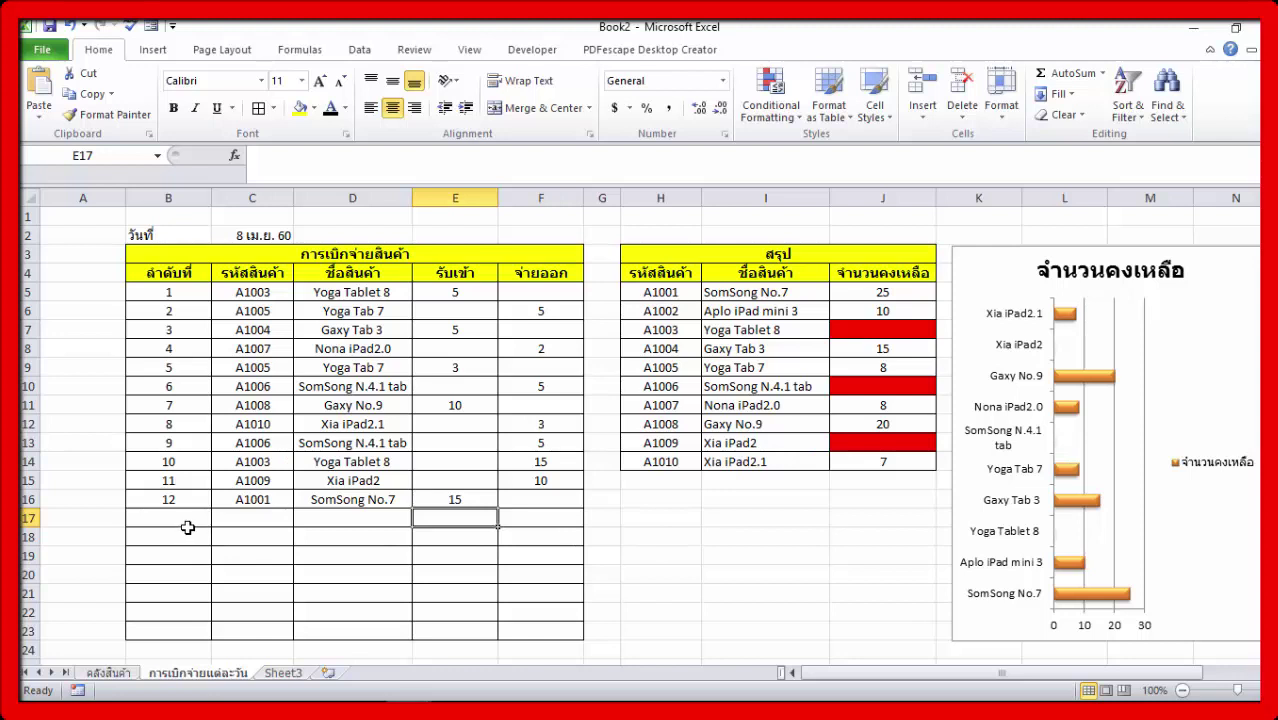
In row 17, choose product code A1003 and enter 20 received in E17
click(245, 526)
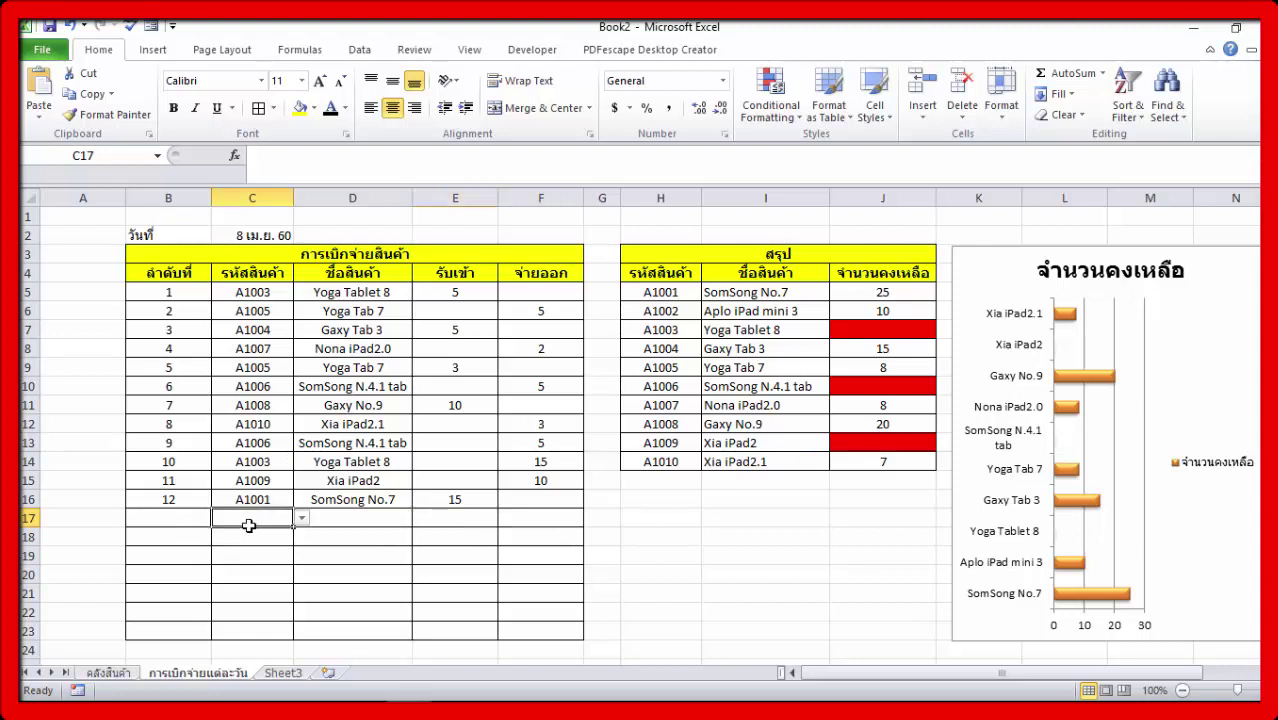
click(301, 518)
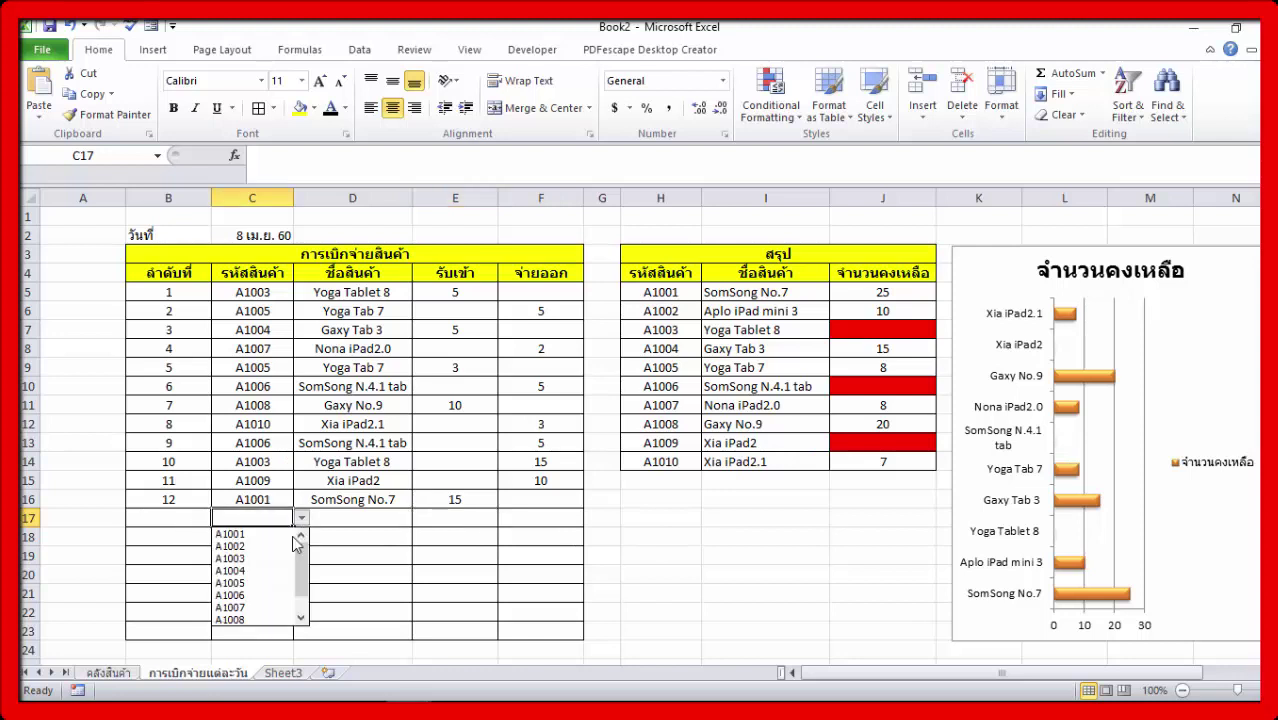
click(245, 559)
click(485, 521)
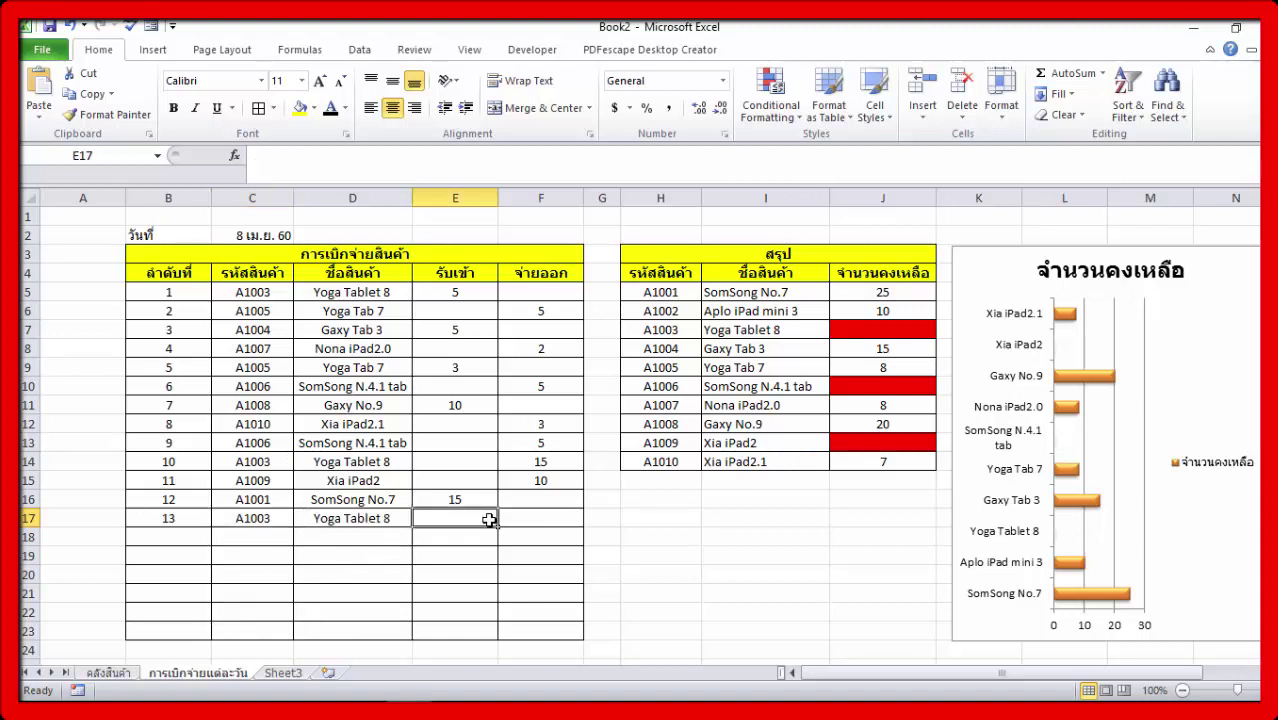
text(20)
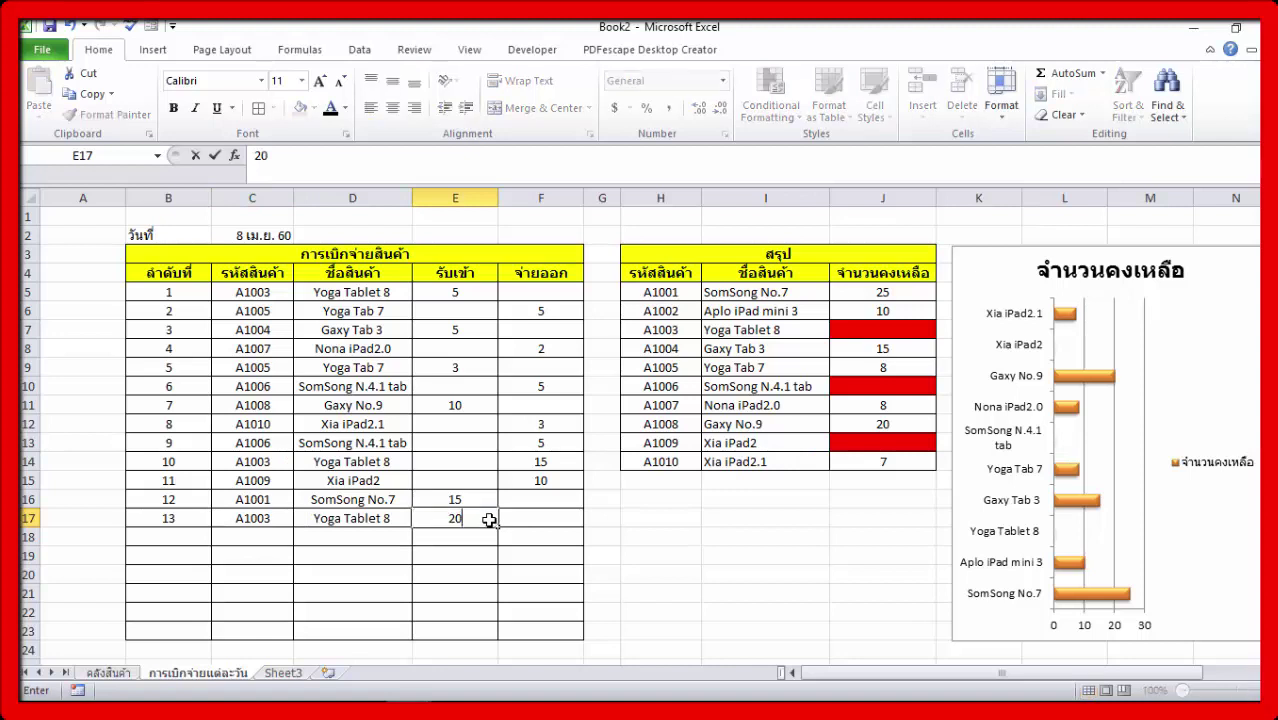
key(Return)
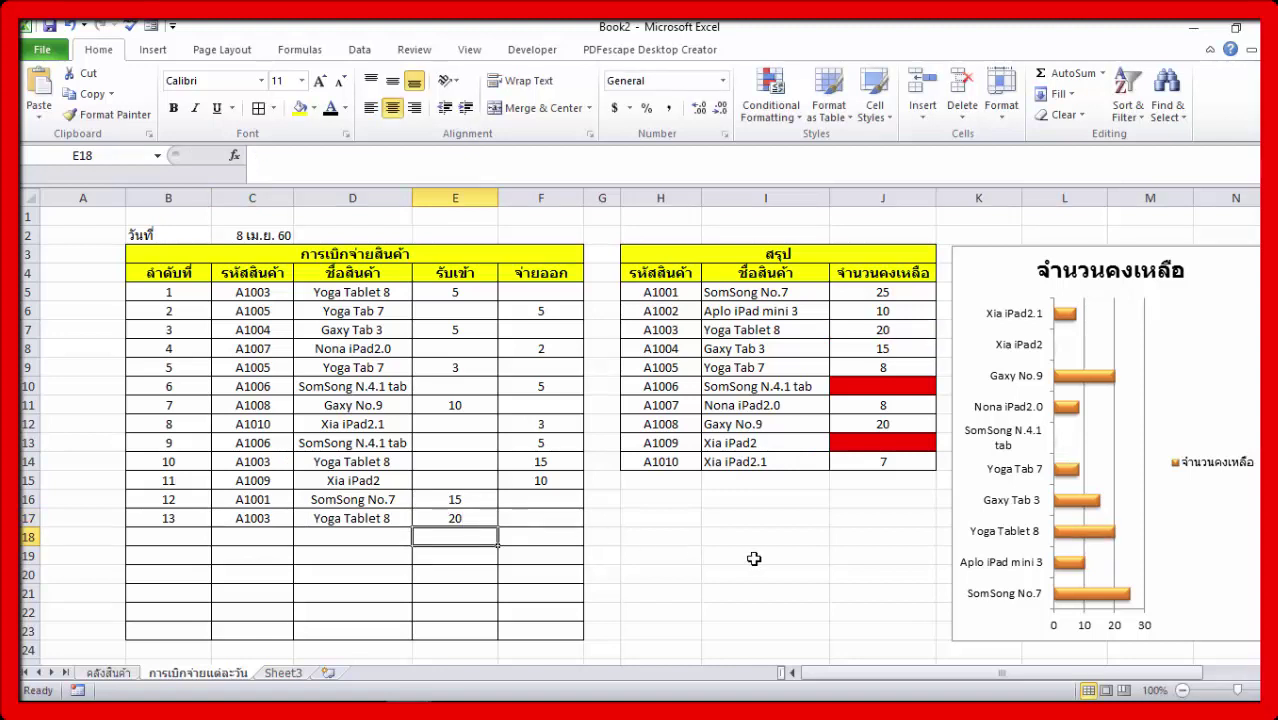
click(752, 556)
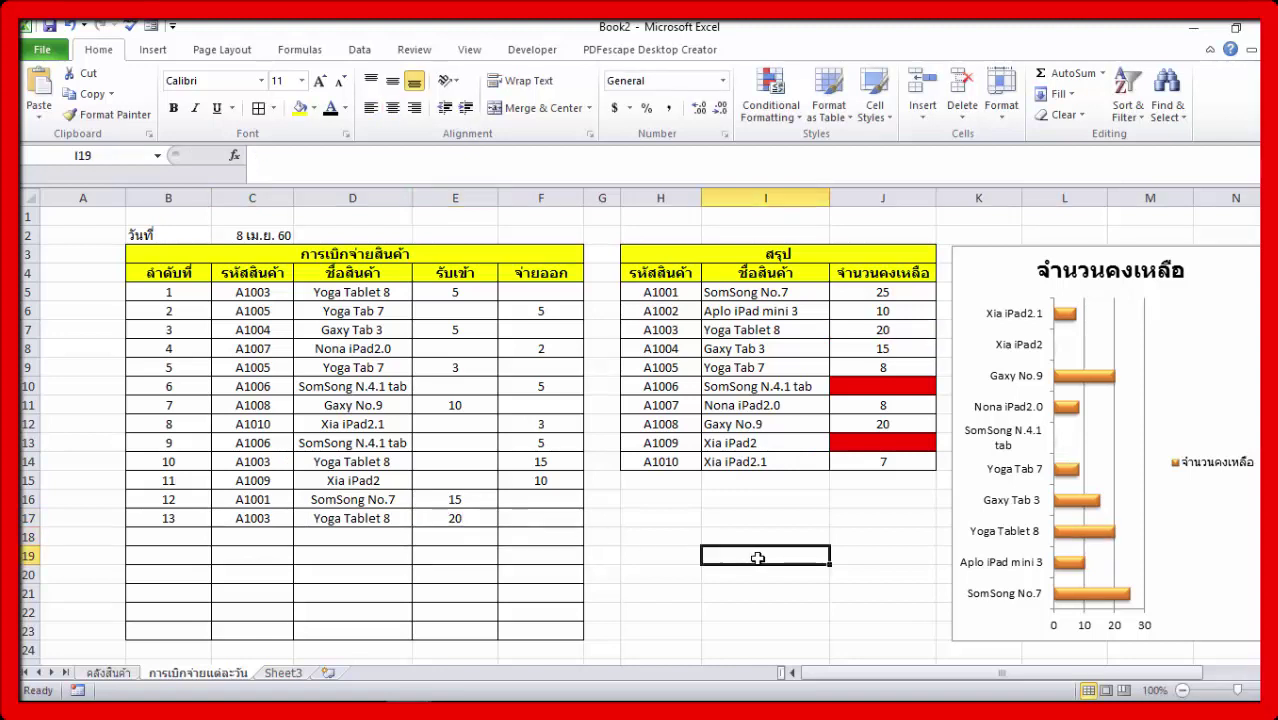
click(108, 673)
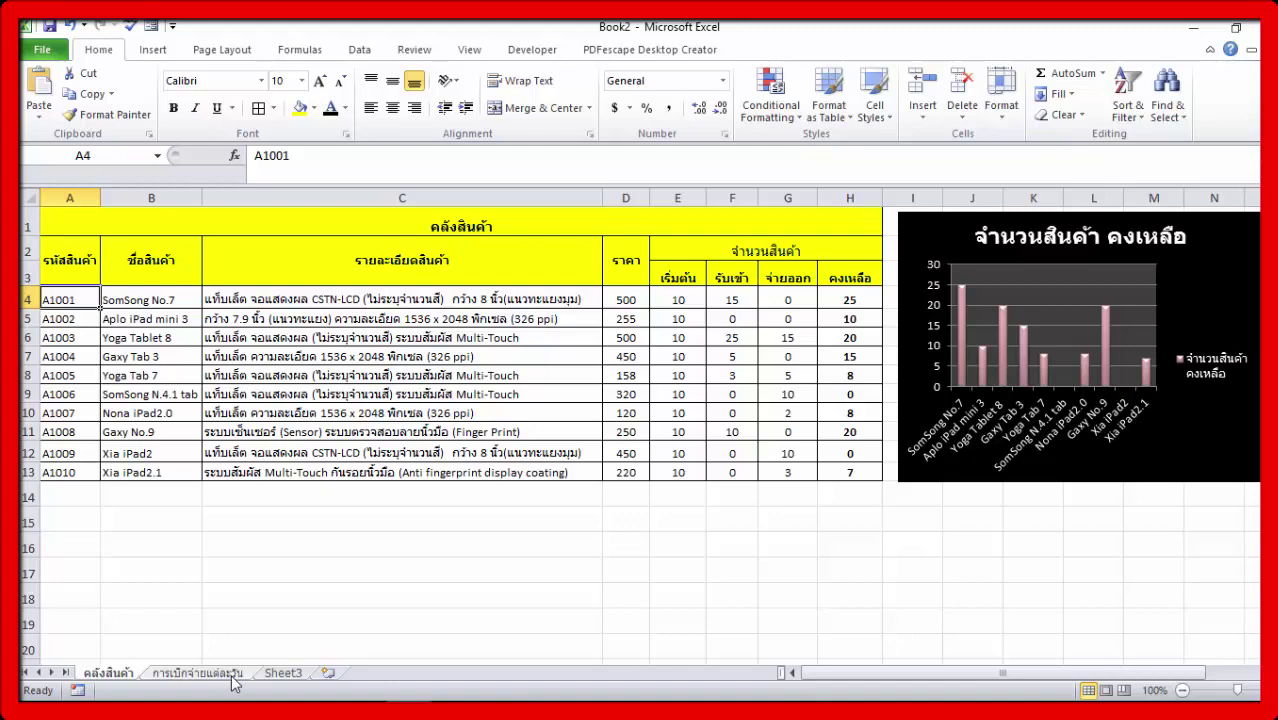
click(200, 673)
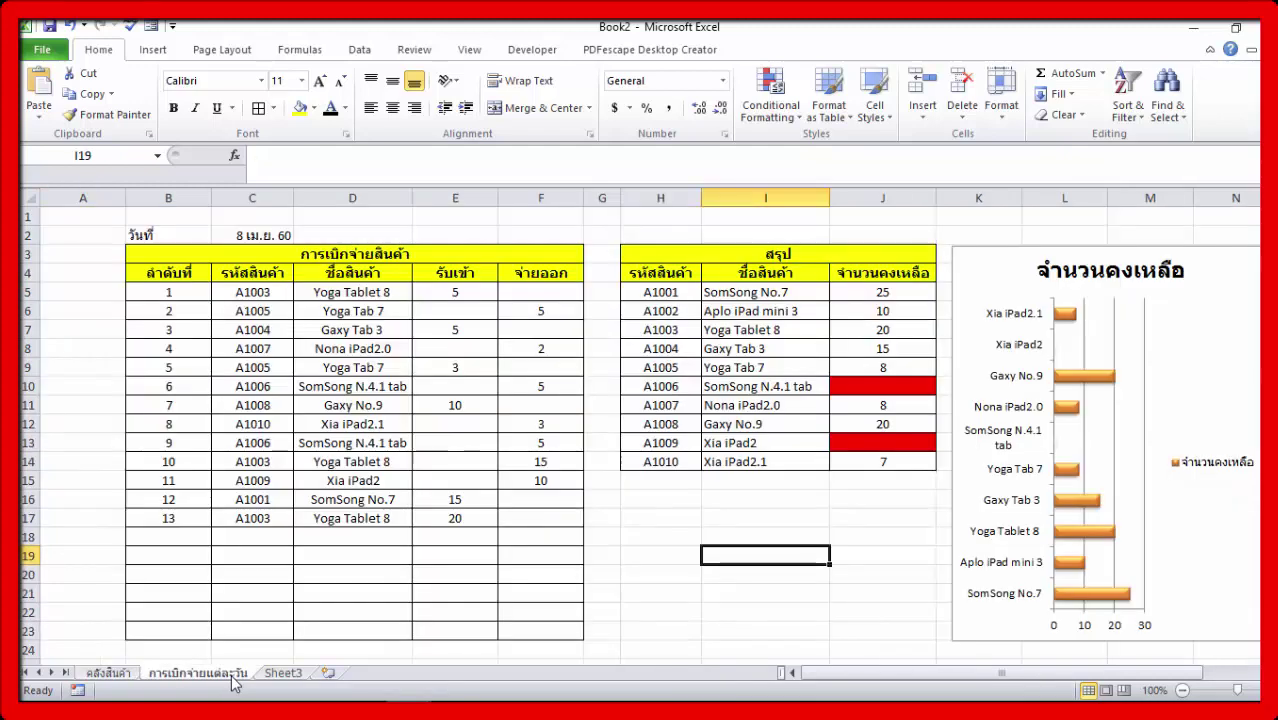